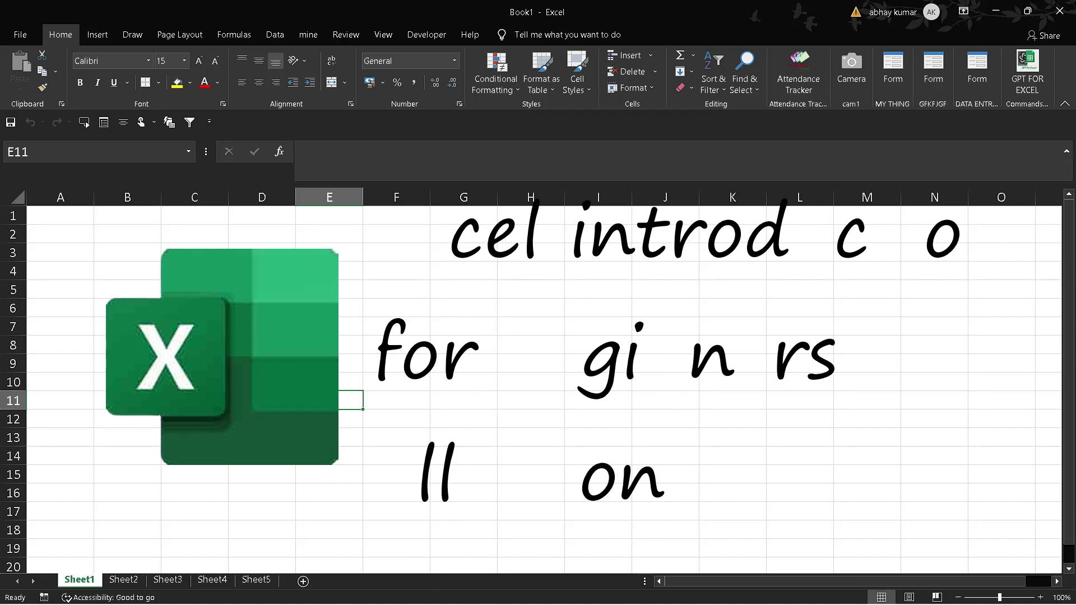
click(325, 345)
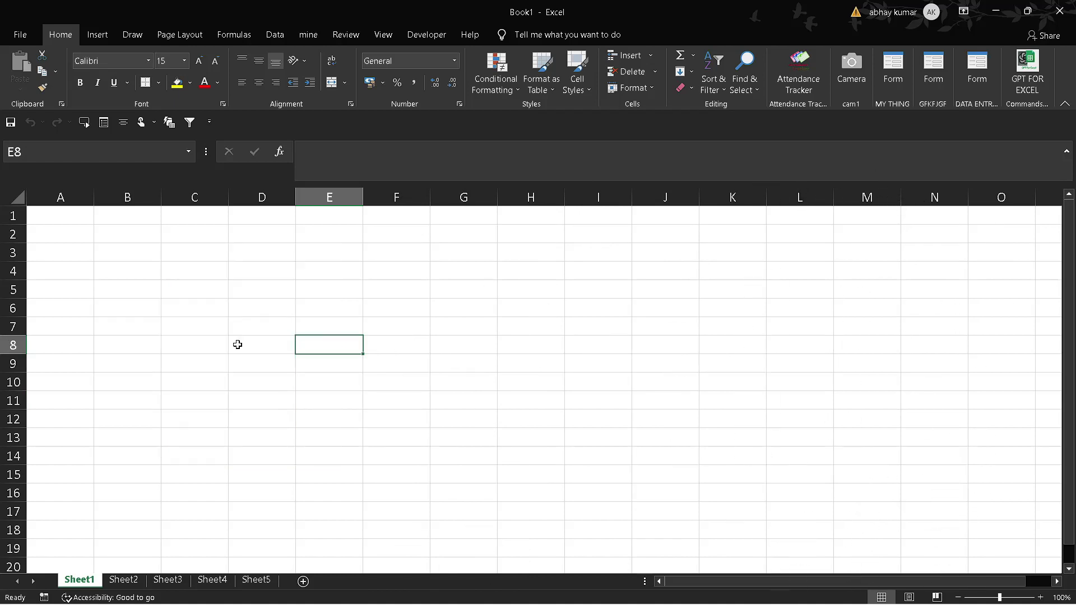
click(692, 359)
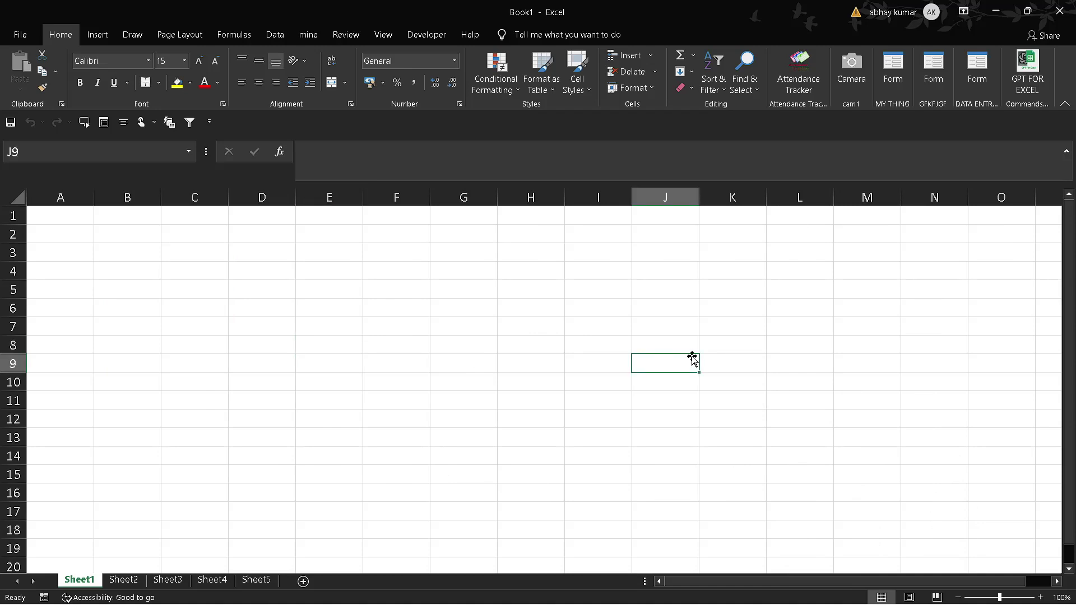
click(511, 366)
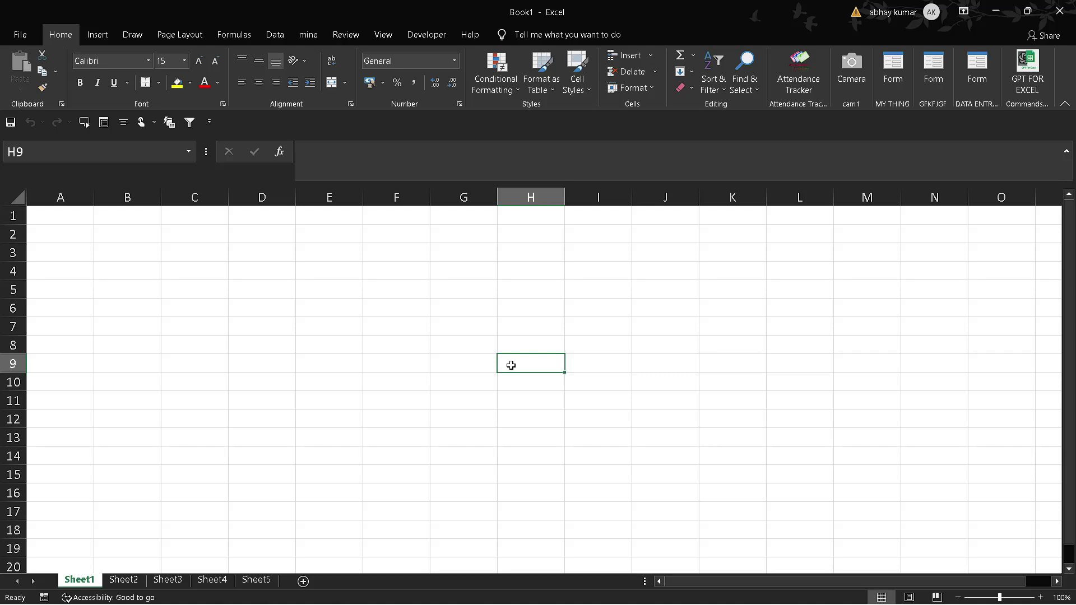
click(329, 418)
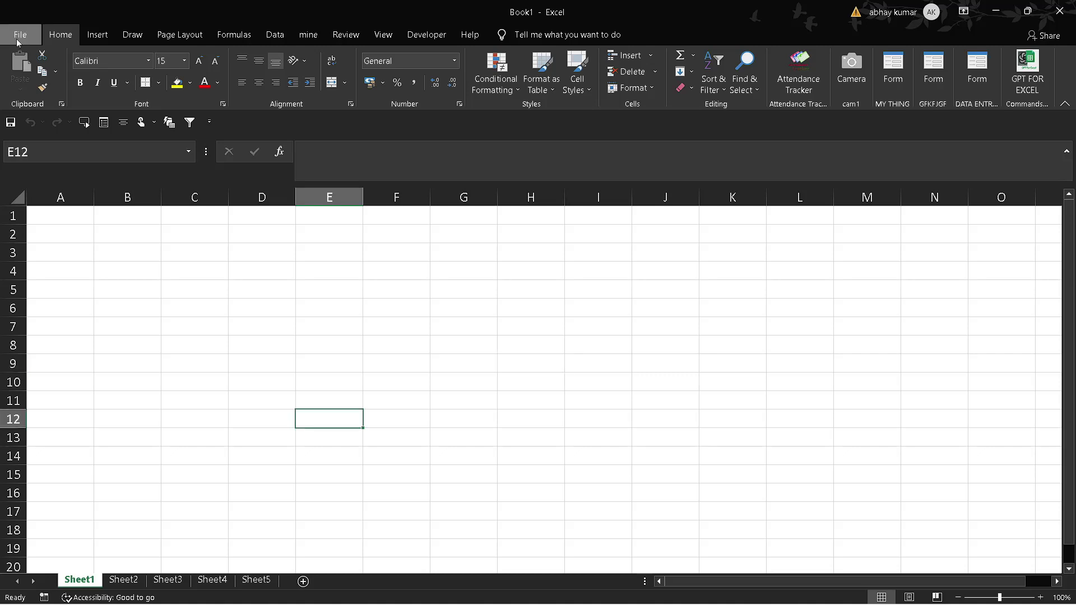
Step: Review the workbook's start, New templates, Open, Info, Export and Account pages, and return to the worksheet
click(20, 34)
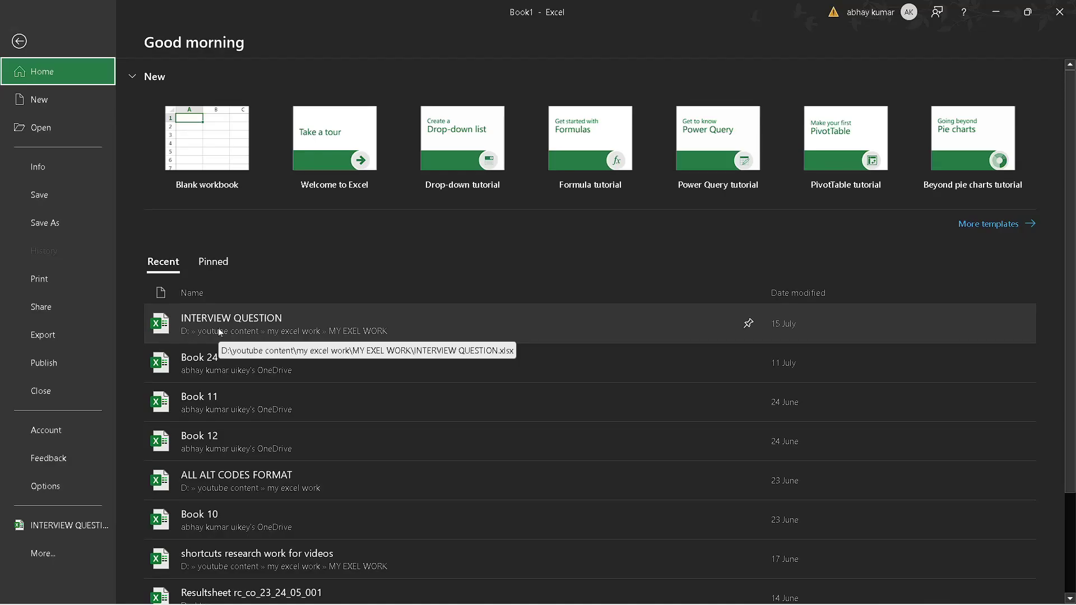
click(134, 77)
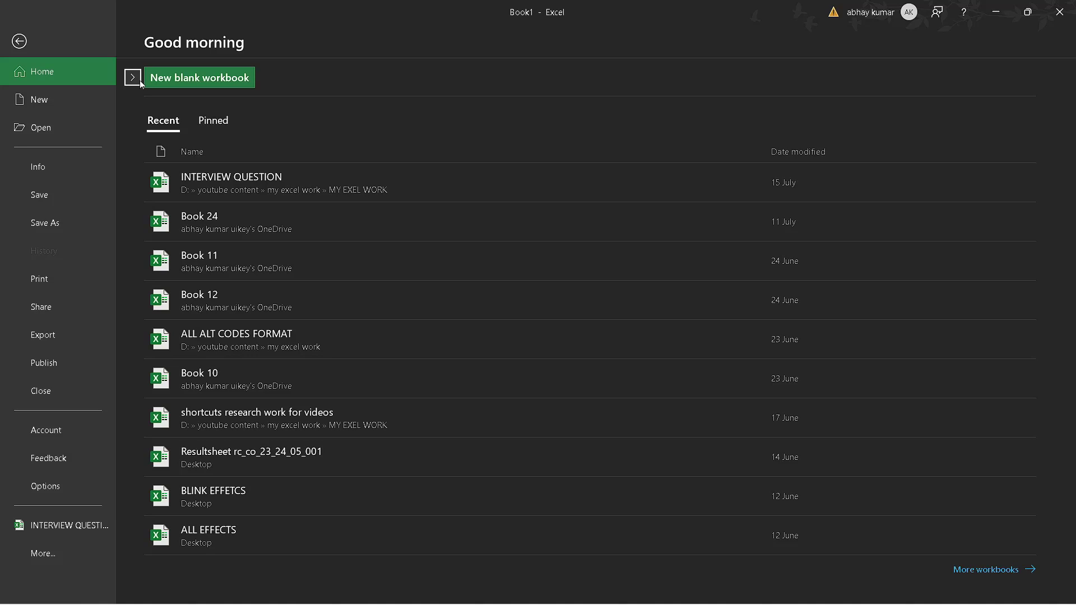
click(133, 78)
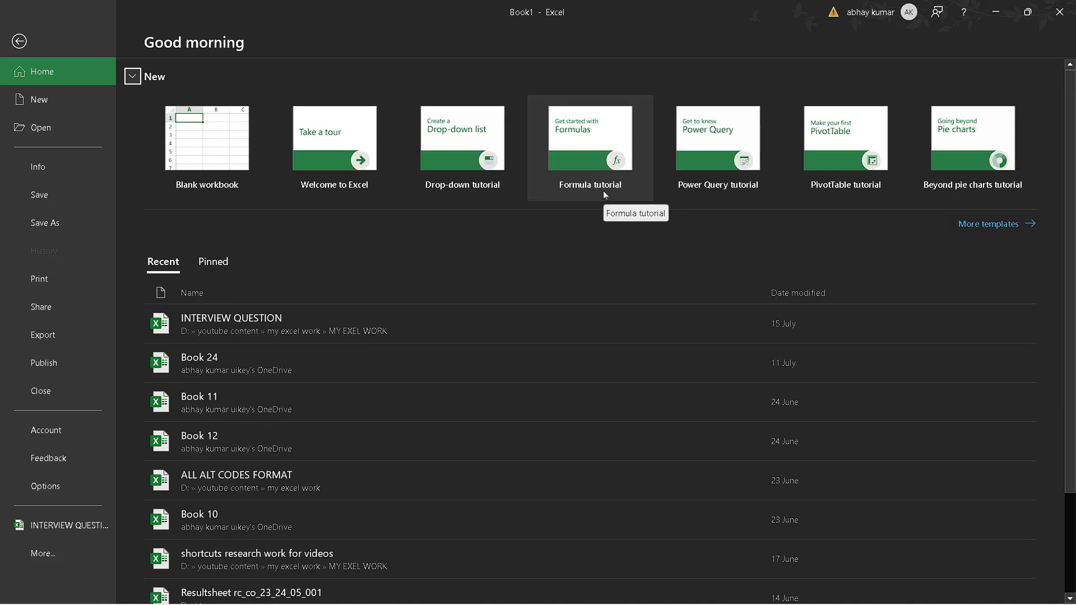
click(67, 106)
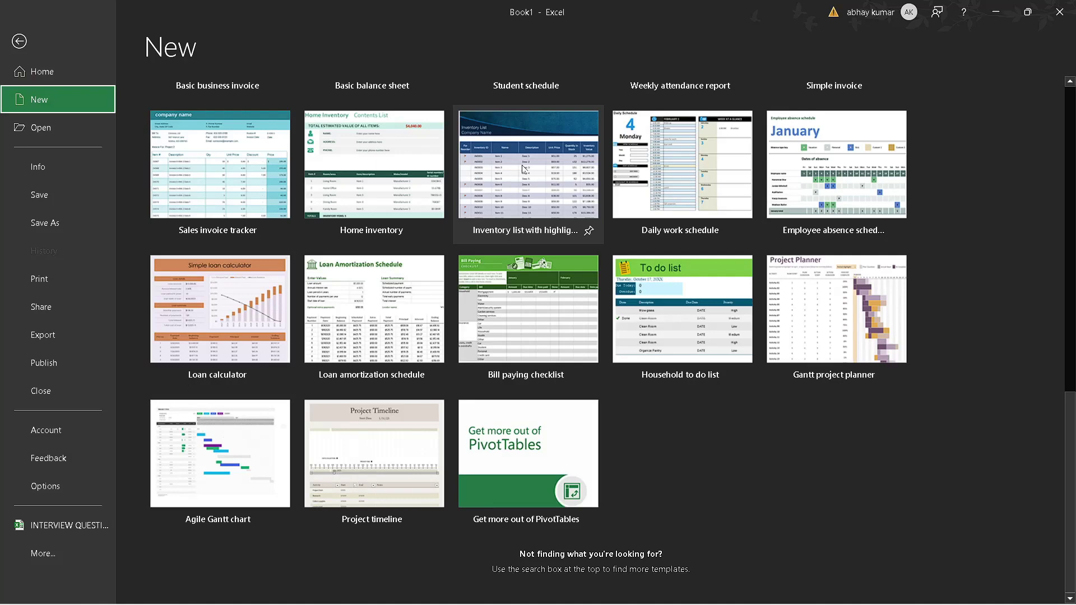
click(41, 127)
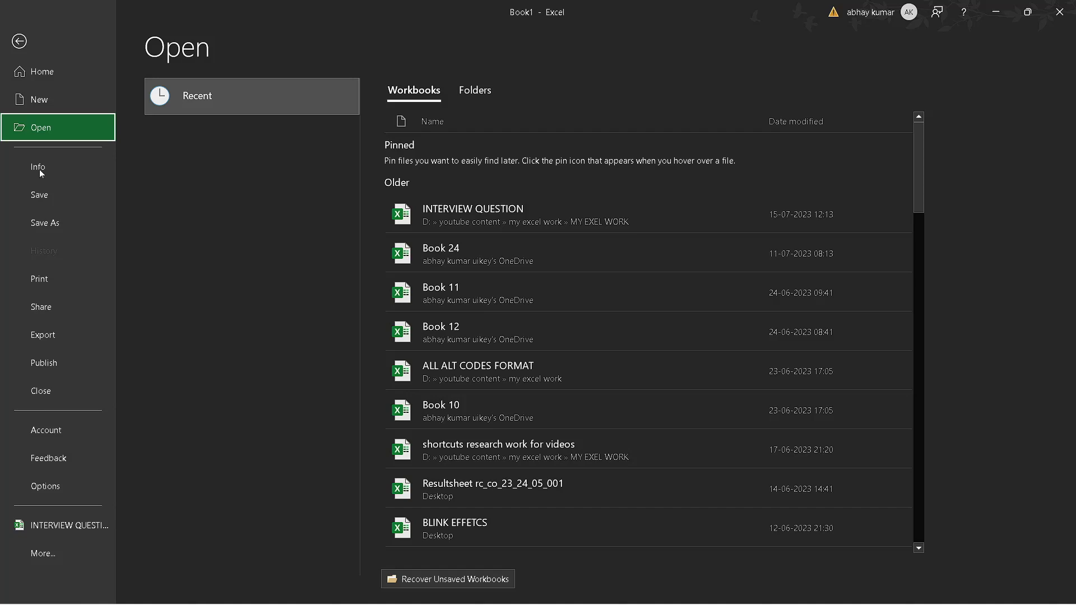
click(39, 169)
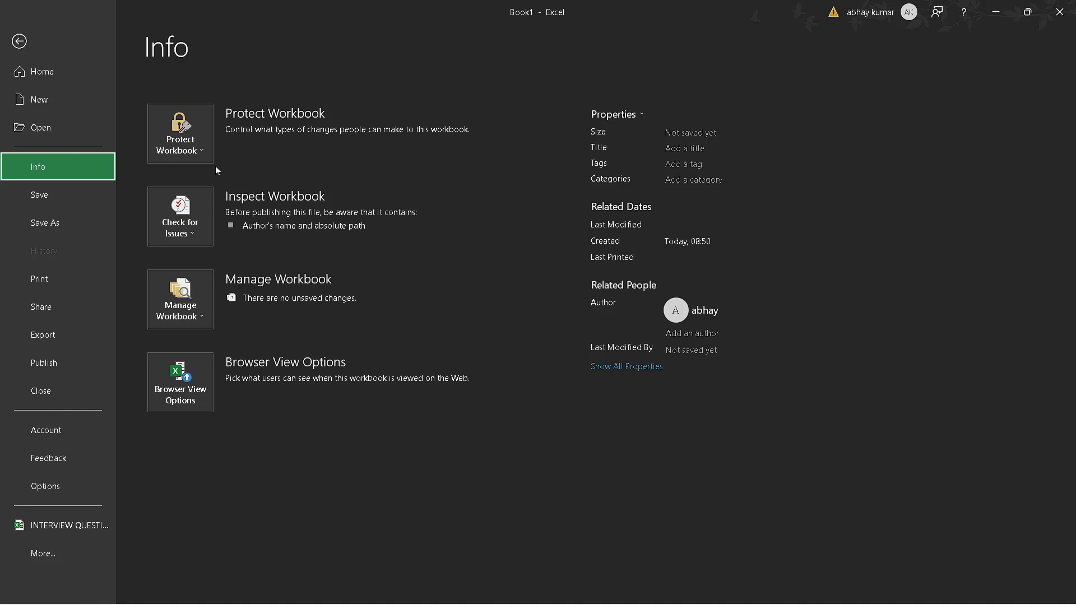
key(ctrl+s)
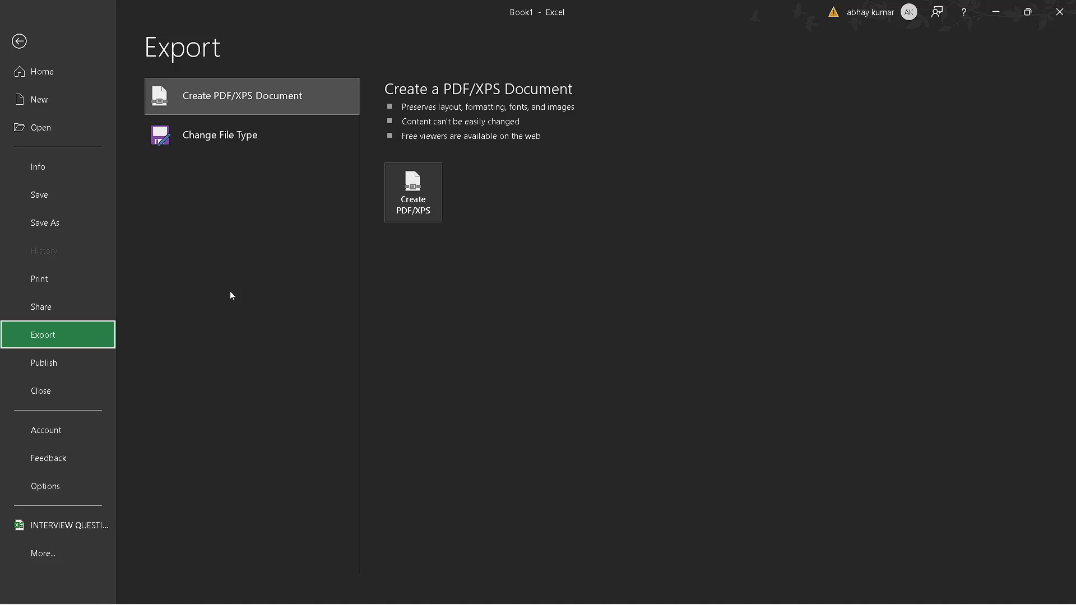
key(Down)
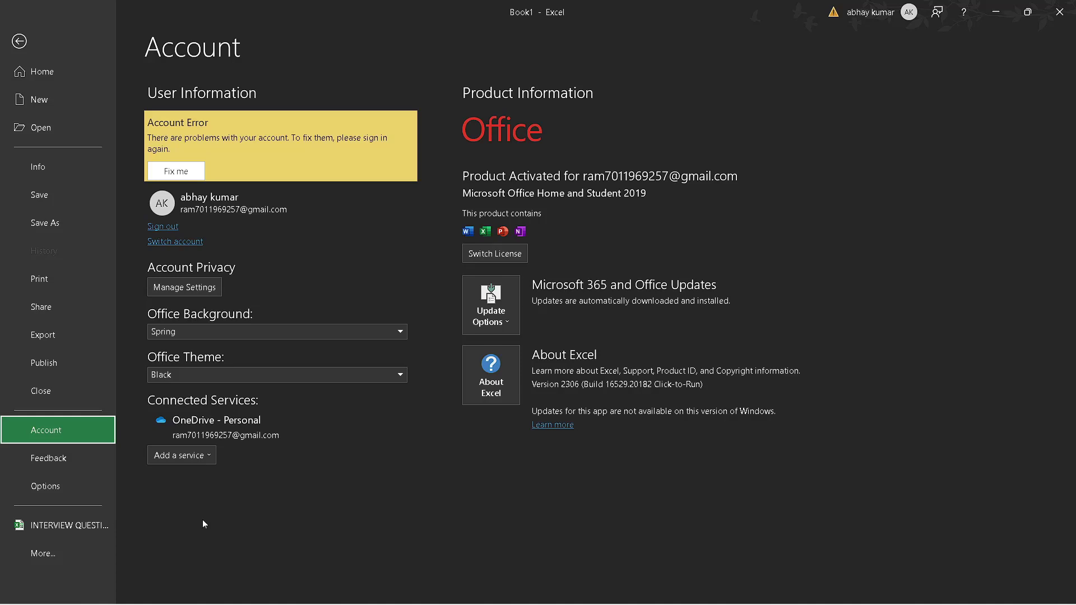
key(Escape)
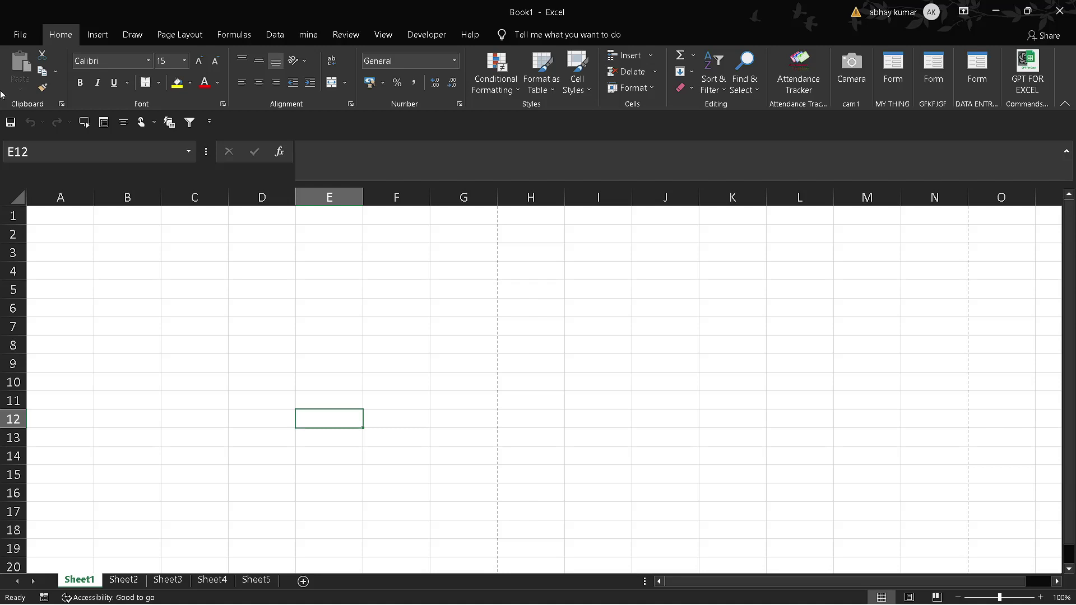
Step: Demonstrate selecting all of column E, the single cell F8, and the entire worksheet
click(329, 197)
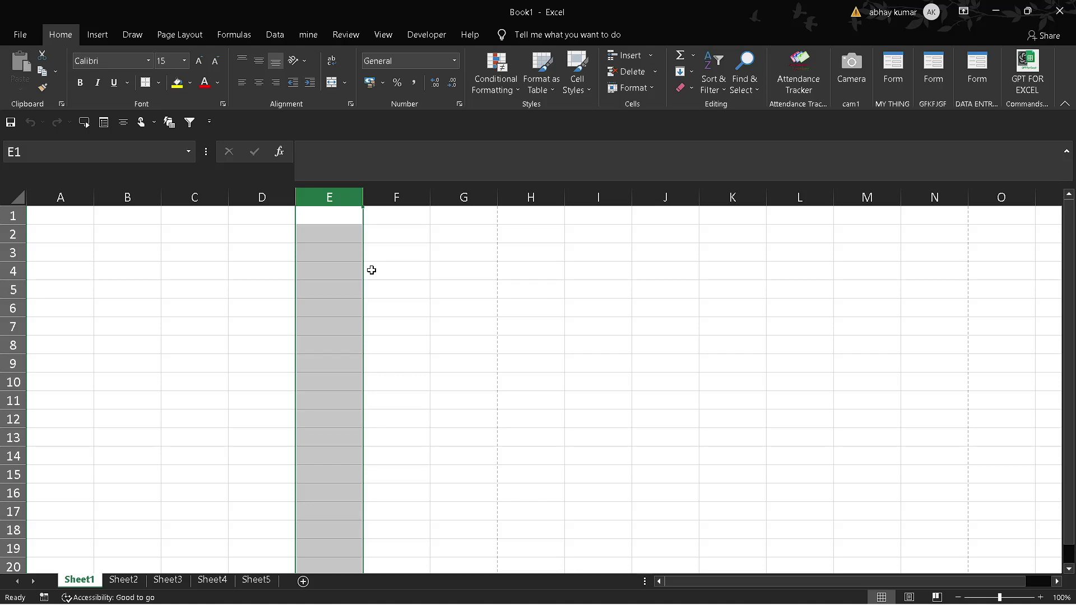
click(388, 343)
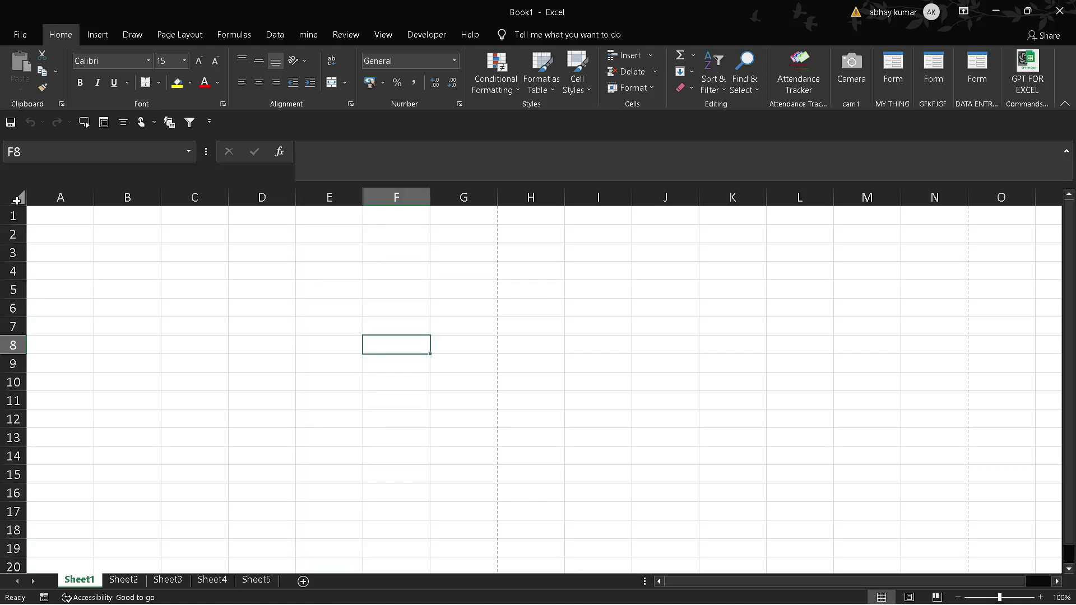
click(17, 200)
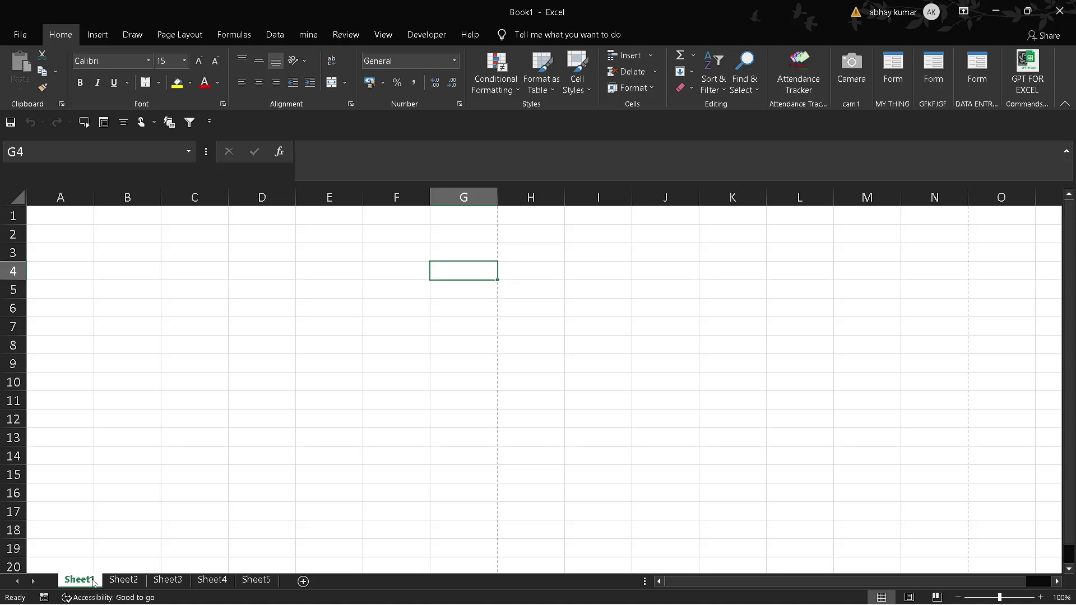
Step: Rename Sheet1 as introduction and colour its tab yellow
right_click(93, 582)
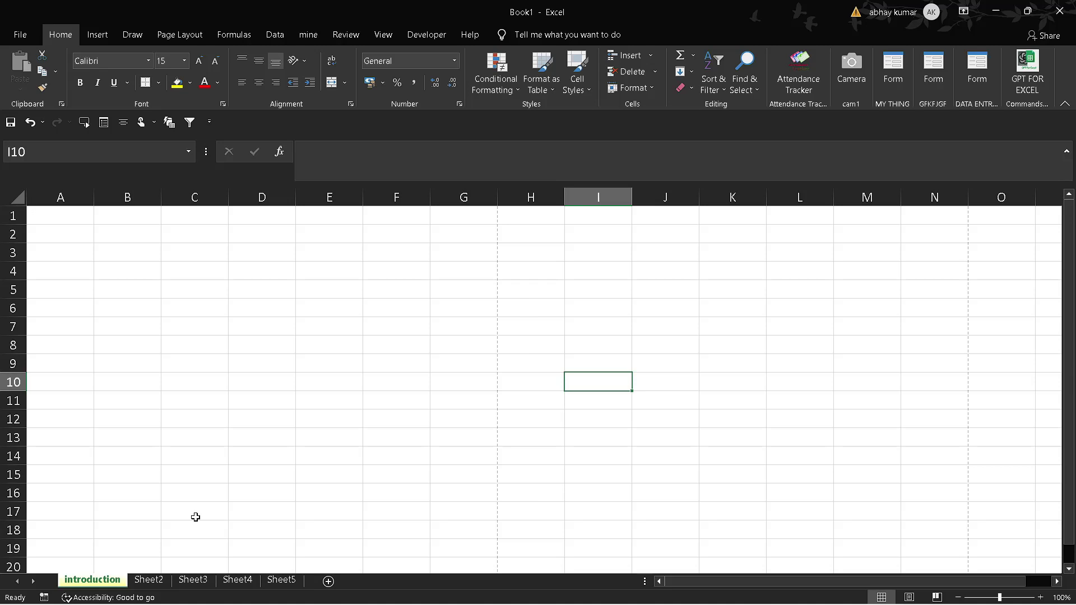
Step: View the introduction sheet in Page Layout and Page Break Preview, and return to Normal view
click(909, 597)
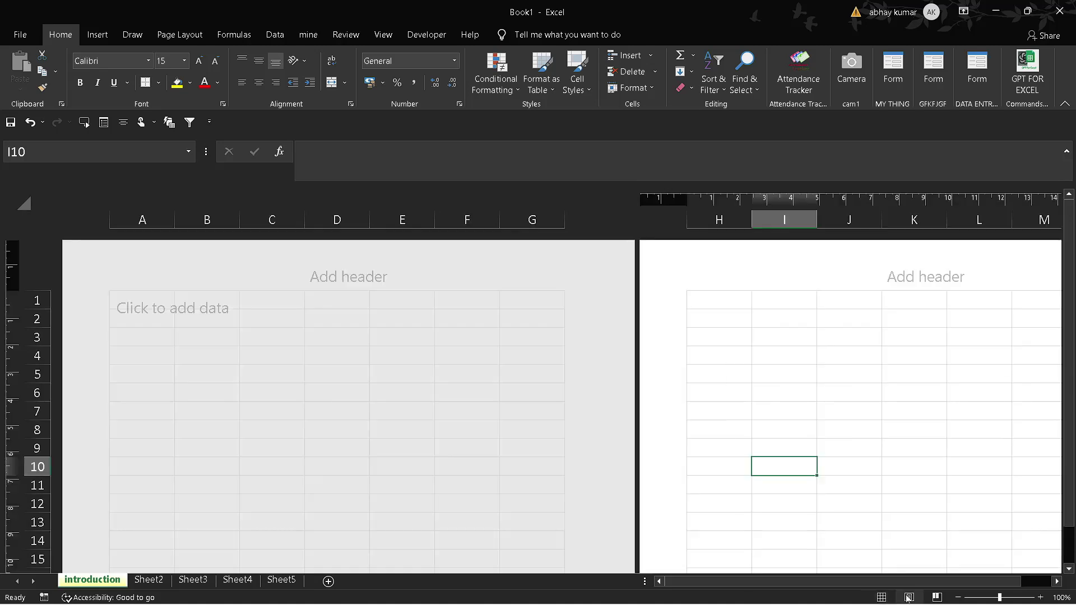
click(937, 597)
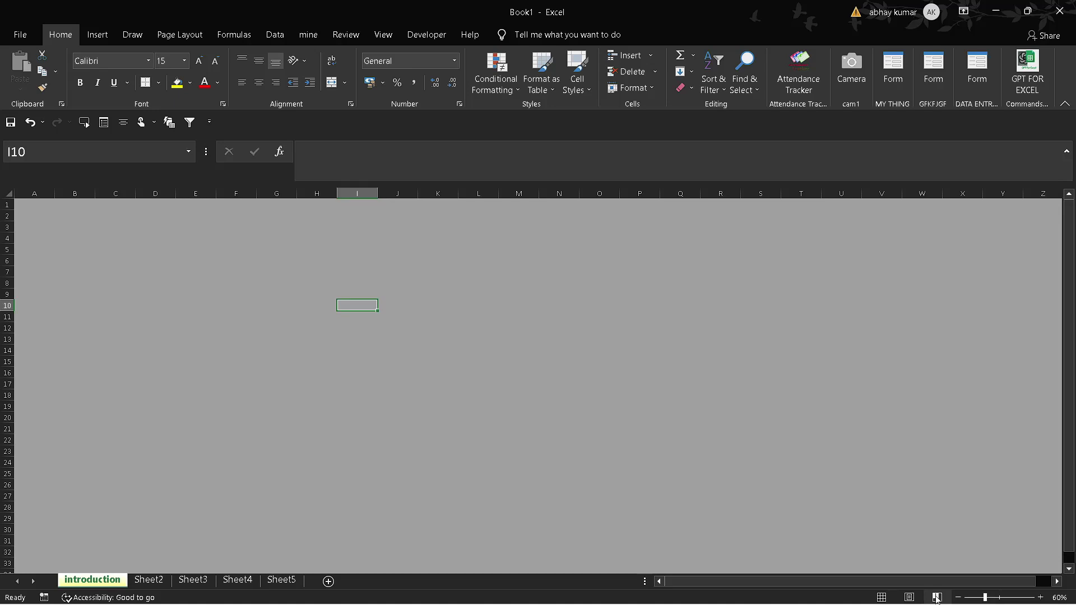
key(ctrl+shift+plus)
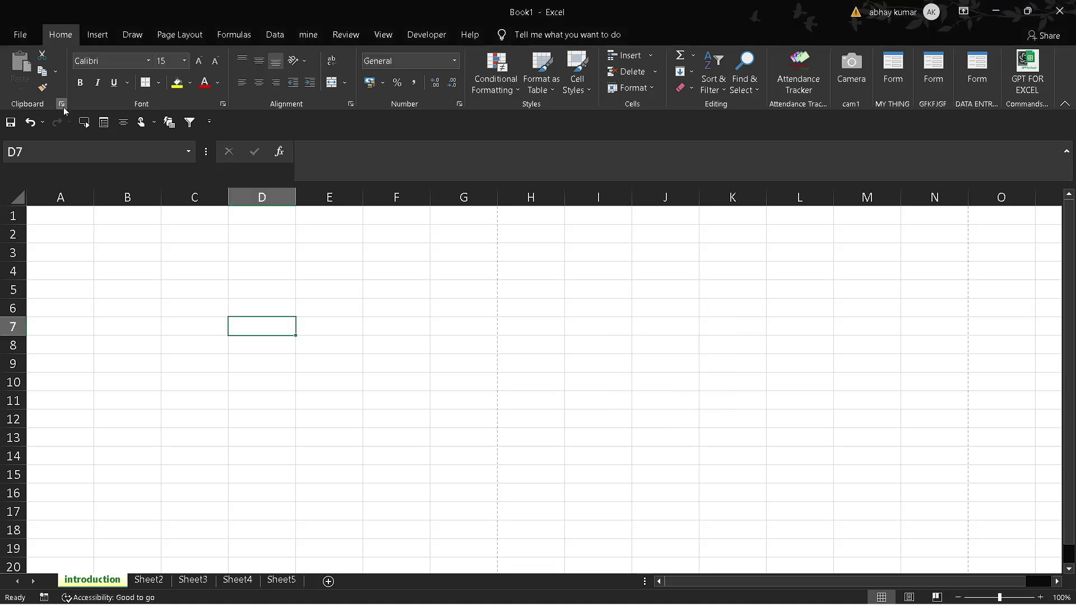
Step: Collect the three name entries from F9, H9 and I9 on the Office Clipboard and paste them all starting at B4
click(62, 104)
click(595, 362)
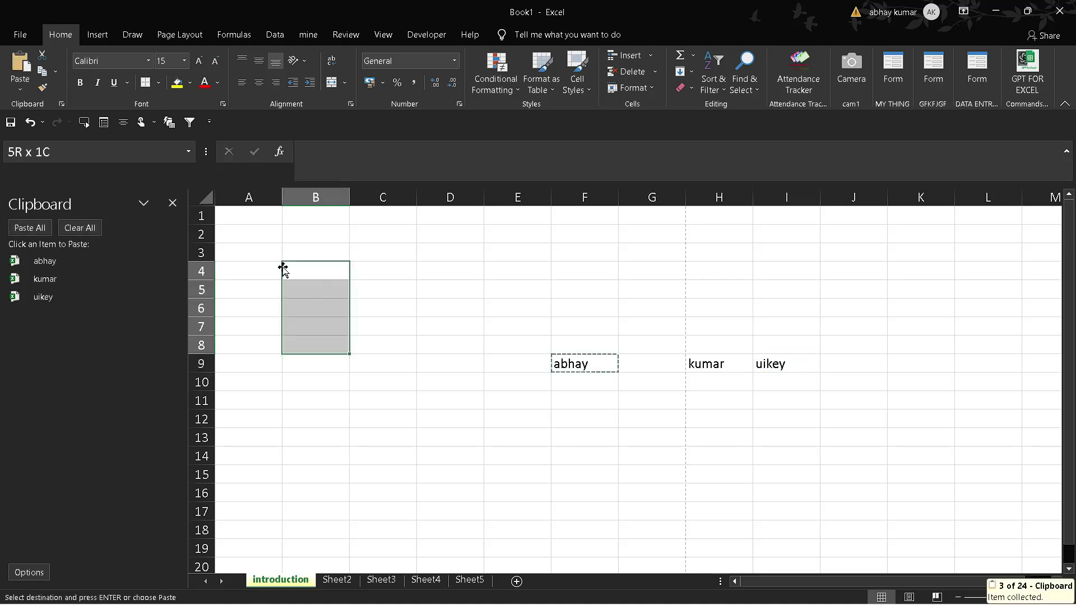
click(40, 229)
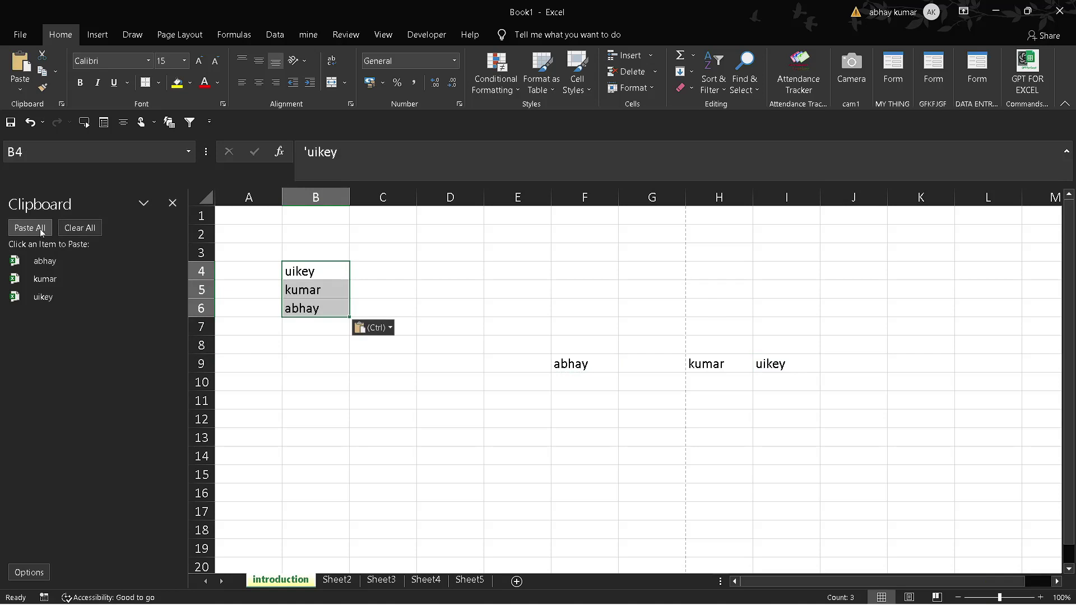
click(39, 229)
Step: Try pasting the copied entry into B4 with the Match Destination Formatting option
click(20, 90)
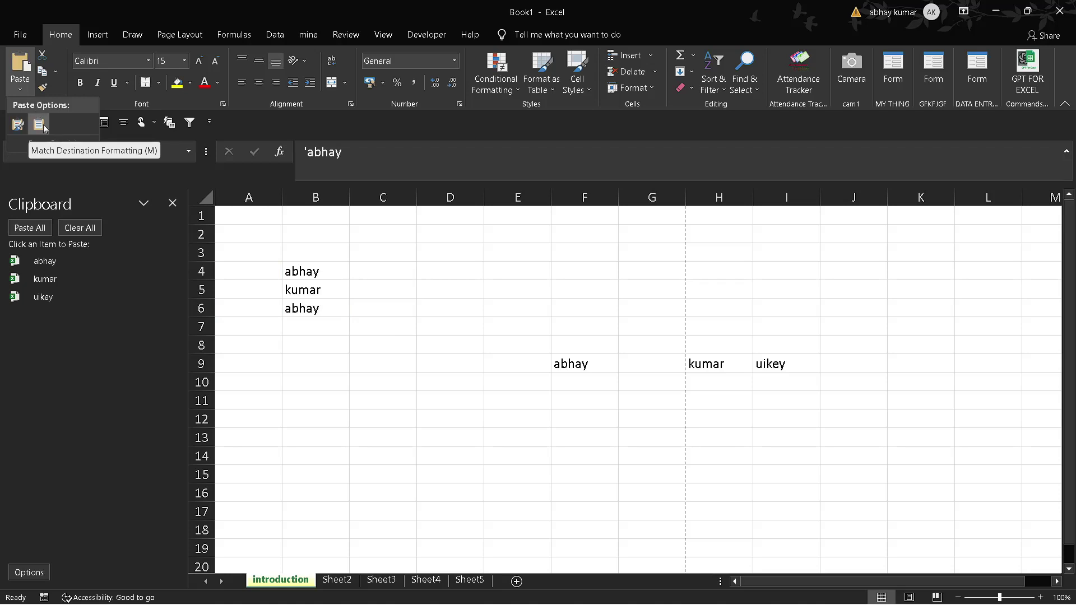
click(44, 128)
click(418, 297)
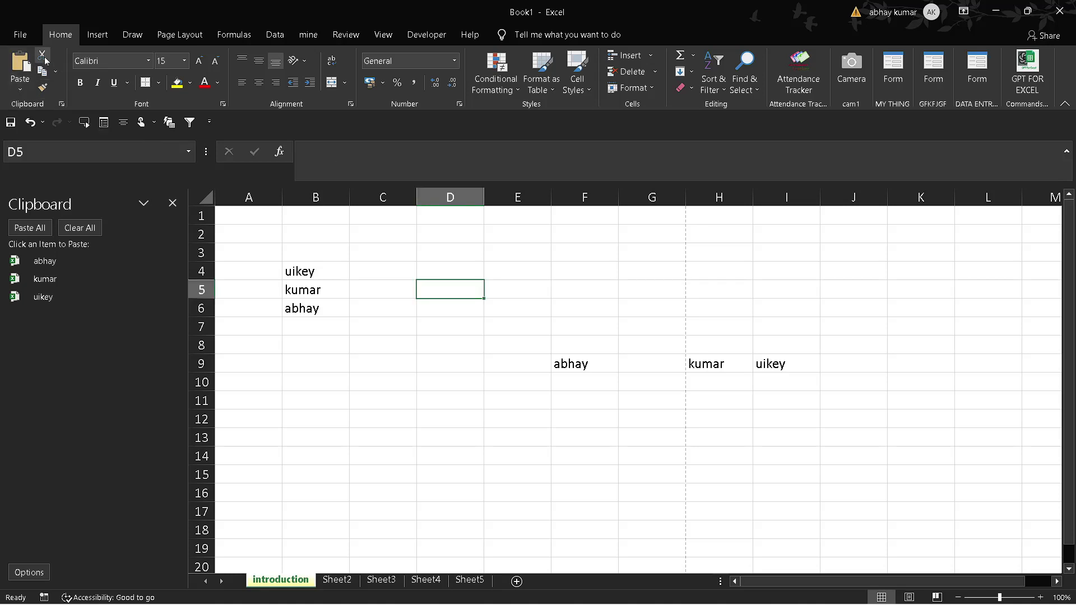
click(414, 259)
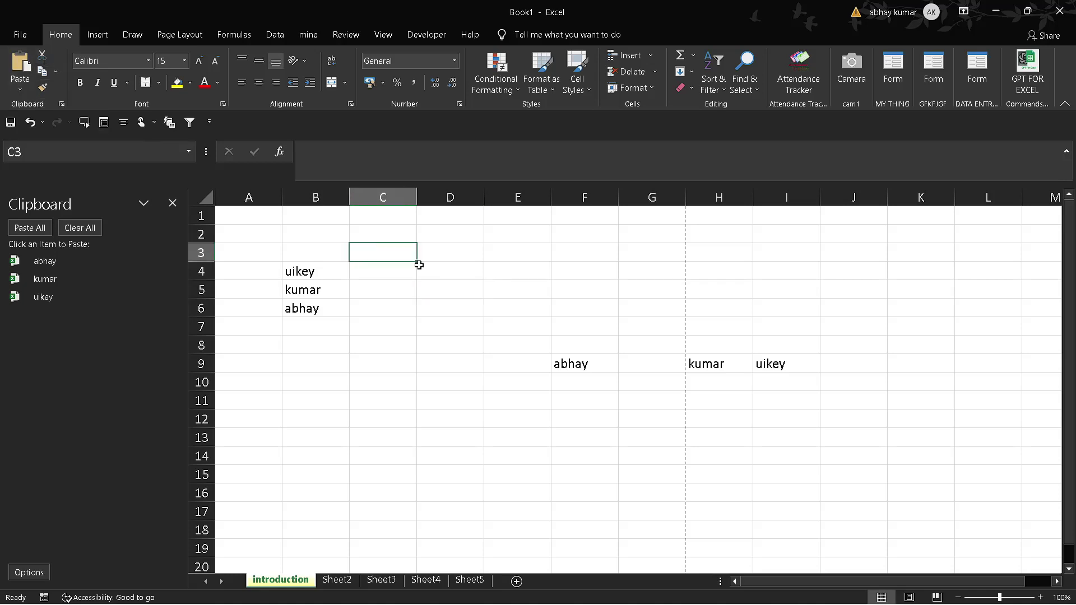
click(519, 275)
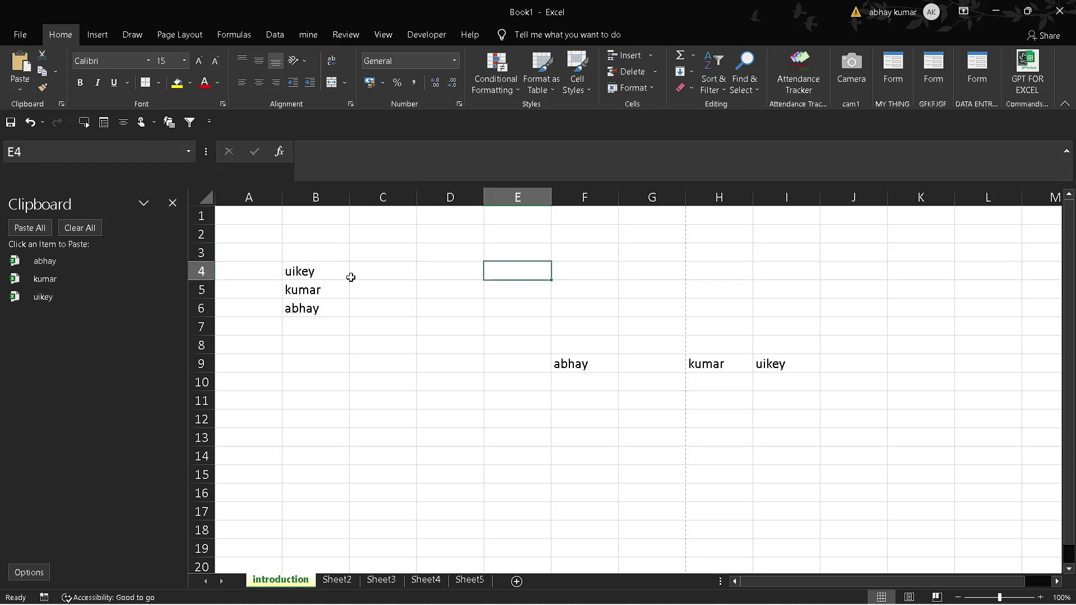
Step: Cut the entry in B4, paste it into G5, and close the Office Clipboard
click(307, 274)
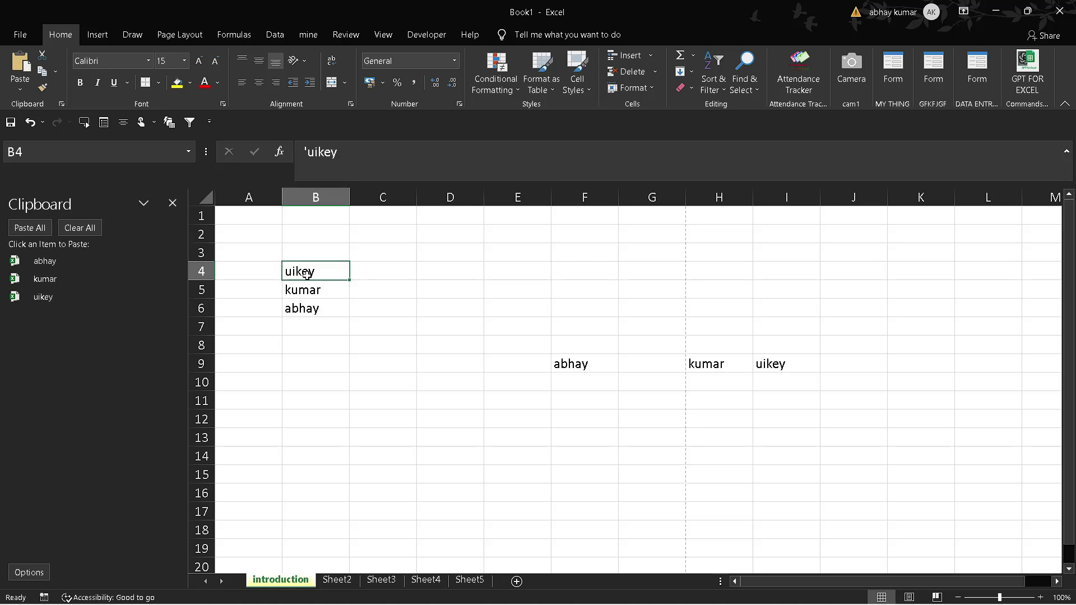
key(ctrl+c)
click(525, 290)
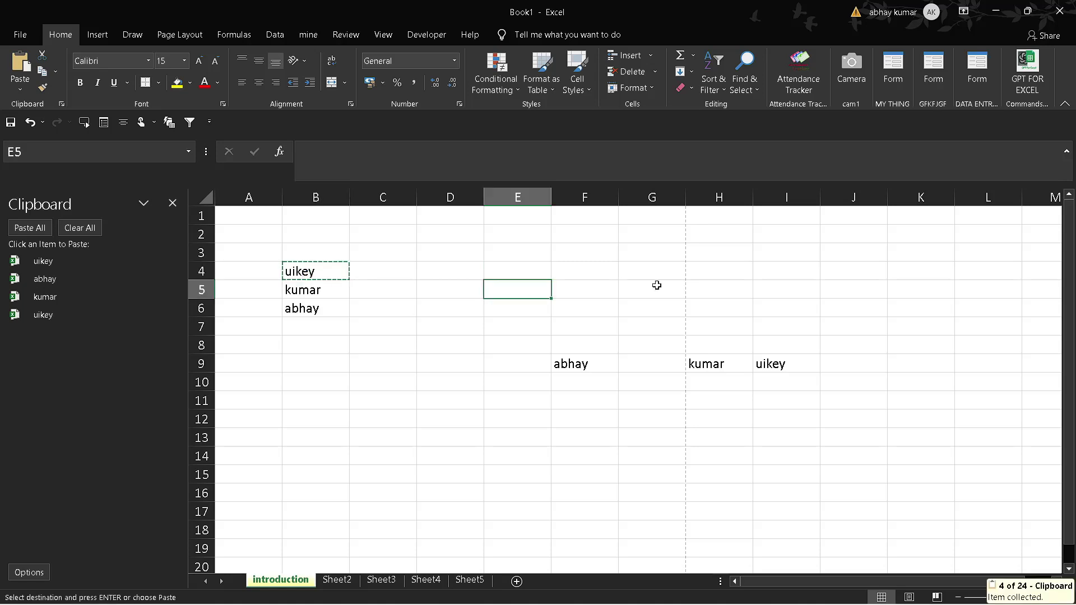
click(657, 285)
key(Return)
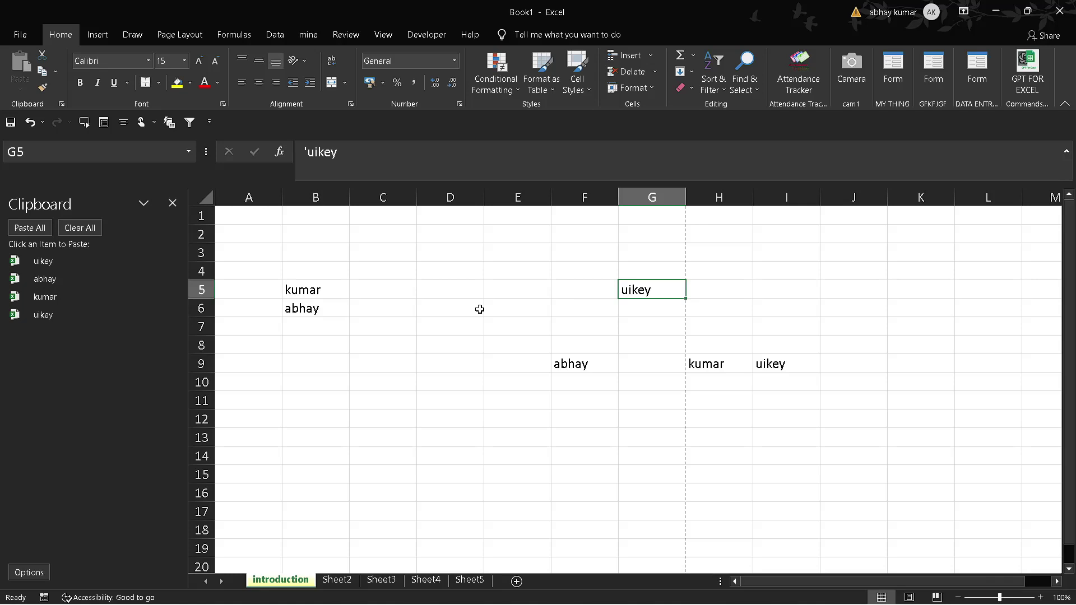
click(520, 463)
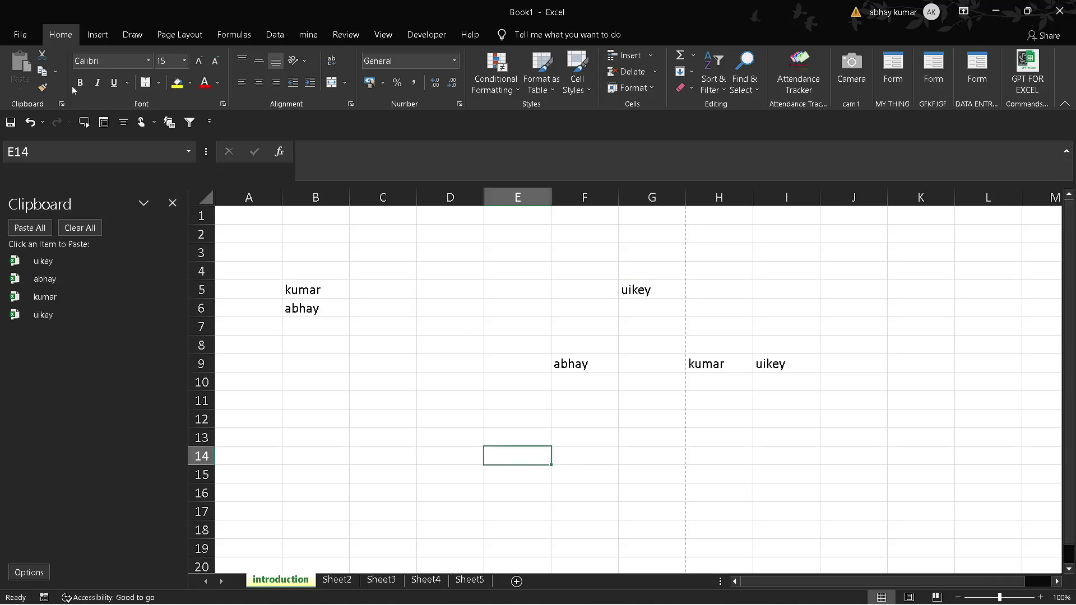
click(174, 208)
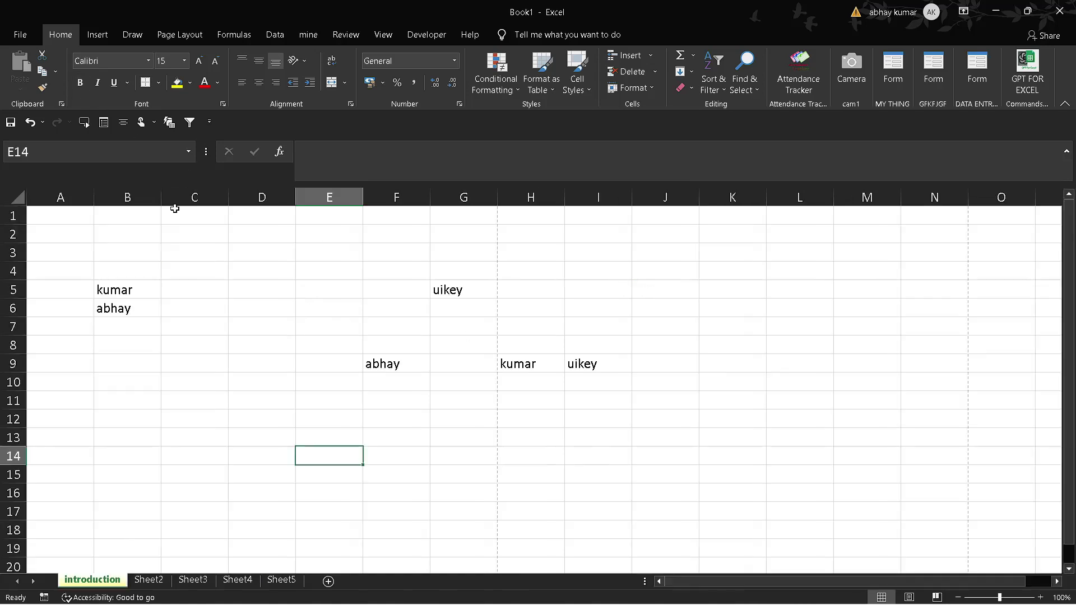
Step: Copy the empty cell E14 as a picture
click(56, 72)
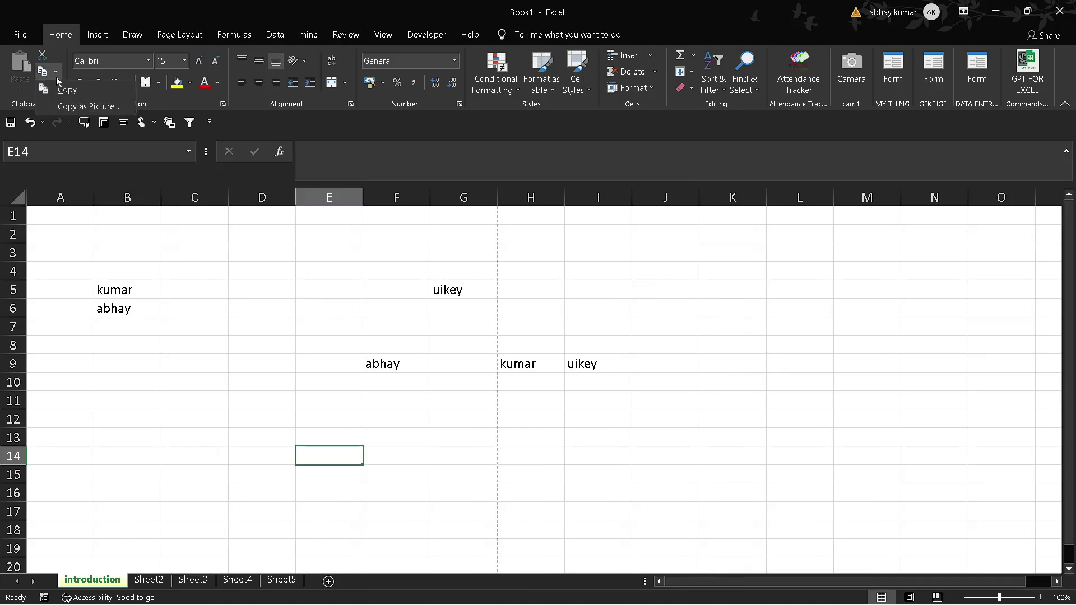
click(83, 107)
click(634, 400)
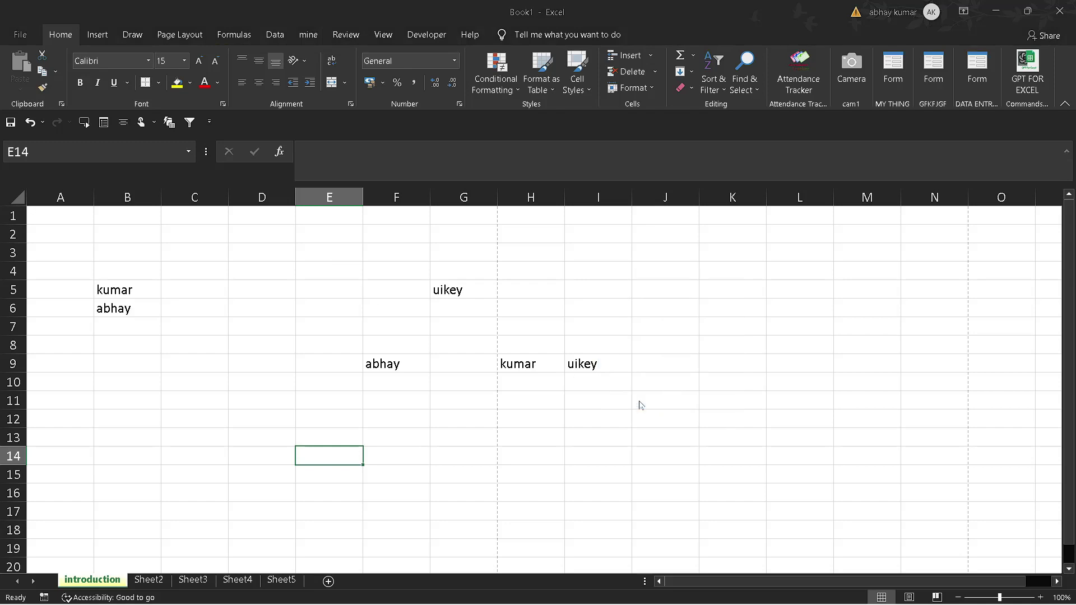
click(267, 264)
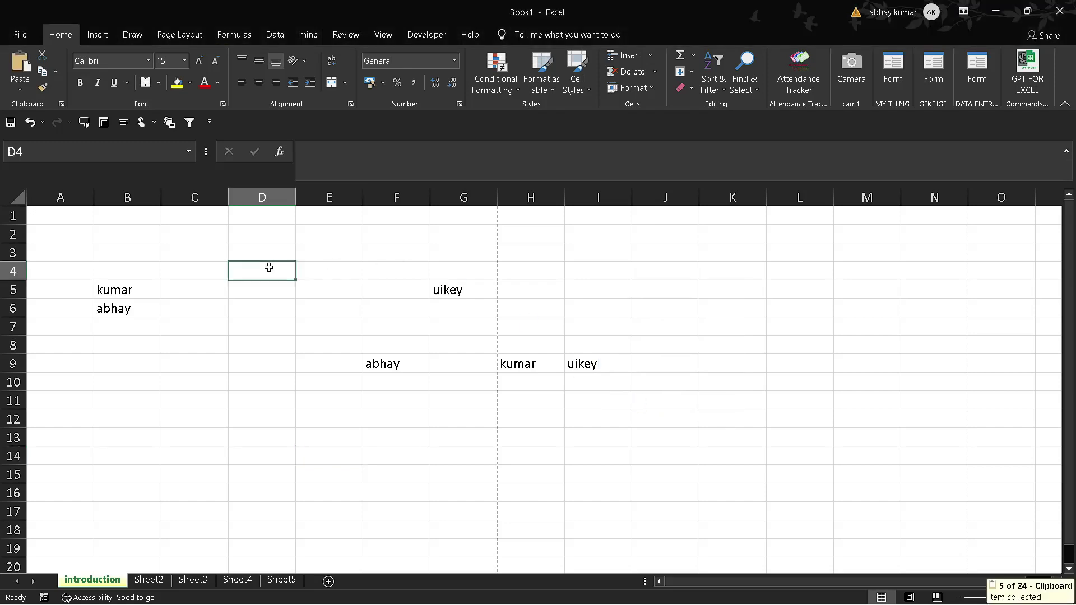
click(335, 264)
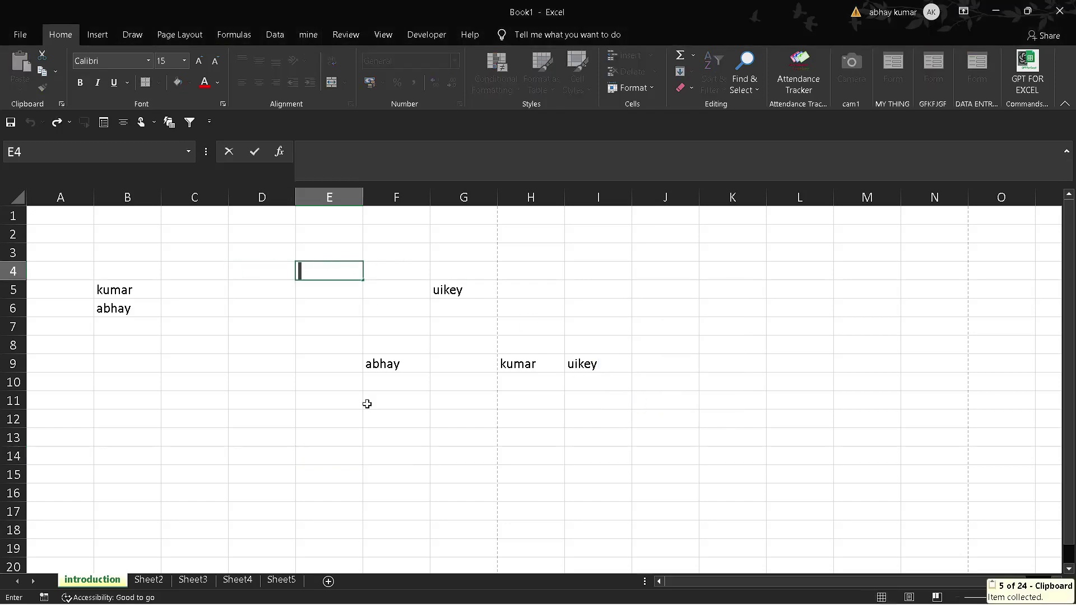
key(Escape)
Step: Copy the range G5:I10 as a picture, using the As shown on screen appearance and the Picture format
key(Up)
key(Right)
key(Right)
key(Down)
key(Down)
key(shift+Down)
key(shift+Down)
key(shift+Down)
key(shift+Down)
key(shift+Down)
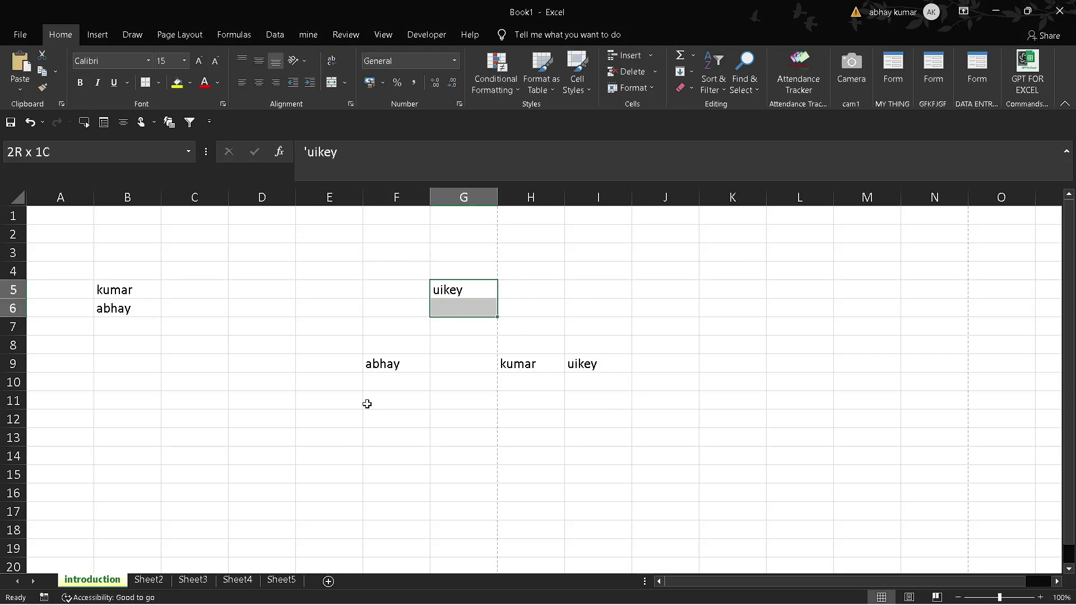
key(shift+Right)
key(shift+Right)
click(55, 71)
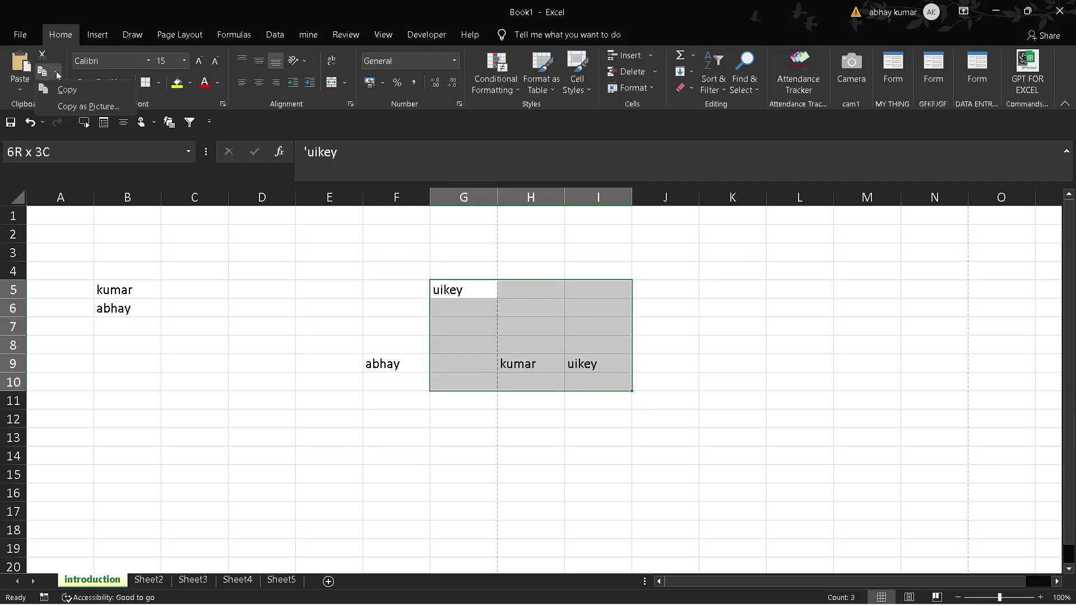
click(91, 113)
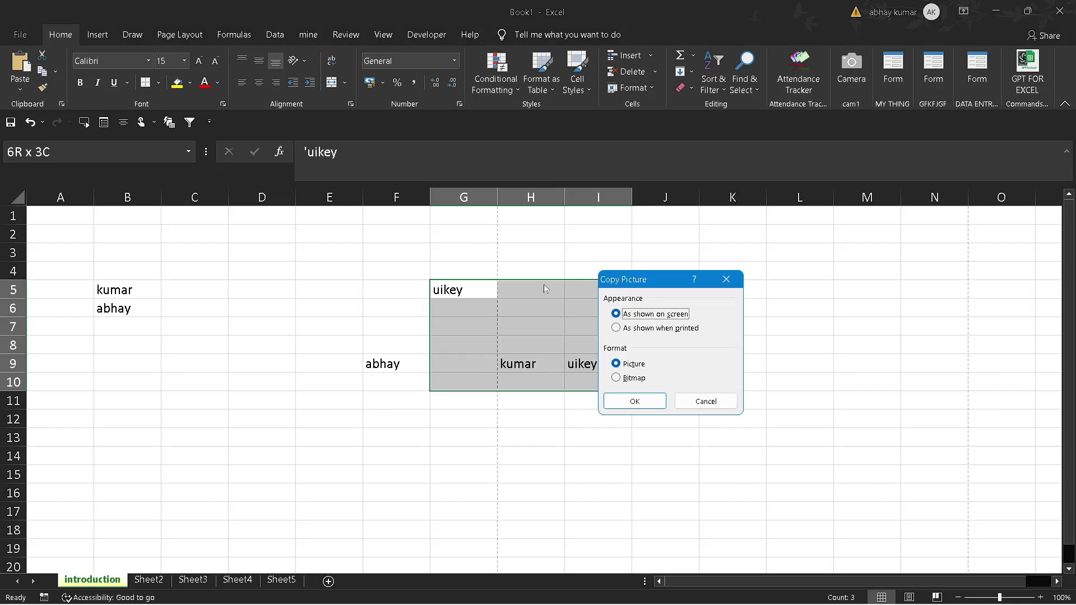
click(634, 331)
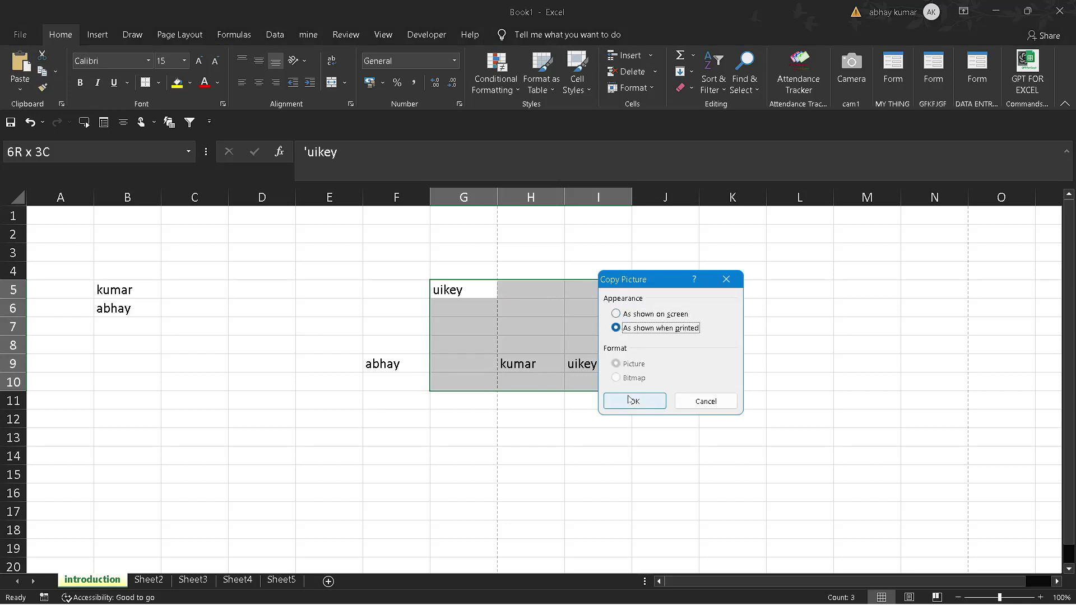
click(624, 315)
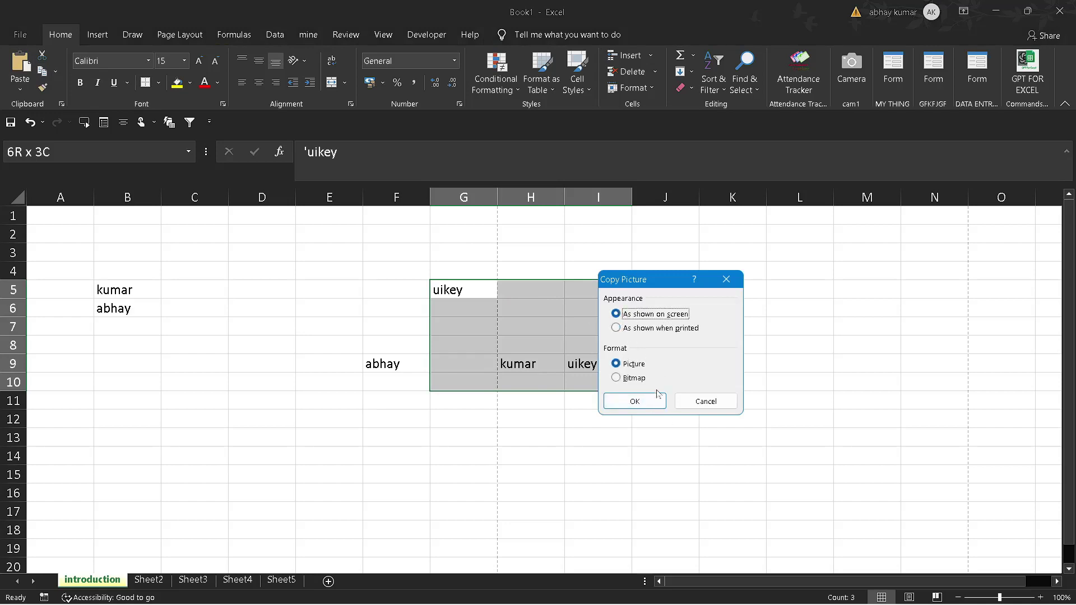
click(632, 402)
Step: Paste the copied picture of the range at cell L6
click(805, 317)
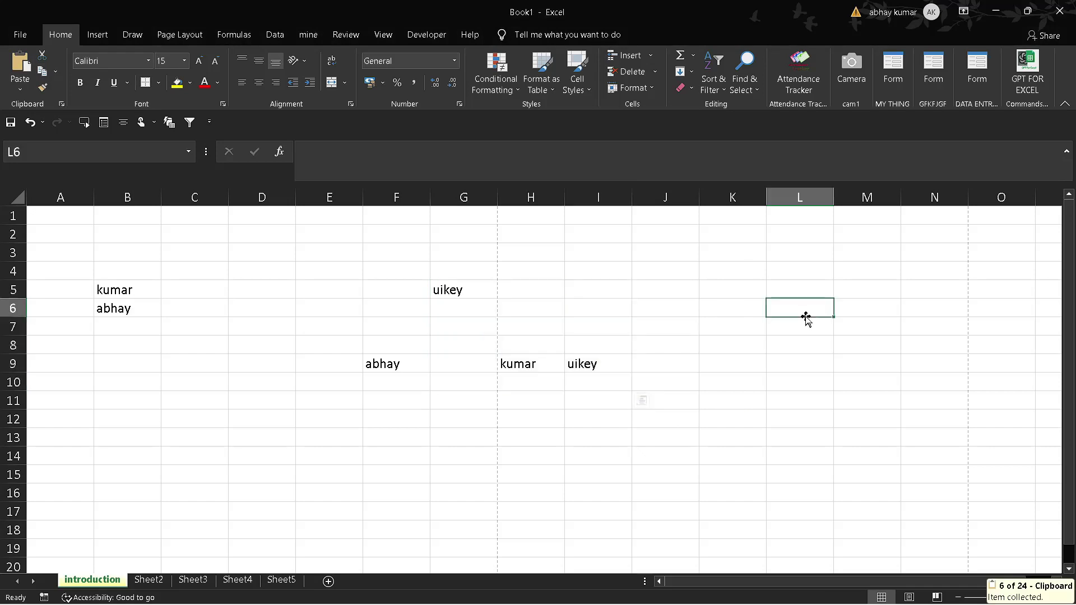
key(ctrl+v)
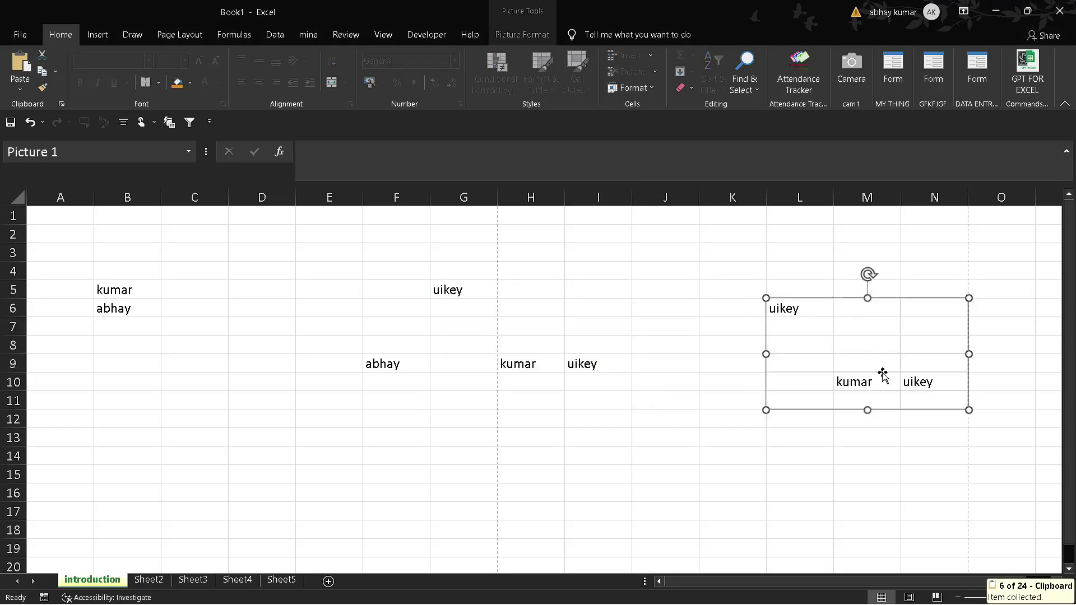
click(835, 442)
click(869, 370)
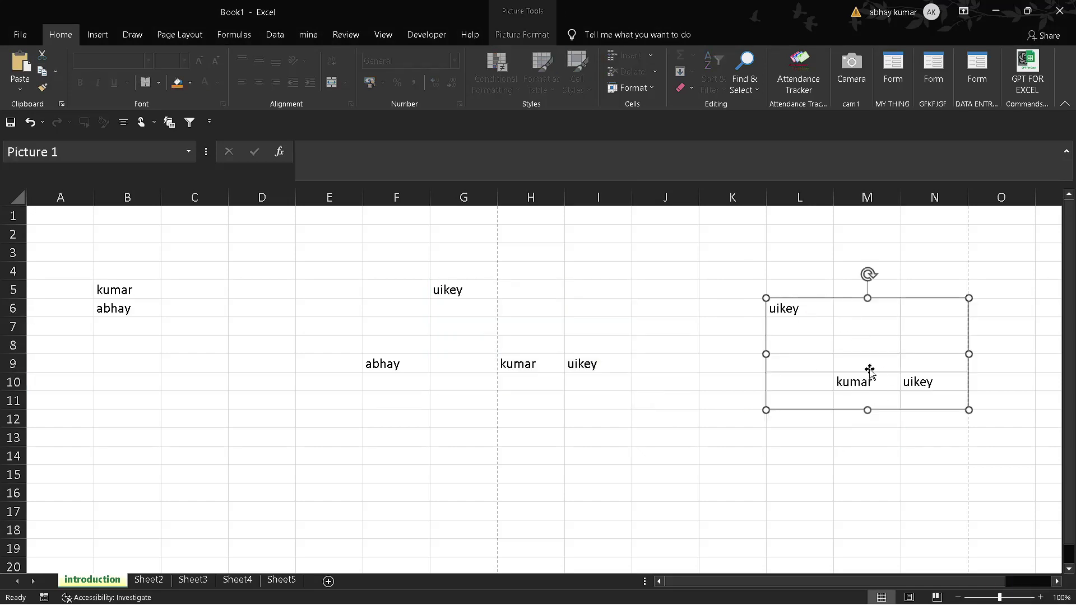
click(709, 363)
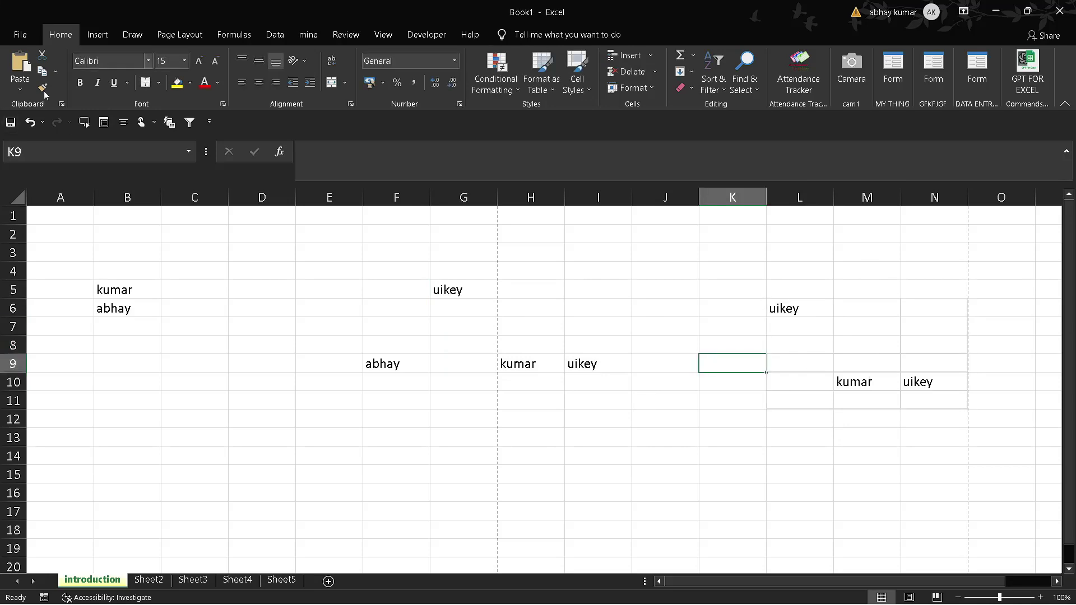
Step: Apply the formatting of the empty cell C4 to B5 with Format Painter
click(338, 266)
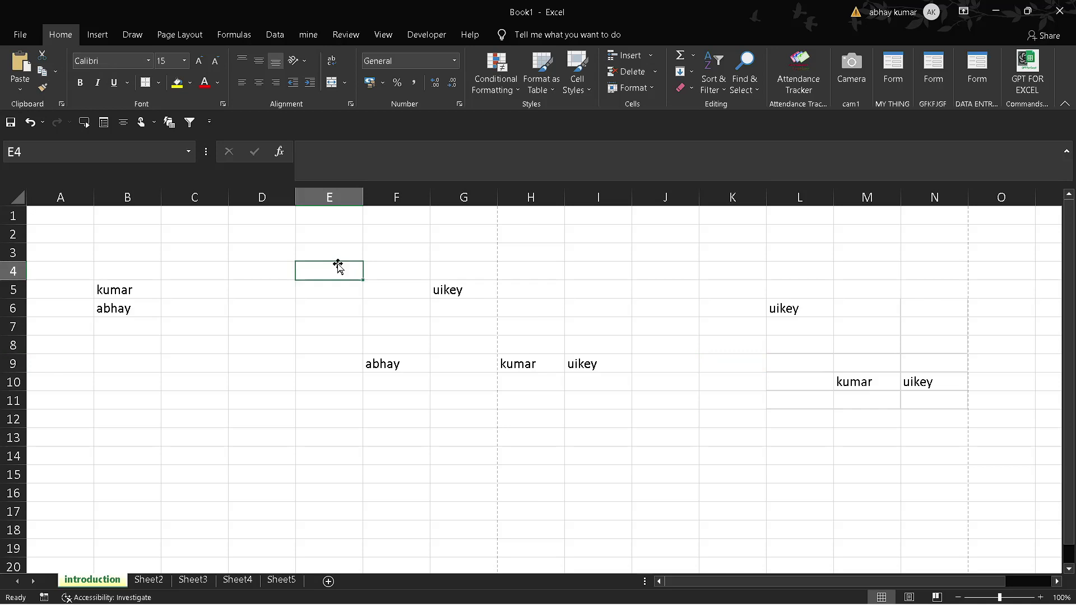
click(247, 372)
click(135, 293)
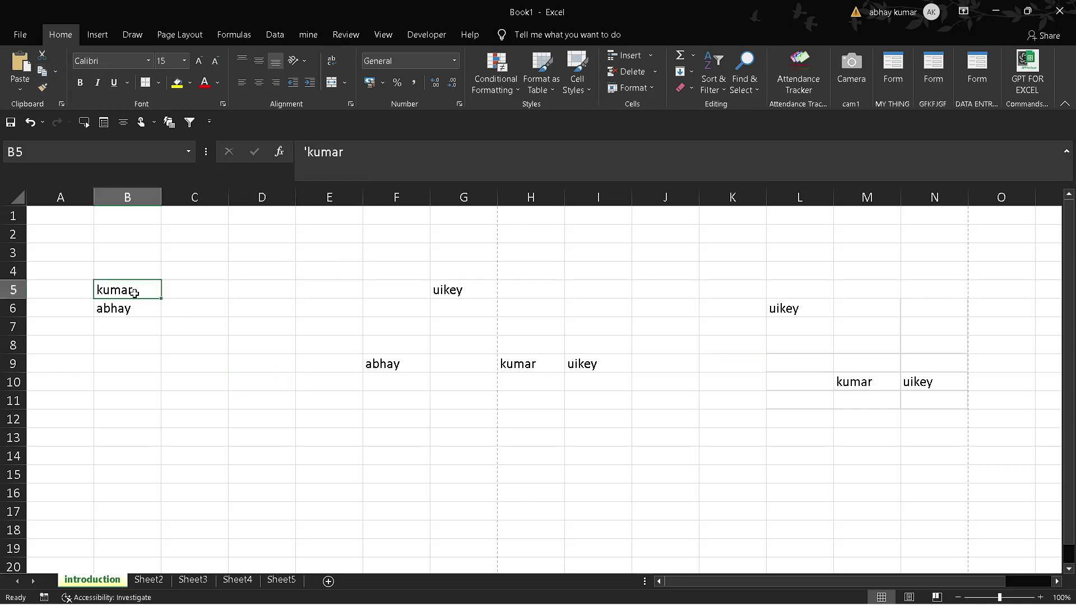
drag(185, 304, 132, 224)
click(165, 268)
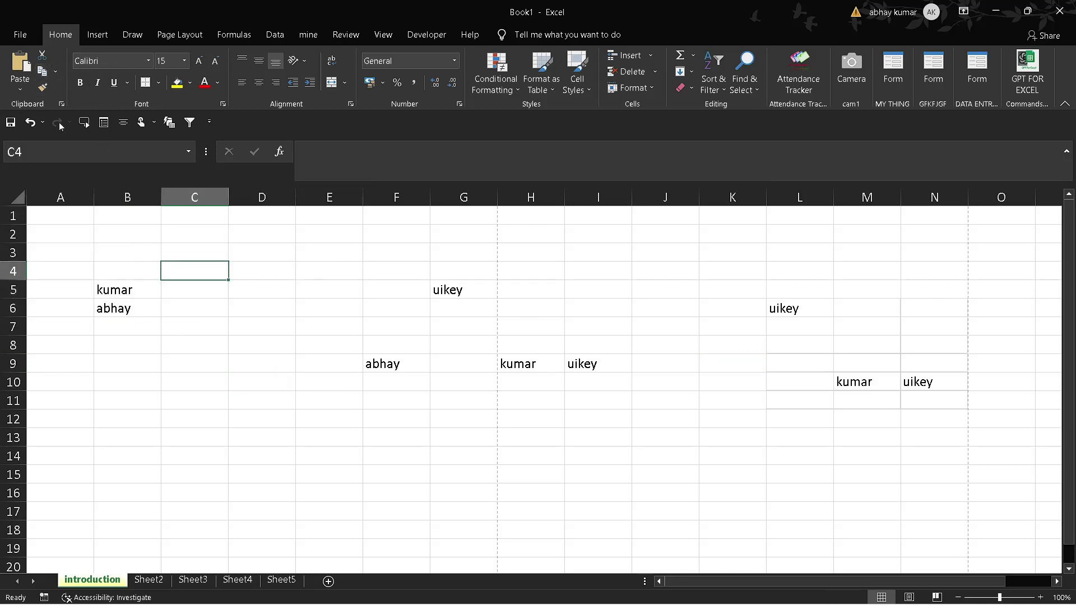
click(42, 87)
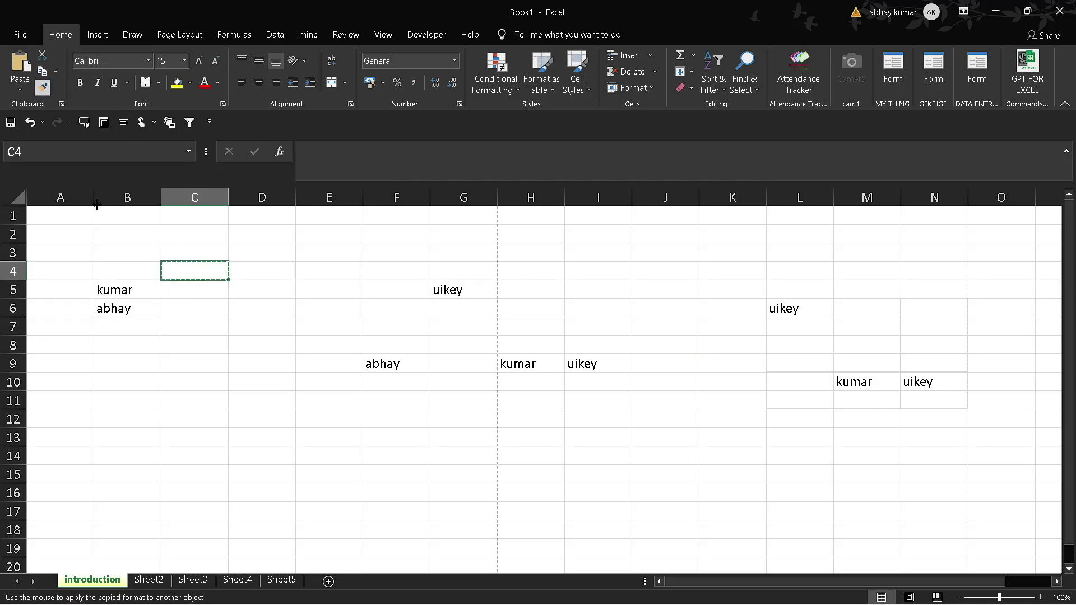
click(104, 283)
Step: Format B5:B6 with a yellow fill, red font colour, font size 45, bold and underline
key(shift+Down)
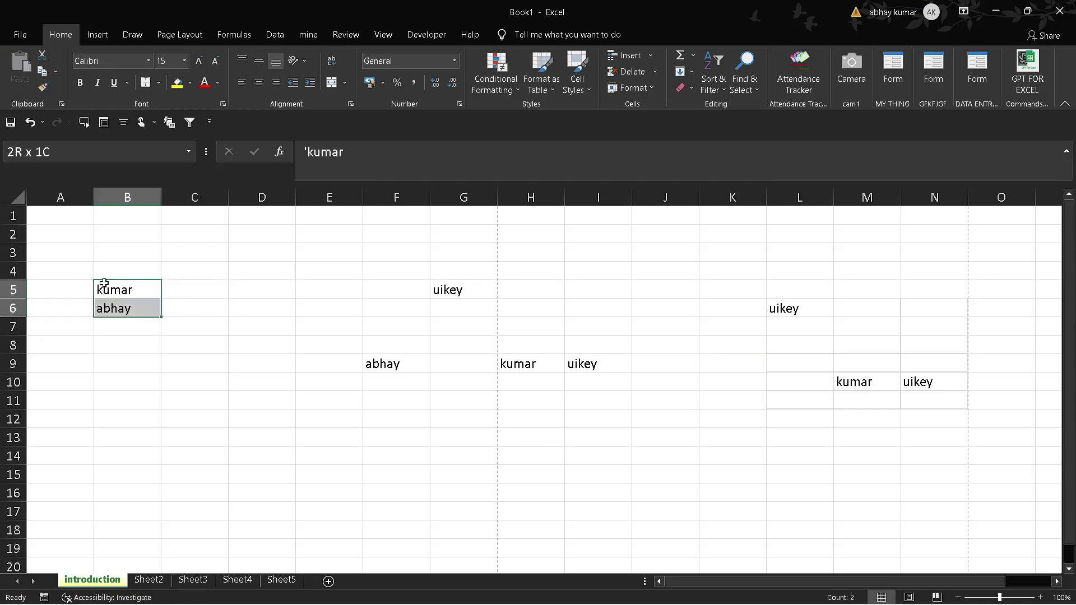
click(46, 88)
click(178, 84)
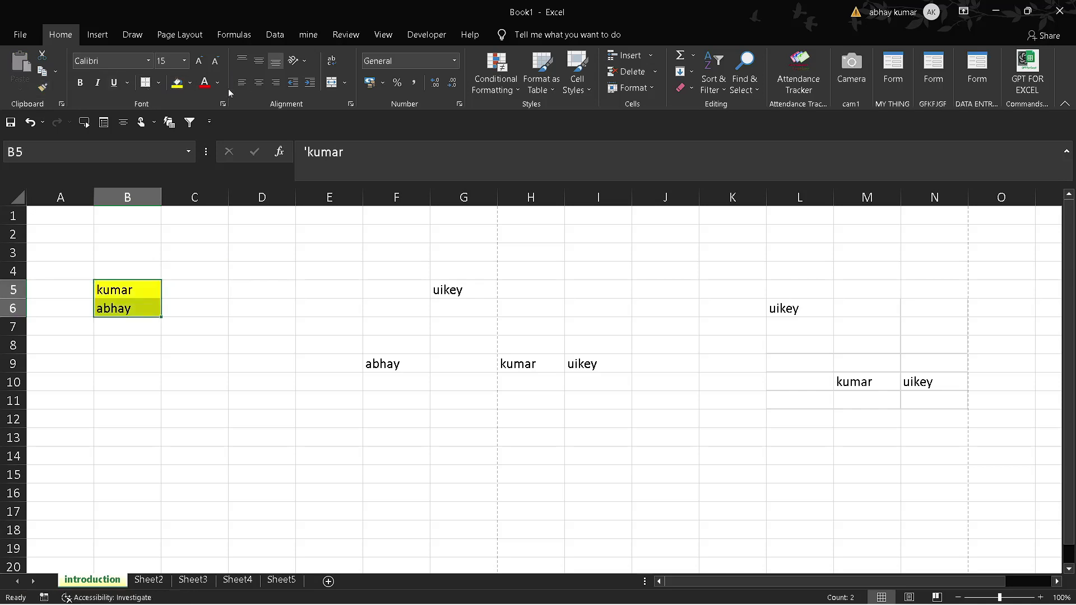
click(206, 83)
click(168, 61)
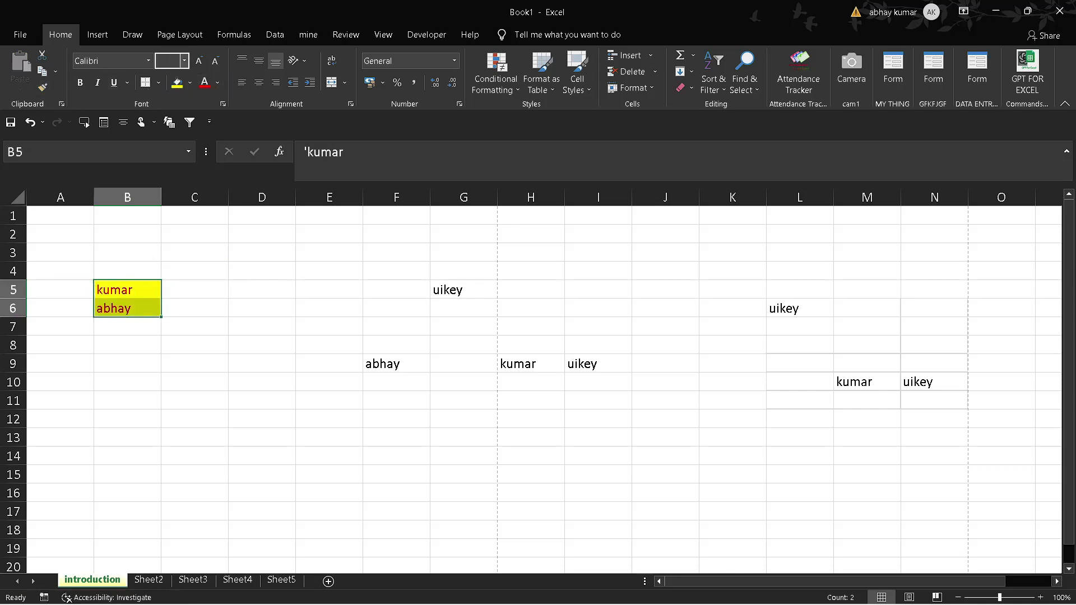
text(45)
key(Return)
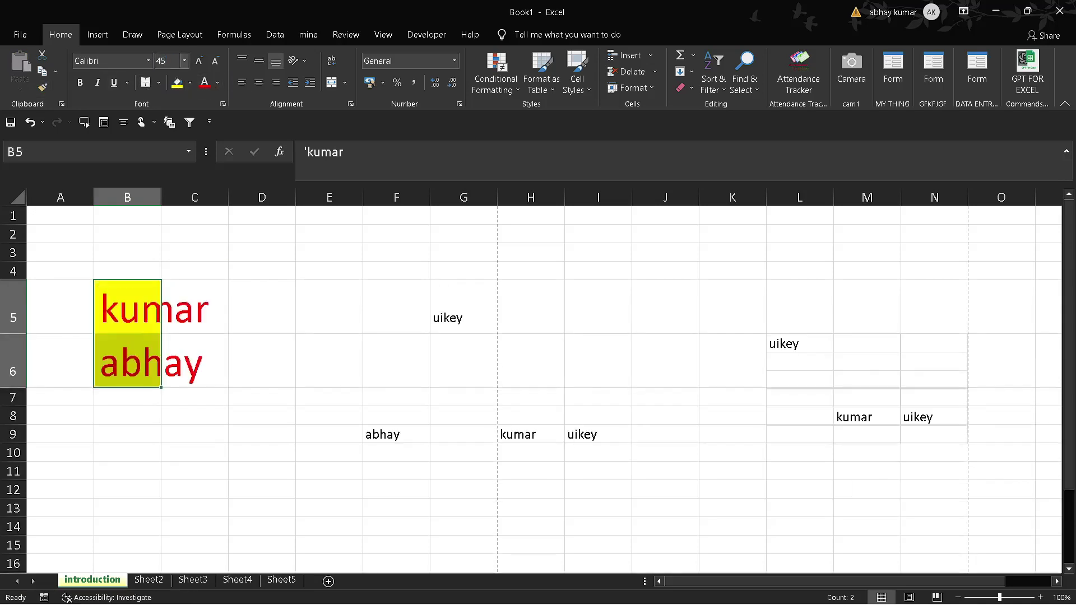
click(84, 83)
click(114, 82)
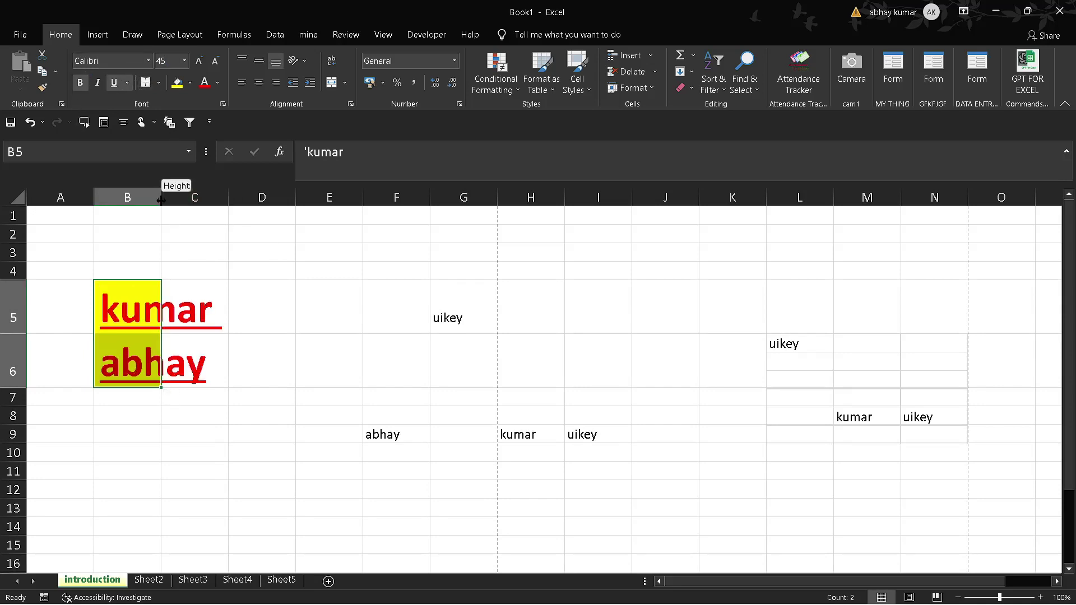
Step: Widen column B to fit the enlarged text and apply All Borders to B5:B6
drag(161, 201, 231, 200)
click(159, 83)
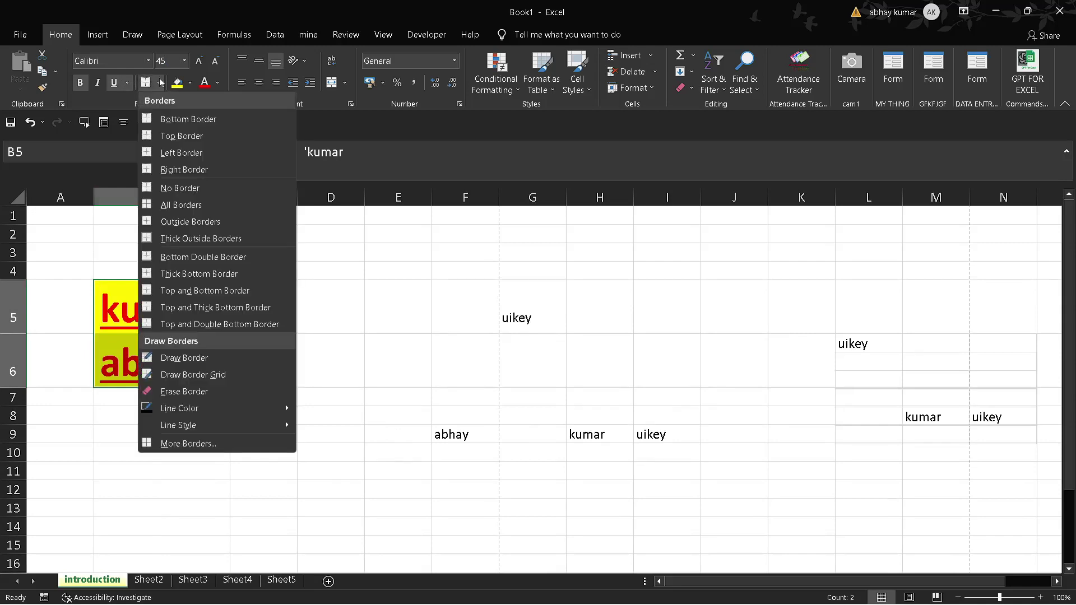
click(185, 204)
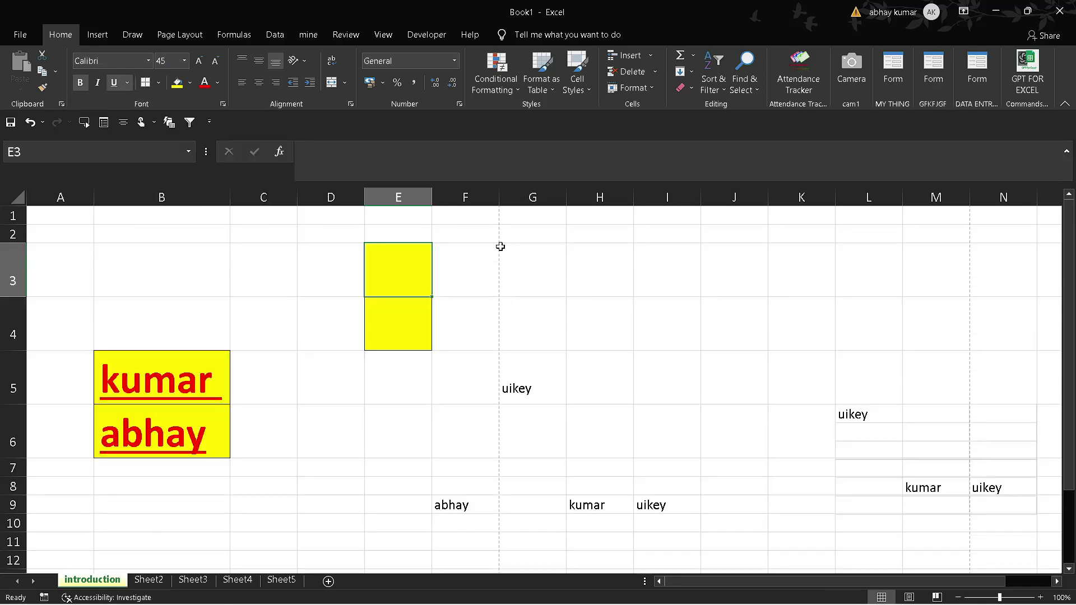
Step: Copy the formatting of B5:B6 onto the range F5:I9 with Format Painter
mouse_move(163, 373)
mouse_down()
mouse_move(236, 486)
mouse_move(163, 374)
mouse_up()
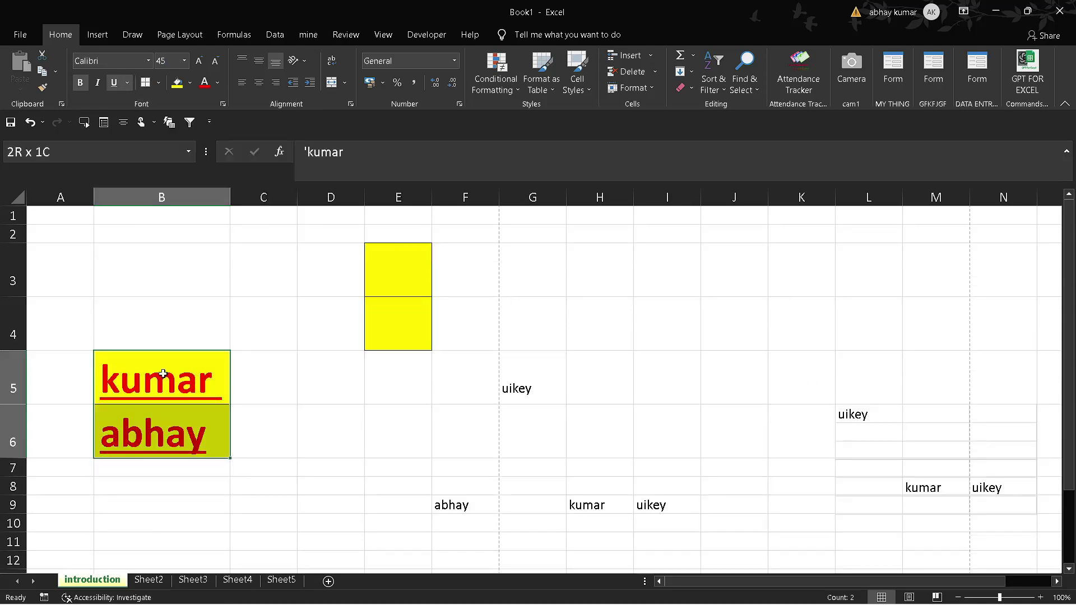
click(42, 87)
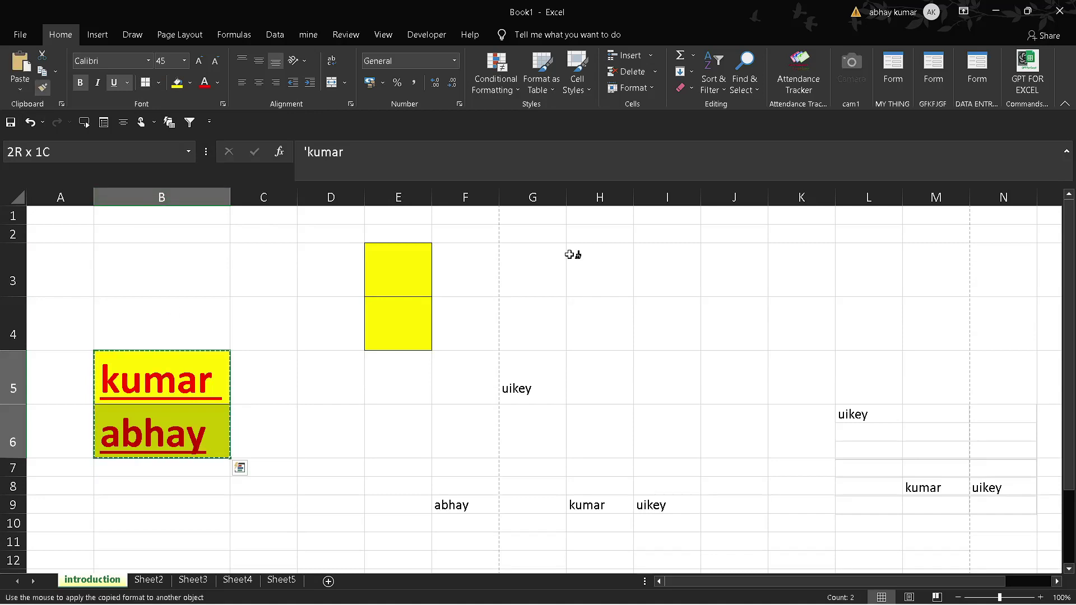
drag(473, 375, 685, 504)
Step: Try to copy the formatting of L5:N8 onto the overlapping range K4:N8 with Format Painter
drag(860, 396, 1014, 541)
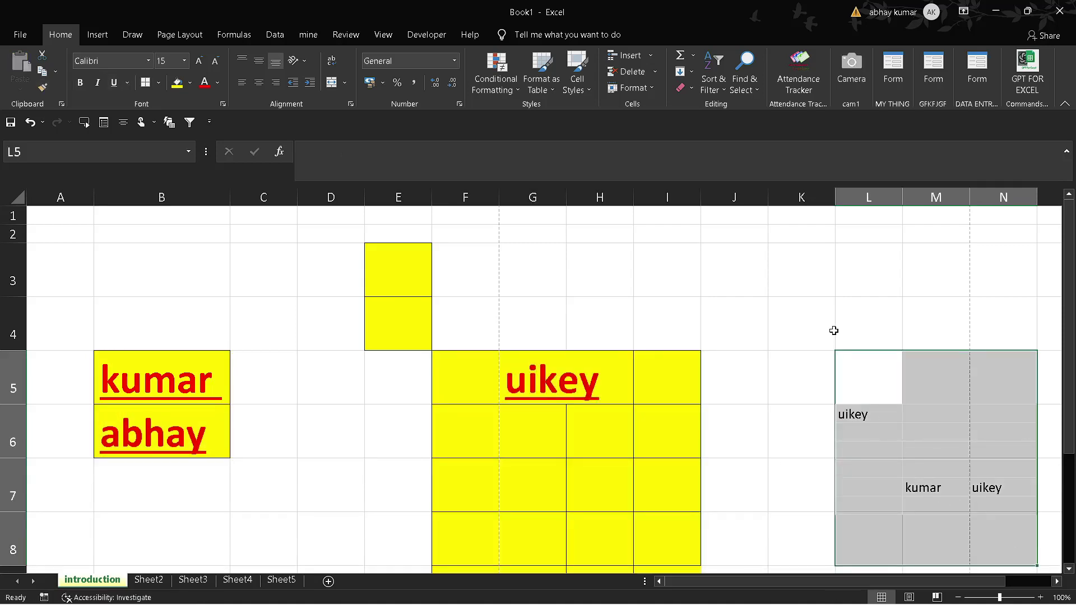
click(42, 88)
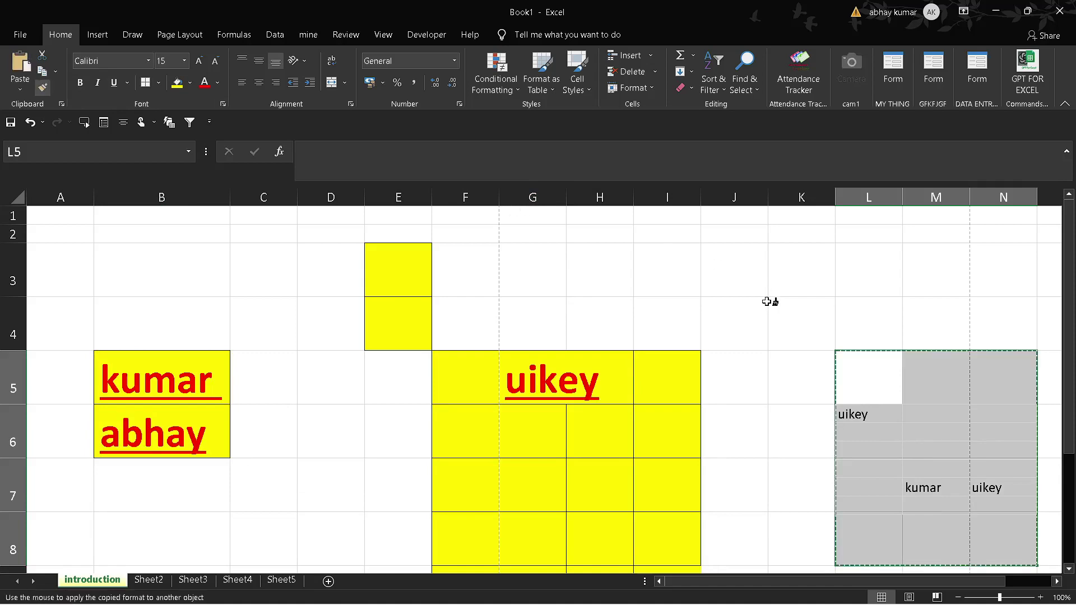
mouse_move(773, 303)
mouse_down()
mouse_move(871, 384)
mouse_move(1003, 545)
mouse_up()
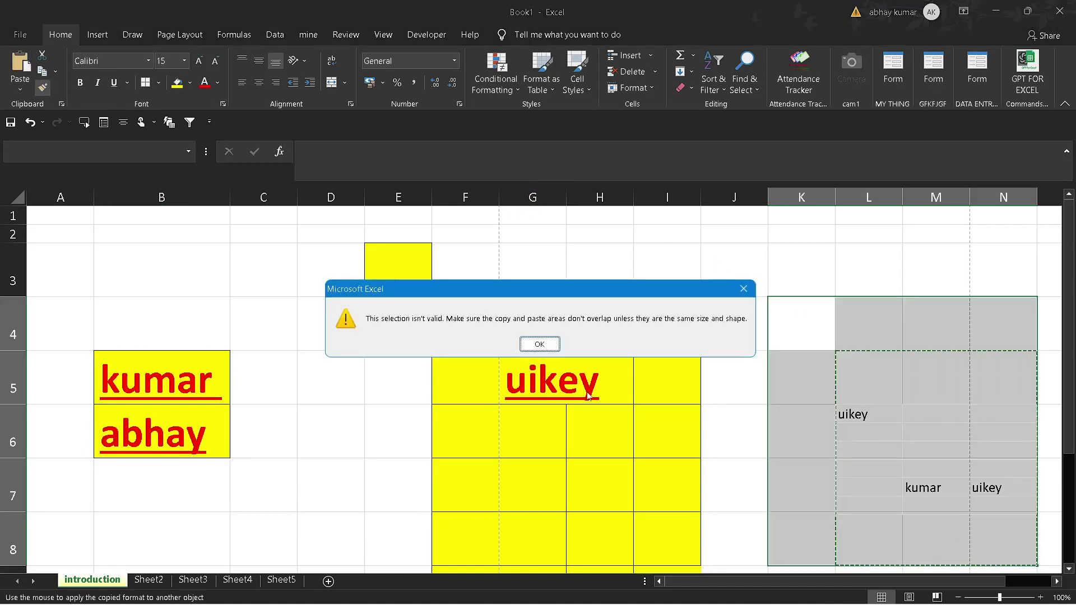
click(542, 345)
click(795, 365)
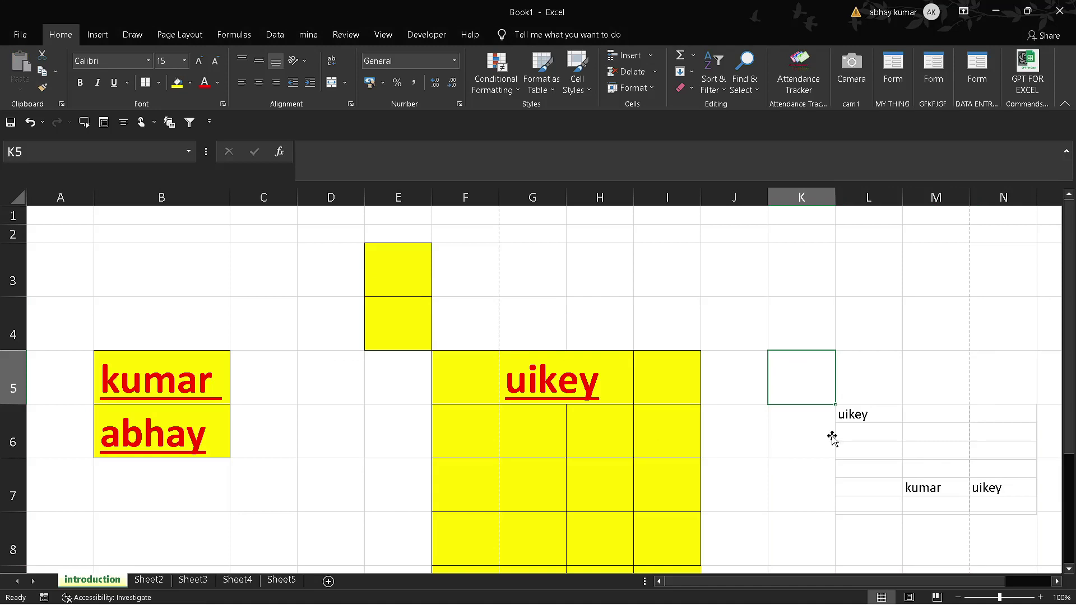
Step: Copy the plain formatting of the empty range K2:L4 onto B2:C3 with Format Painter
drag(778, 226, 889, 325)
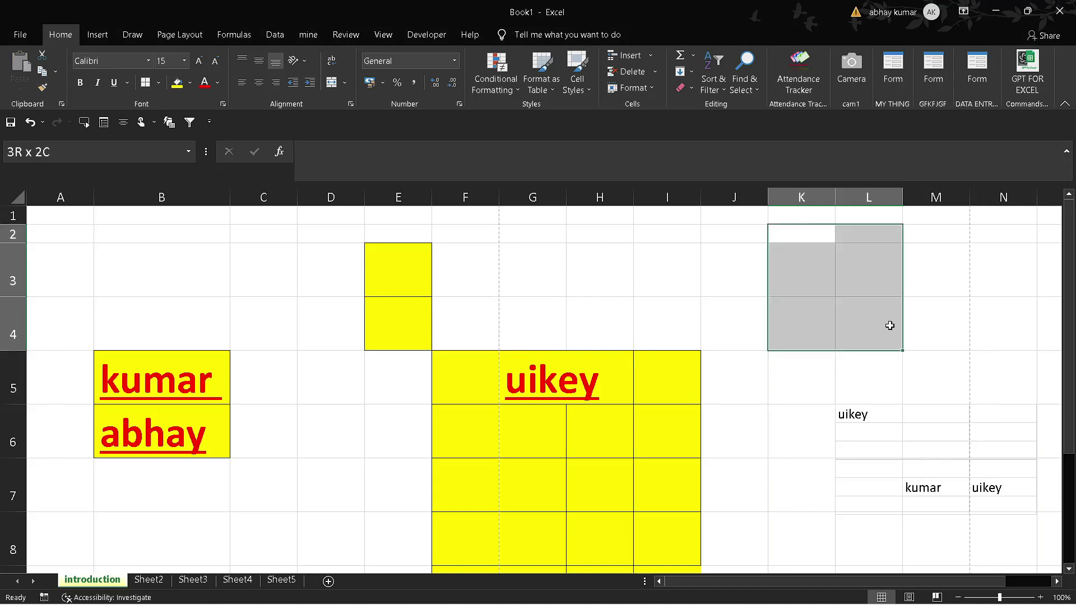
click(43, 87)
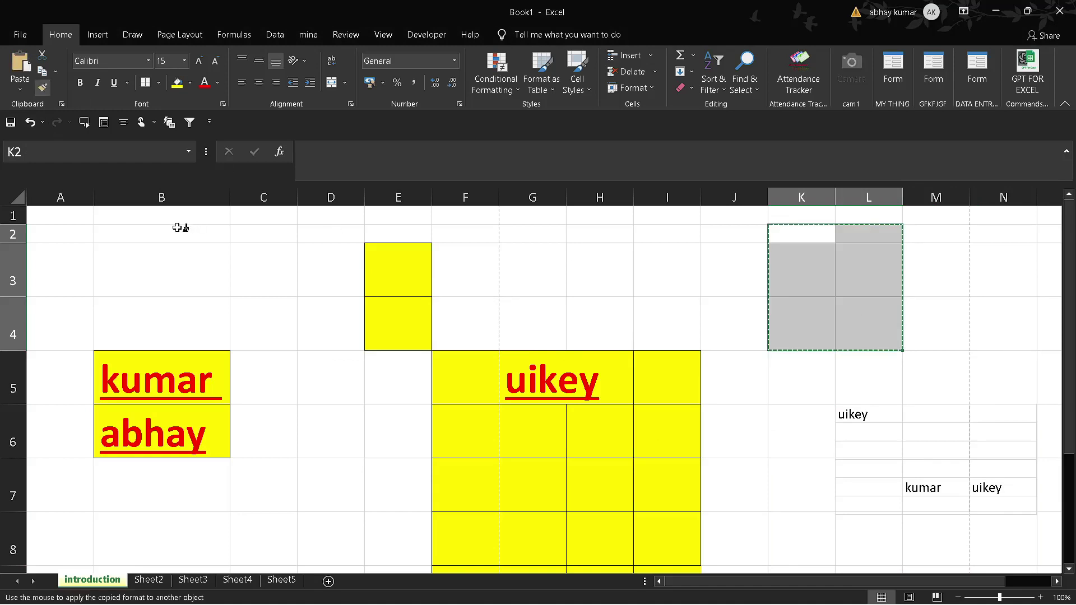
drag(180, 227, 252, 291)
click(332, 330)
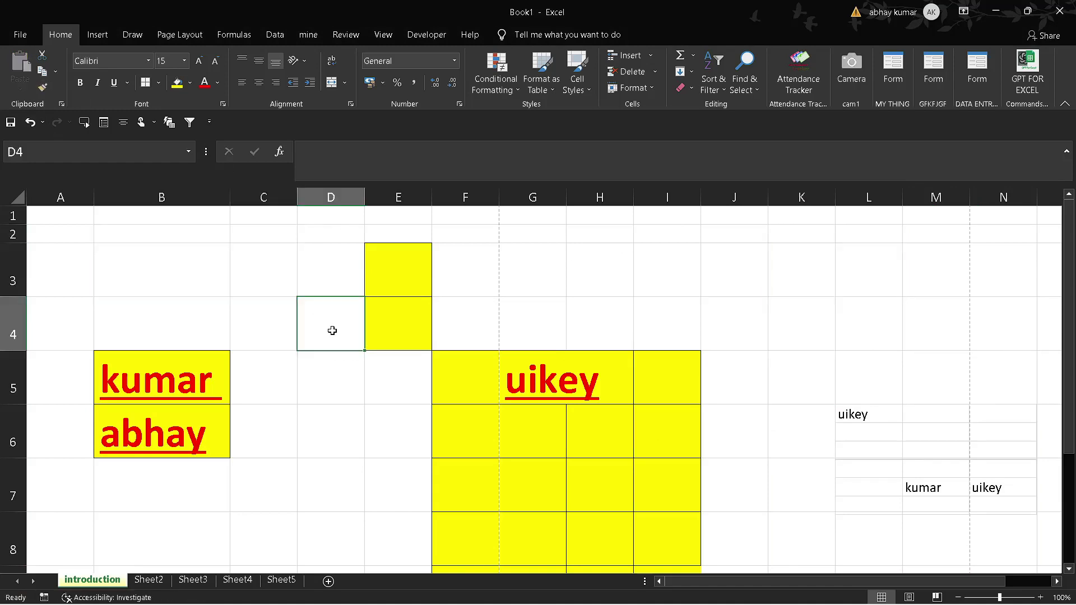
Step: Copy the formatting of B5:B6 onto the range B2:C3 with Format Painter
click(205, 375)
key(shift+Down)
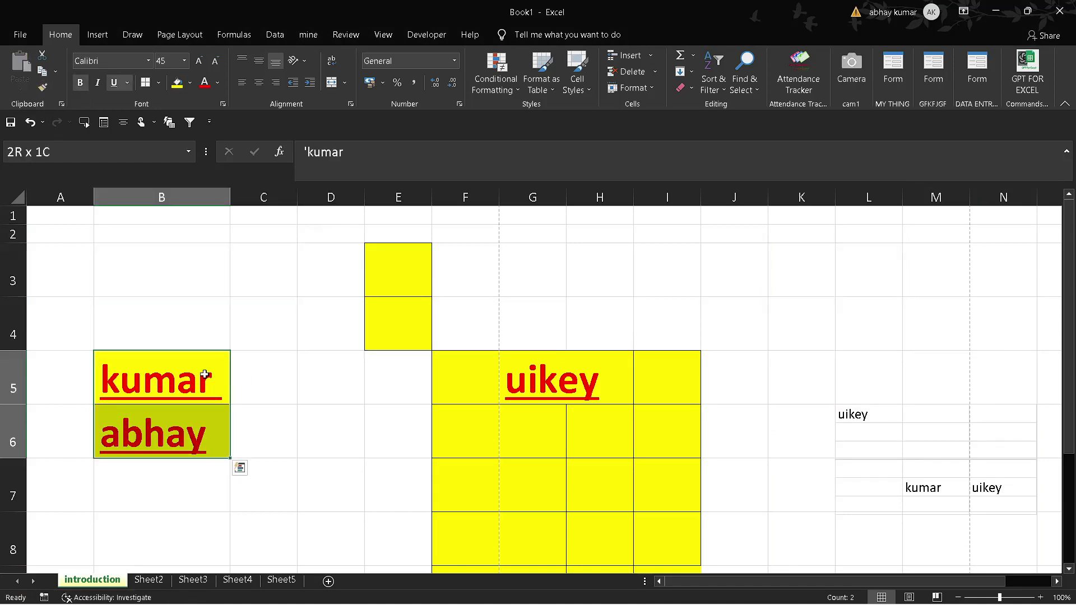
click(46, 87)
drag(134, 226, 288, 291)
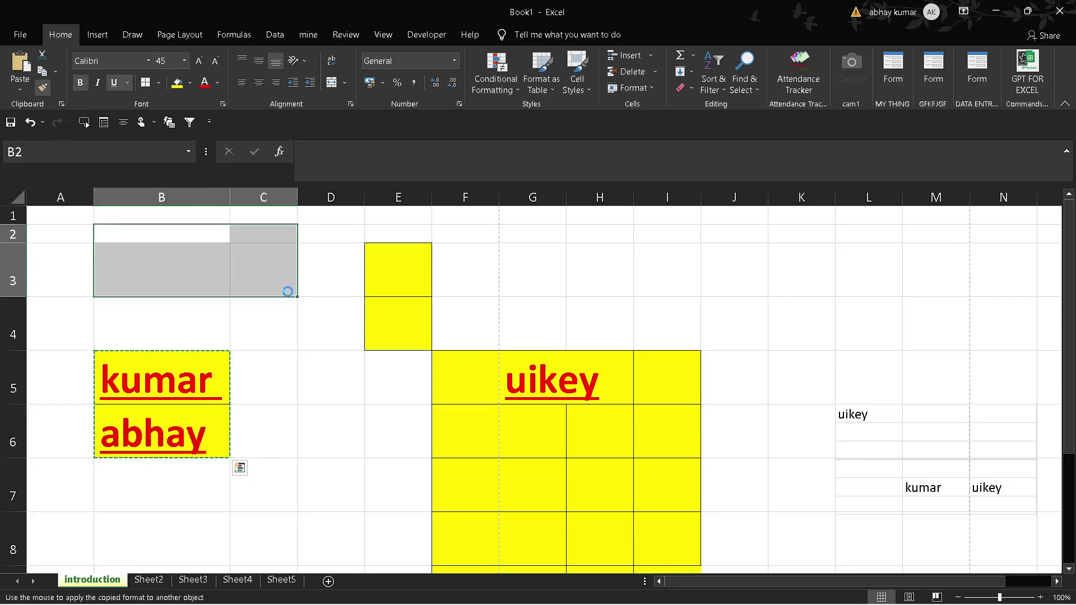
Step: Undo the Format Painter applications and the earlier formatting until B5:B6 and the other cells are plain again
key(ctrl+z)
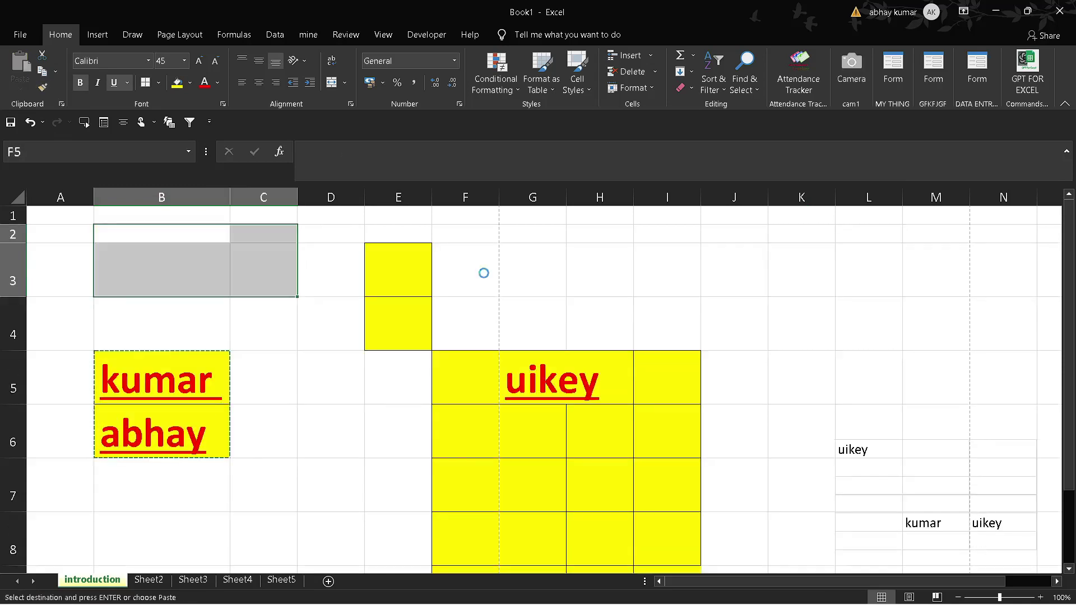
key(ctrl+z)
key(ctrl+z)
key(ctrl+z)
key(ctrl+z)
key(ctrl+z)
key(ctrl+z)
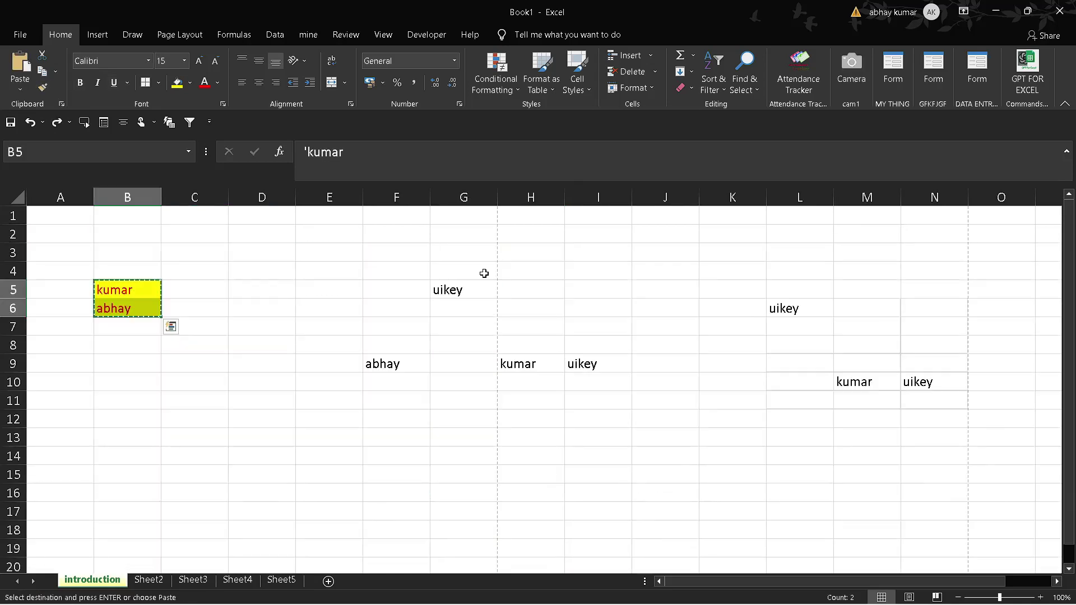
key(ctrl+z)
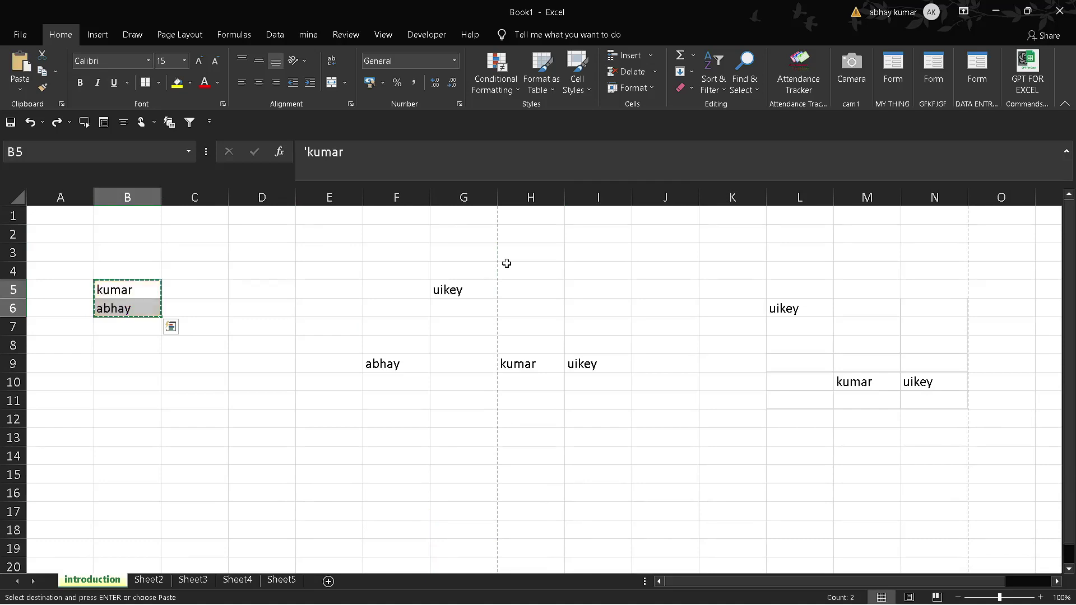
Step: Delete the pasted picture of cells lying over columns L to N and deselect the range B5:B6
click(927, 343)
key(Delete)
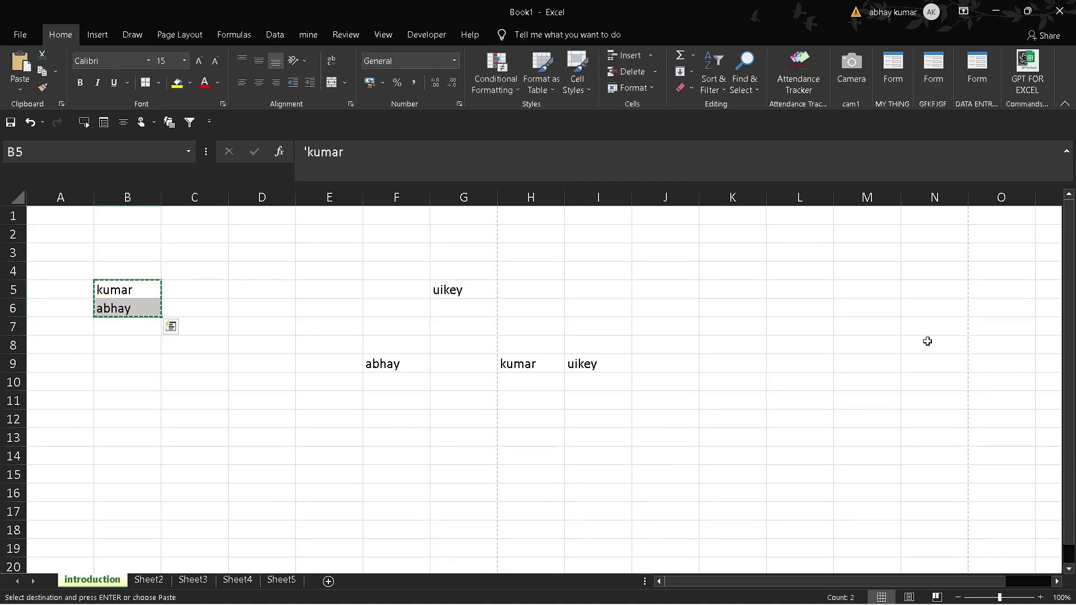
click(568, 305)
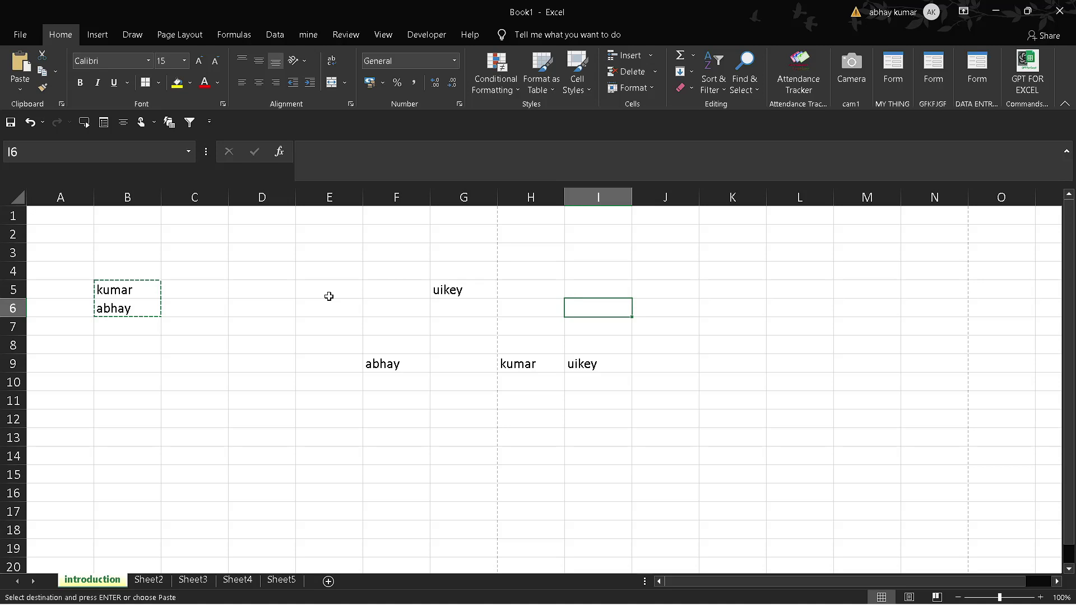
Step: Move the active cell from E6 to row 1, across to column B and down to B8, and view the ribbon's shortcut hints
click(348, 311)
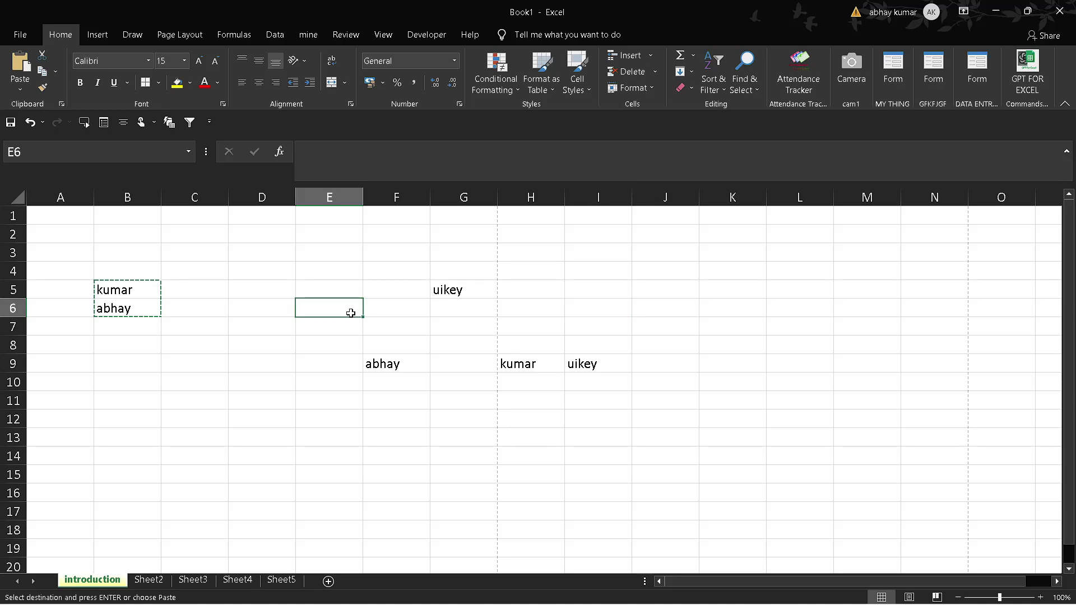
key(Up)
key(Up)
key(Up)
key(Up)
key(Up)
key(Left)
key(Left)
key(Left)
key(Down)
key(Down)
key(Down)
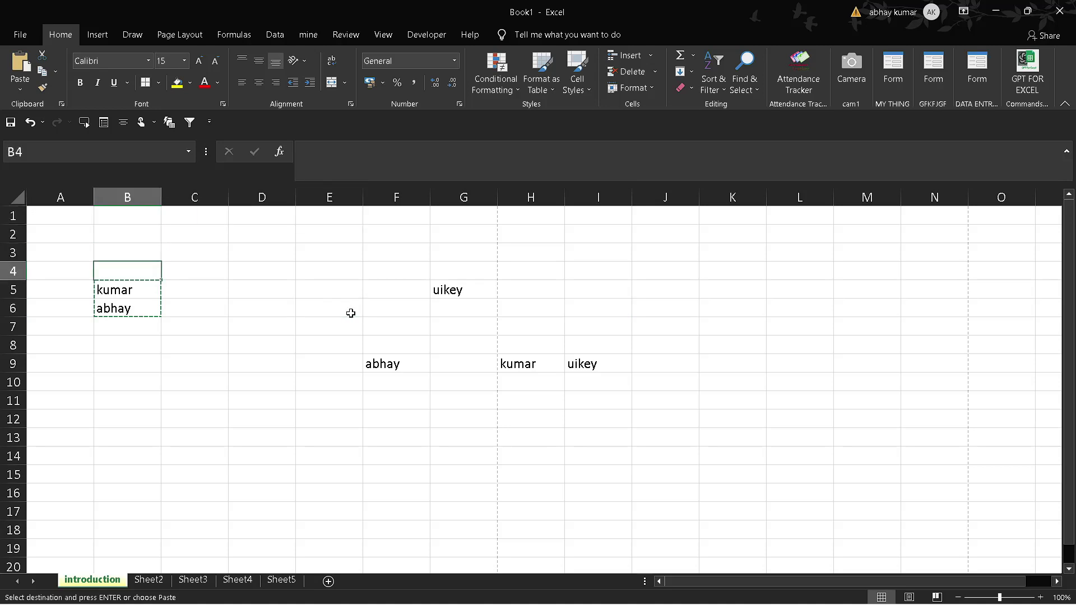
key(Down)
key(Down)
key(Down)
key(Down)
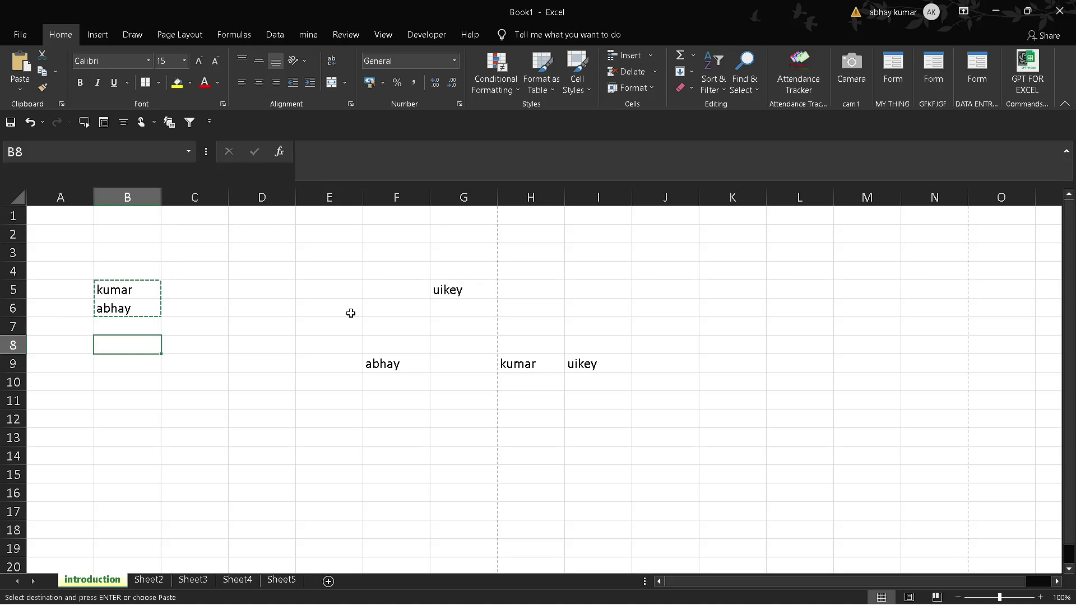
key(alt)
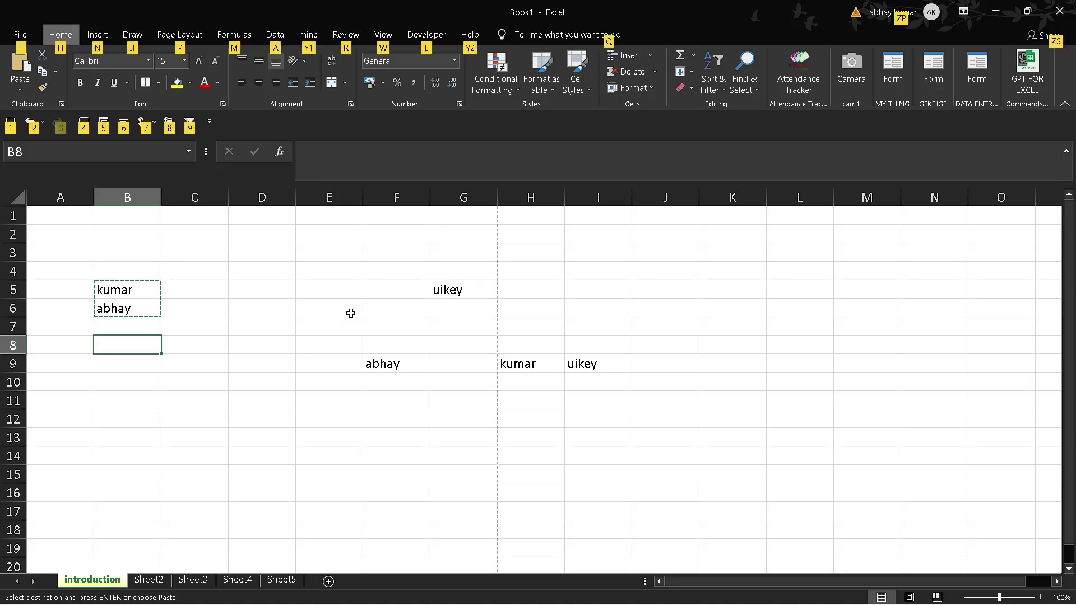
click(389, 347)
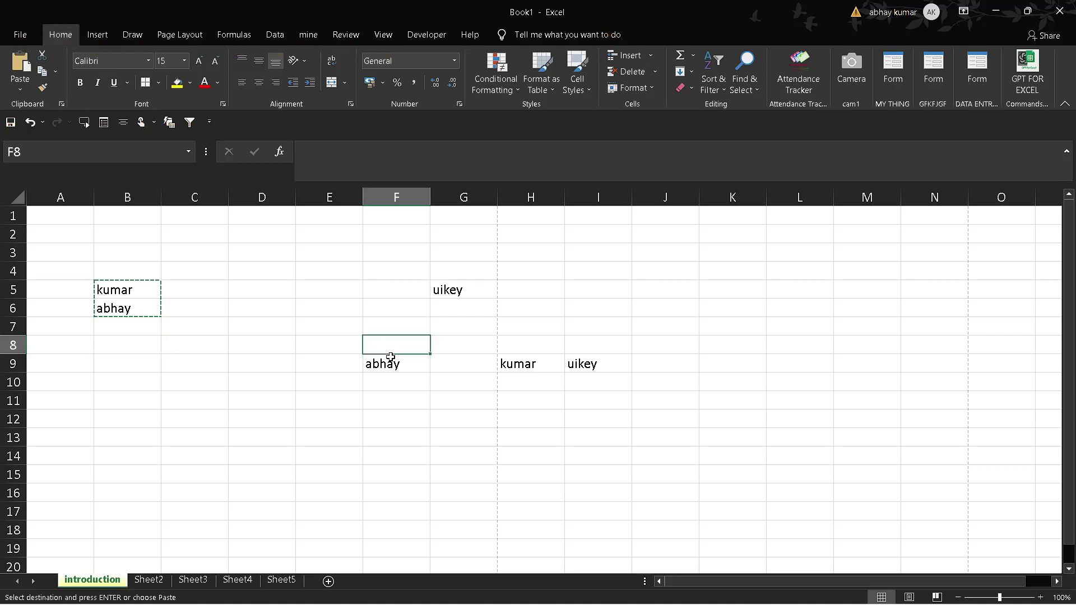
Step: Cancel the pending copy selection and erase the entry in F9
click(392, 361)
key(Escape)
key(BackSpace)
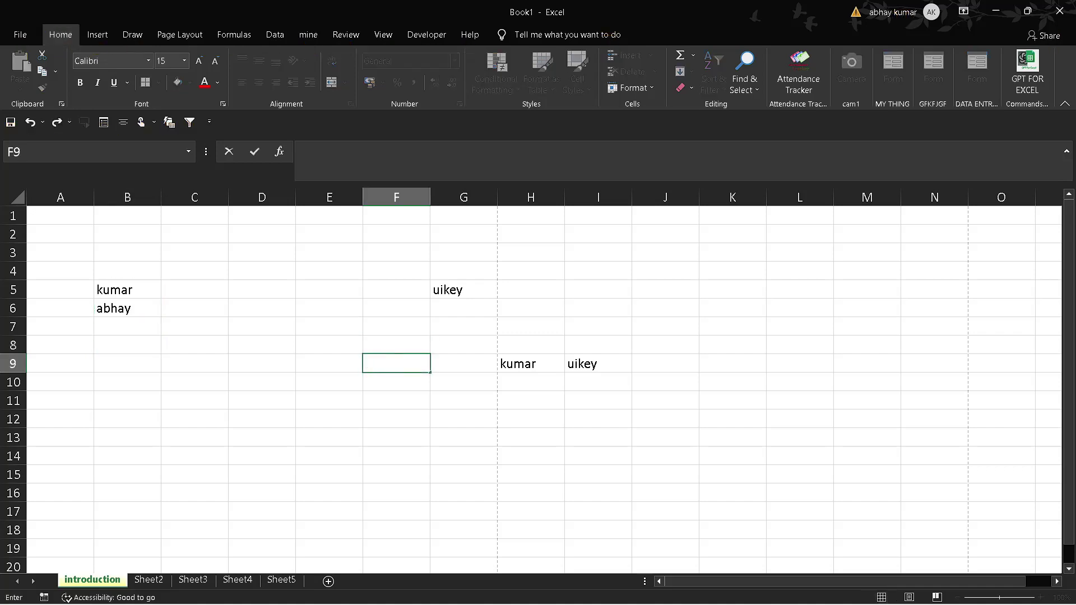
key(Return)
Step: Enter the text ranaldo in F10 and select that cell
text(rand)
key(BackSpace)
key(BackSpace)
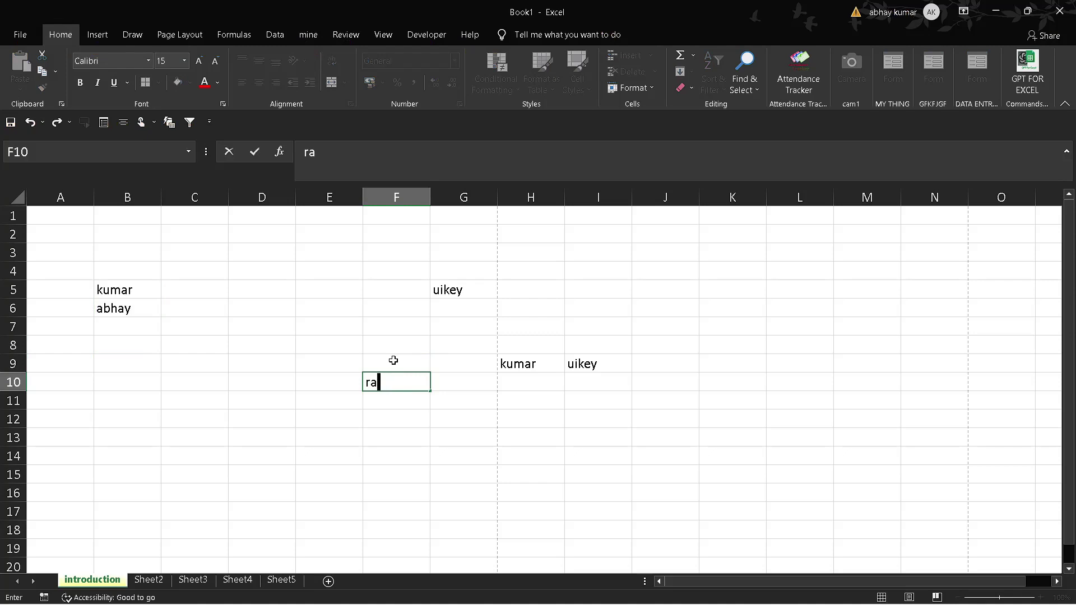
text(a)
key(BackSpace)
text(naldo)
key(Tab)
click(407, 377)
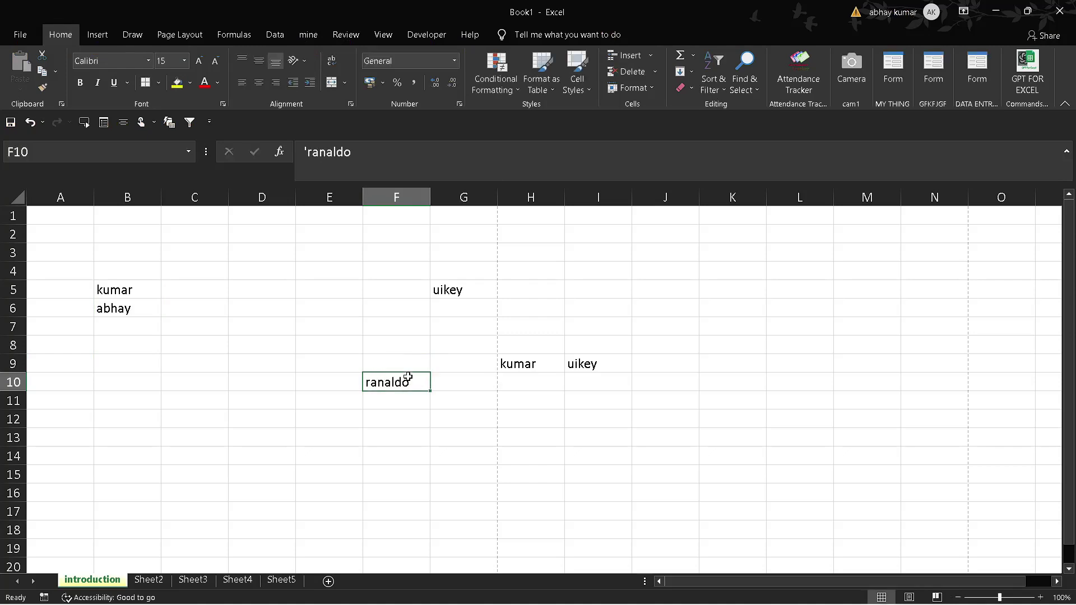
Step: Make the text in F10 bold and italic using the ribbon's shortcut hints
key(alt)
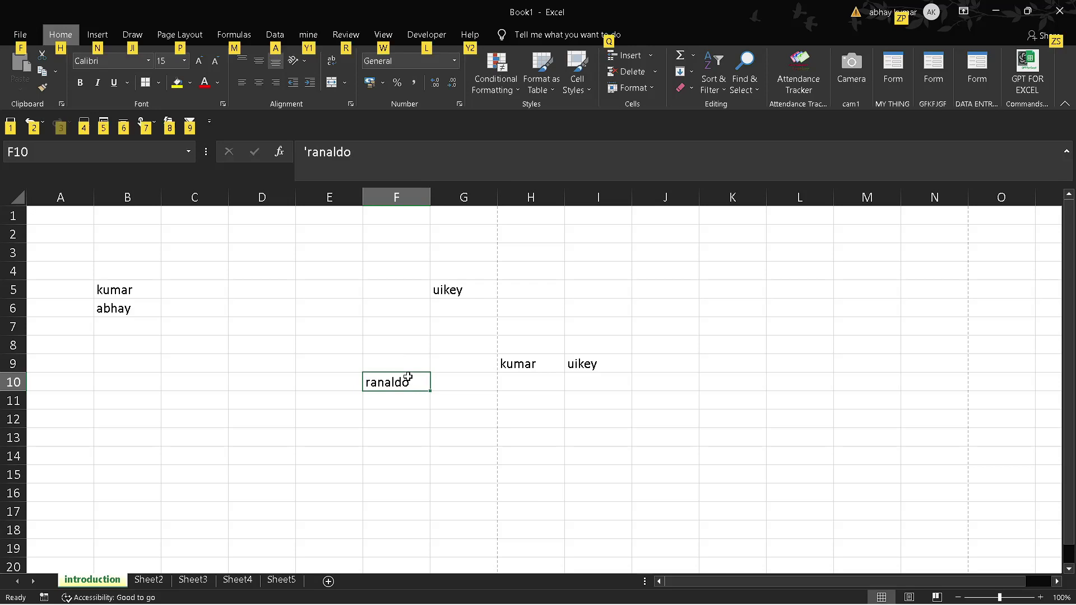
key(h)
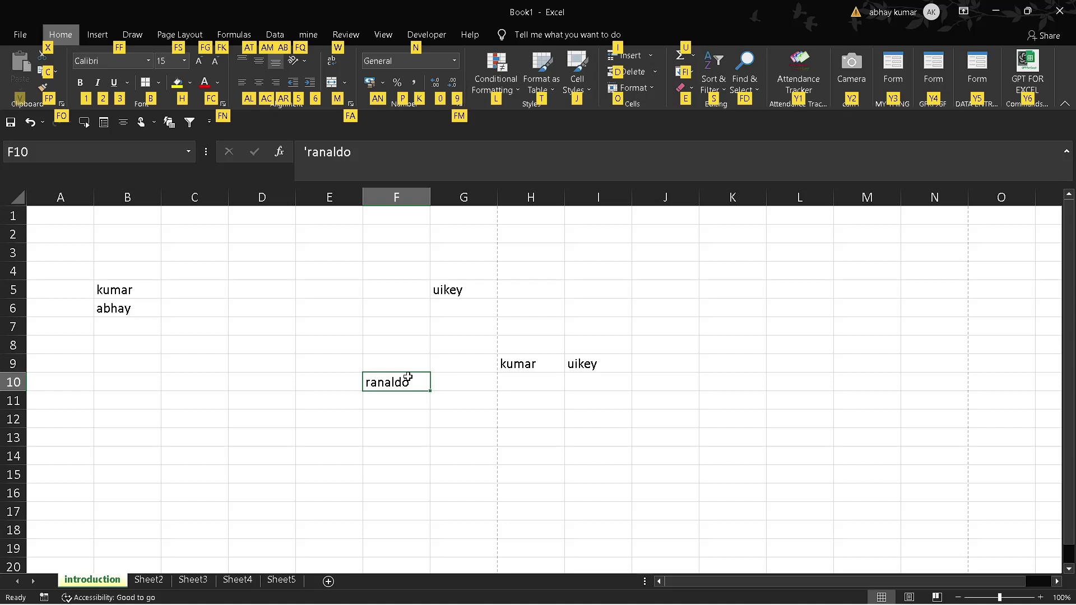
key(1)
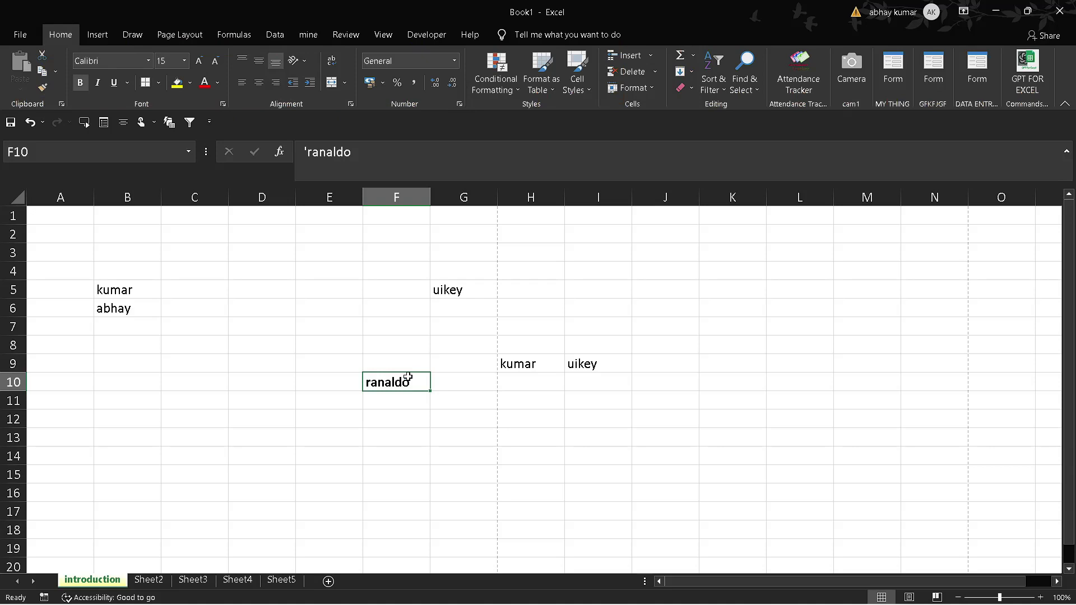
key(alt)
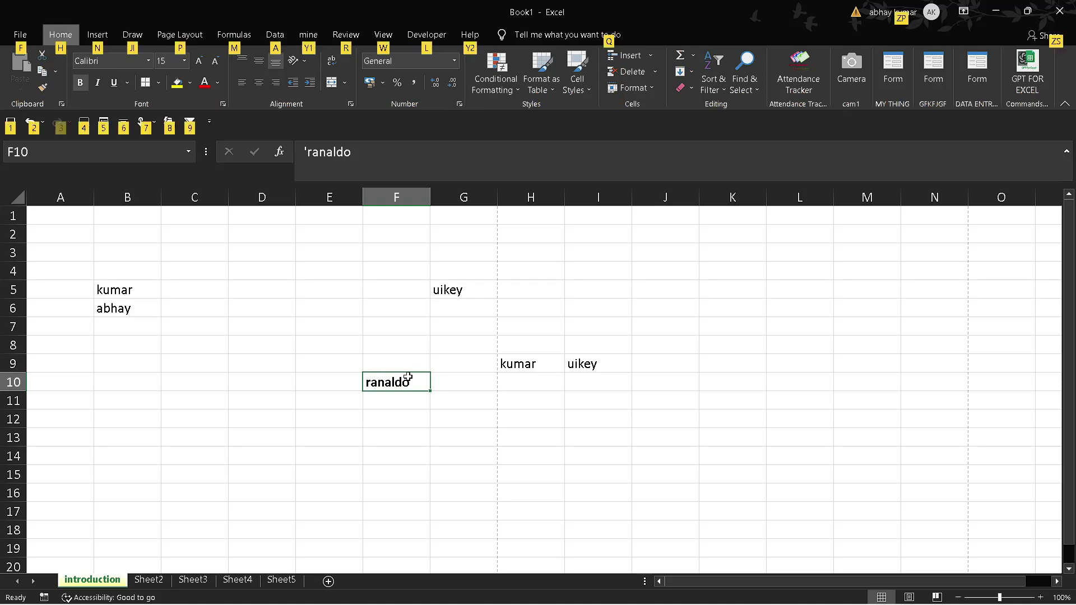
key(alt)
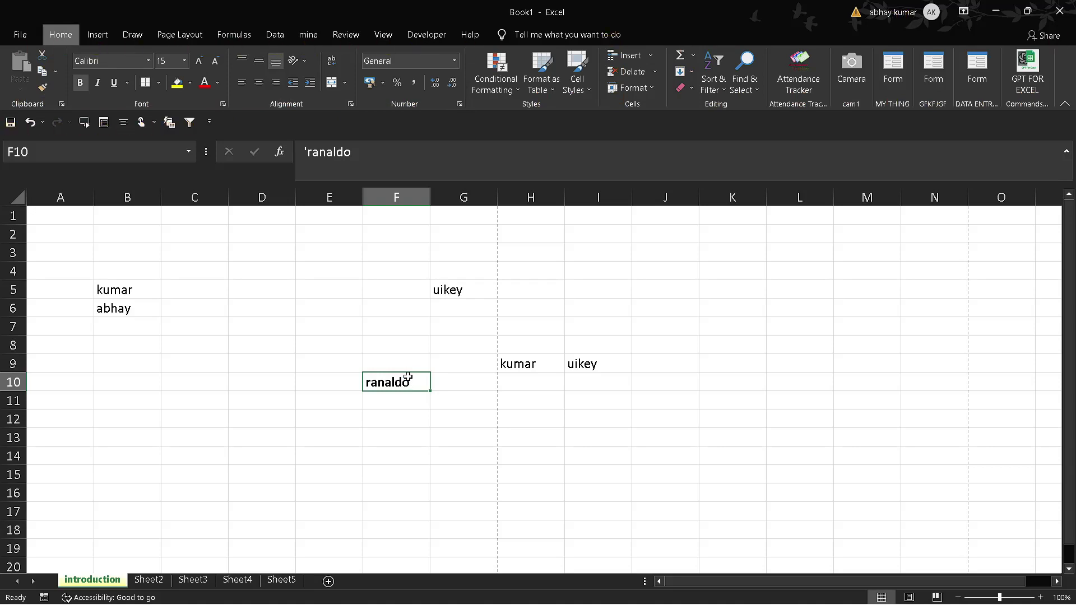
key(alt+h)
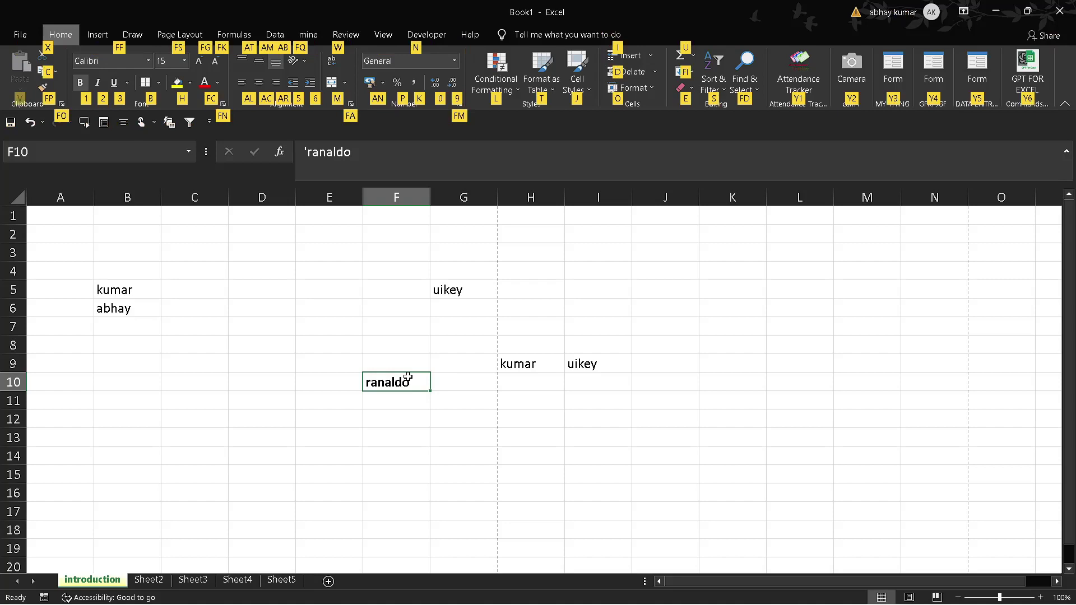
key(2)
click(448, 398)
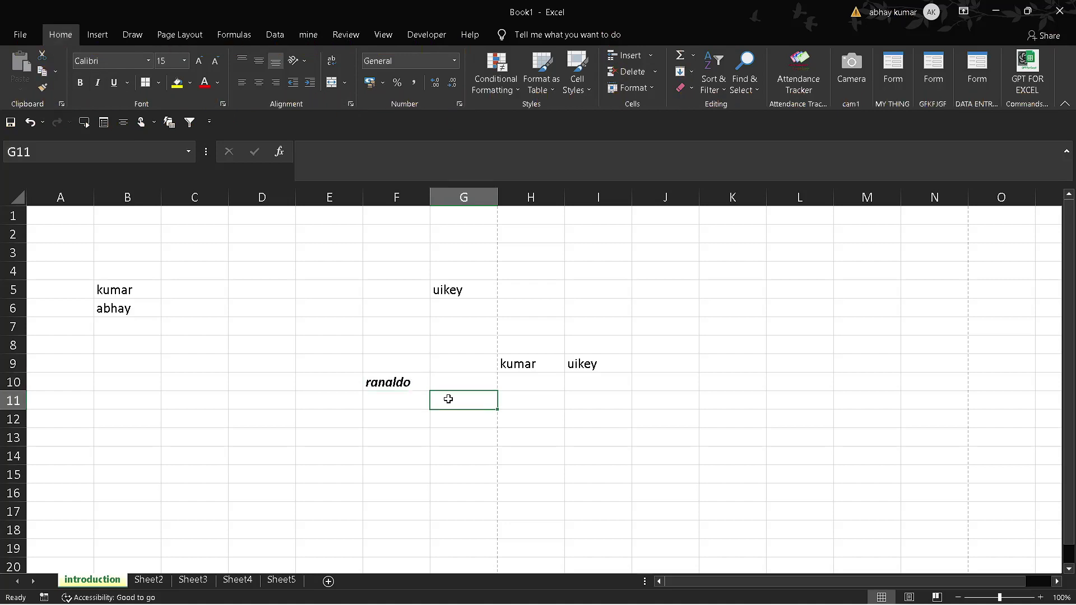
Step: Apply a double underline to the text in F10 using the ribbon's shortcut hints
click(405, 382)
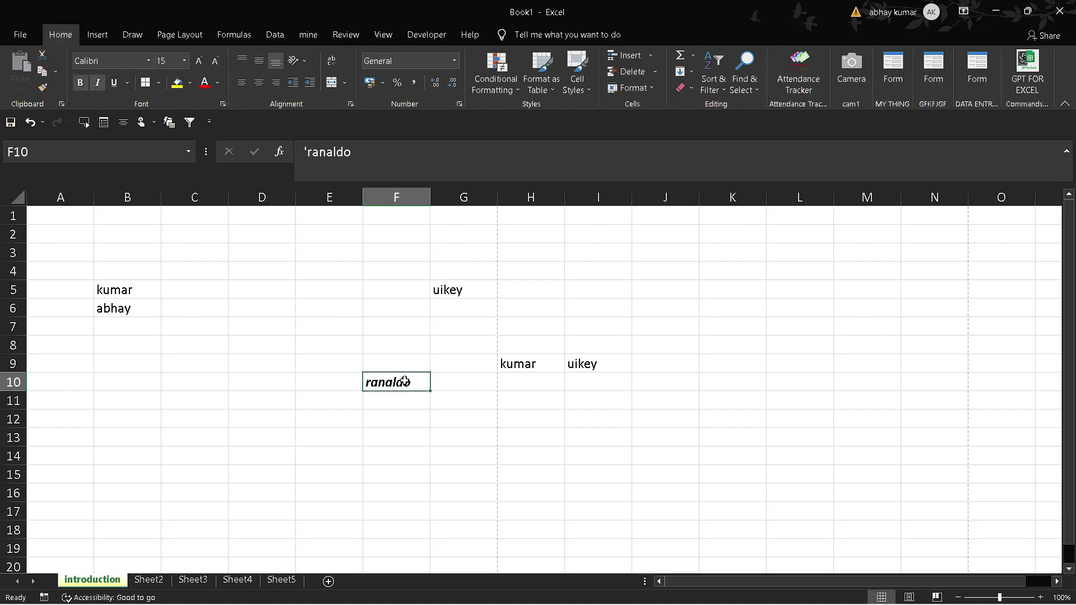
key(alt)
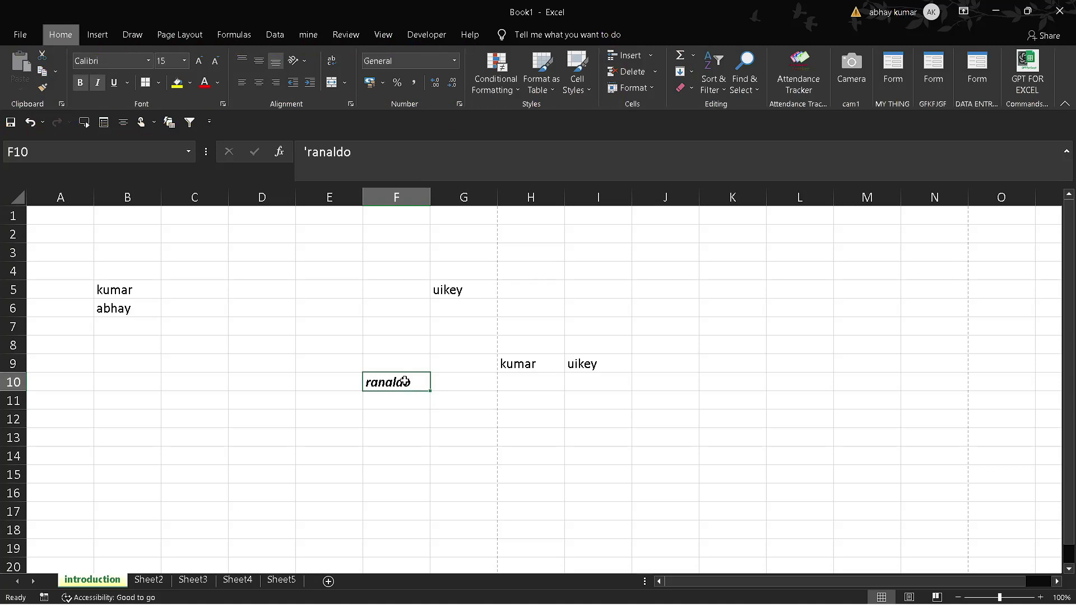
key(h)
key(3)
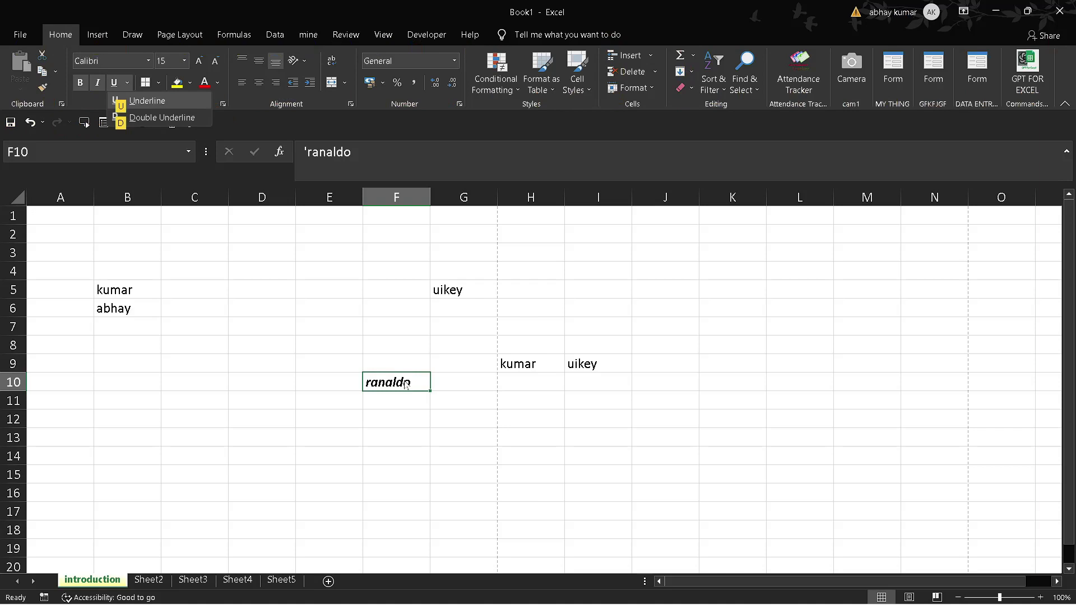
key(d)
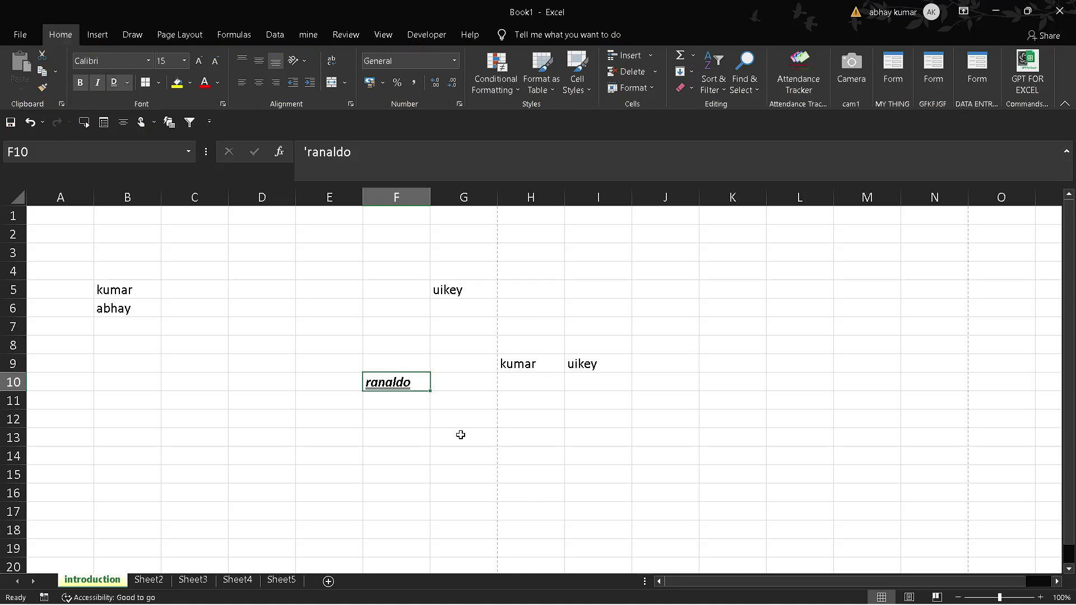
click(461, 436)
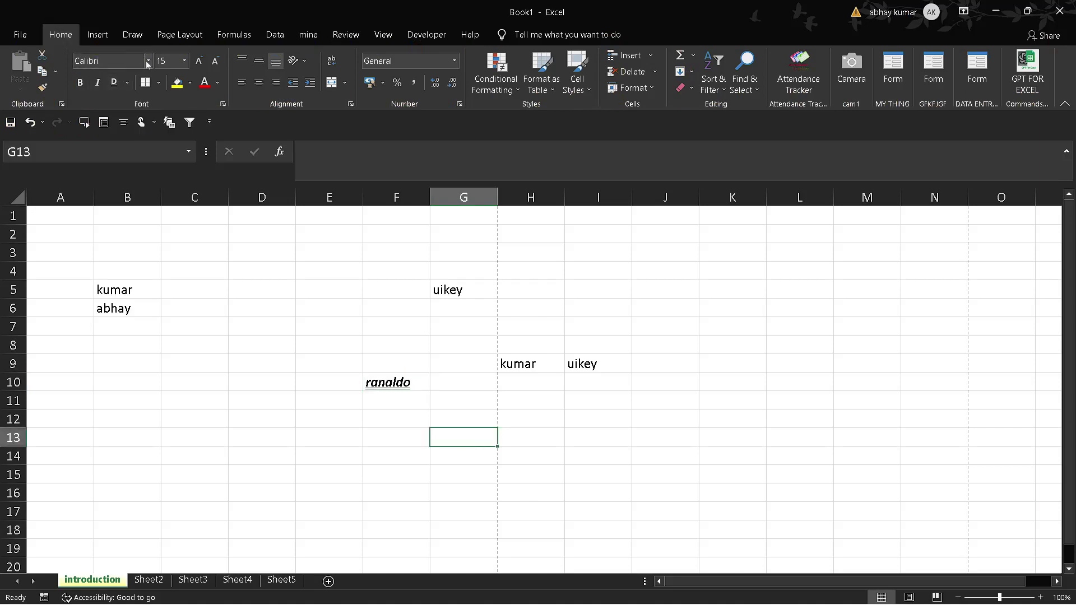
Step: Change the font of the text in F10 to BIZ UDPGothic
click(397, 380)
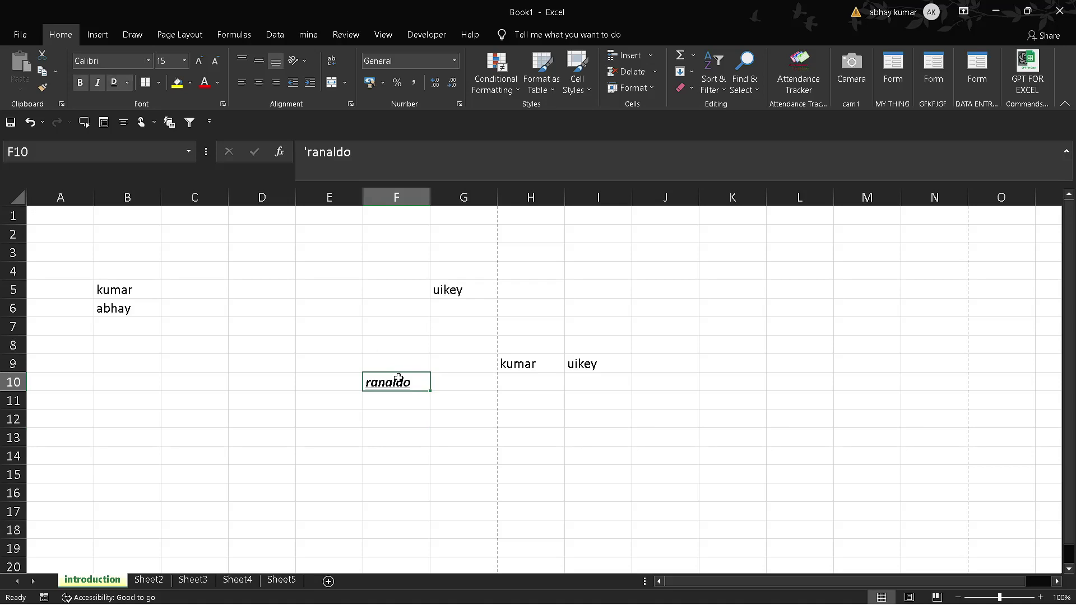
click(149, 61)
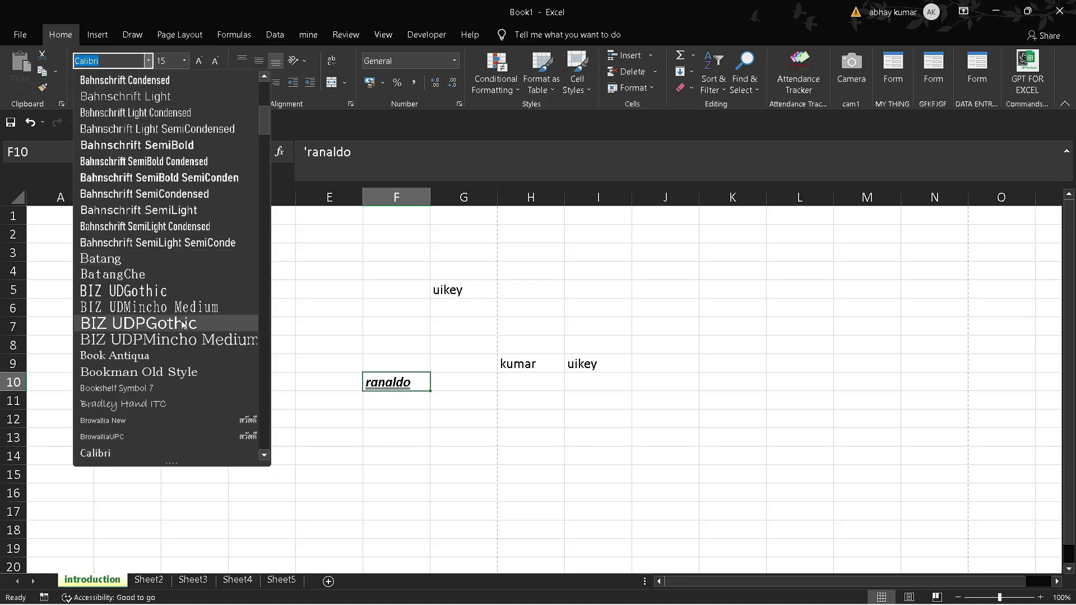
click(180, 322)
click(378, 322)
click(404, 359)
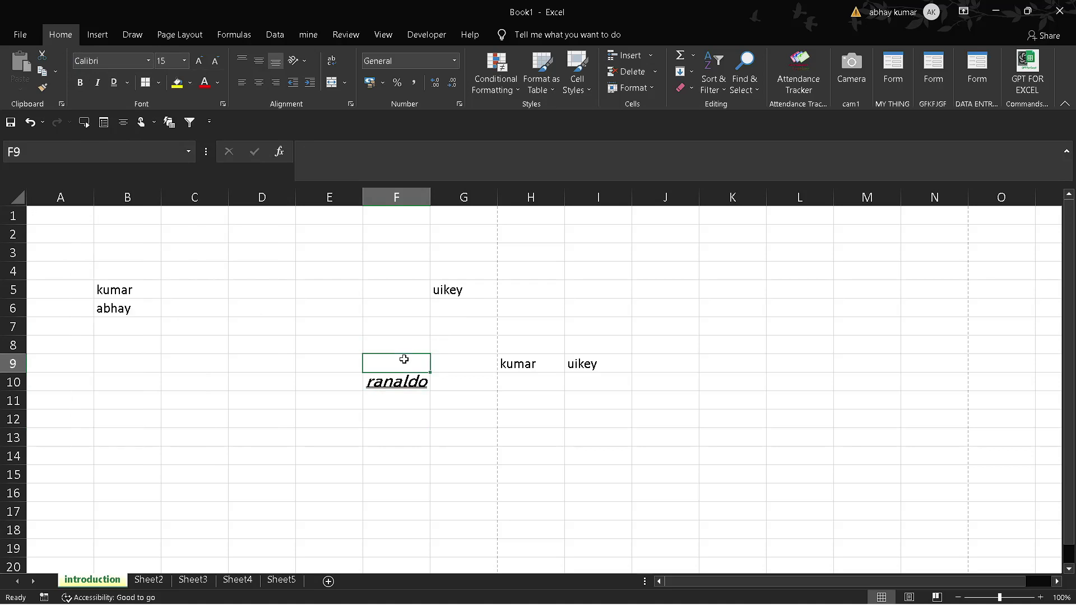
Step: Format the text in B5 as bold, B6 as italic and G5 as underlined
click(141, 290)
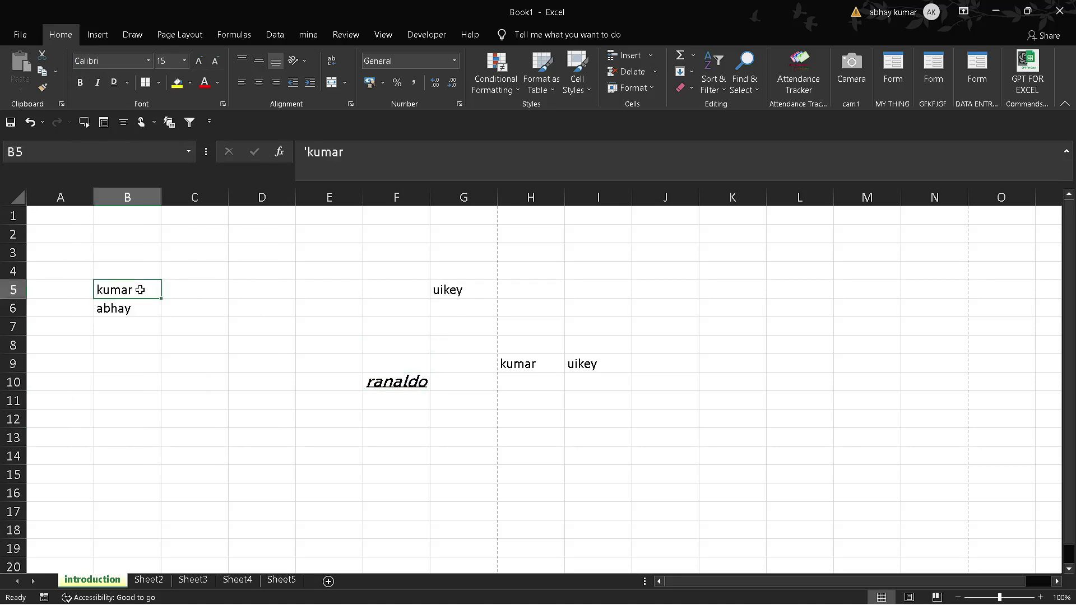
click(140, 289)
key(ctrl+b)
click(138, 310)
key(ctrl+i)
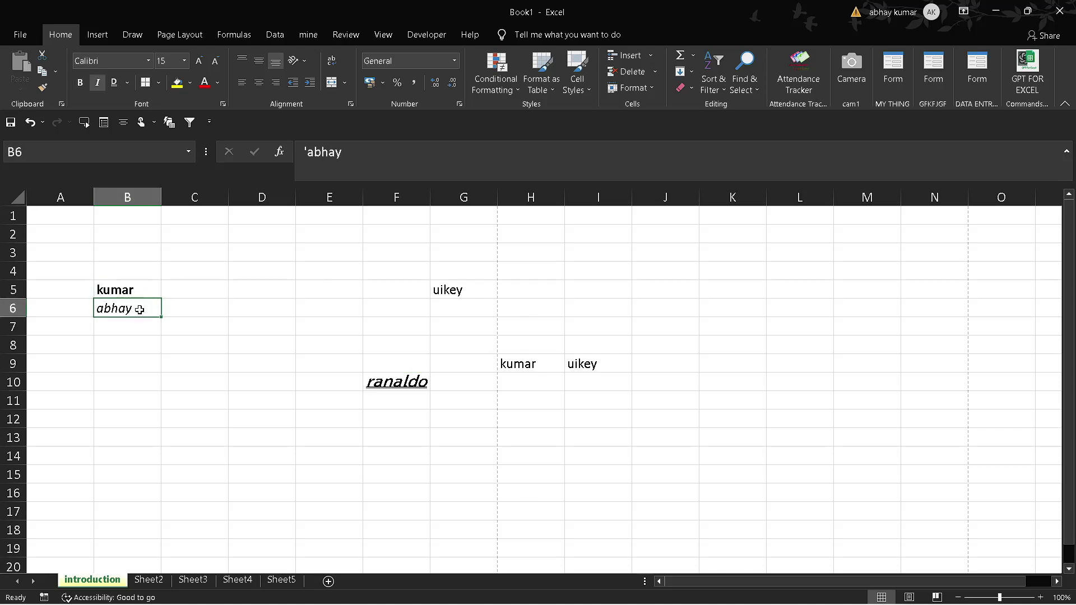
click(449, 294)
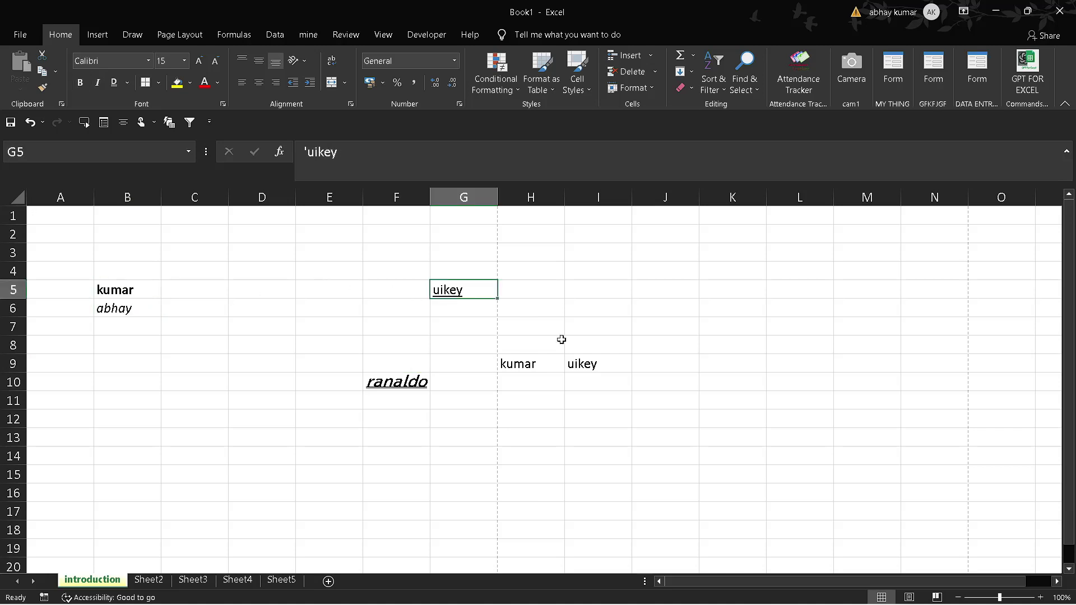
Step: Clear the entries in H9 and I9, and undo both deletions
click(551, 368)
key(Delete)
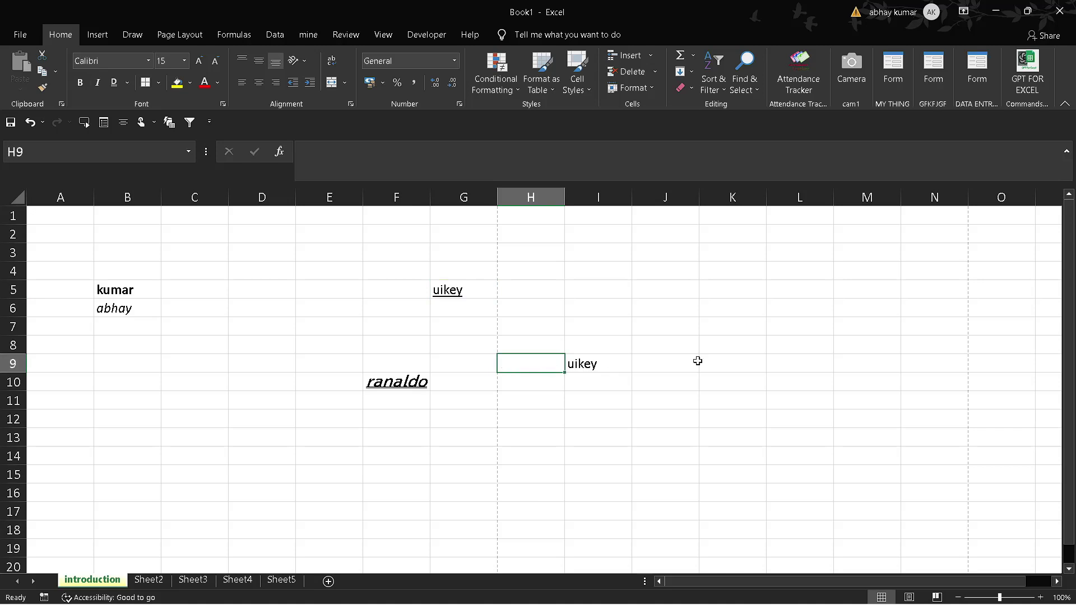
click(582, 361)
key(Delete)
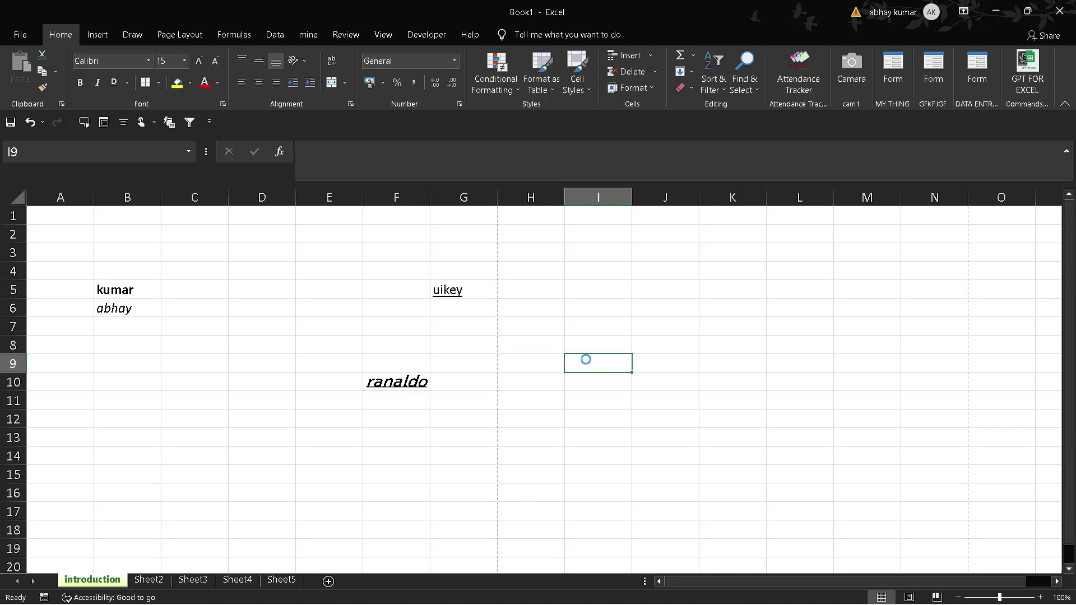
key(ctrl+z)
key(ctrl+z)
click(624, 348)
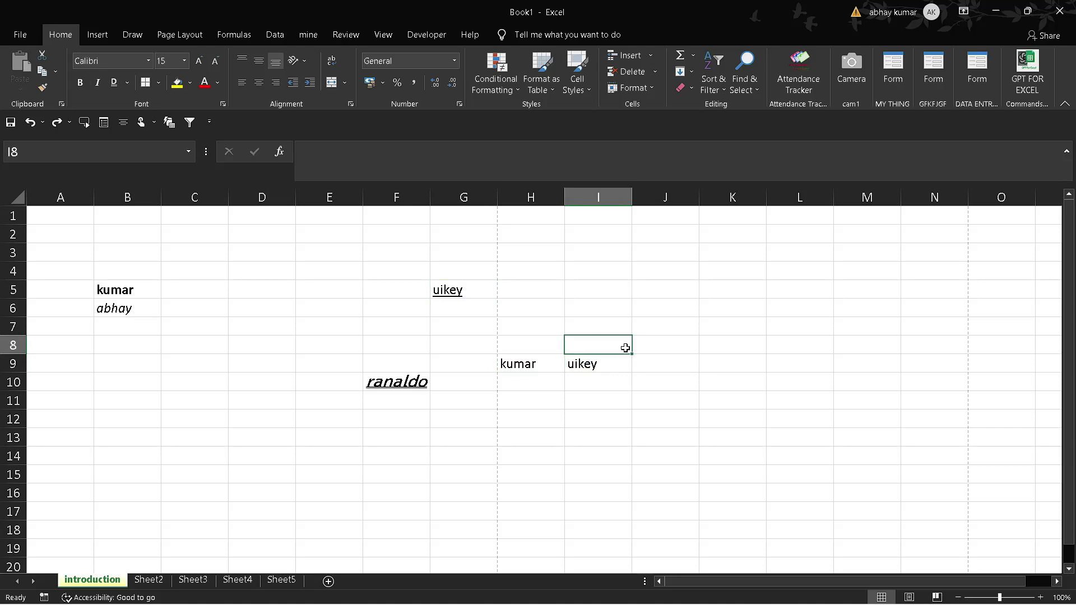
Step: Apply a single underline to the text in I9
click(128, 83)
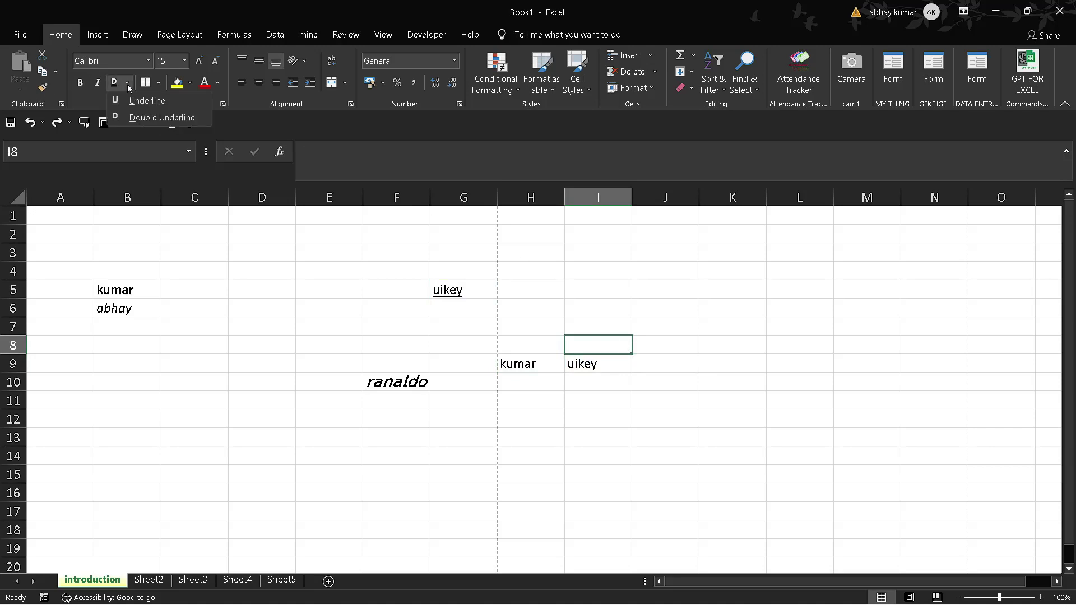
click(152, 101)
click(590, 365)
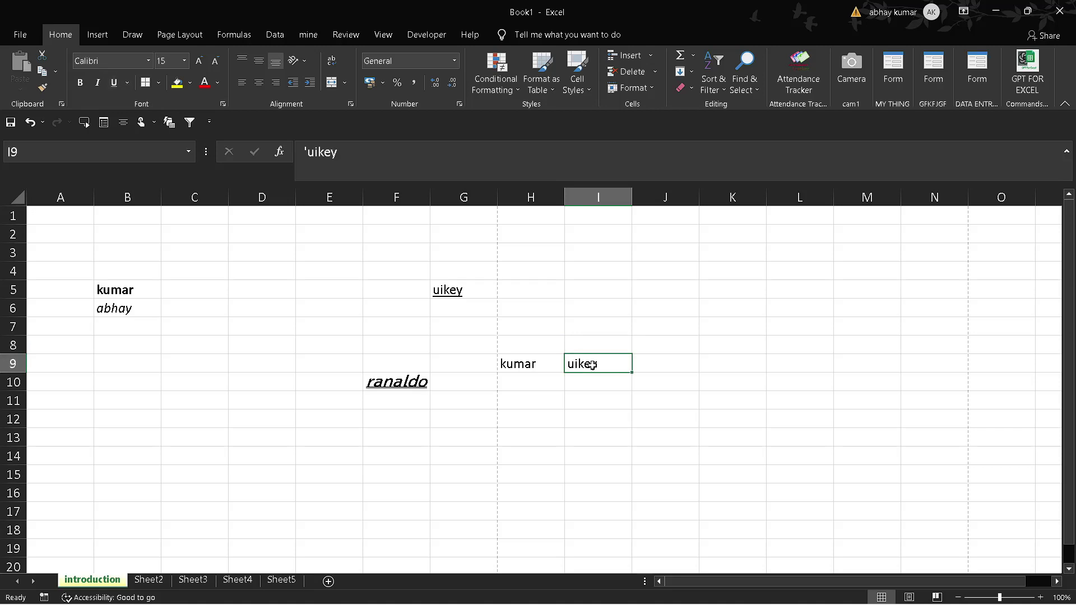
click(744, 343)
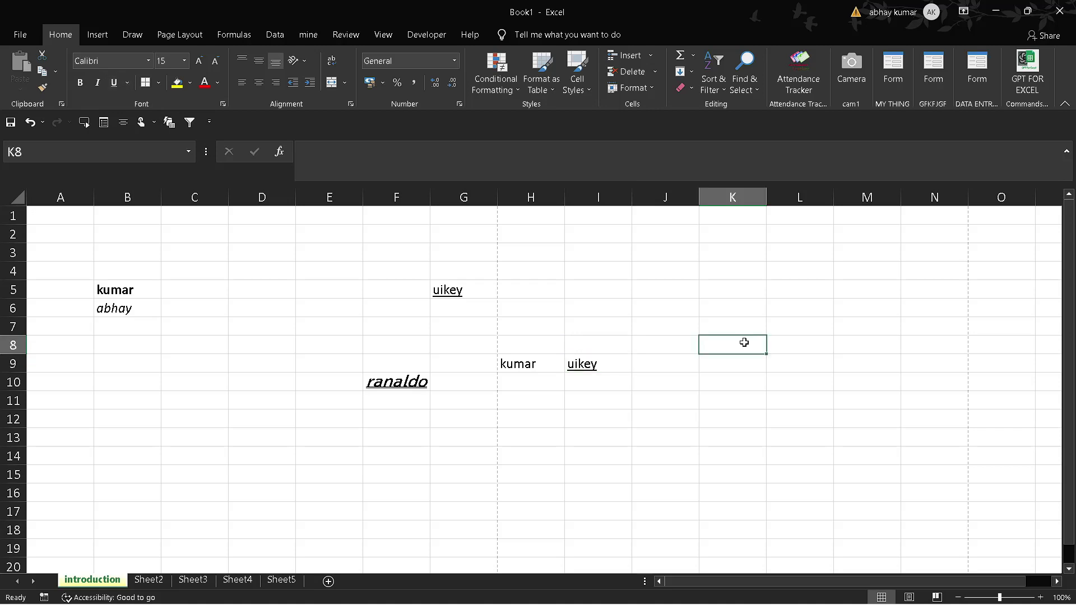
Step: Try to set the font size of the text in F10 to 1000
click(384, 388)
click(170, 64)
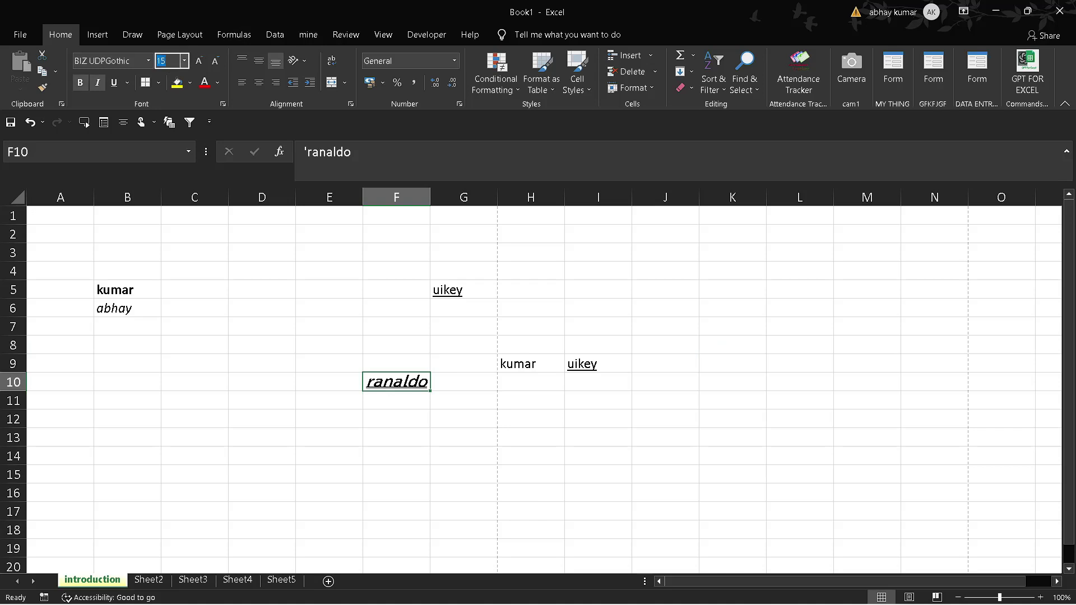
key(BackSpace)
text(1000)
key(Return)
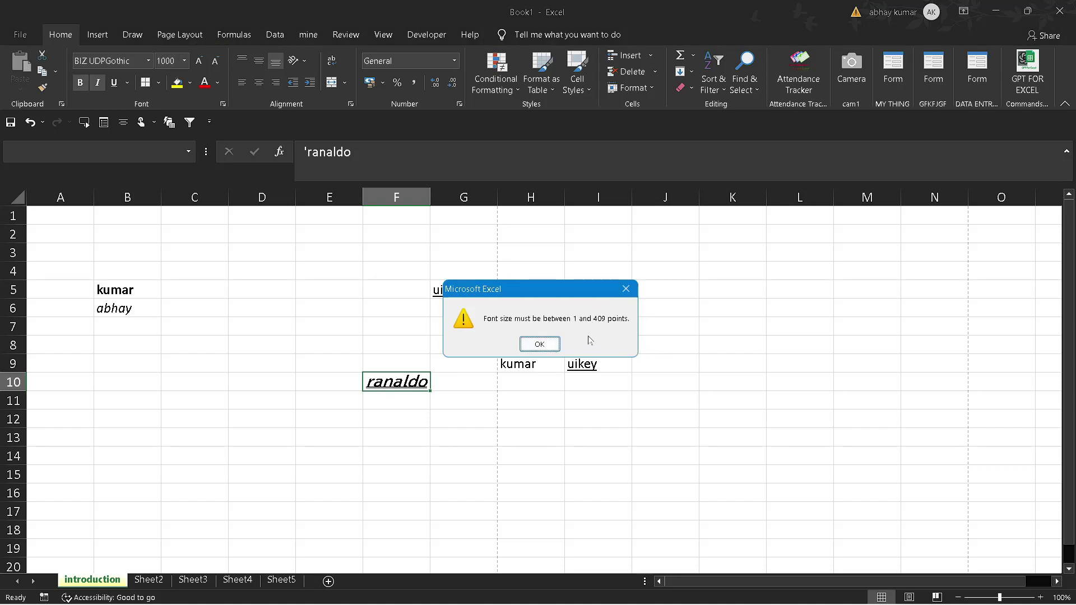
click(538, 344)
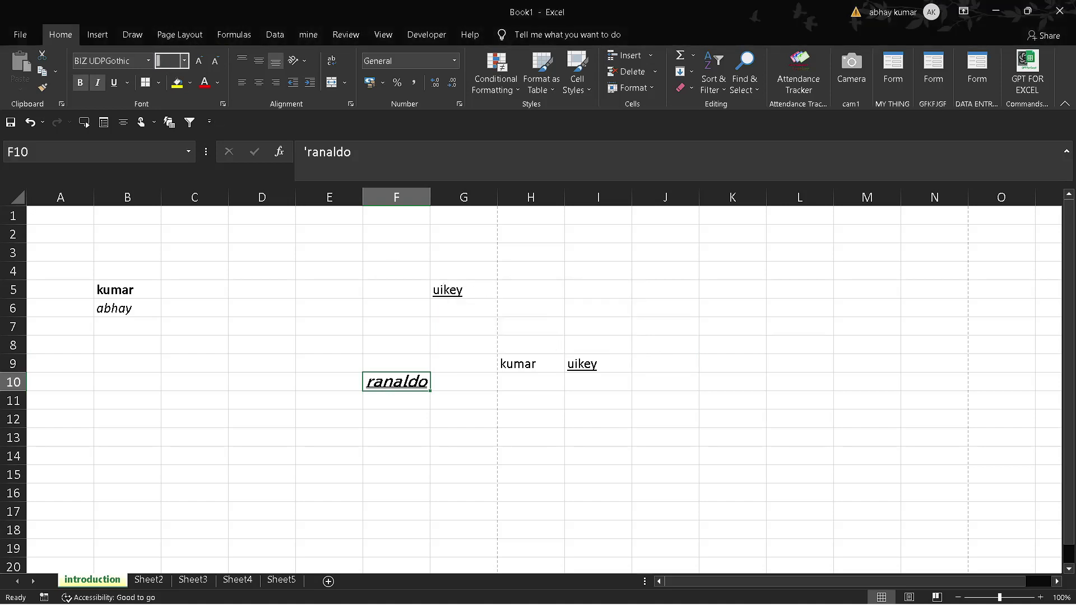
click(569, 304)
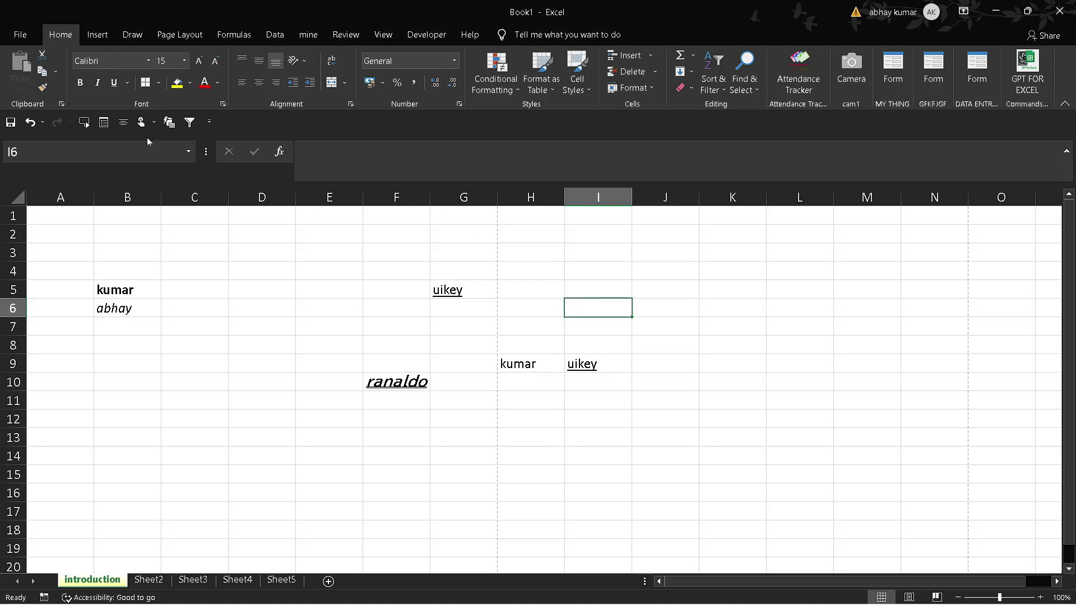
Step: Draw thick solid borders around A4:C7 and around B4:B7 with the border drawing tool
click(145, 301)
click(190, 84)
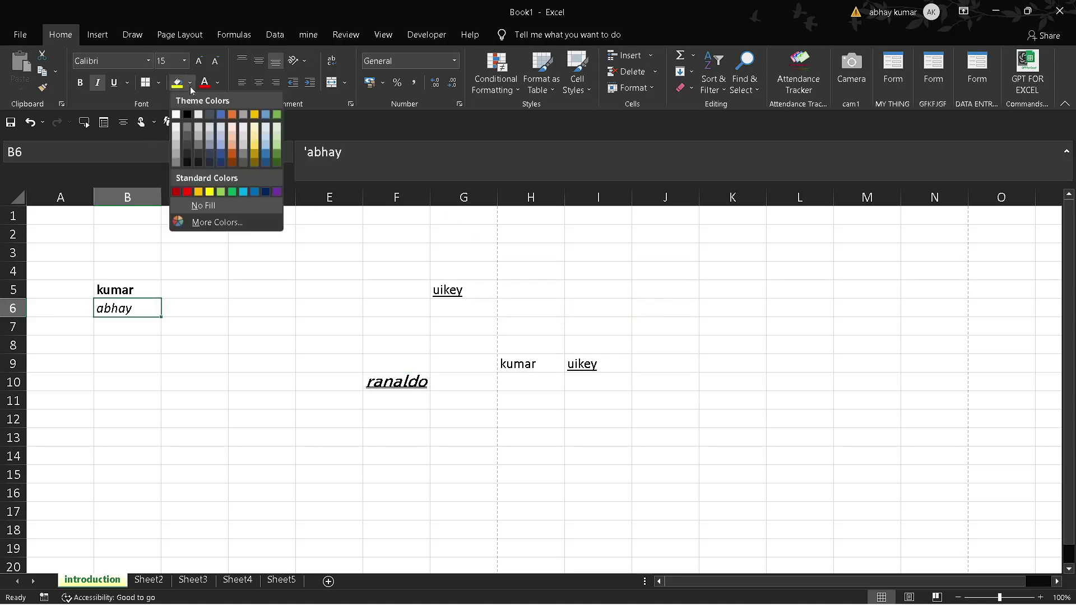
click(159, 83)
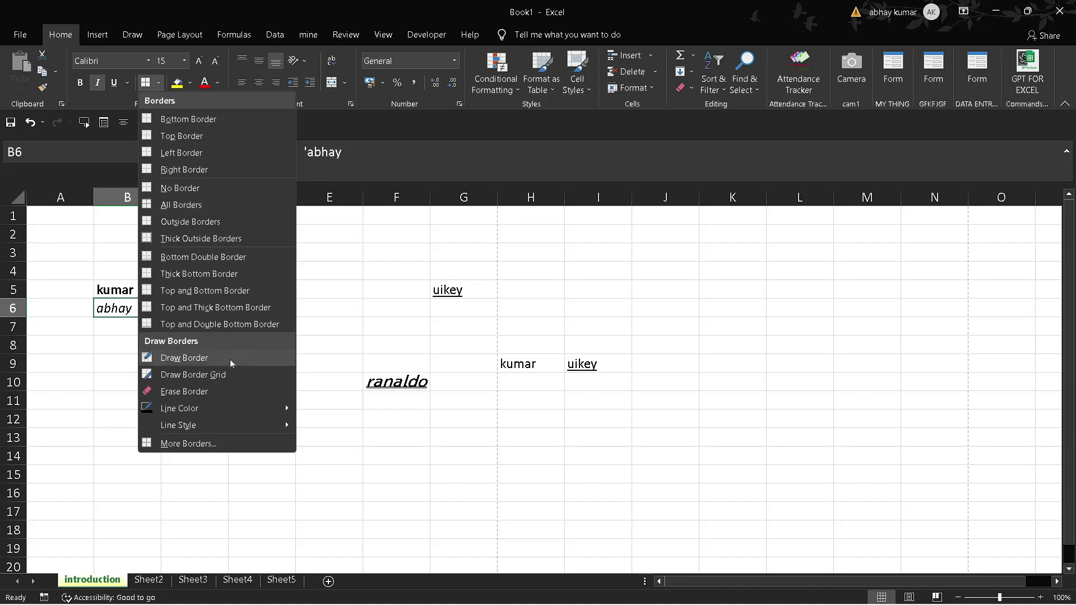
mouse_move(274, 425)
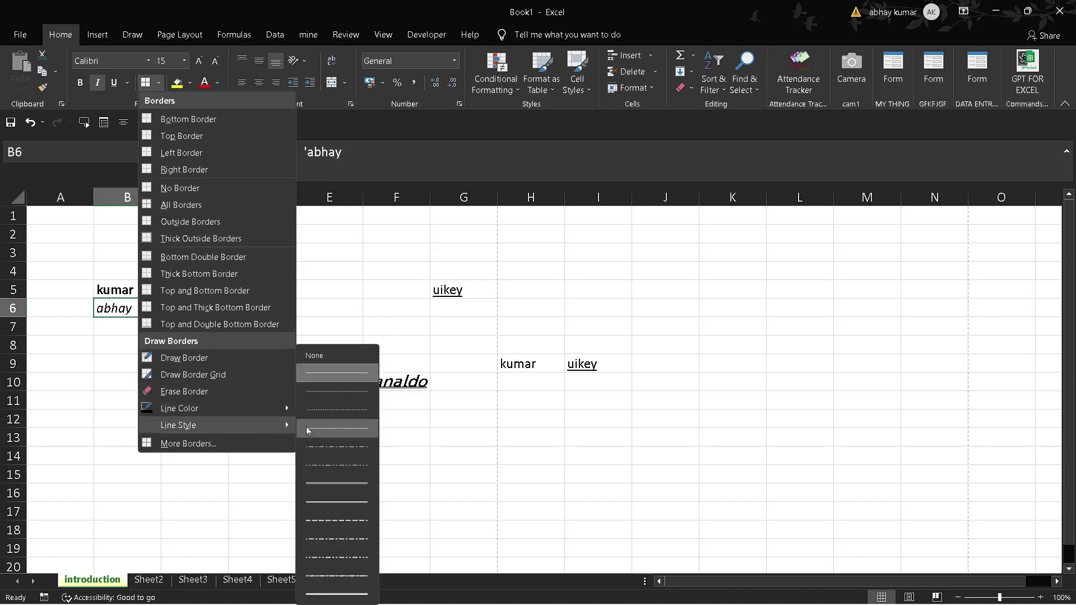
click(336, 594)
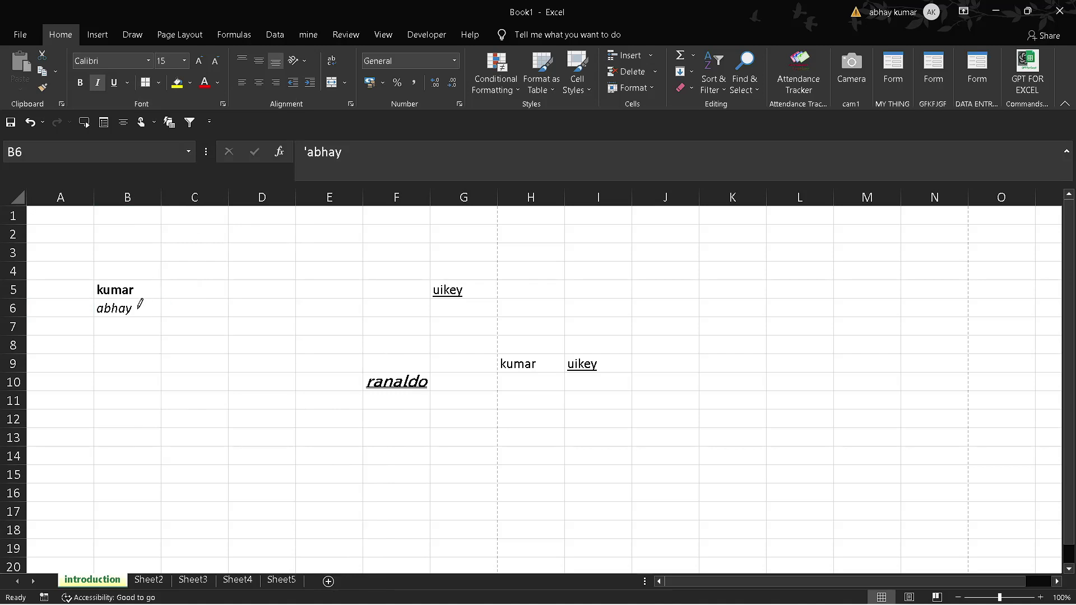
drag(88, 264, 197, 325)
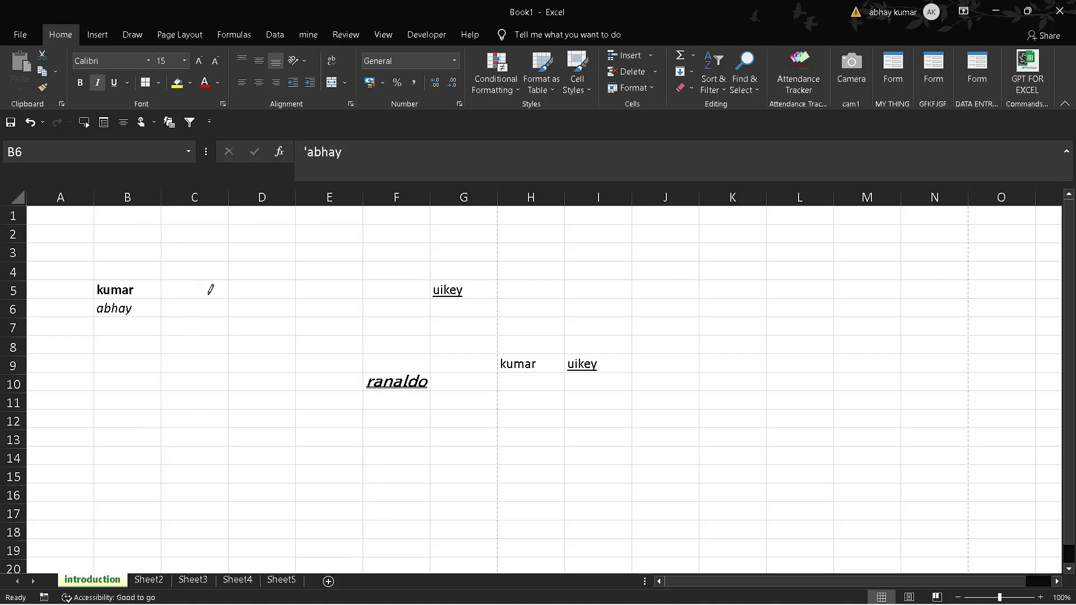
drag(121, 268, 128, 327)
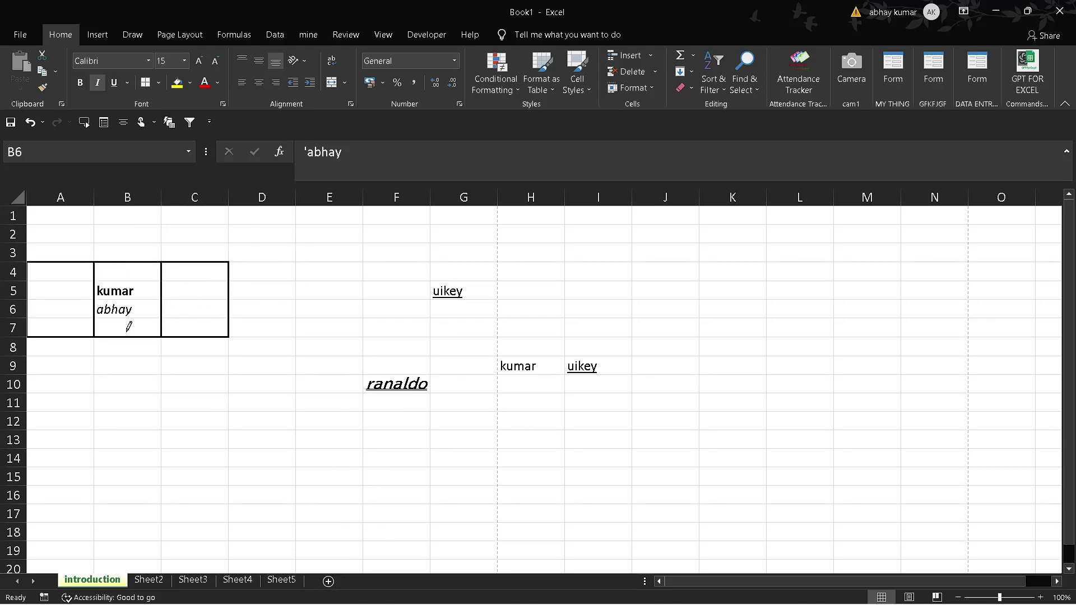
key(Escape)
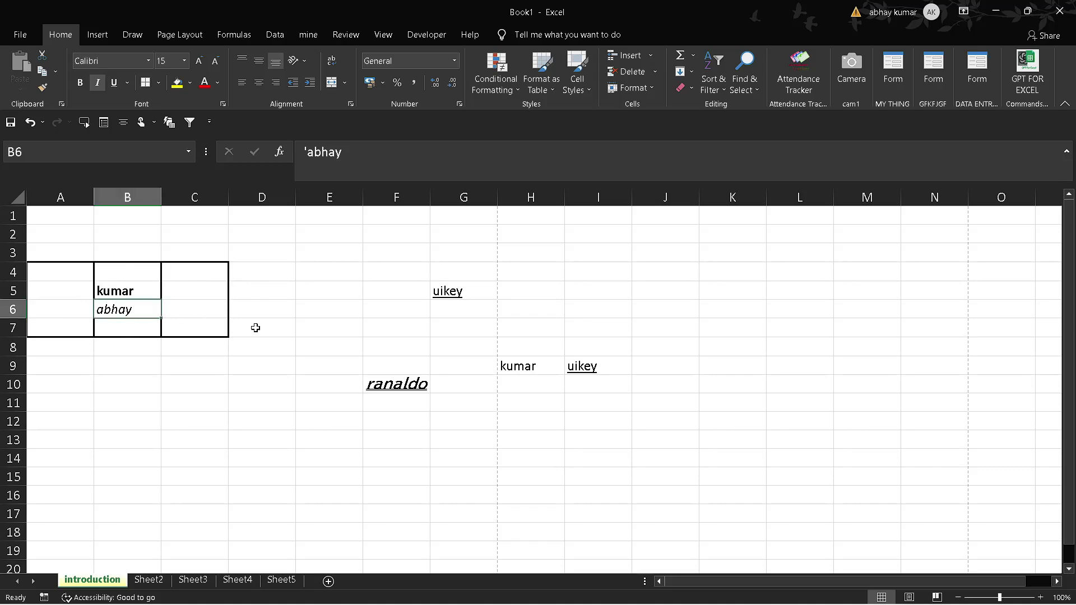
Step: Move the entry in B6 to F6 and apply all borders to the range F6:I13
drag(161, 310, 396, 311)
key(shift+Up)
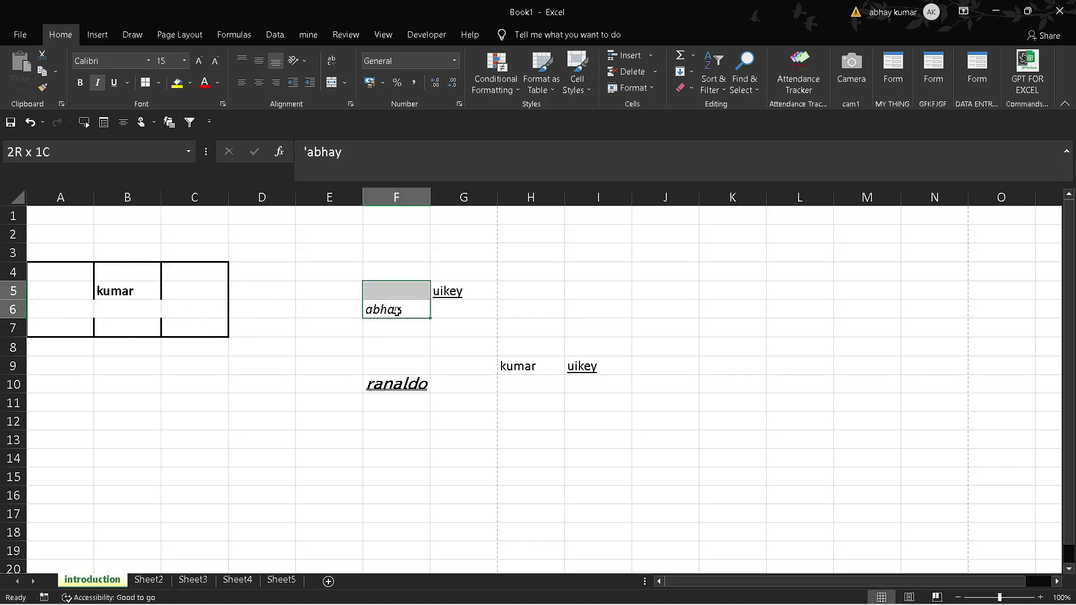
key(shift+Down)
key(shift+Down)
key(shift+Down)
key(shift+Down)
key(shift+Down)
key(shift+Down)
key(shift+Down)
key(shift+Down)
key(shift+Right)
key(shift+Right)
key(shift+Right)
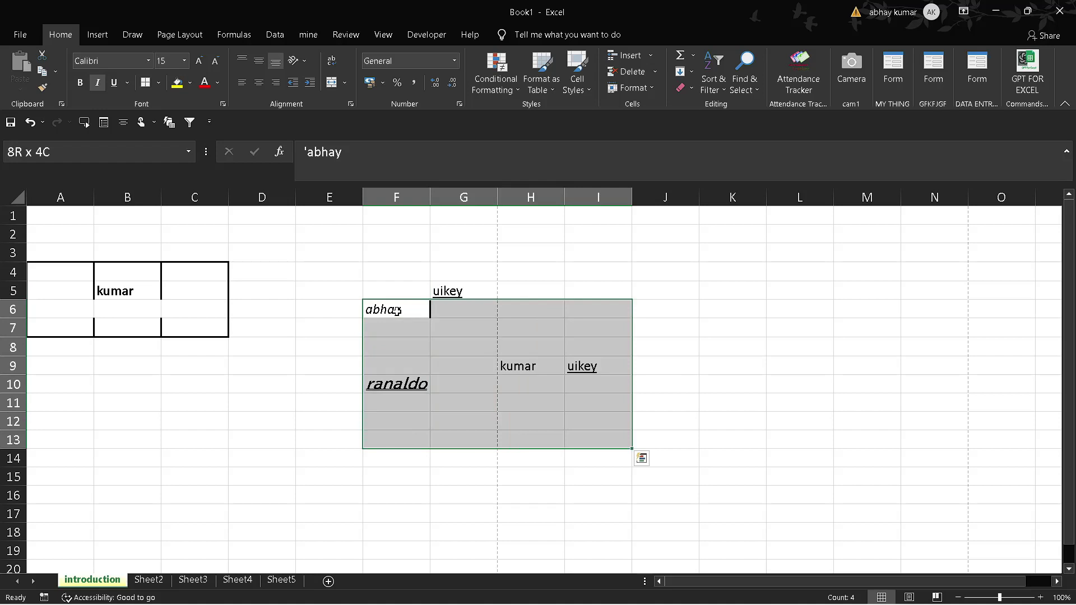
click(159, 82)
click(187, 205)
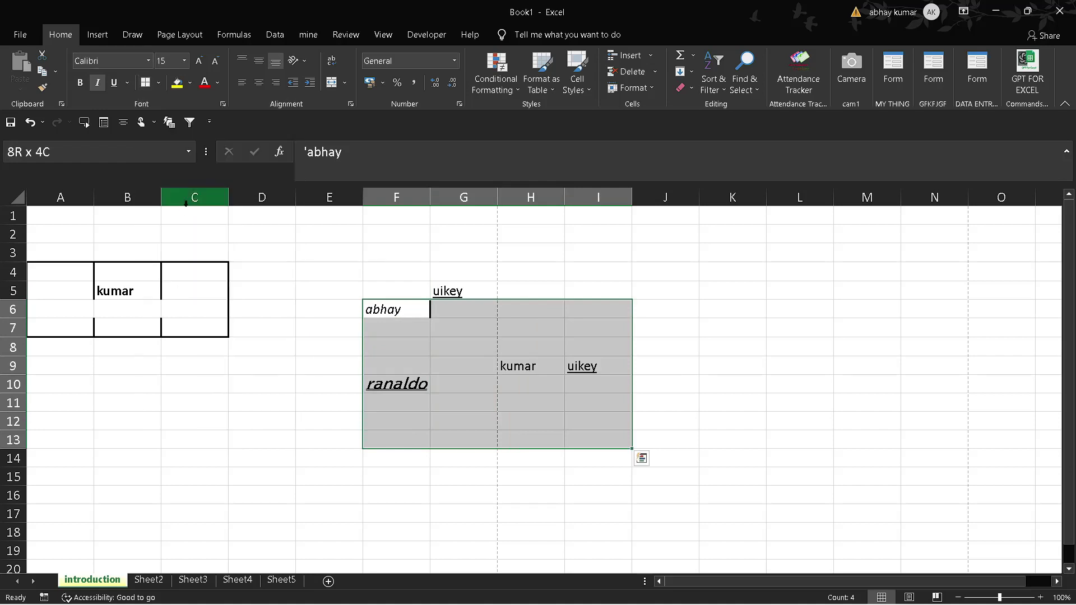
click(792, 276)
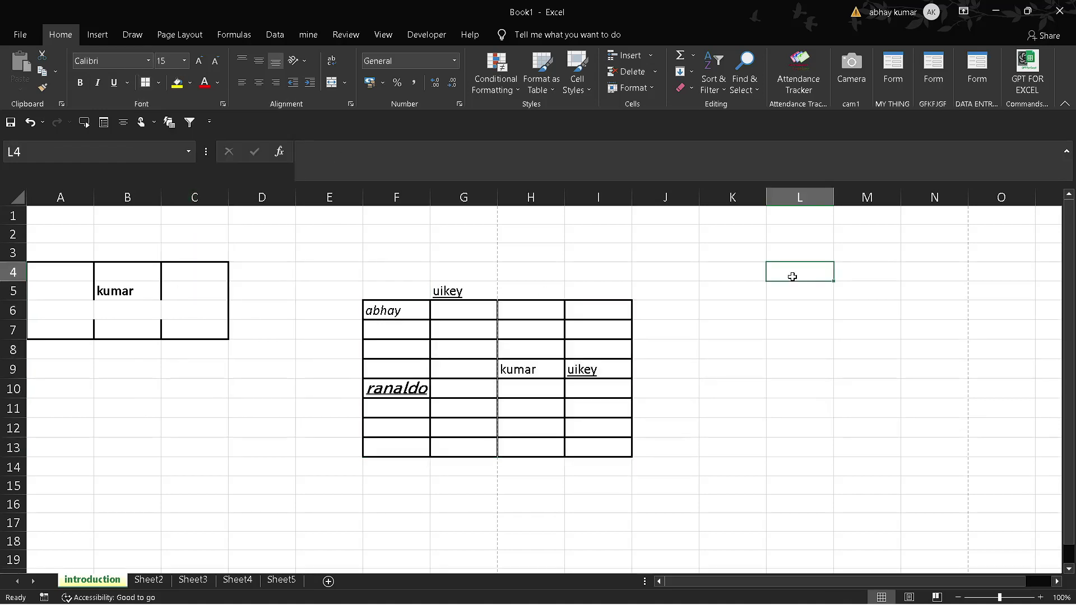
Step: Undo the all-borders formatting, the cell move, both drawn borders and the underline in I9
key(ctrl+z)
key(ctrl+z)
key(ctrl+z)
key(ctrl+z)
key(ctrl+z)
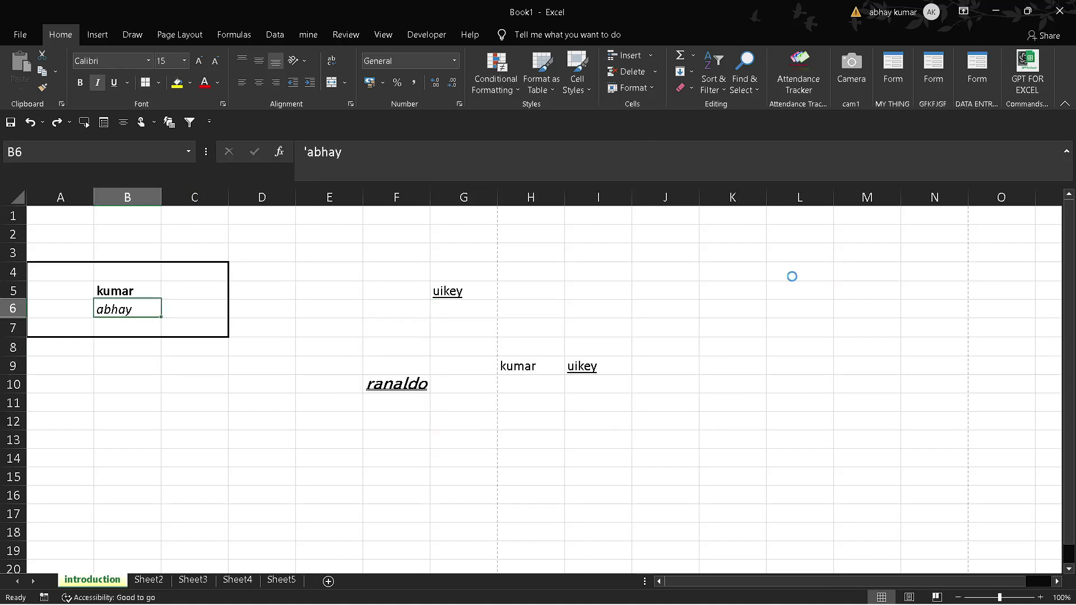
Step: Clear the contents of the range F5:I11
drag(380, 297, 380, 300)
key(shift+Down)
key(shift+Down)
key(shift+Down)
key(shift+Right)
key(shift+Down)
key(shift+Down)
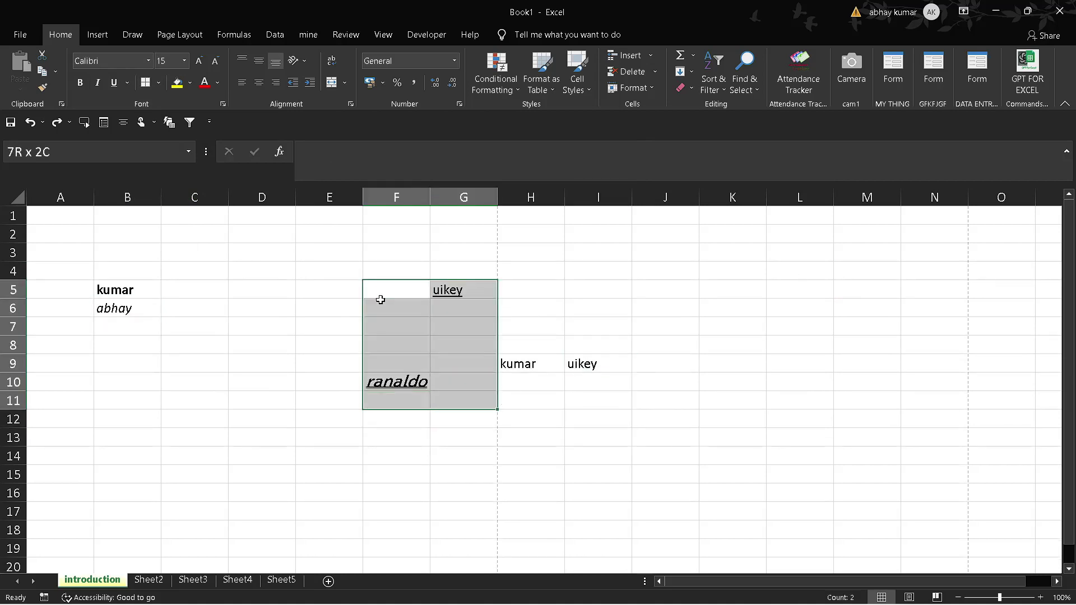
key(shift+Right)
key(shift+Right)
key(Delete)
click(380, 300)
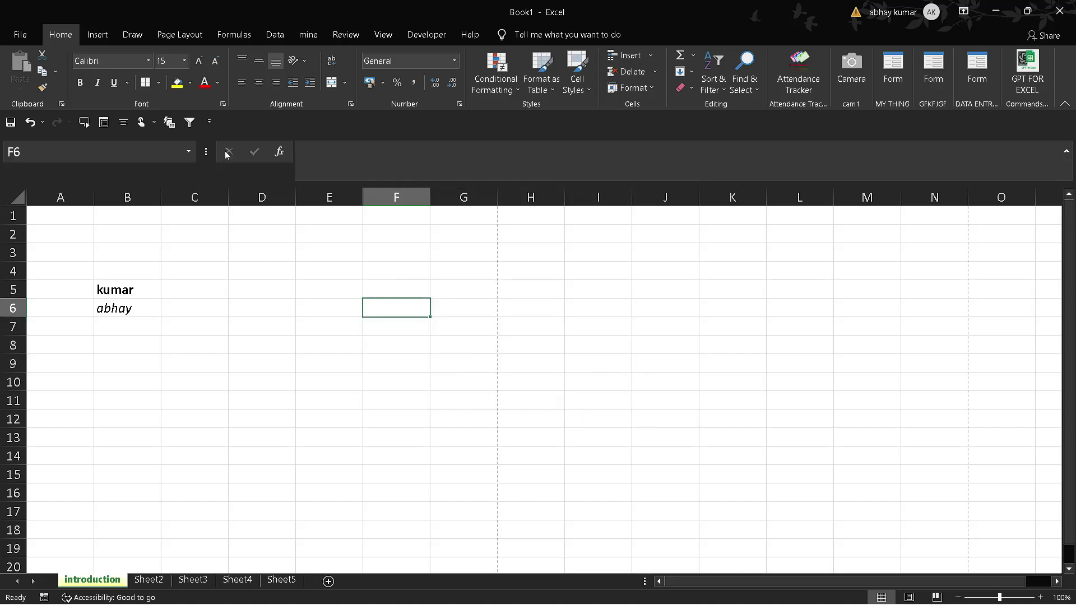
Step: Increase the font size of the empty cell F6 to 16
click(189, 84)
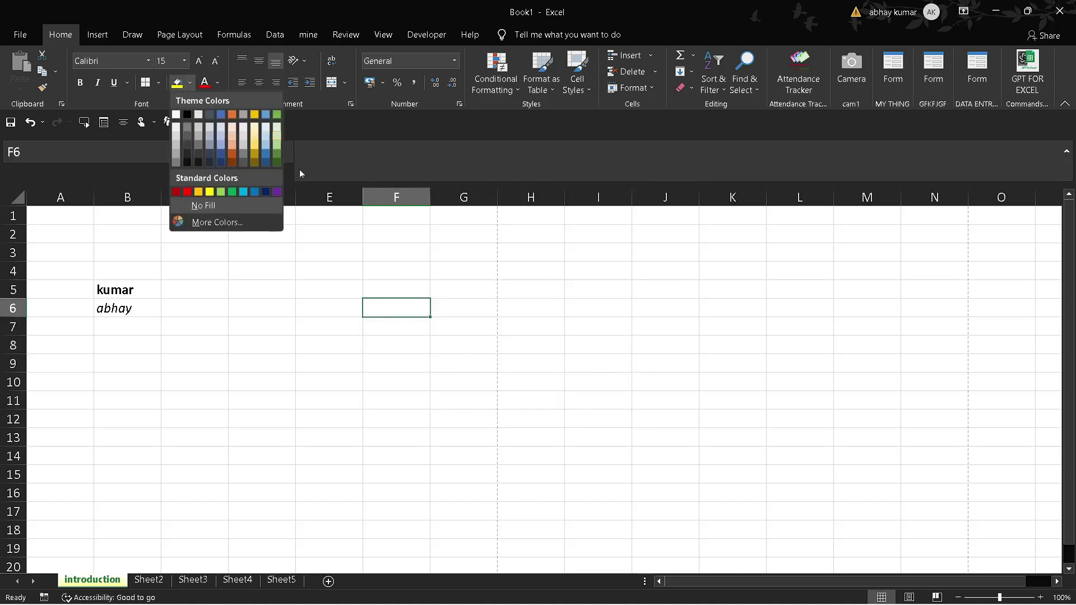
click(202, 61)
click(201, 61)
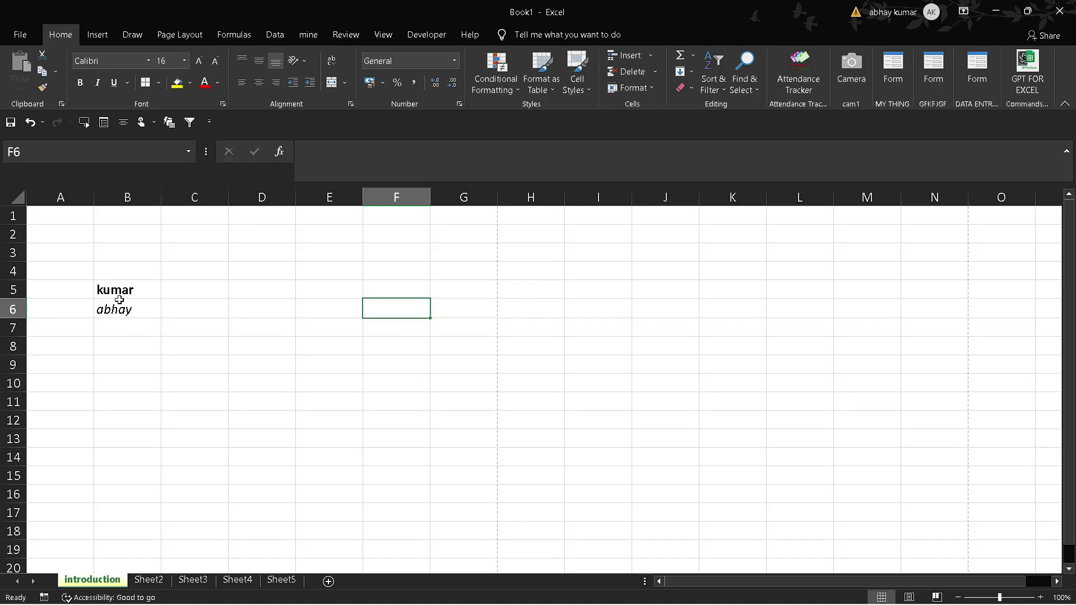
Step: Select B5:B6, enlarge its font to size 18 and shrink it to size 11
click(125, 289)
key(shift+Down)
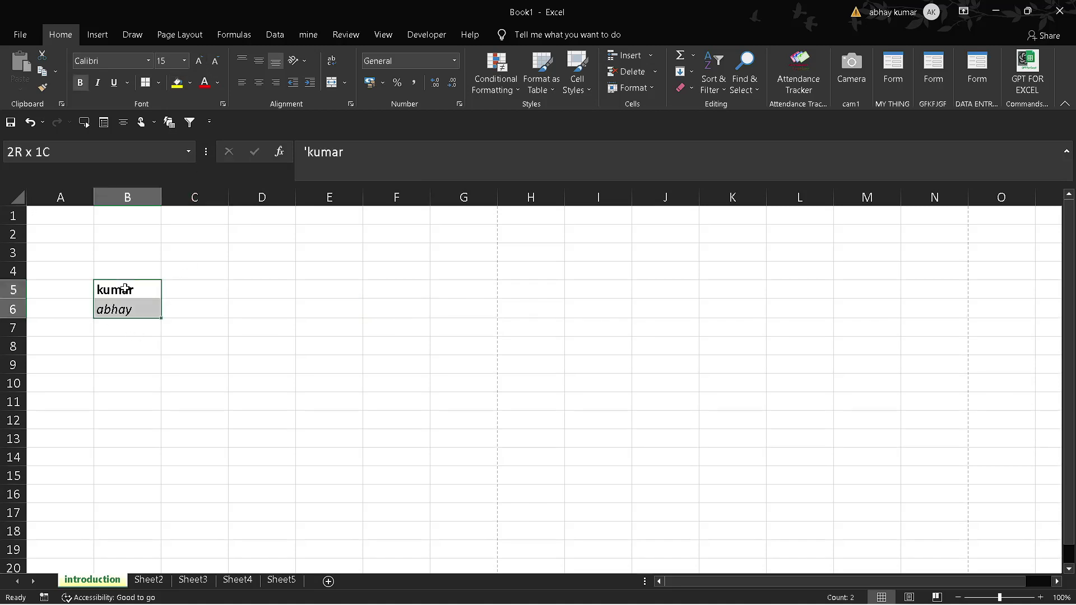
click(199, 60)
click(199, 60)
click(214, 60)
click(214, 61)
click(214, 60)
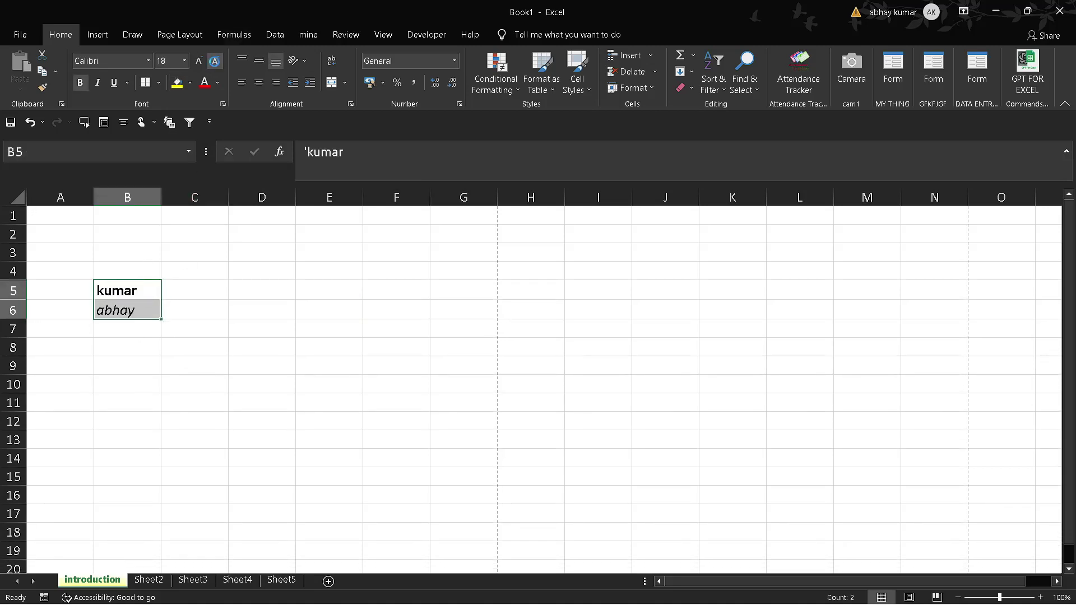
click(214, 61)
Step: Color the text in B5:B6 with the darkest orange theme shade and enlarge its font to size 36
click(217, 85)
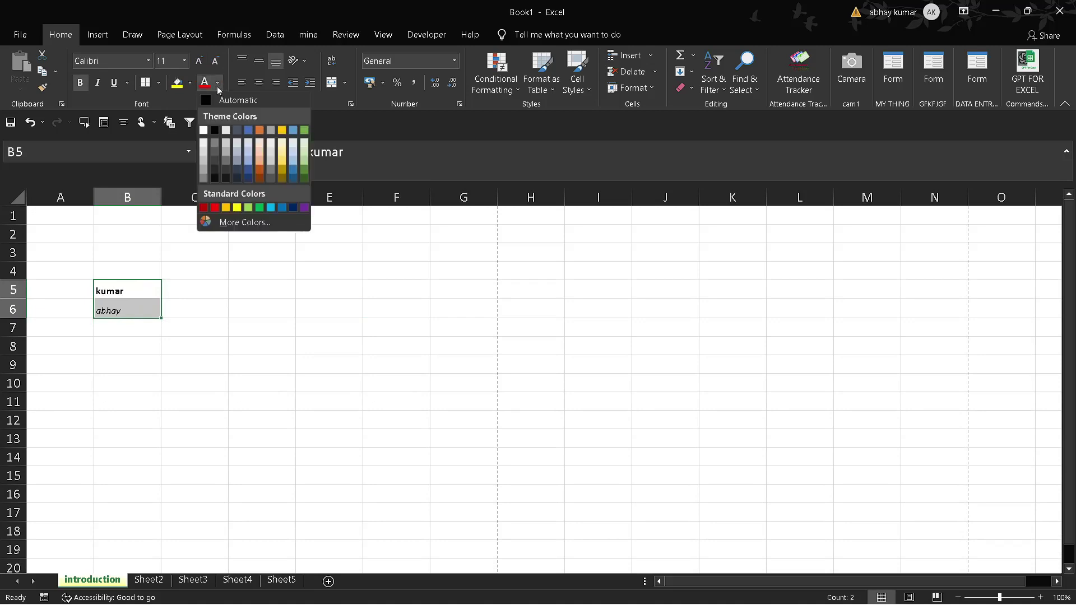
click(260, 178)
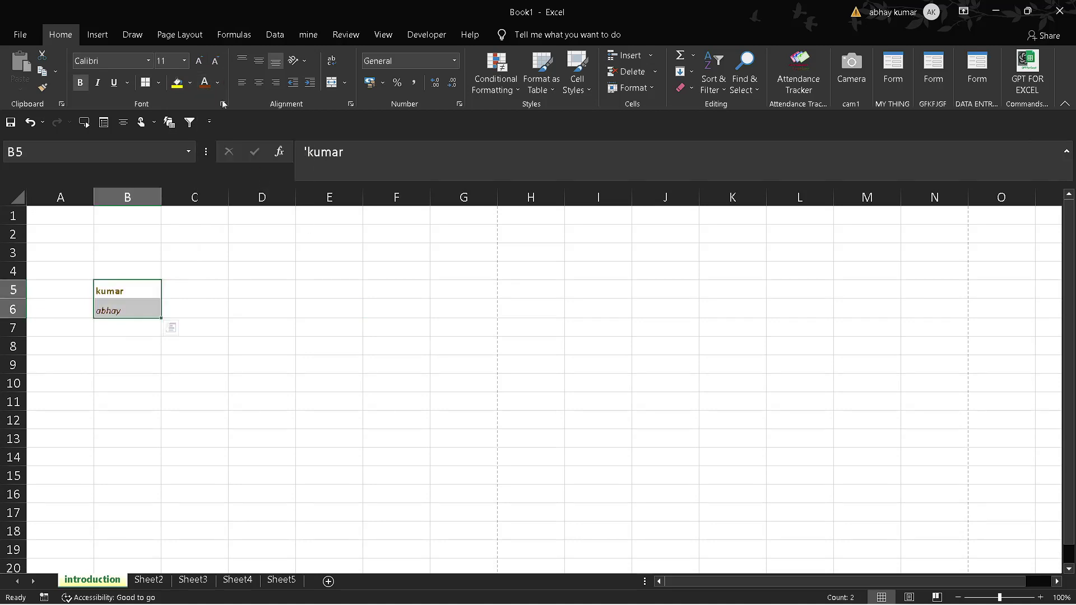
click(203, 61)
click(203, 62)
click(203, 62)
click(203, 61)
click(280, 287)
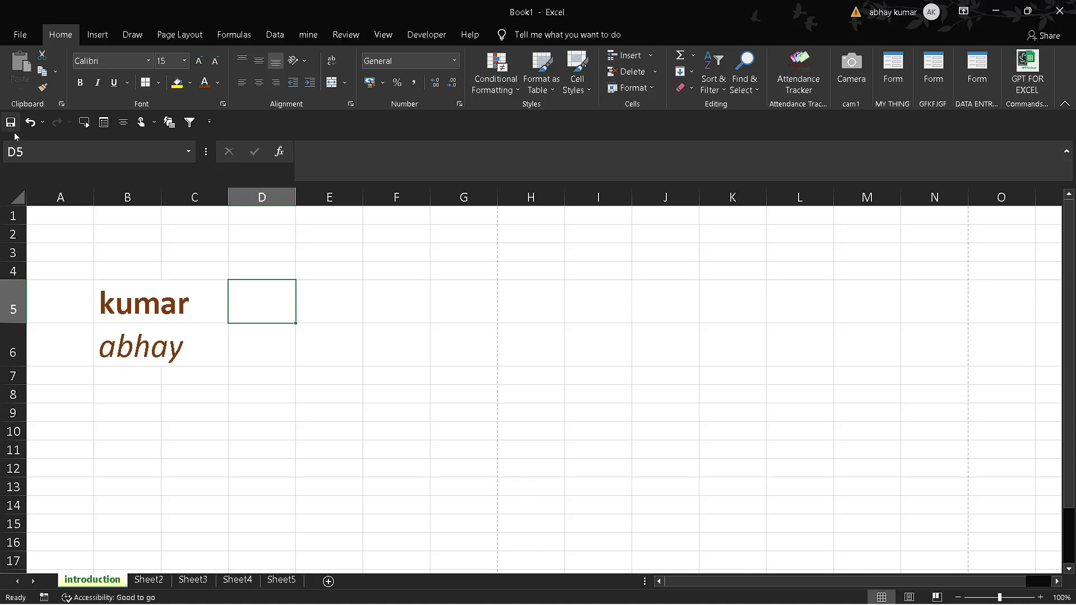
click(302, 450)
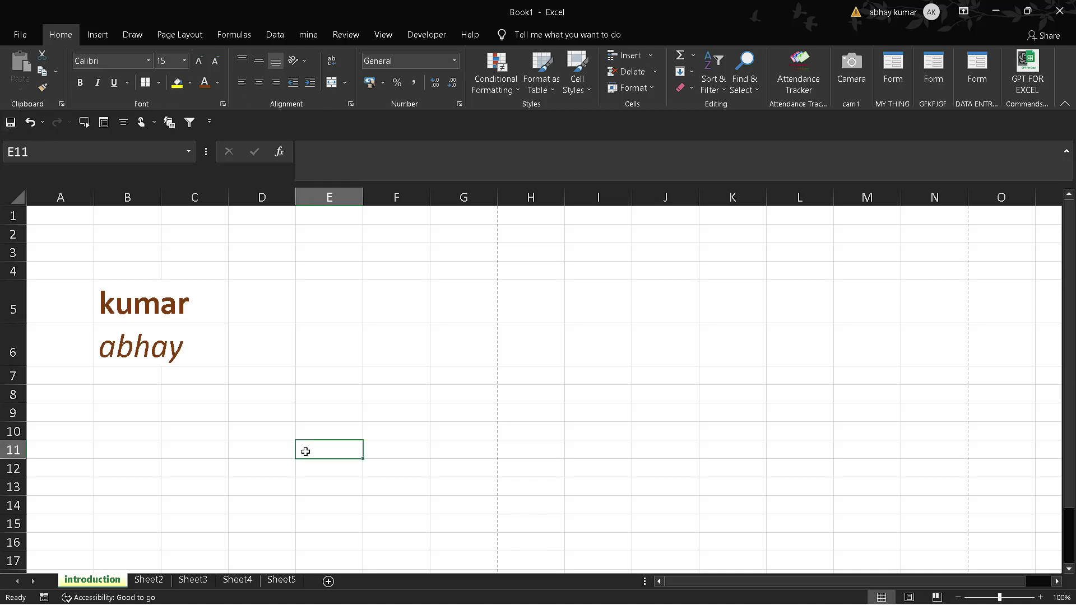
click(163, 314)
click(282, 418)
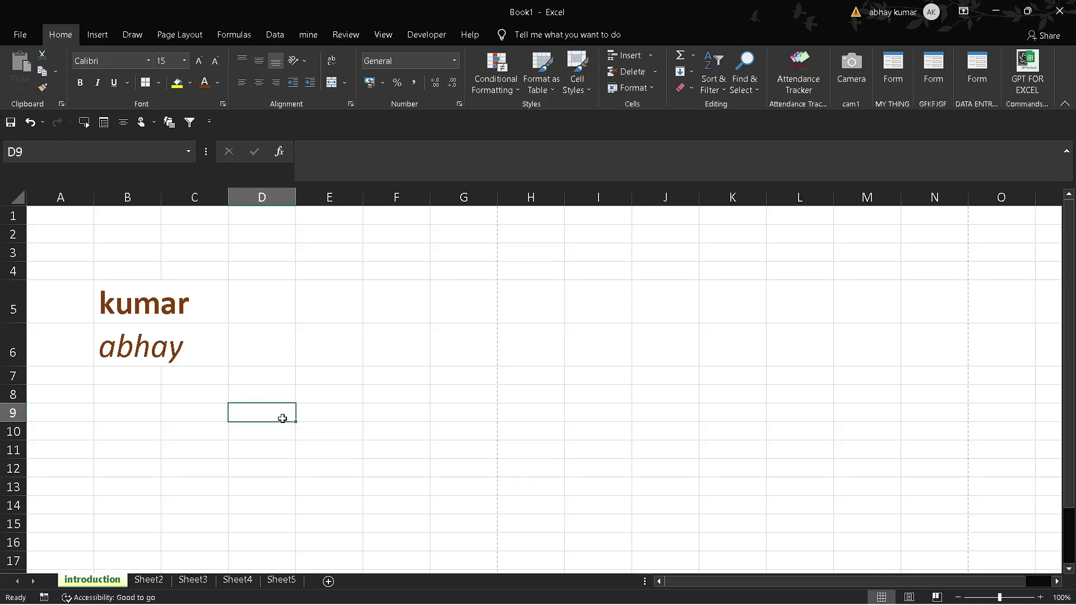
Step: Open the Save As dialog for the workbook and close it without saving
click(453, 395)
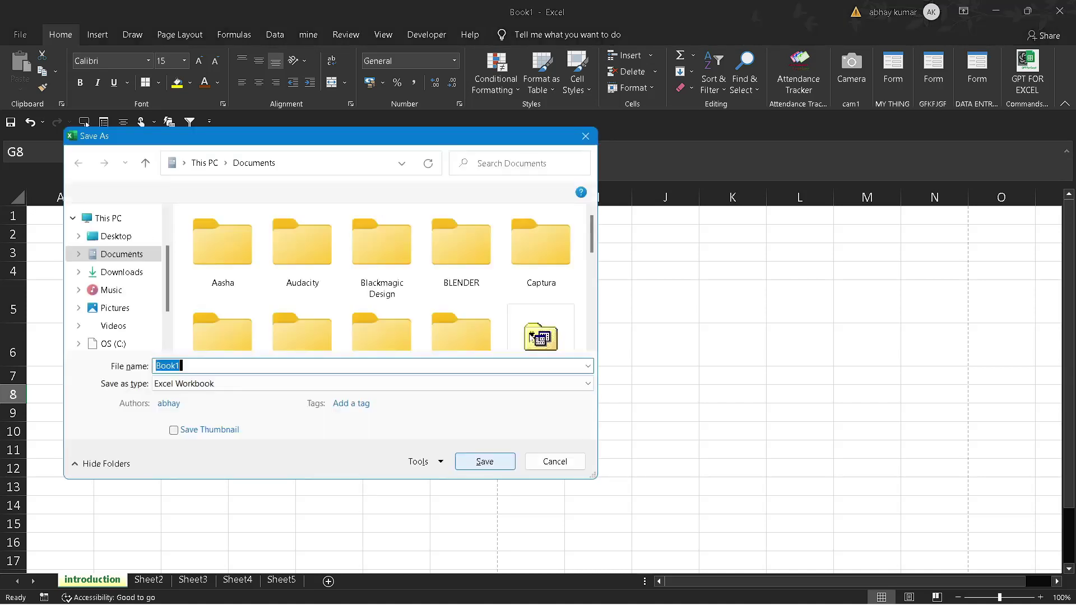
click(586, 136)
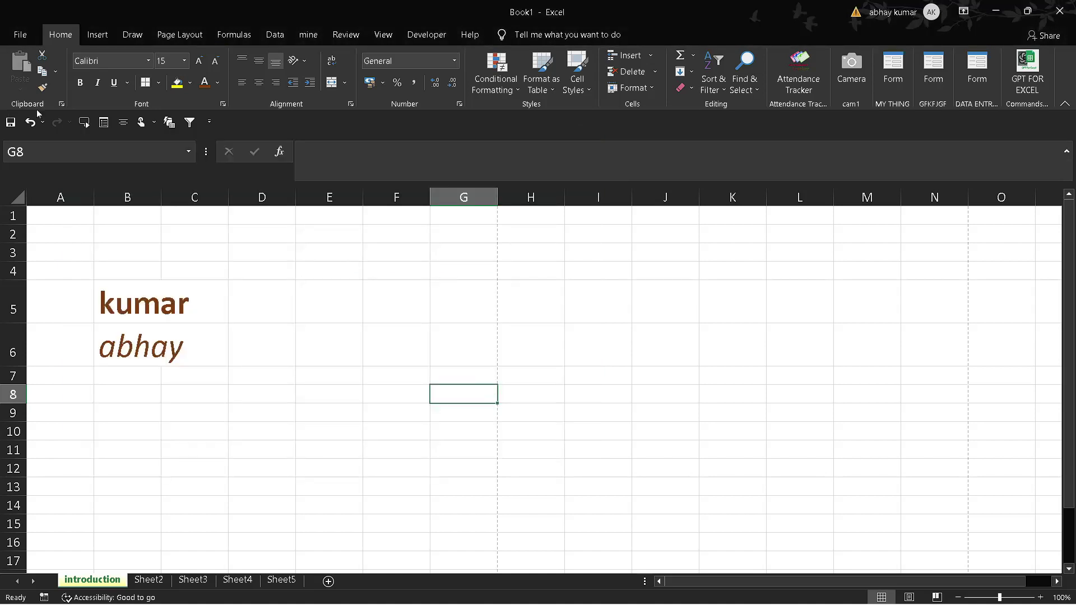
click(312, 353)
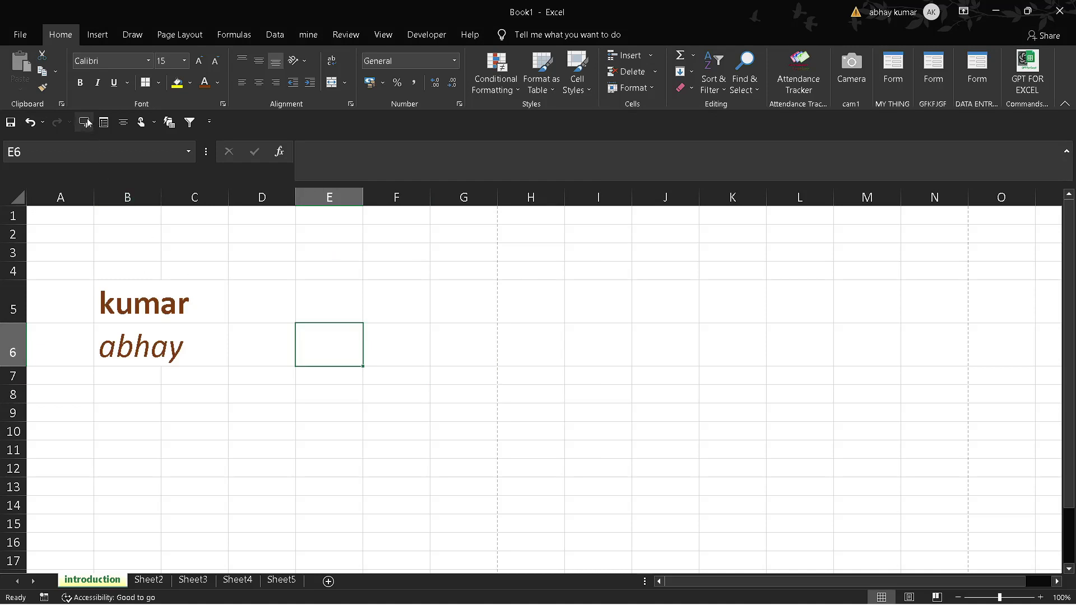
Step: Select the two text cells B5:B6
click(206, 312)
key(Left)
key(shift+Down)
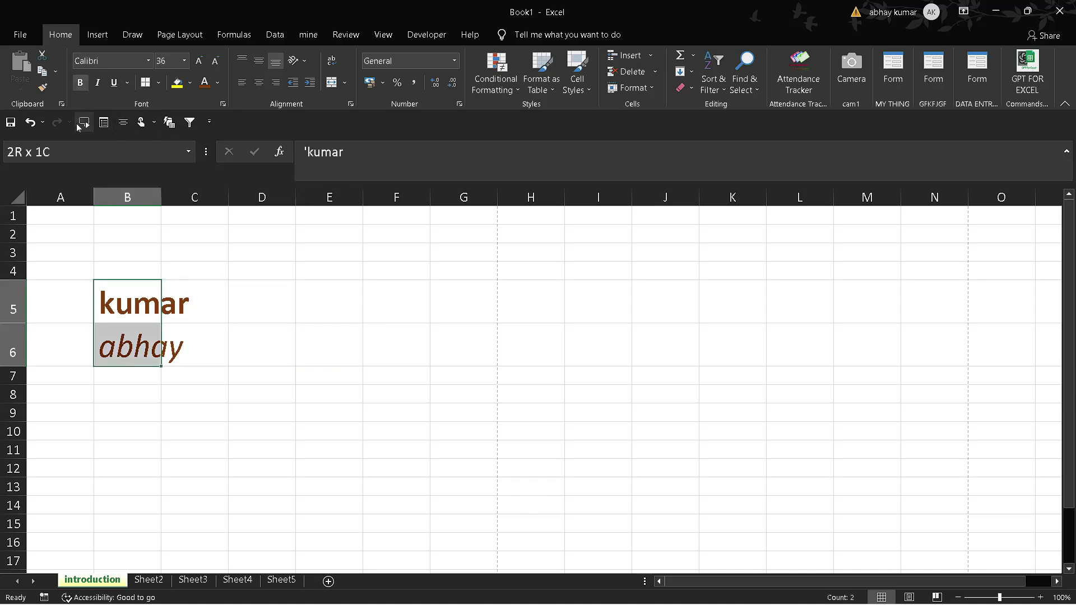
Step: Raise the computer's sound volume to 52
key(XF86AudioRaiseVolume)
key(XF86AudioRaiseVolume)
key(XF86AudioRaiseVolume)
key(XF86AudioRaiseVolume)
key(XF86AudioRaiseVolume)
key(XF86AudioRaiseVolume)
key(XF86AudioRaiseVolume)
key(XF86AudioRaiseVolume)
key(XF86AudioRaiseVolume)
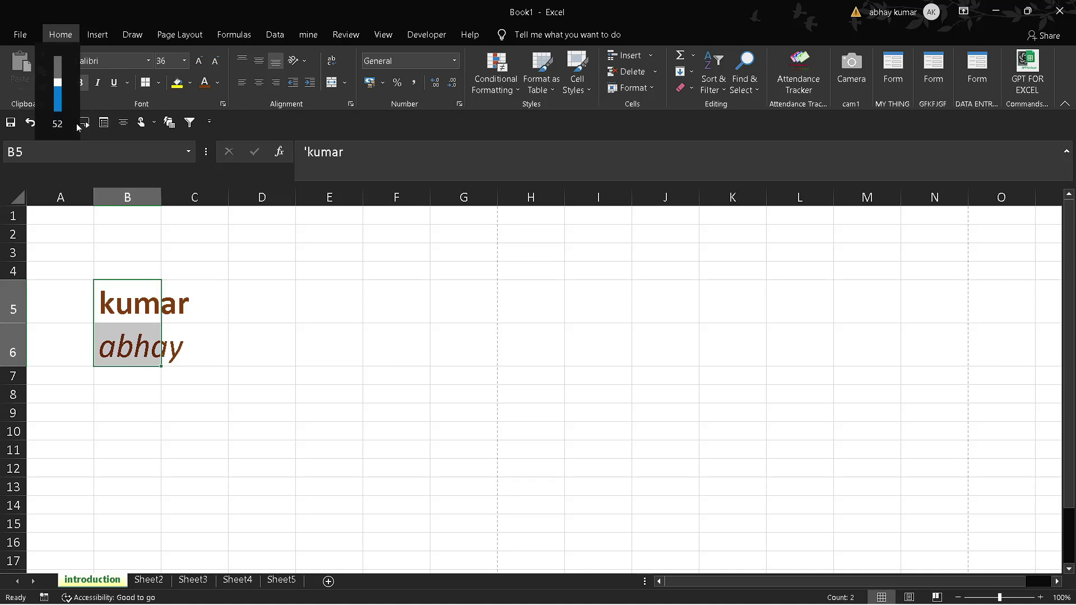
Step: Raise the computer's sound volume to 84
key(XF86AudioRaiseVolume)
key(XF86AudioRaiseVolume)
key(XF86AudioRaiseVolume)
key(XF86AudioRaiseVolume)
key(XF86AudioRaiseVolume)
key(XF86AudioRaiseVolume)
key(XF86AudioRaiseVolume)
key(XF86AudioRaiseVolume)
key(XF86AudioRaiseVolume)
key(XF86AudioRaiseVolume)
key(Return)
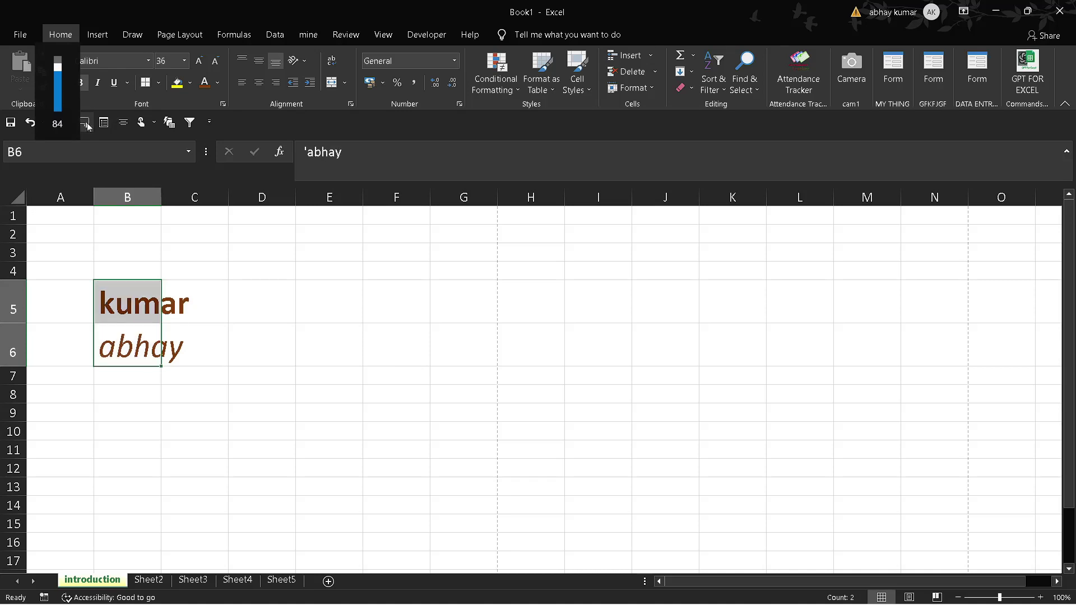
key(Return)
key(Return)
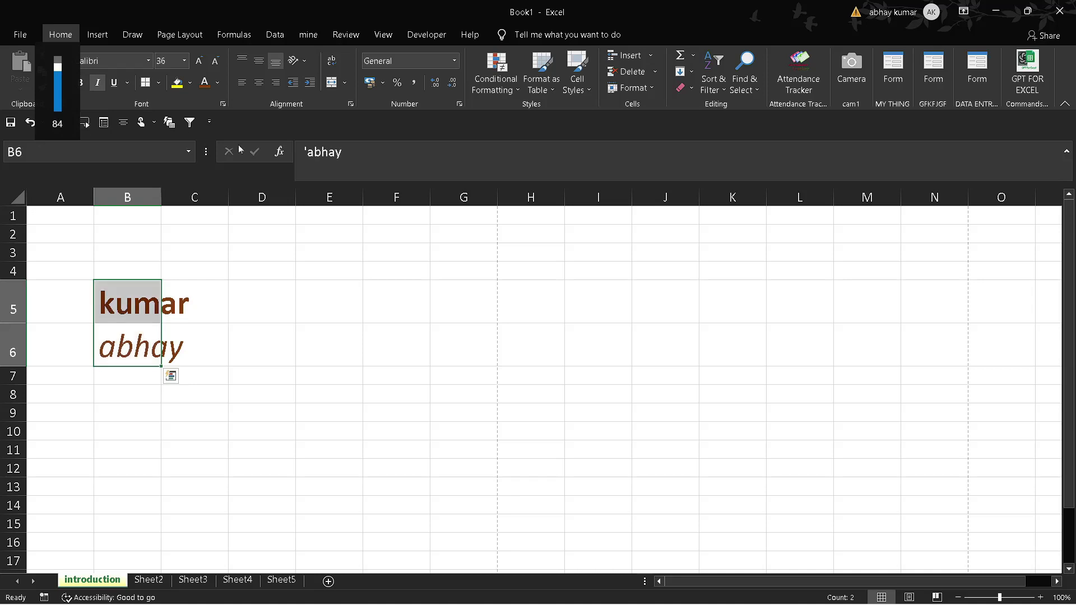
Step: Enter the text neymar in cell E2 and clear the cell again
click(317, 240)
text(neymar)
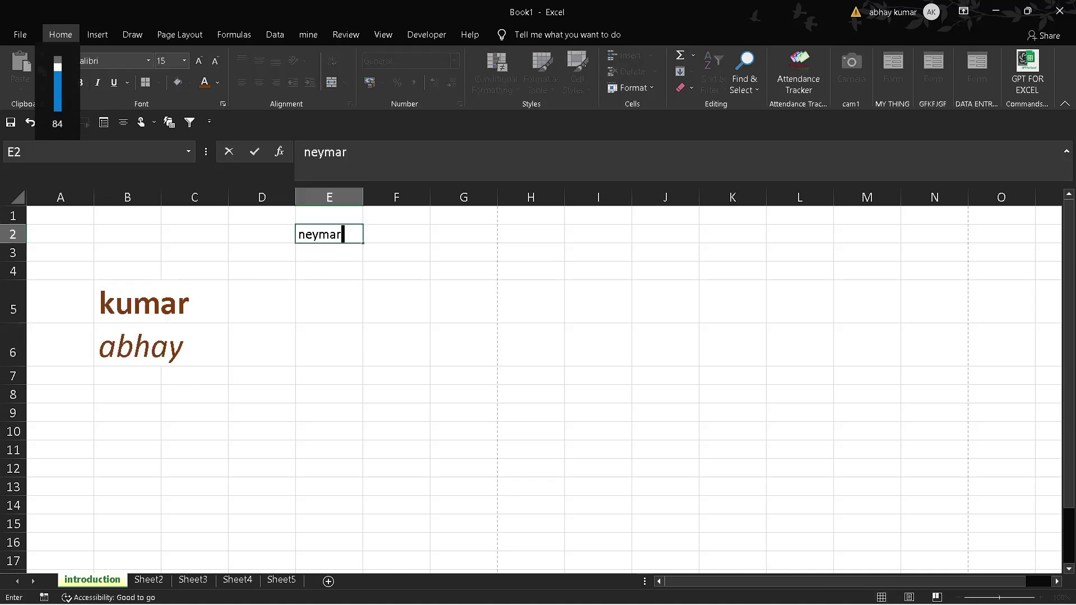
key(Tab)
click(319, 243)
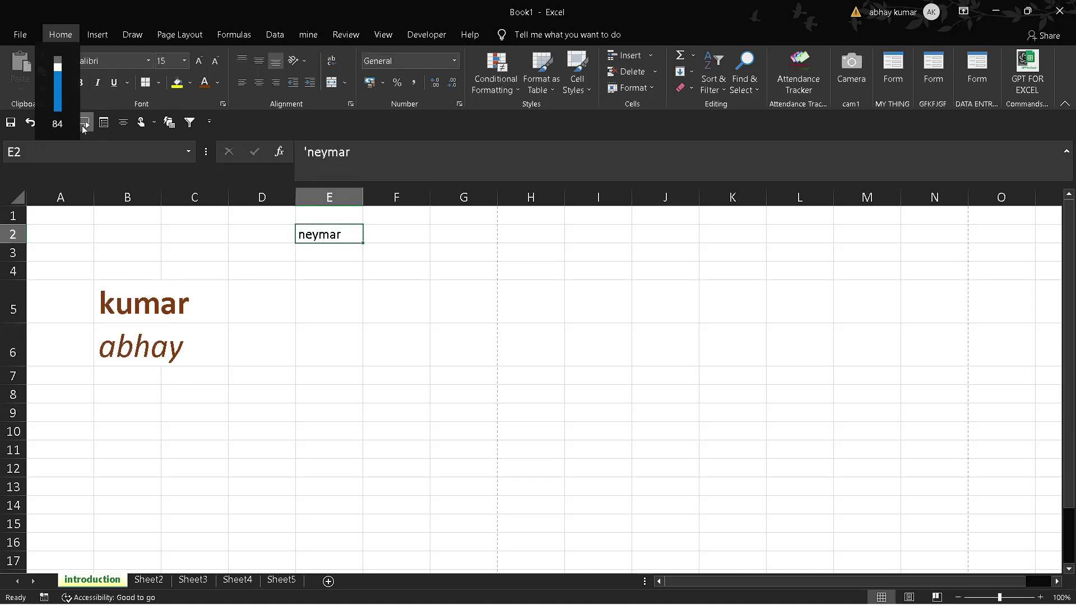
click(291, 241)
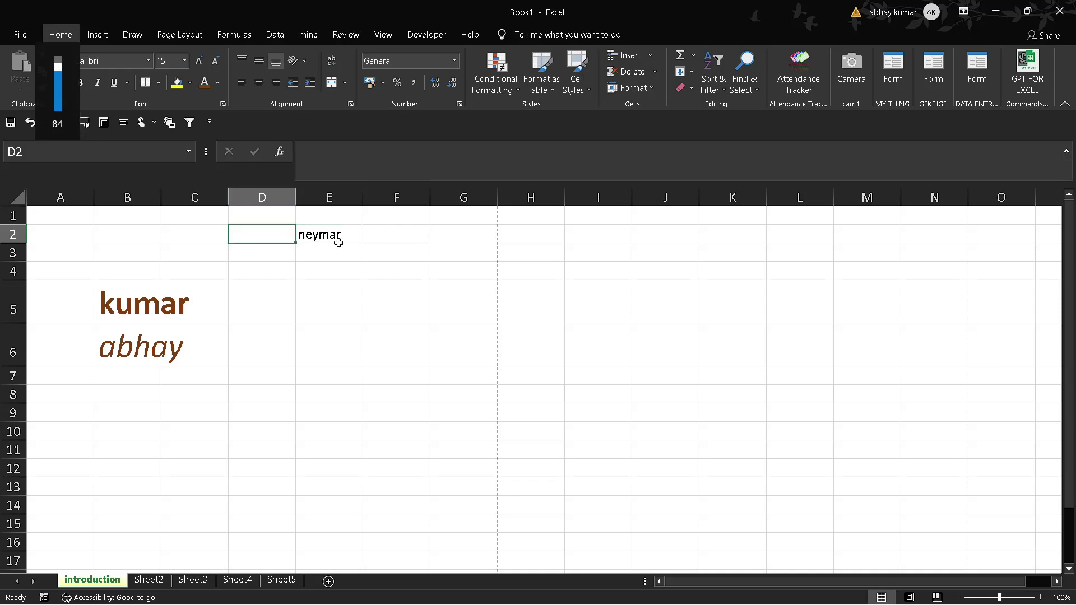
click(338, 242)
key(Delete)
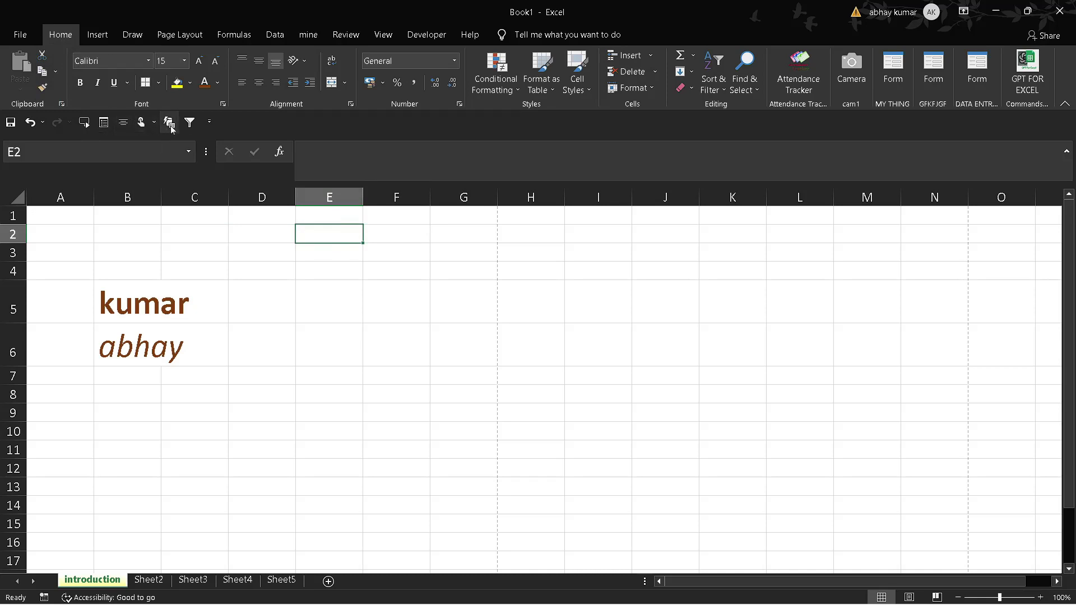
Step: Look at the Mouse and Touch command-spacing options and close them without changing the mode
click(154, 125)
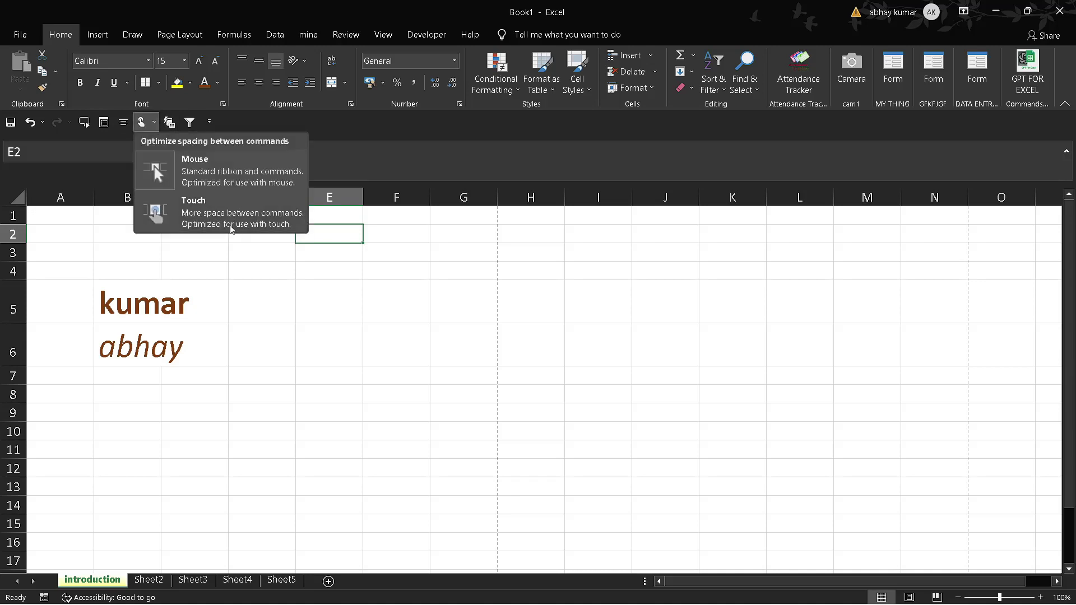
click(281, 342)
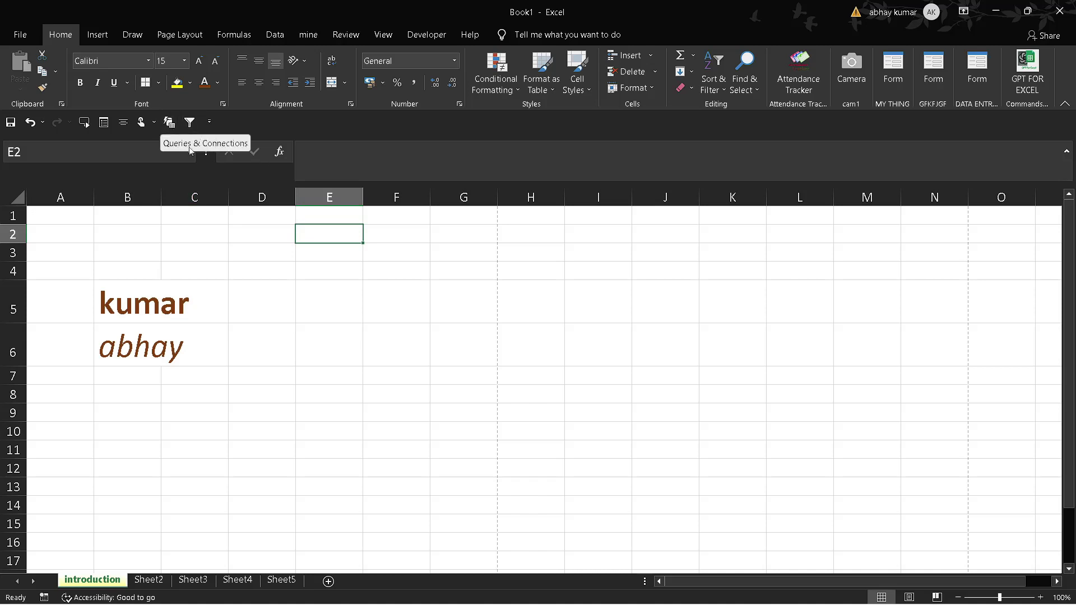
click(204, 383)
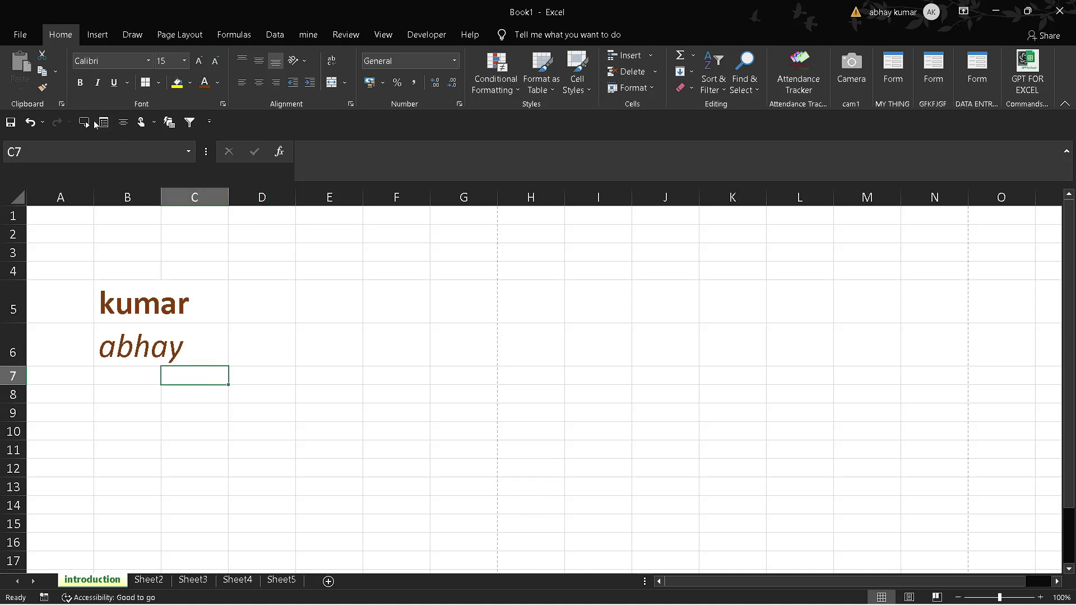
Step: Top-align the text in B5:B6 and try centered before right horizontal alignment
click(189, 311)
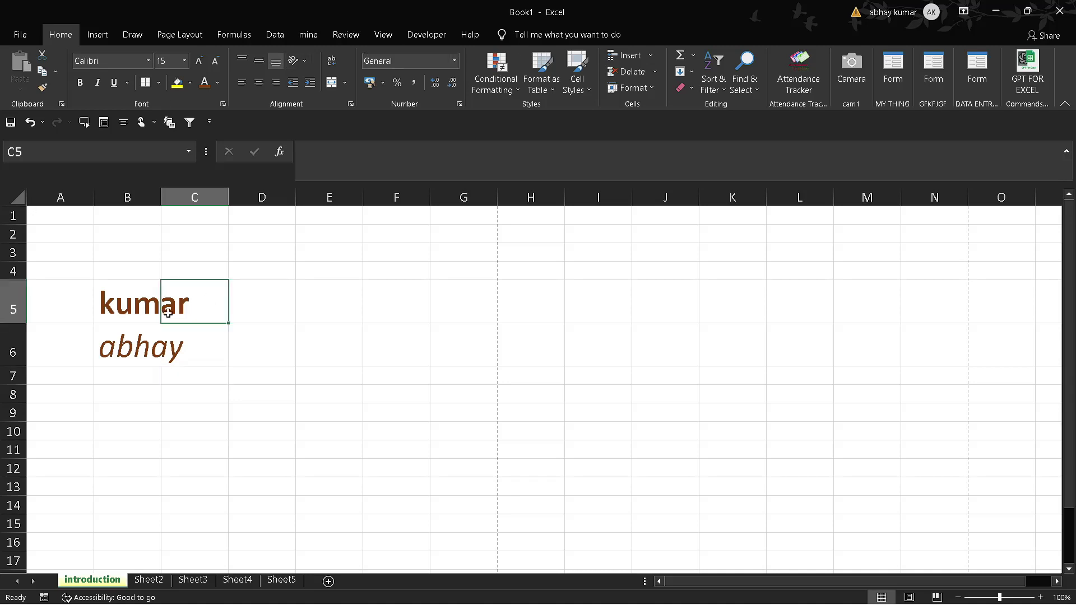
click(153, 313)
drag(153, 313, 156, 364)
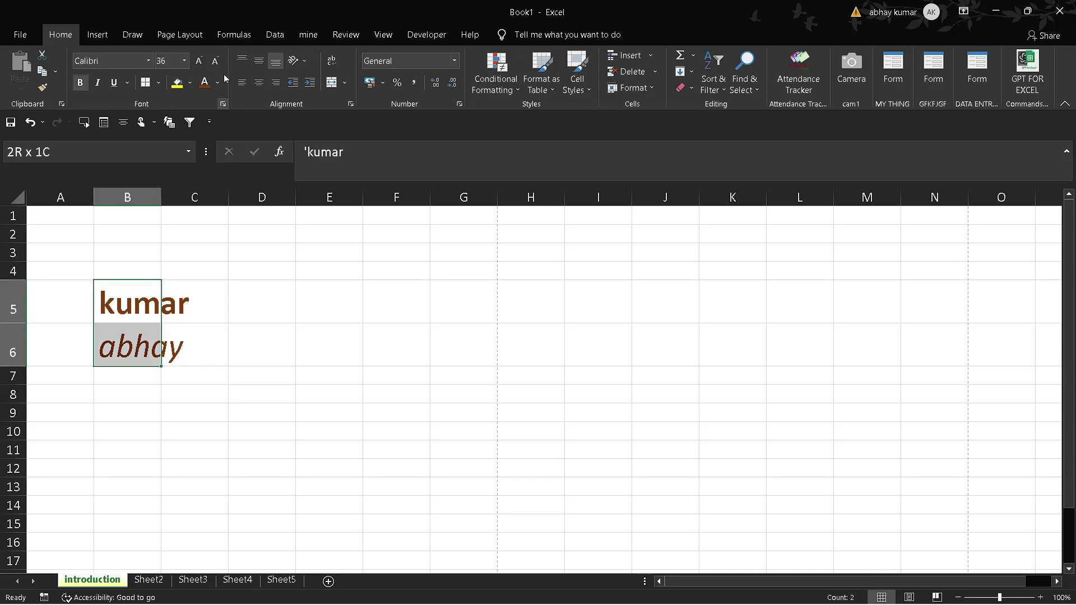
click(257, 87)
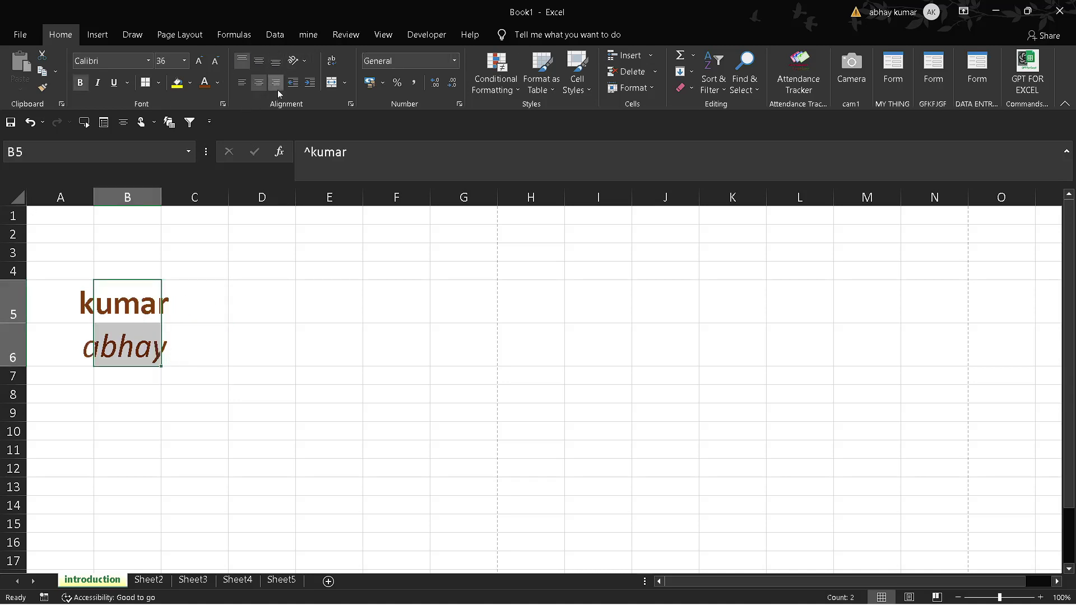
click(276, 87)
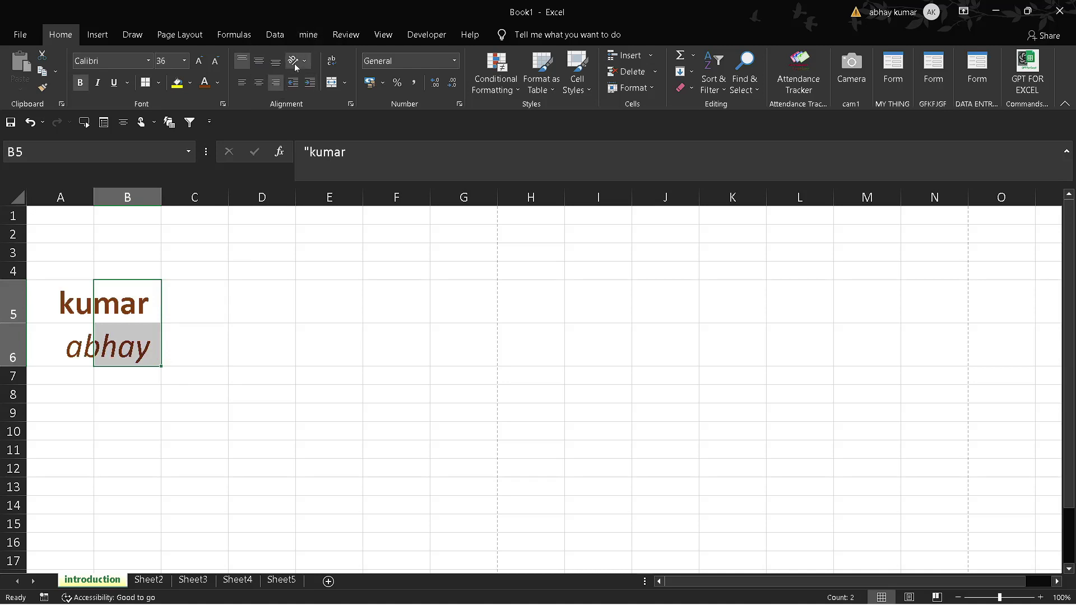
Step: Apply Rotate Text Up, Vertical Text and Angle Counterclockwise in turn to B5:B6, finishing with Rotate Text Up
click(297, 61)
click(336, 134)
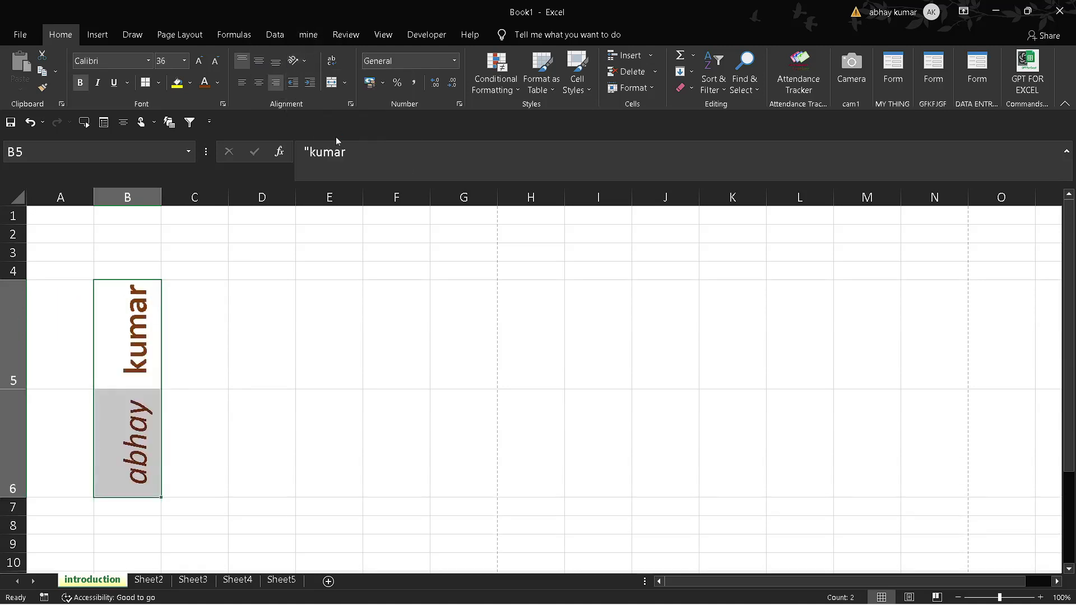
click(297, 61)
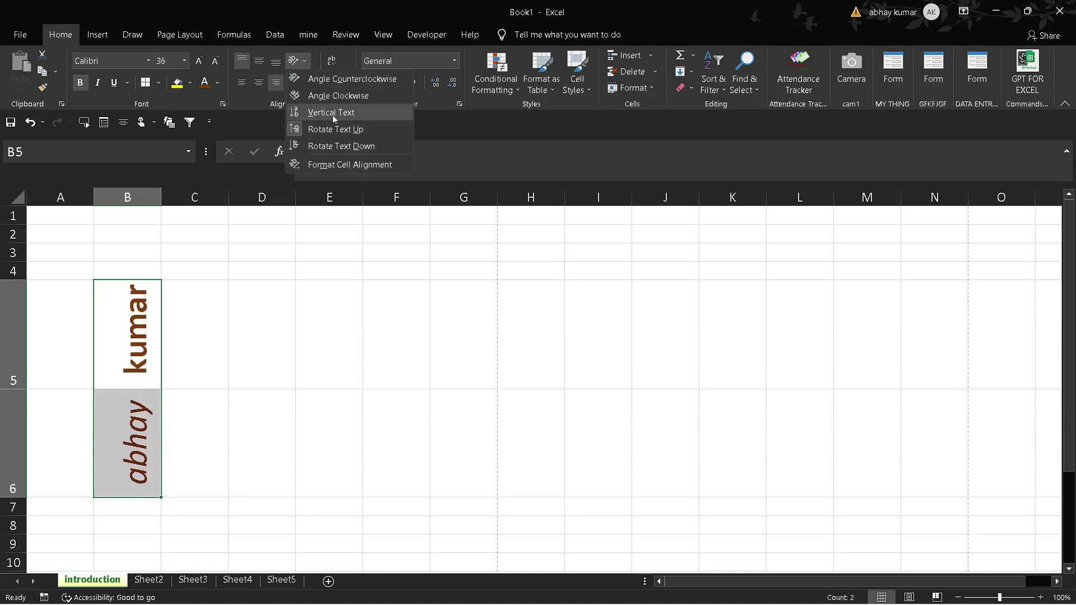
click(332, 115)
click(306, 61)
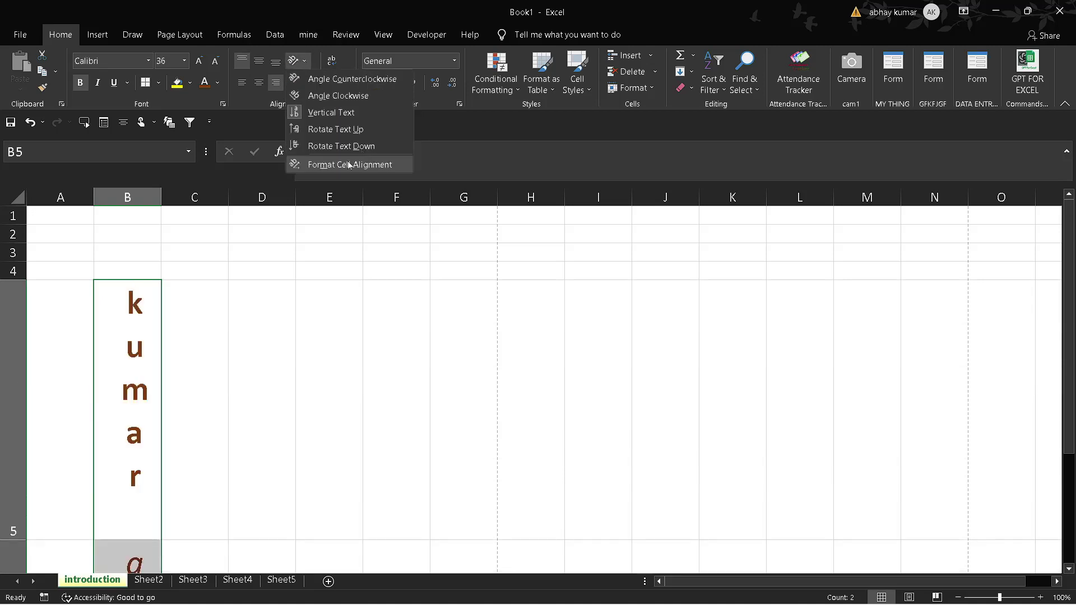
click(354, 77)
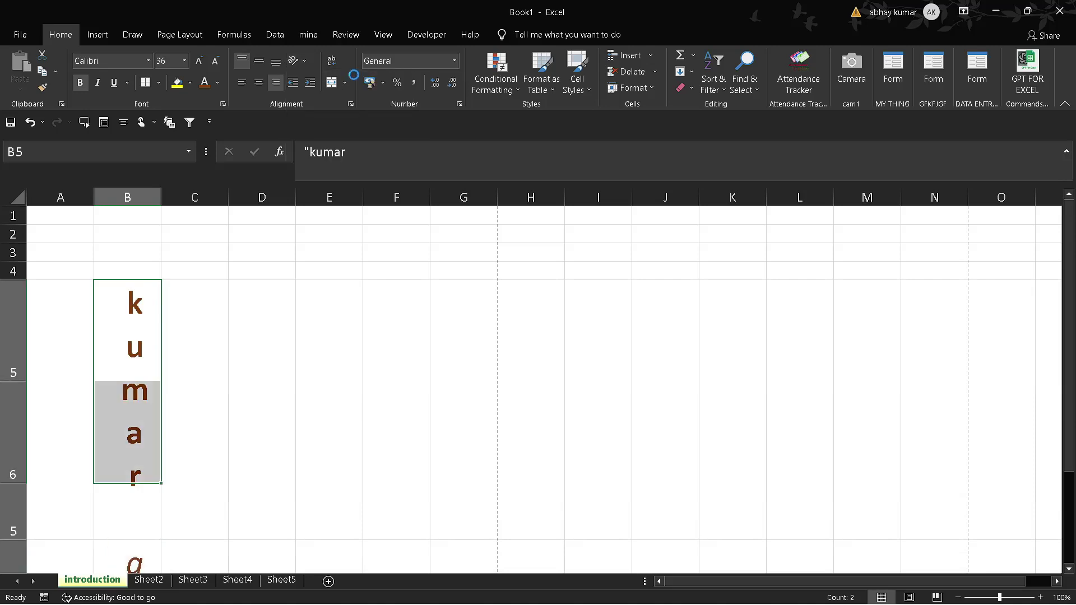
click(297, 61)
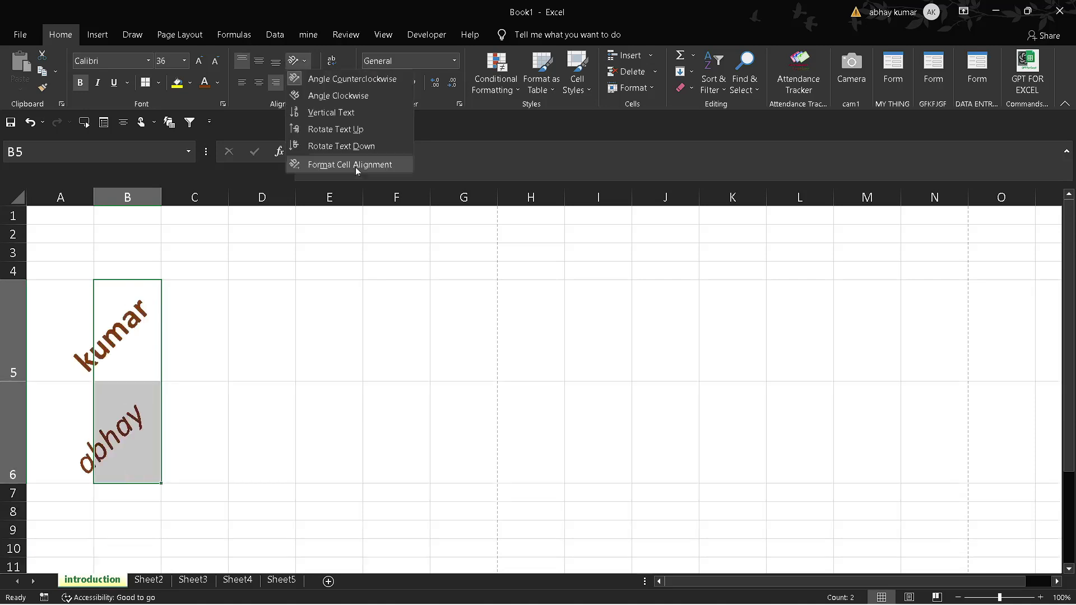
click(357, 131)
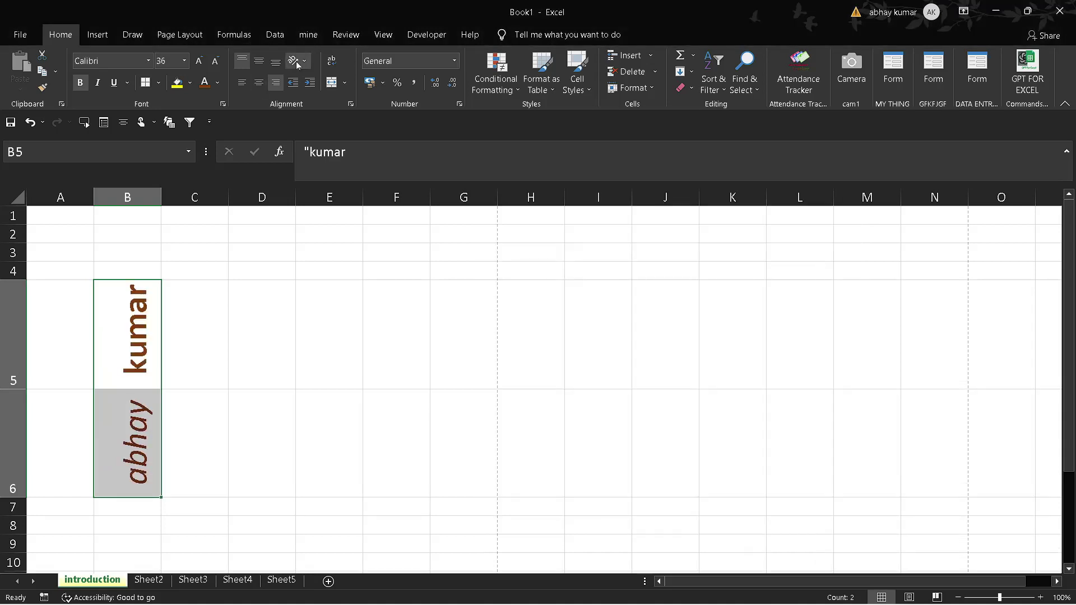
Step: Set the text orientation of B5:B6 to 0 degrees in the Format Cells dialog
key(ctrl+1)
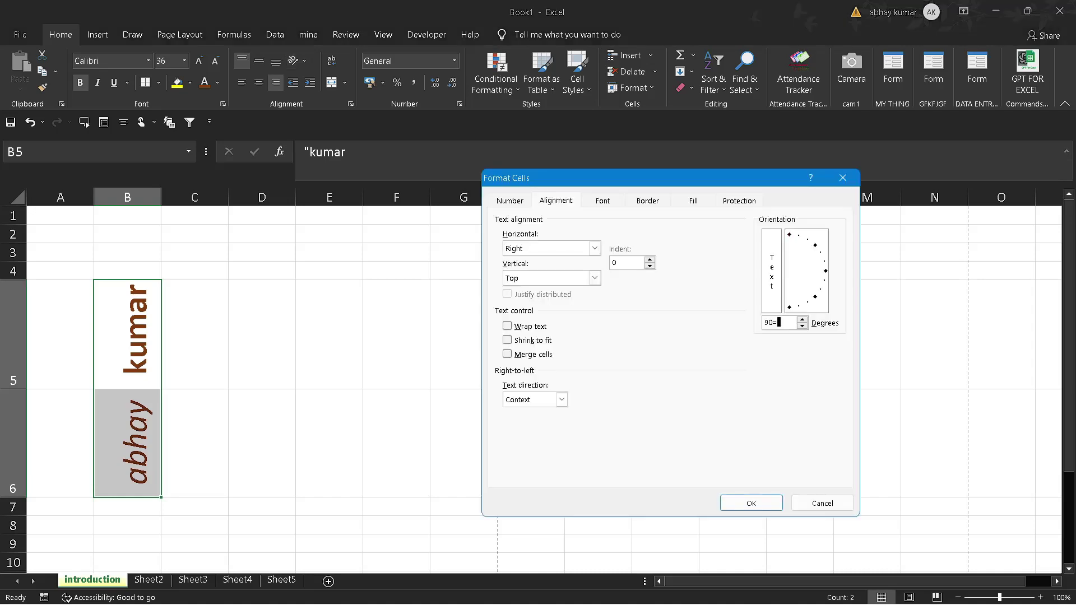
key(BackSpace)
key(BackSpace)
key(BackSpace)
text(1)
key(BackSpace)
text(0)
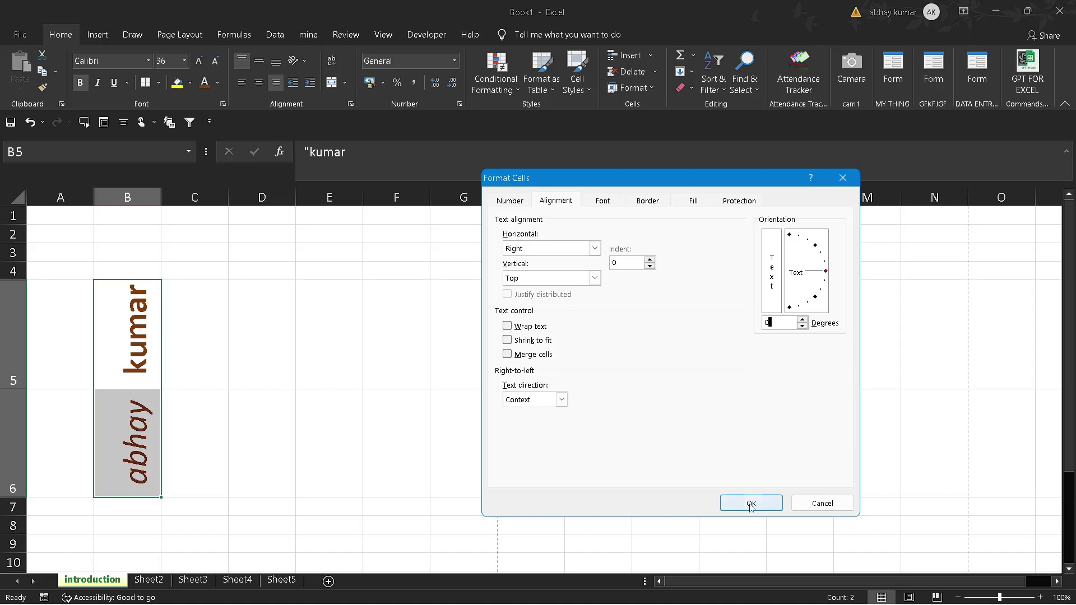
Step: Review the text direction, Font, Border, Fill, Protection and Number settings in Format Cells and confirm the dialog
click(561, 400)
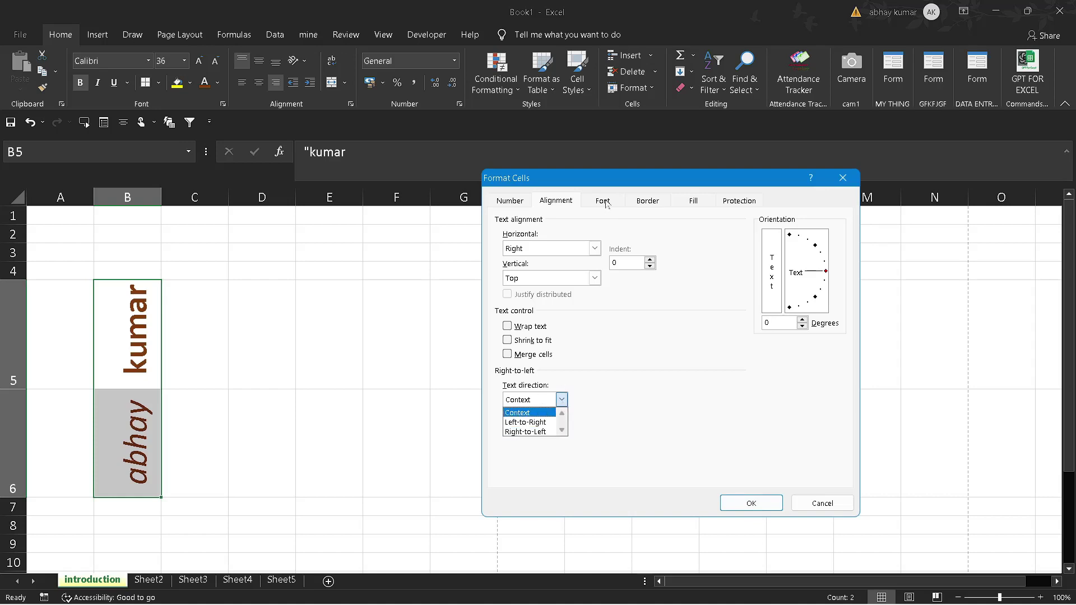
click(606, 203)
click(665, 202)
click(699, 208)
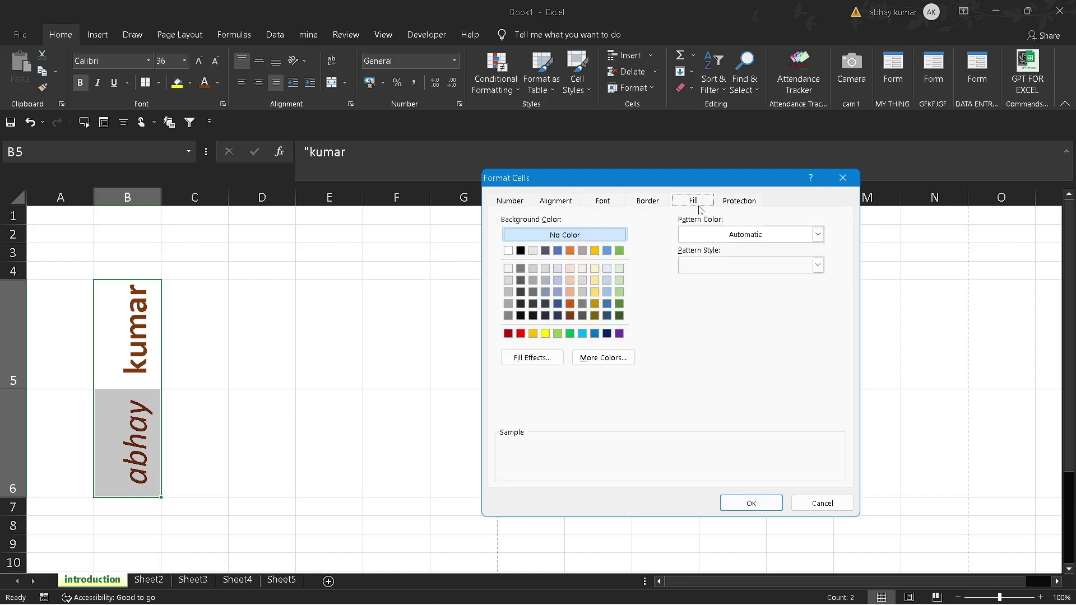
click(733, 209)
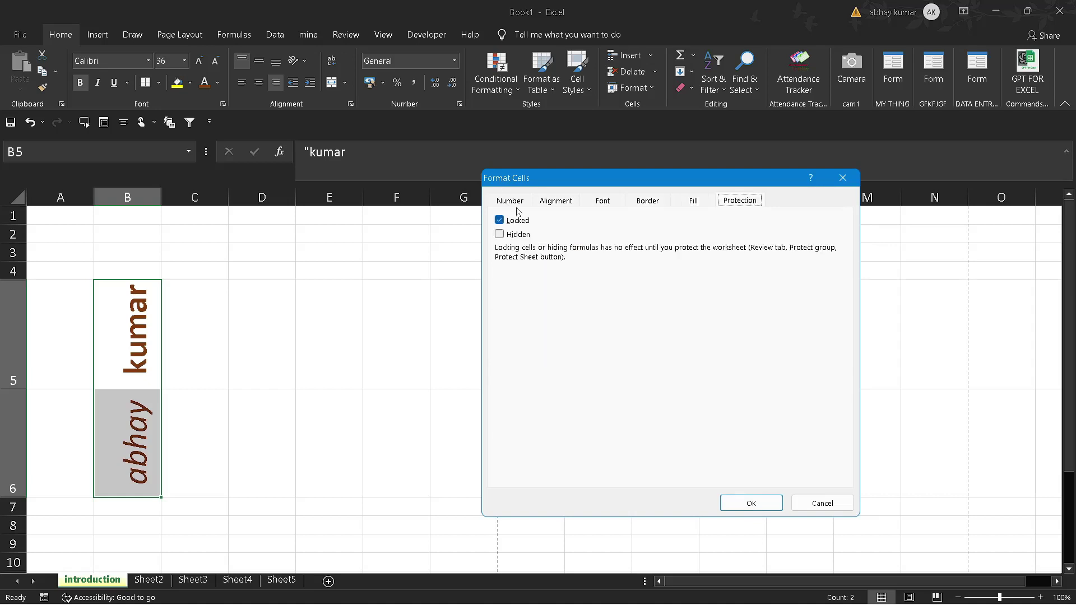
click(518, 203)
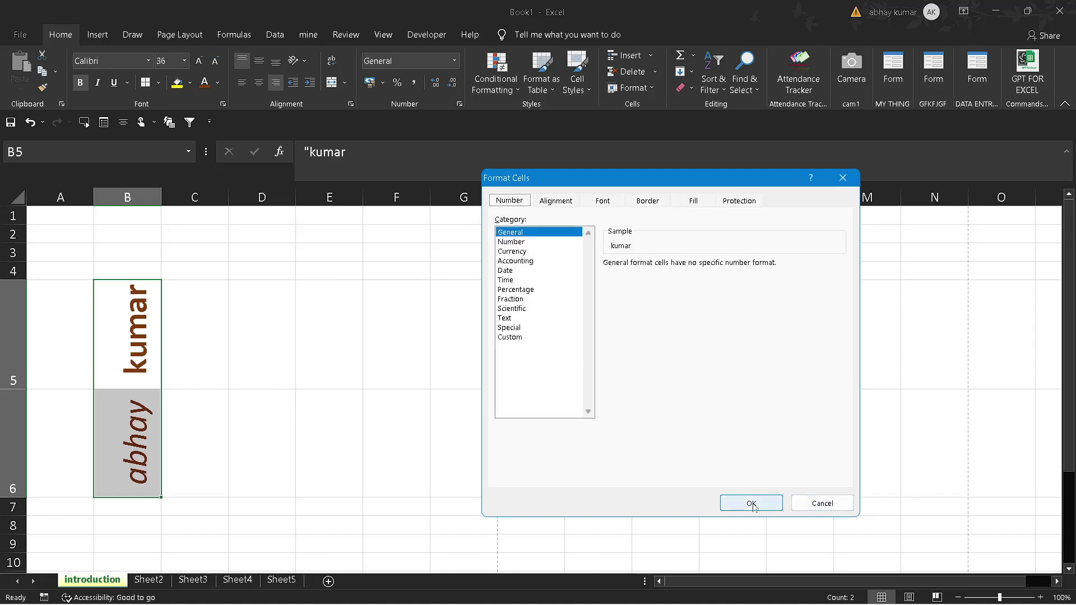
click(752, 503)
click(442, 402)
click(314, 362)
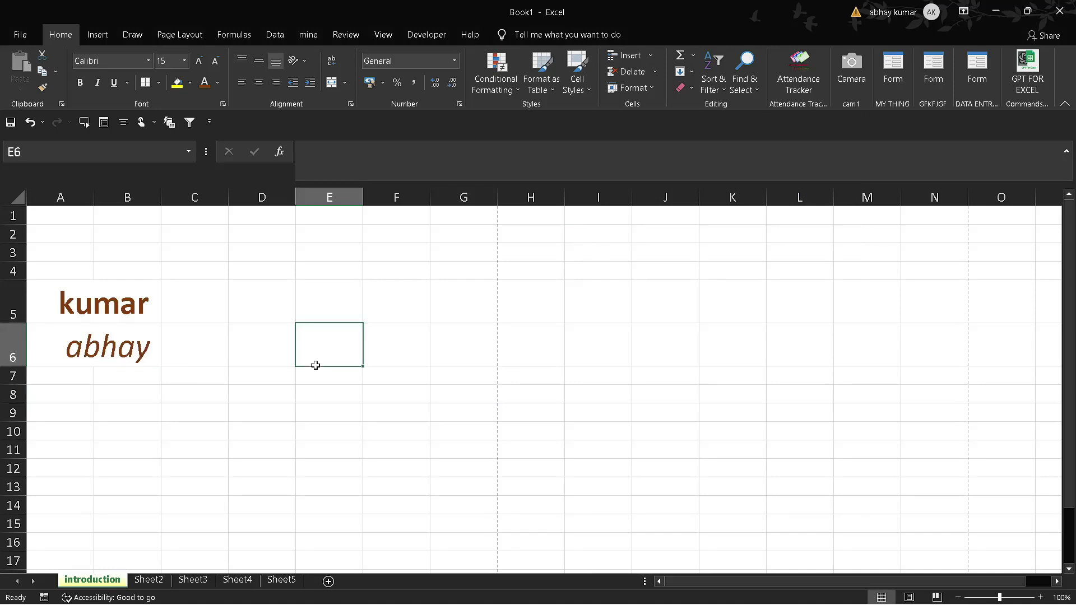
click(380, 375)
click(232, 355)
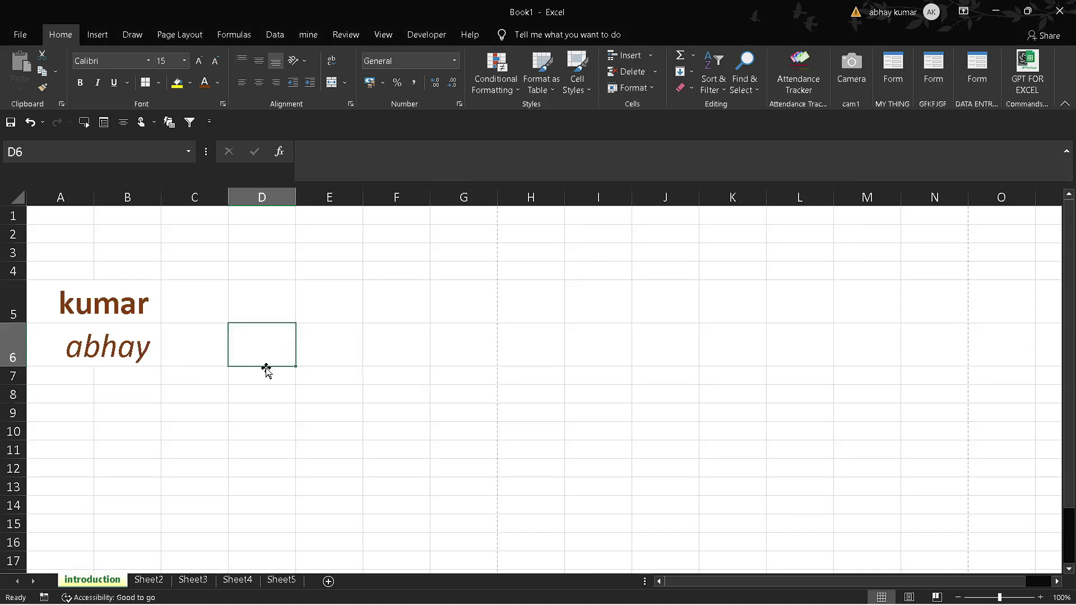
click(418, 370)
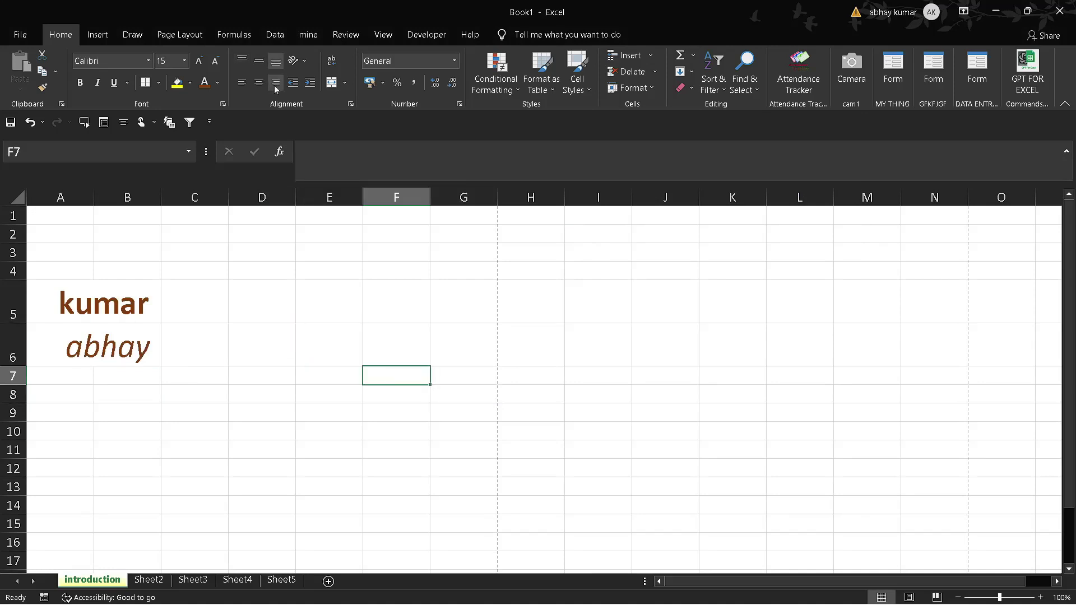
Step: Undo the last text orientation change in B5:B6
click(347, 84)
click(215, 234)
key(ctrl+z)
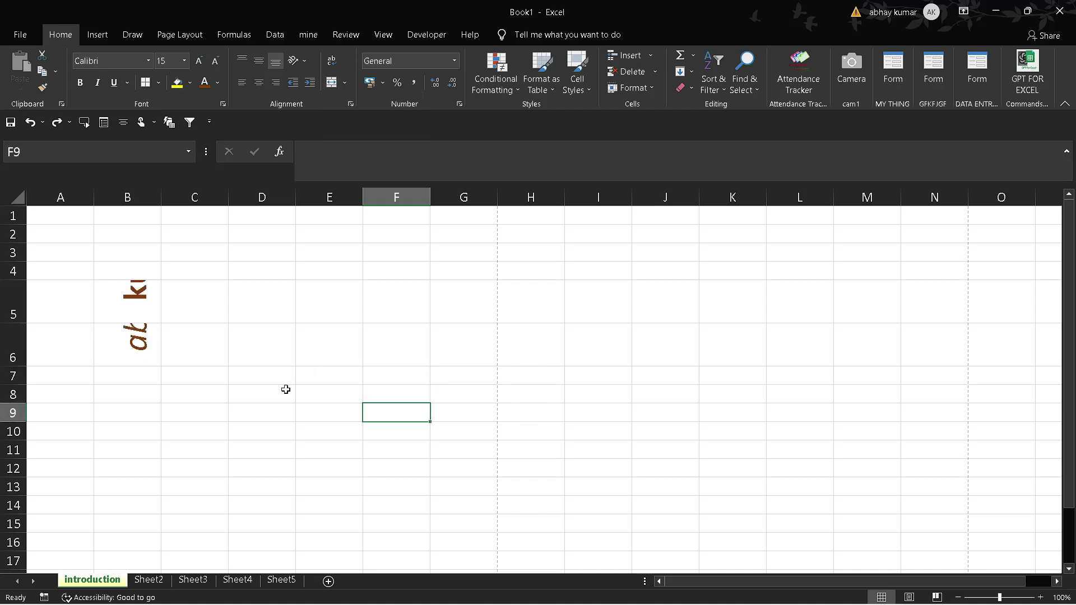
Step: Merge and center cells D9:F9
click(246, 406)
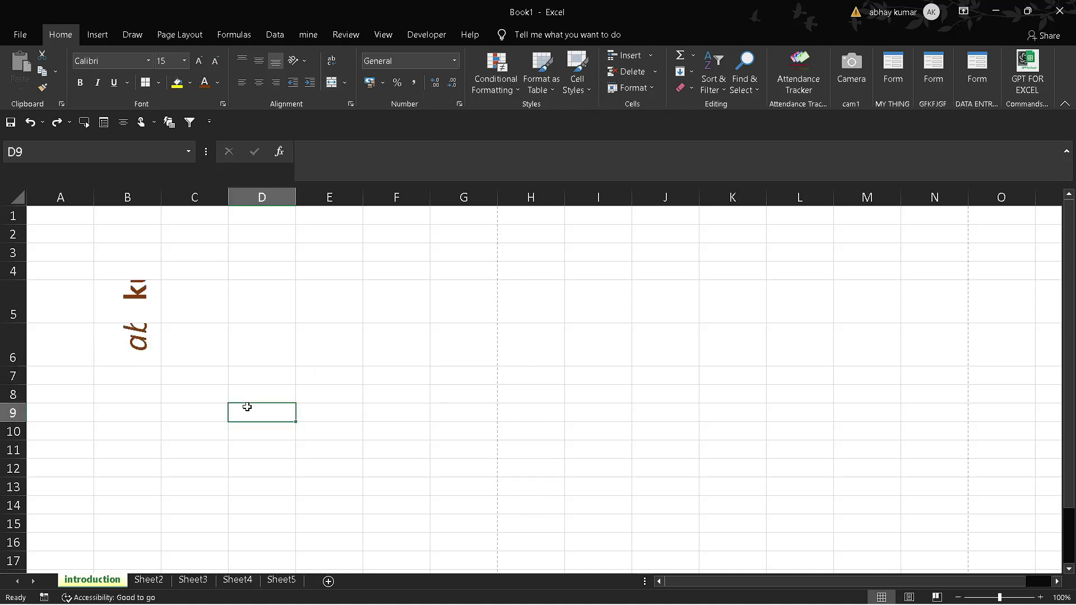
key(shift+Right)
key(shift+Right)
click(330, 90)
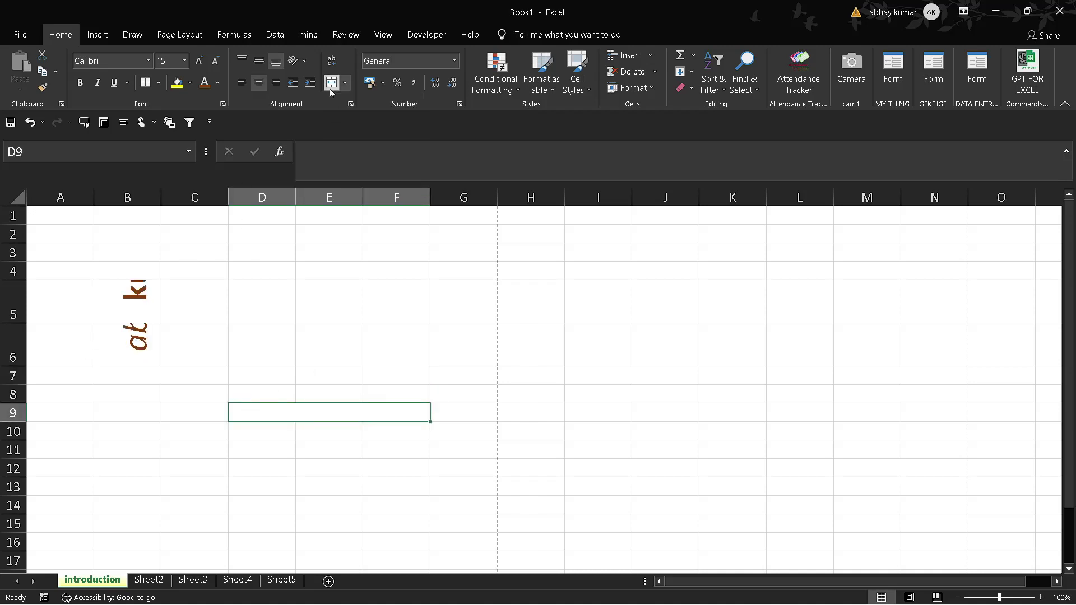
Step: Enter the sample text dskalfjkdasljfalsjflkas in the merged cell D9:F9 and select that cell
click(372, 463)
click(341, 455)
click(330, 412)
text(dskalfjkdasljfalsjflkas)
key(Tab)
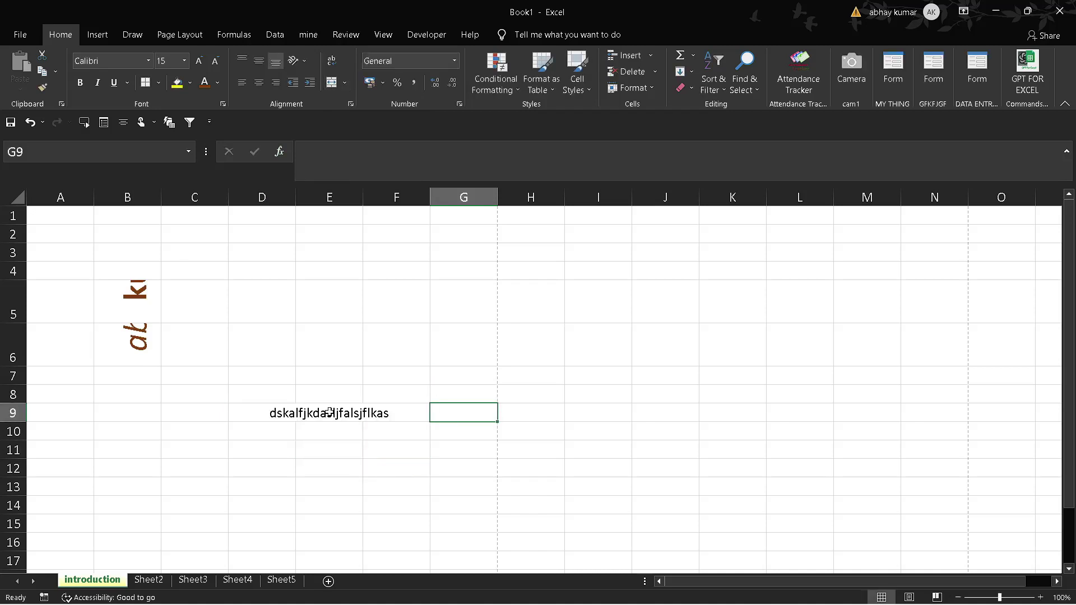
click(333, 408)
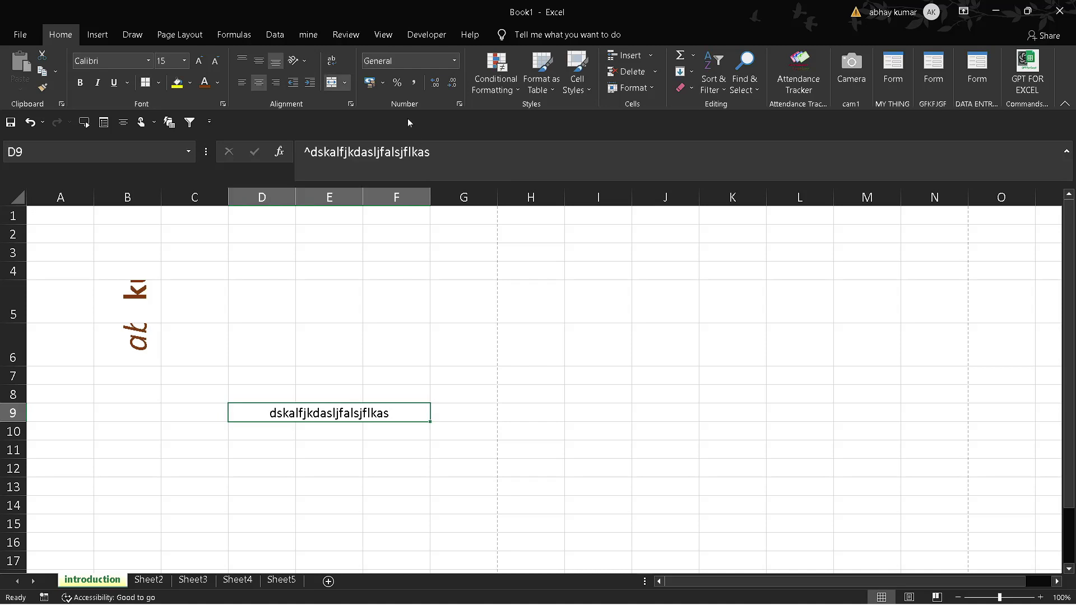
Step: Enter the letters jh followed by a long run of t's in H10, and select that cell
click(555, 428)
text(jhtttttttttttttttttttttttt)
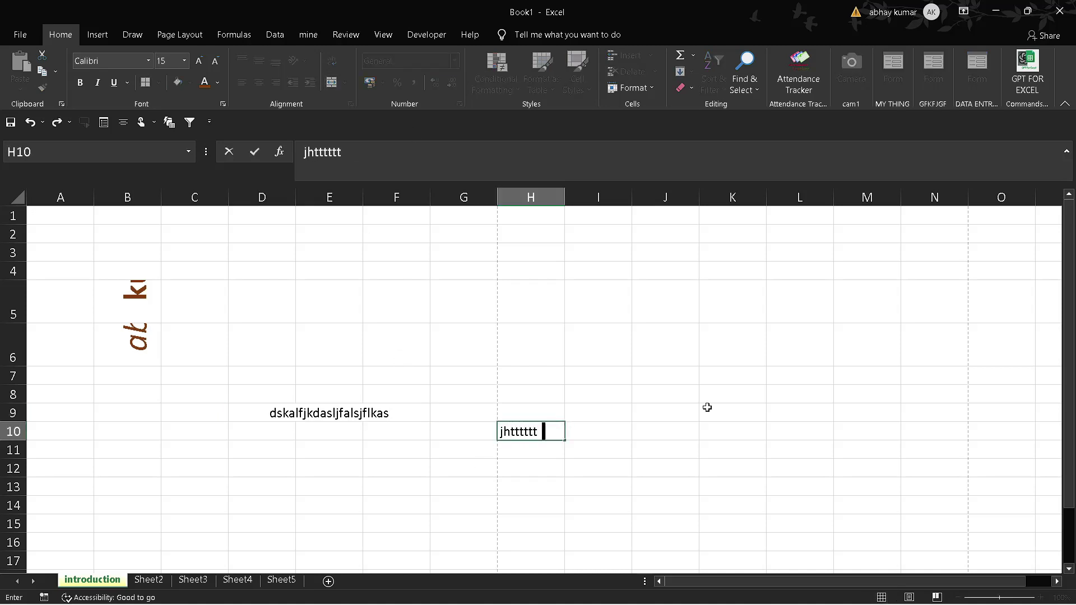
text(ttttttttttttttttttttttttt)
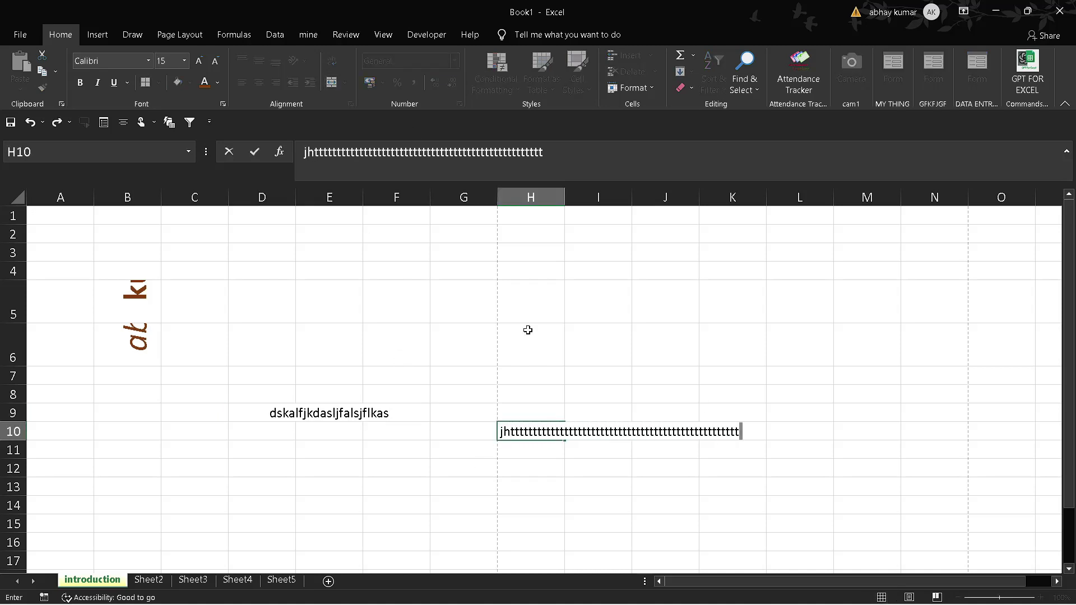
click(528, 330)
click(528, 418)
click(525, 429)
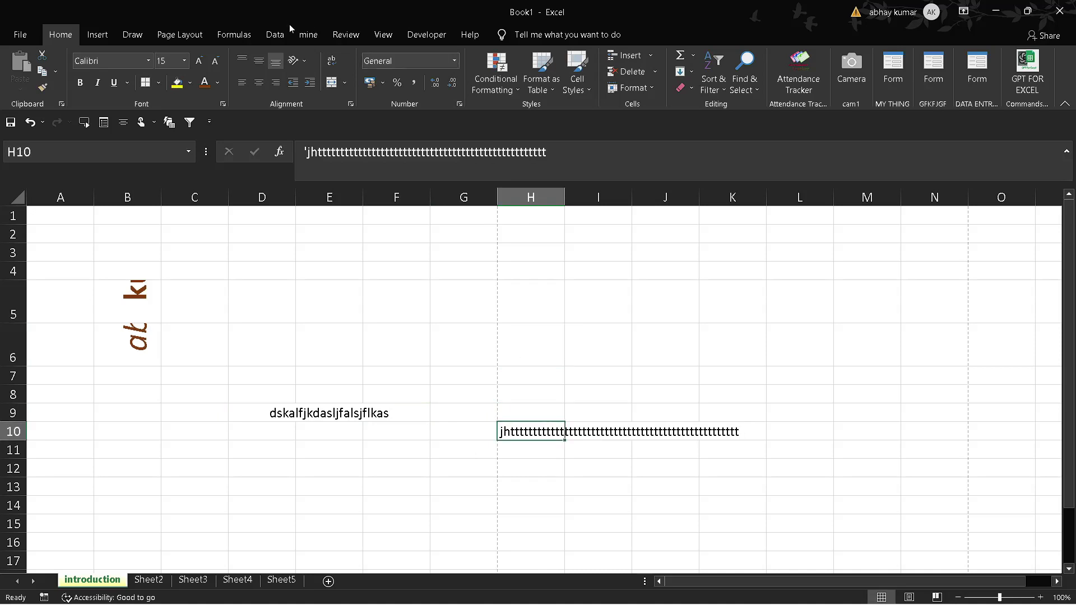
Step: Wrap the long text in cell H10 so that it fits within the column width
click(331, 60)
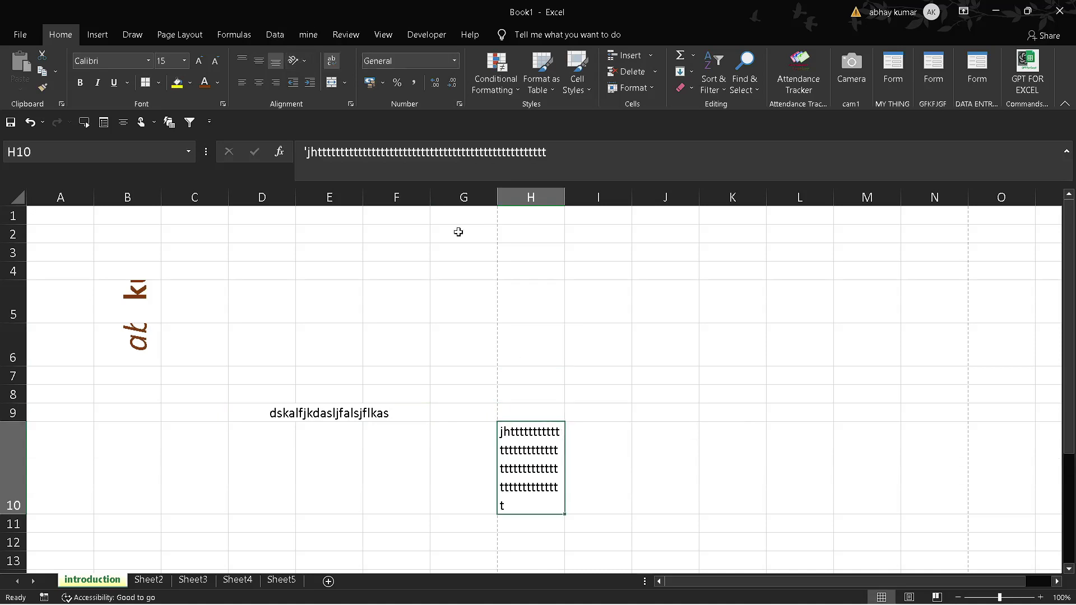
click(478, 275)
click(607, 411)
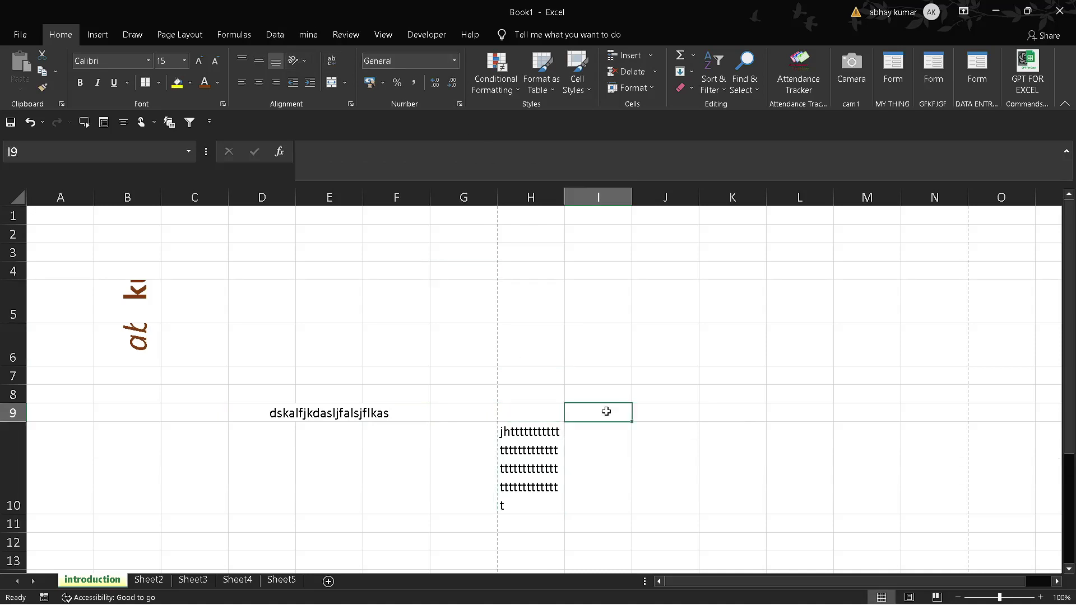
click(533, 418)
click(343, 344)
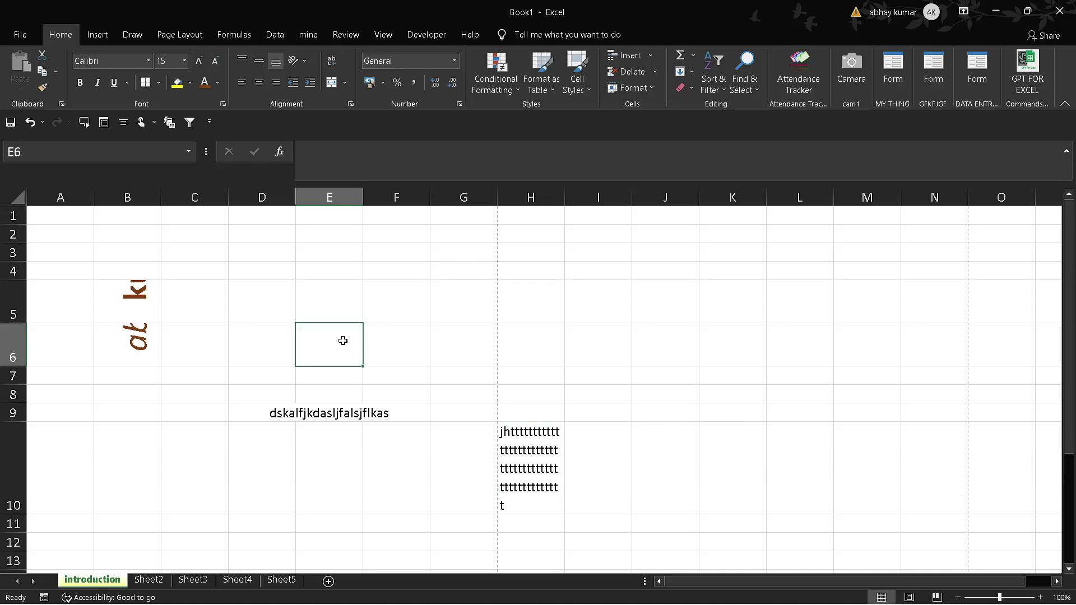
Step: Clear all the sample text from the sheet, selecting the block of cells from B2 across every filled cell
click(104, 242)
key(shift+Down)
key(shift+Down)
key(shift+Down)
key(shift+Down)
key(shift+Down)
key(shift+Down)
key(shift+Down)
key(shift+Down)
key(shift+Down)
key(shift+Down)
key(shift+Down)
key(shift+Down)
key(shift+Down)
key(shift+Right)
key(shift+Right)
key(shift+Right)
key(shift+Right)
key(shift+Right)
key(shift+Right)
key(shift+Right)
key(shift+Right)
key(shift+Right)
key(shift+Right)
key(shift+Right)
key(shift+Right)
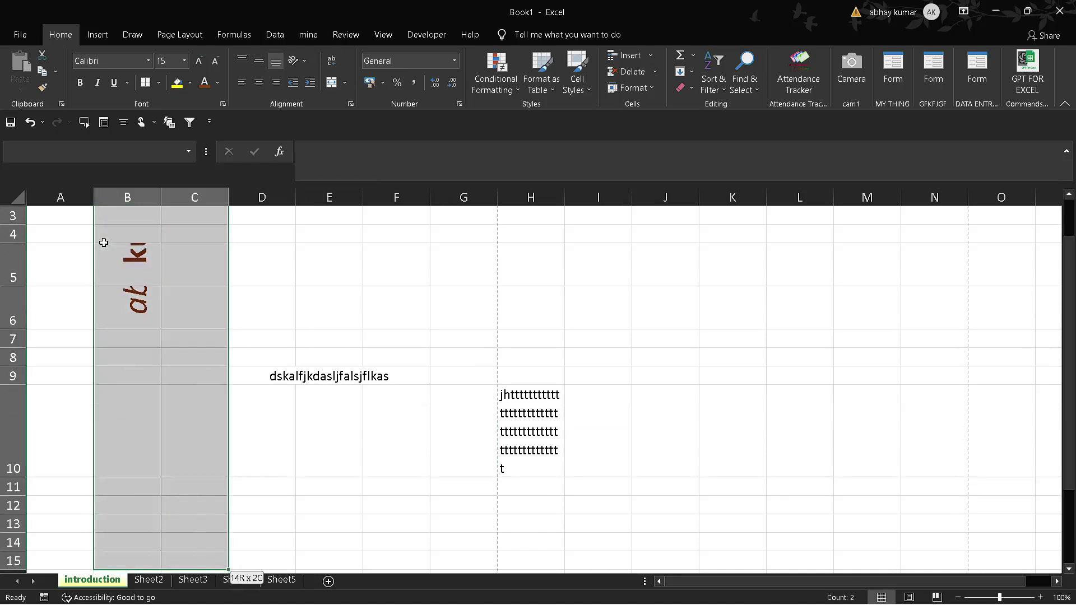
key(Delete)
click(328, 326)
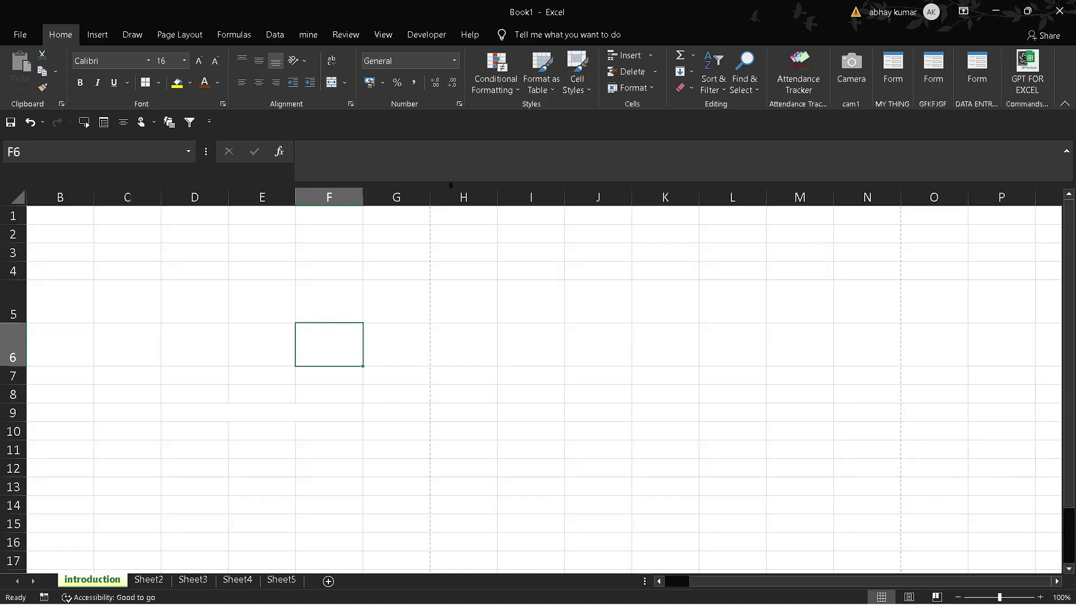
click(267, 269)
Step: Insert the current date, 25-07-2023, in cell G7
click(386, 380)
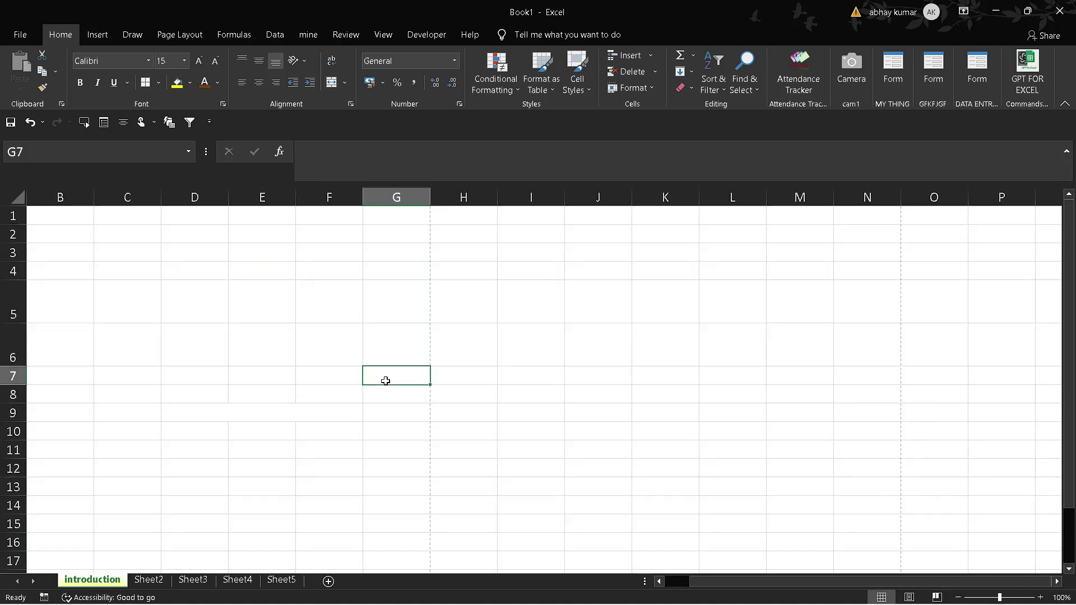
key(F2)
key(ctrl+semicolon)
key(Tab)
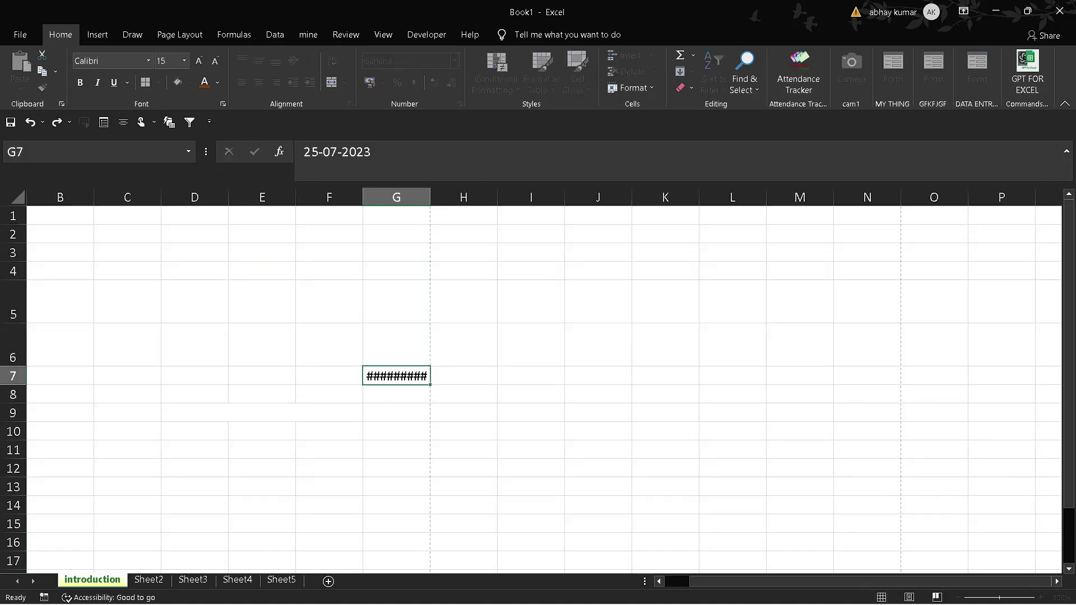
click(388, 389)
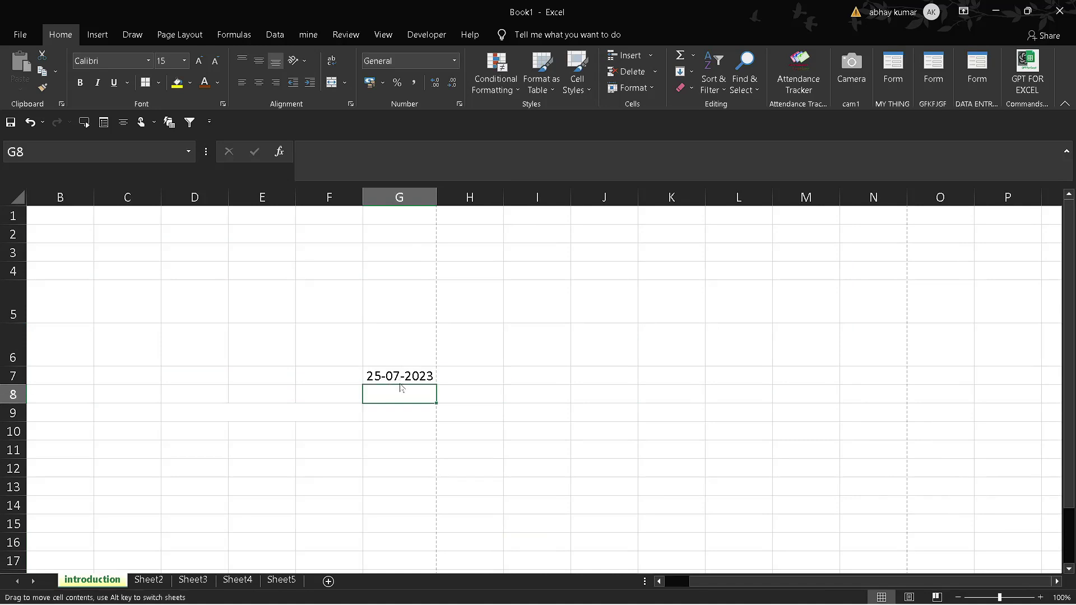
Step: Try the Number format on the date in G7 and set the cell to the Long Date format
click(399, 376)
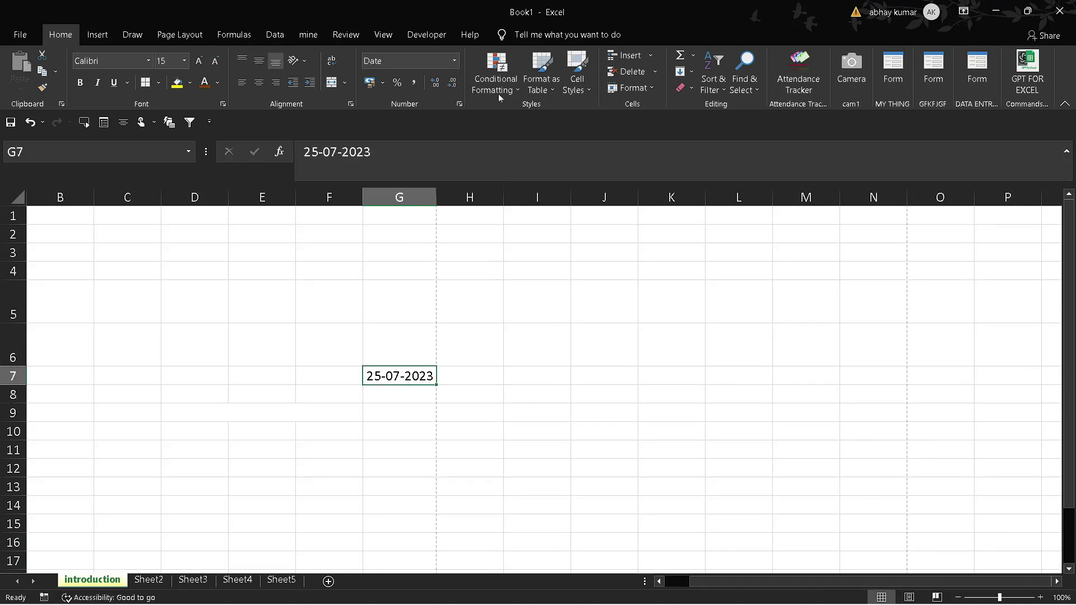
click(455, 60)
click(436, 122)
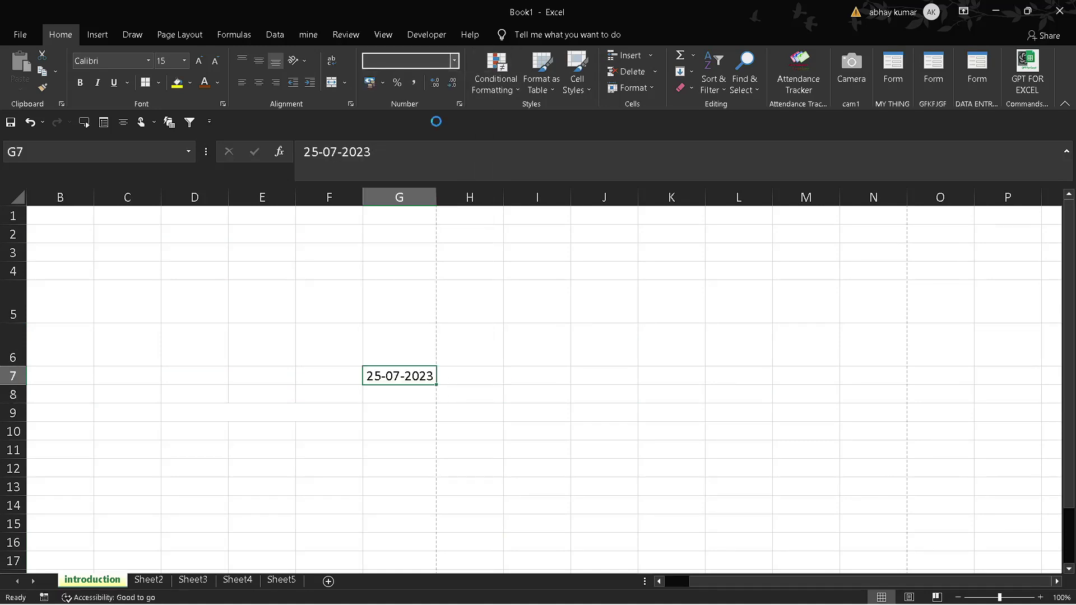
click(454, 60)
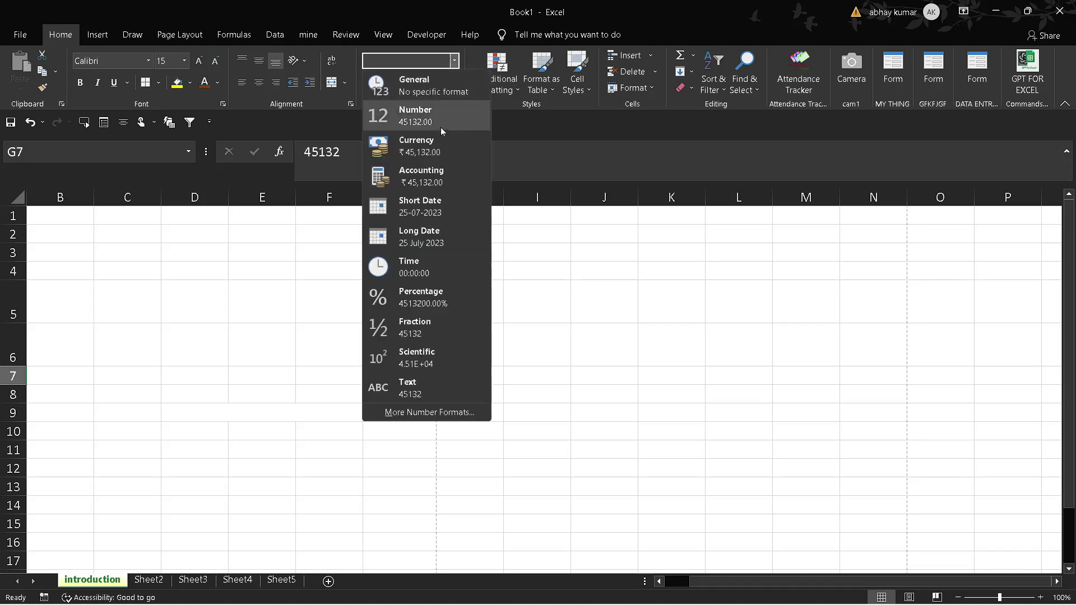
click(431, 248)
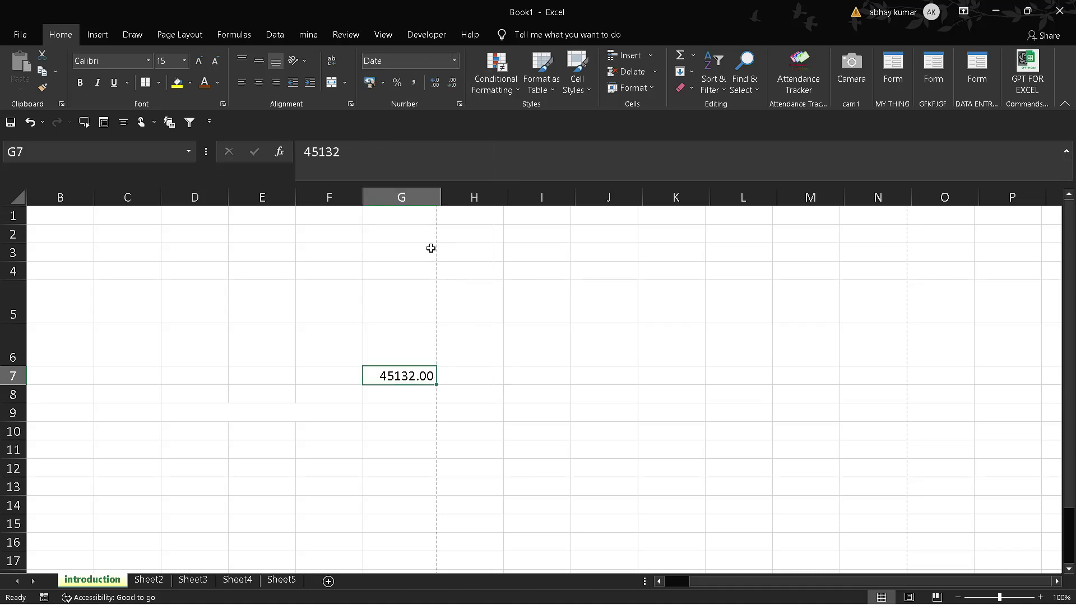
Step: Enter the sample text dfjs in I6 and the number 566 in I8
click(383, 83)
click(575, 340)
click(574, 340)
text(dfjs)
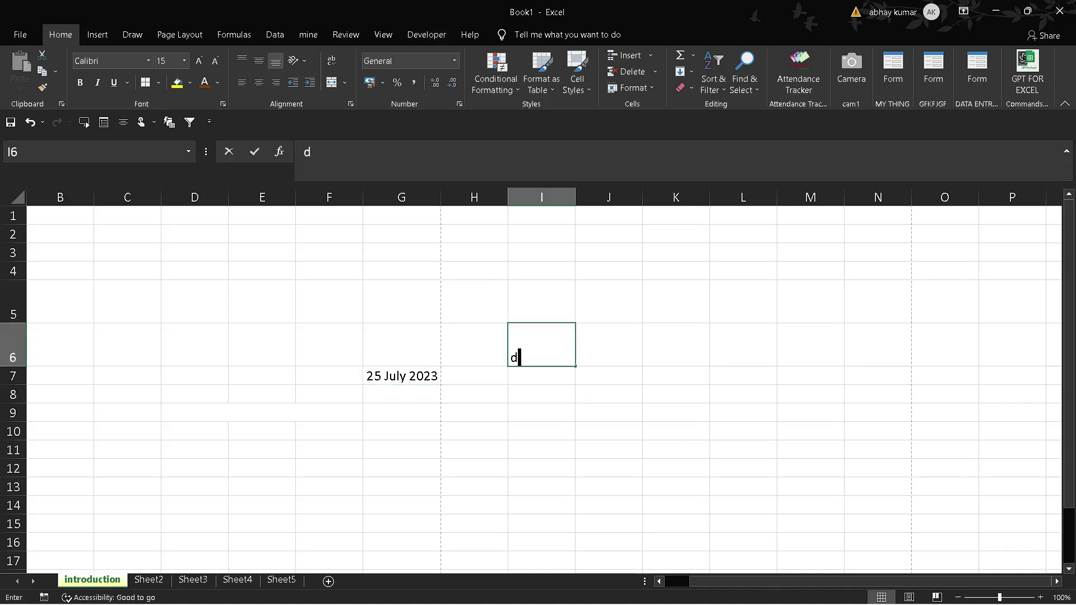
key(Tab)
key(Down)
key(Down)
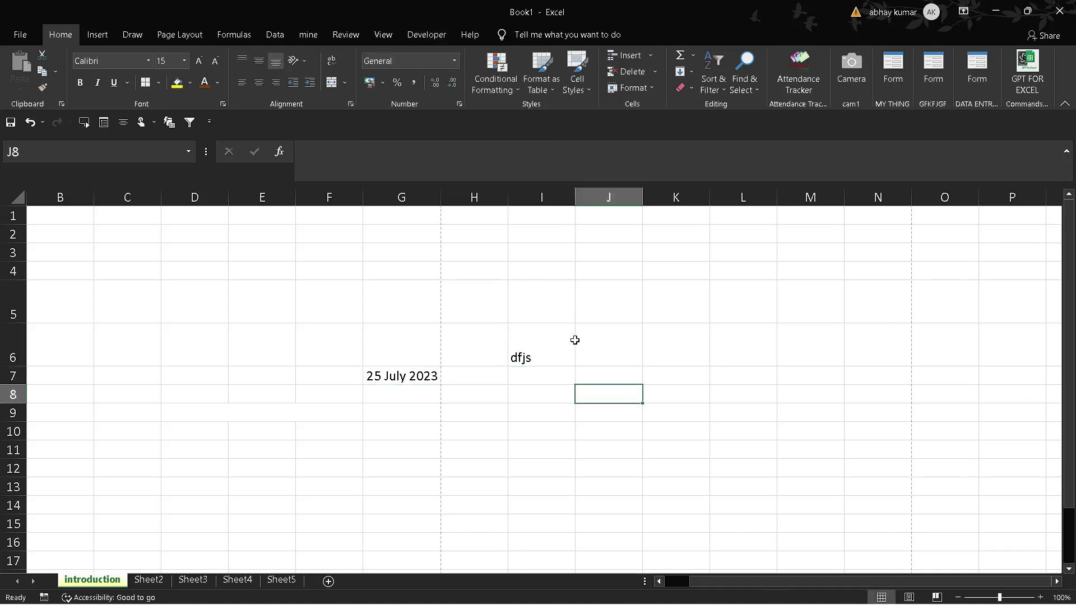
key(Left)
text(566)
key(Tab)
Step: Apply the $ English (United States) accounting format to I8, and change the cell to Percent Style
click(554, 393)
click(383, 84)
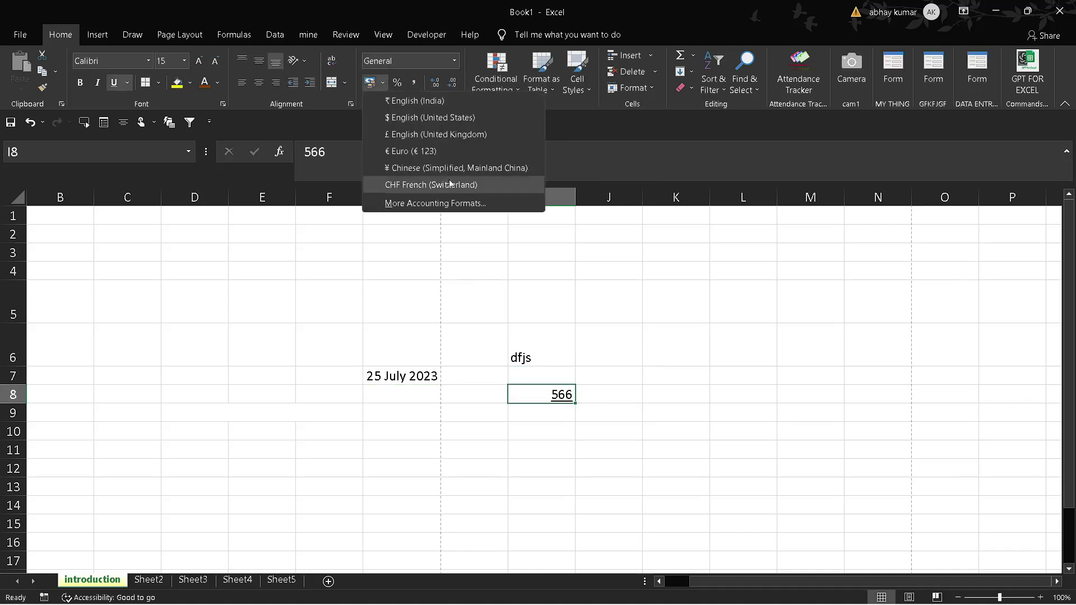
click(447, 119)
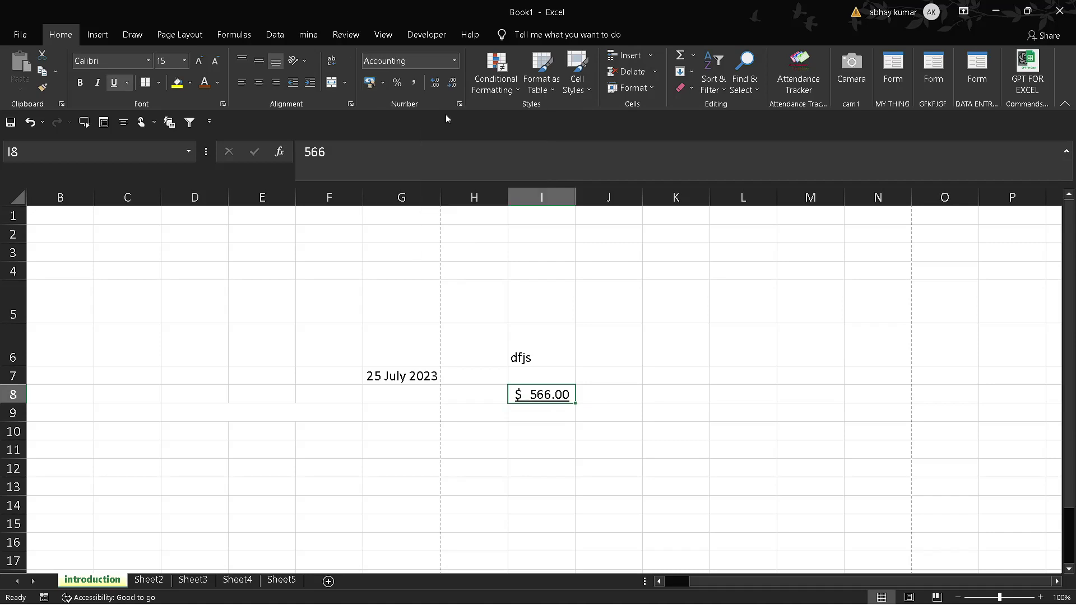
click(396, 83)
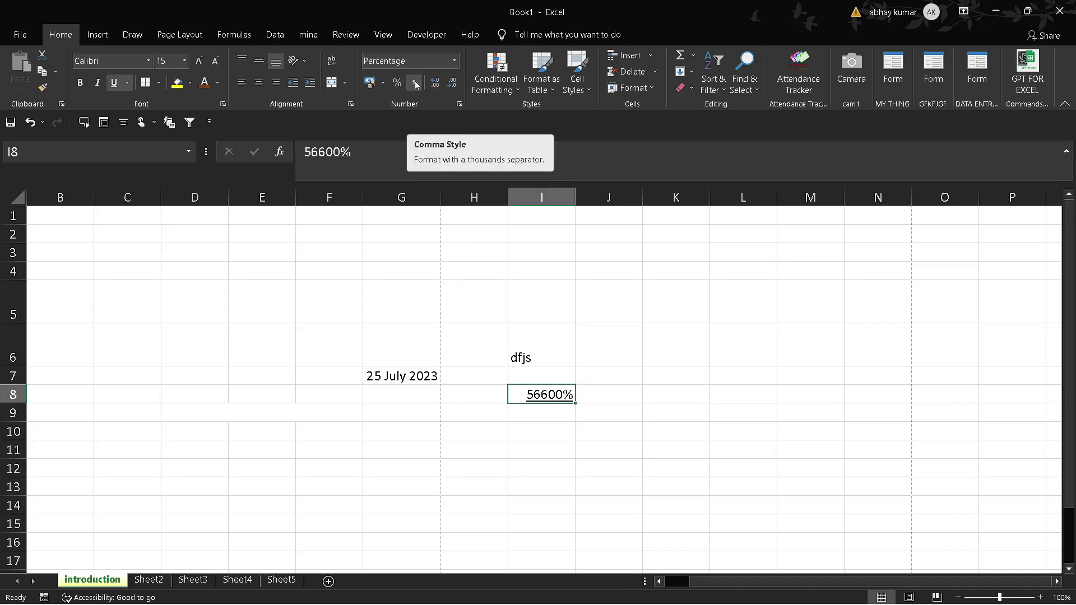
click(415, 85)
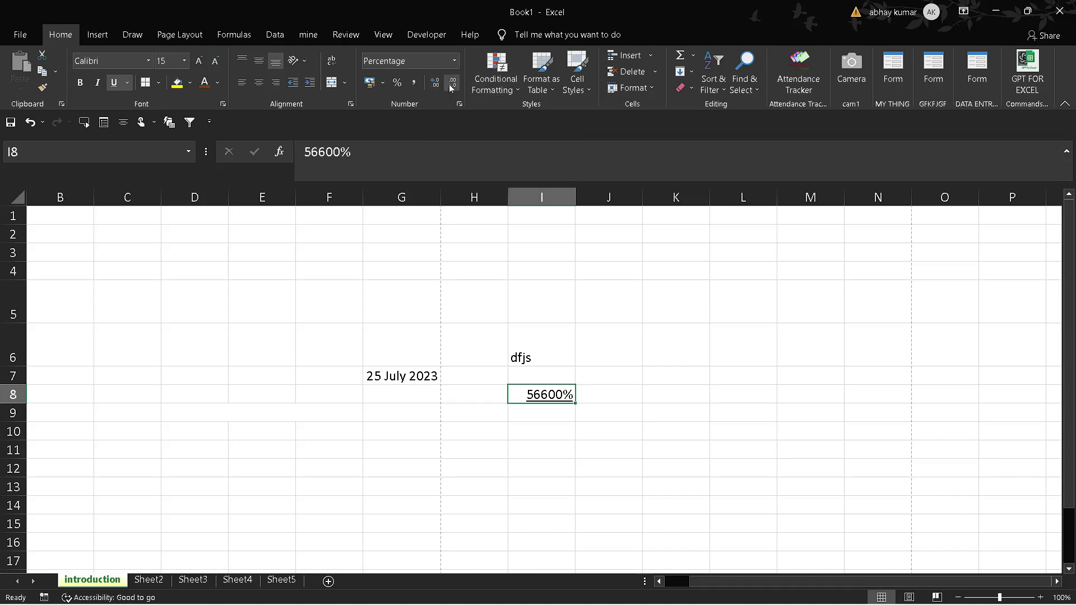
Step: Enter the number 6787800 in K8 and select that cell
click(676, 394)
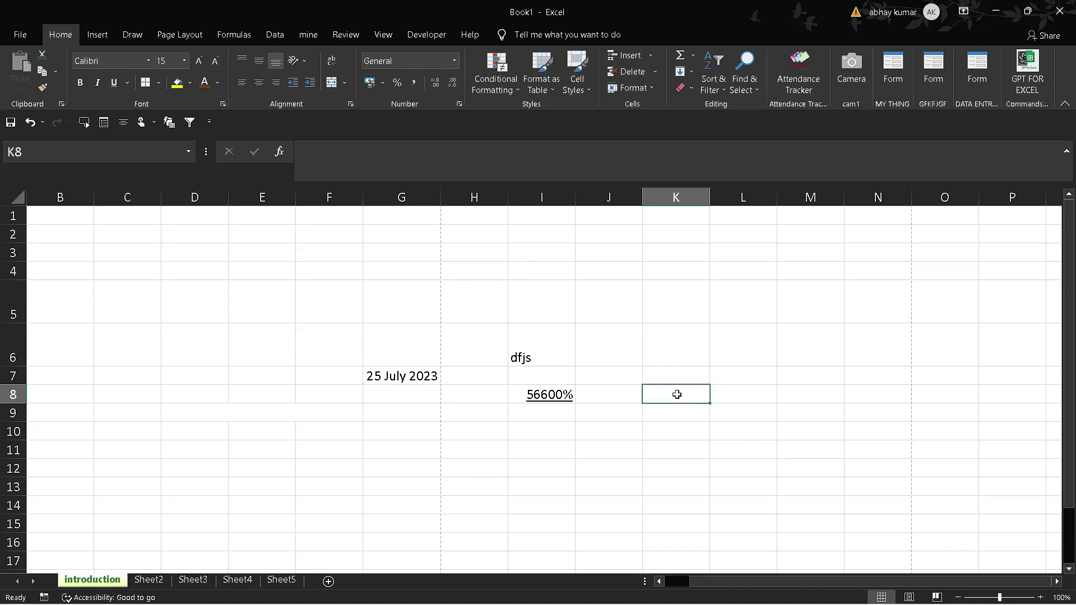
text(6787800)
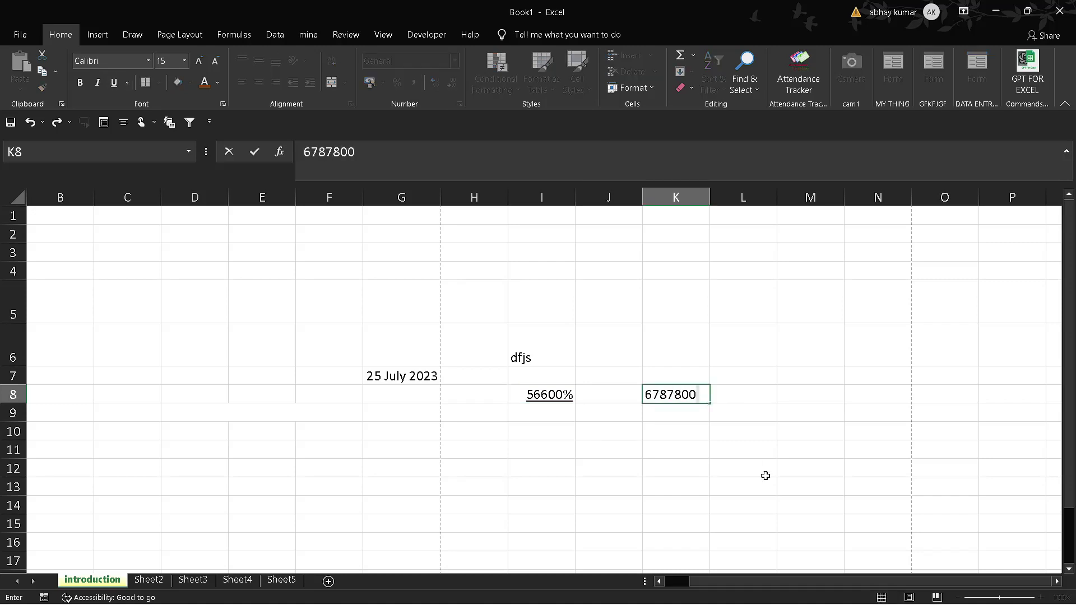
click(765, 475)
click(690, 395)
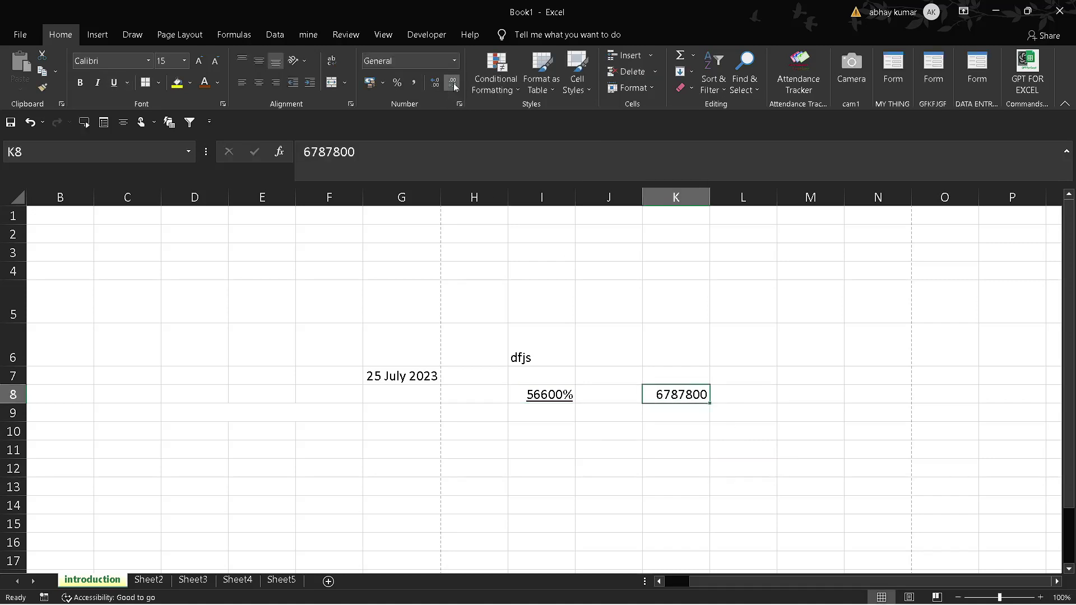
Step: Increase the decimals of the number in K8 to six places
click(435, 82)
click(434, 83)
click(435, 82)
click(435, 82)
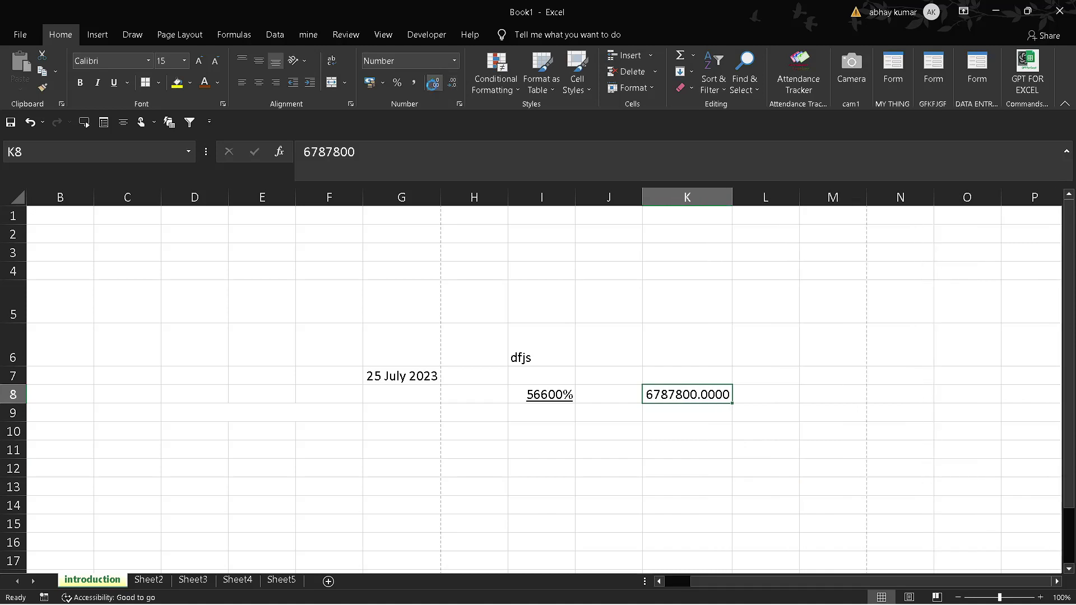
click(435, 83)
click(435, 82)
click(691, 254)
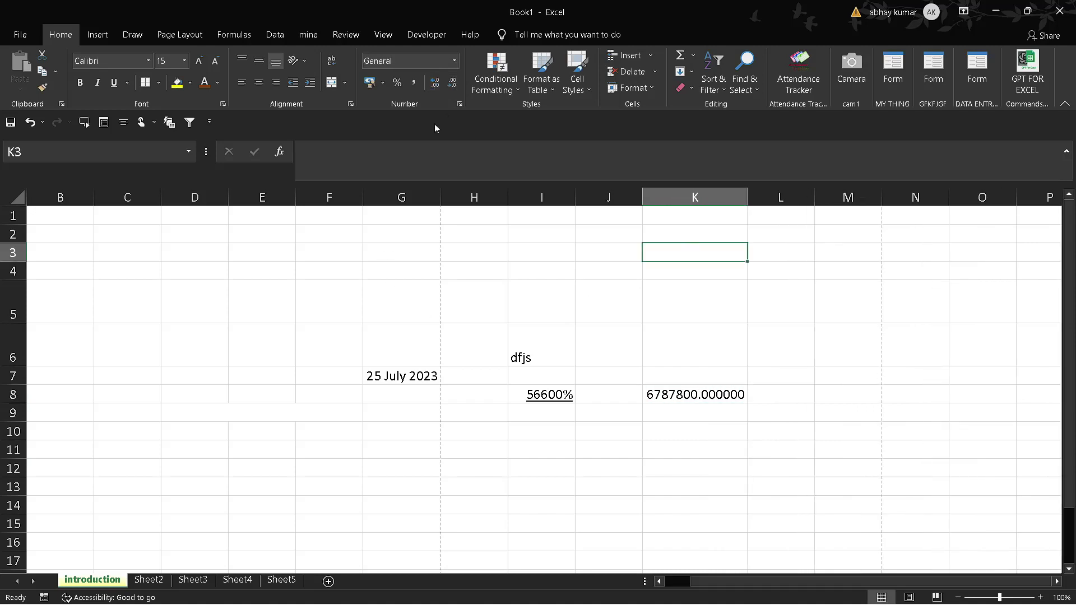
Step: Clear the contents of cells G6:L9
click(371, 303)
key(Down)
key(Down)
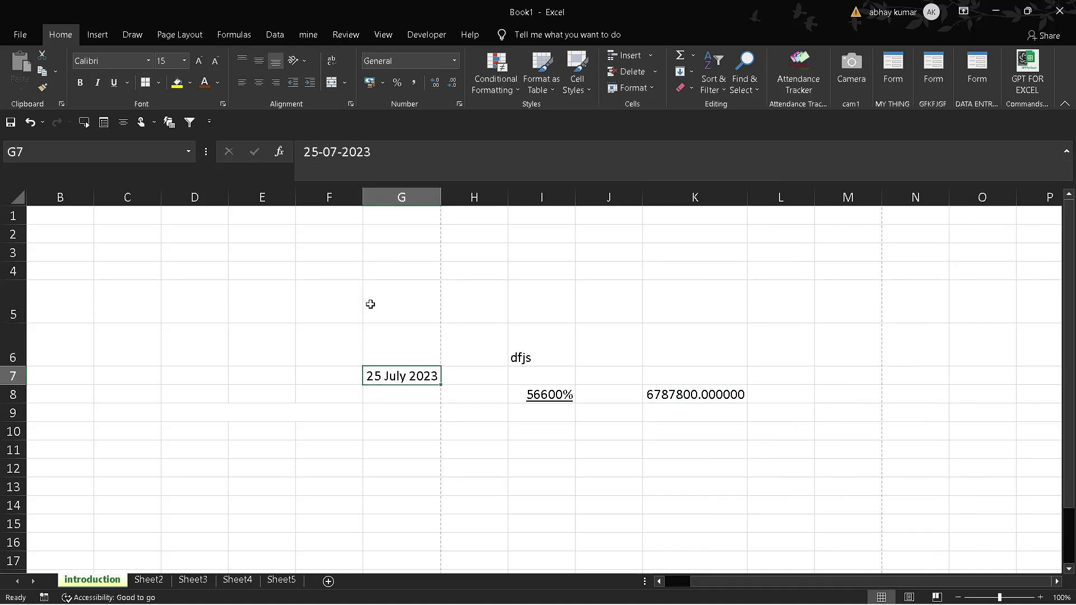
key(Up)
key(shift+Down)
key(shift+Right)
key(shift+Right)
key(shift+Right)
key(shift+Right)
key(shift+Right)
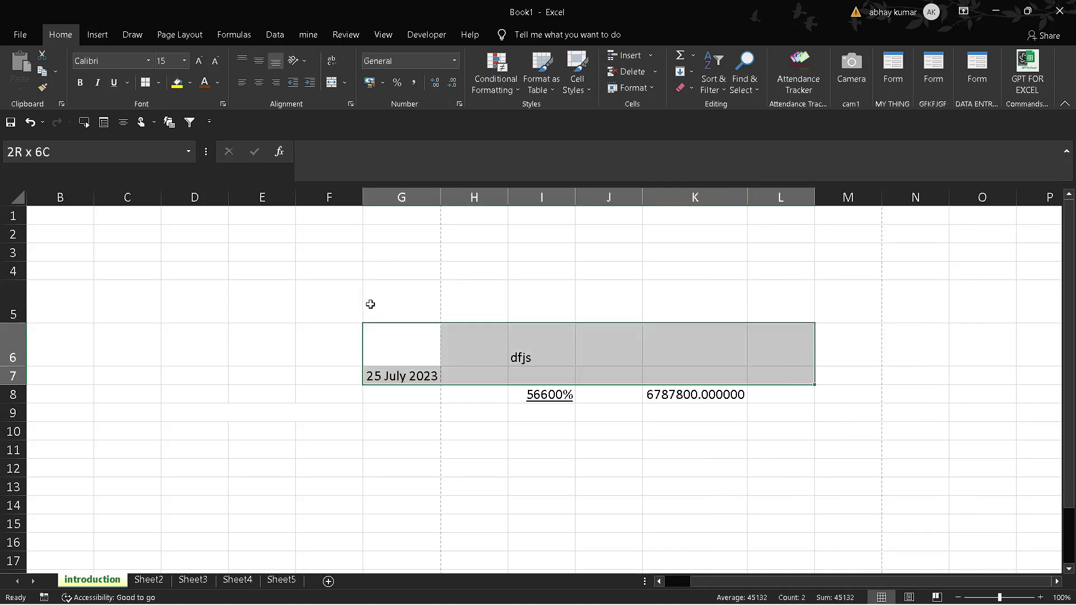
key(shift+Down)
key(shift+Down)
key(Delete)
Step: Insert the current date, 25-07-2023, in F6 and the current time, 09:12, in F7
click(310, 339)
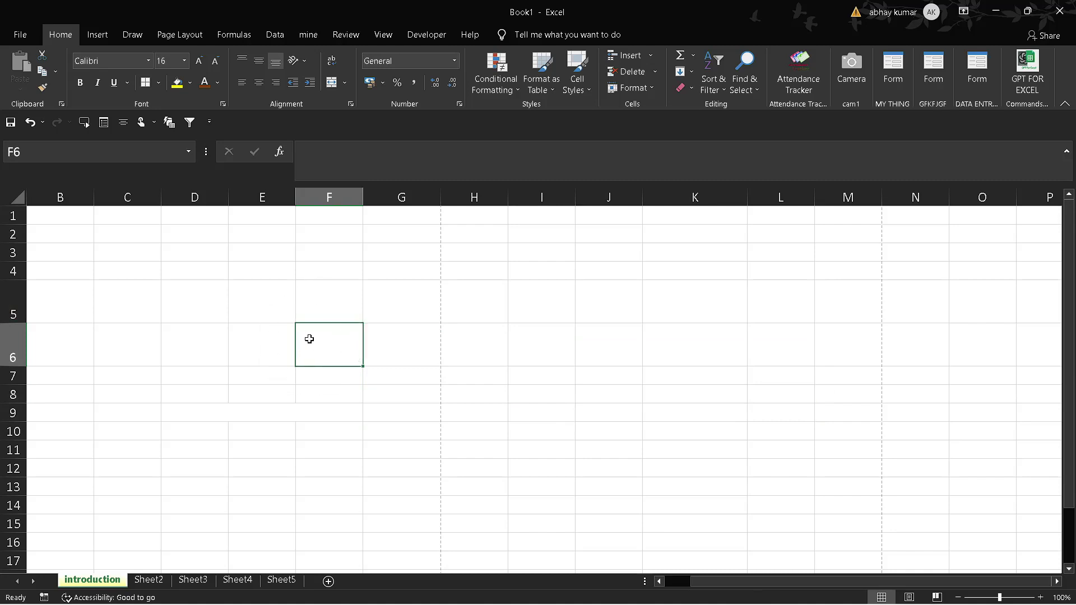
key(ctrl+semicolon)
key(Tab)
key(Right)
key(Down)
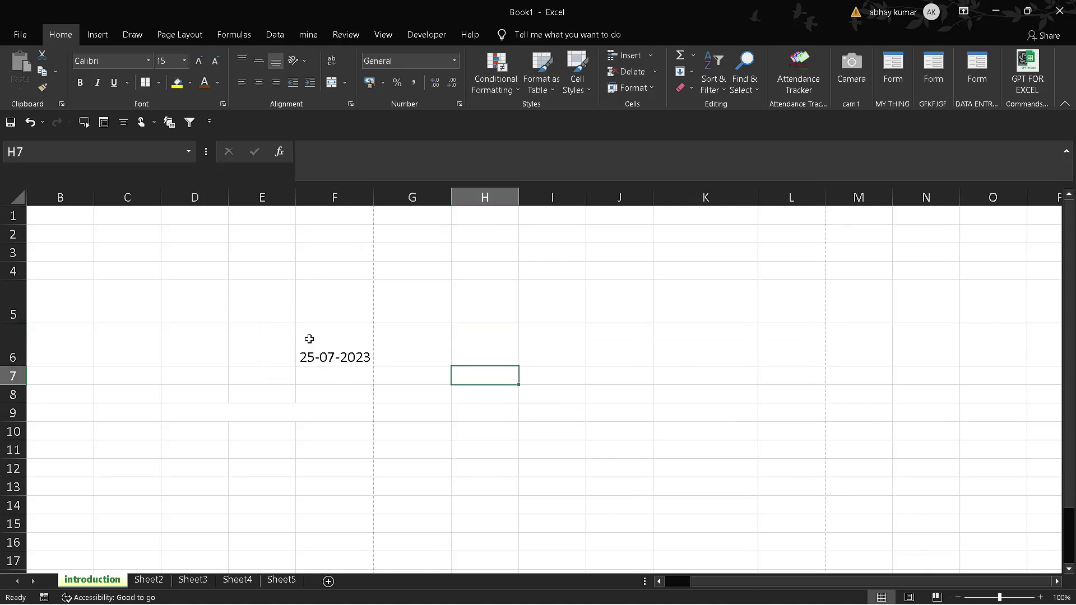
key(Left)
key(Left)
key(ctrl+shift+semicolon)
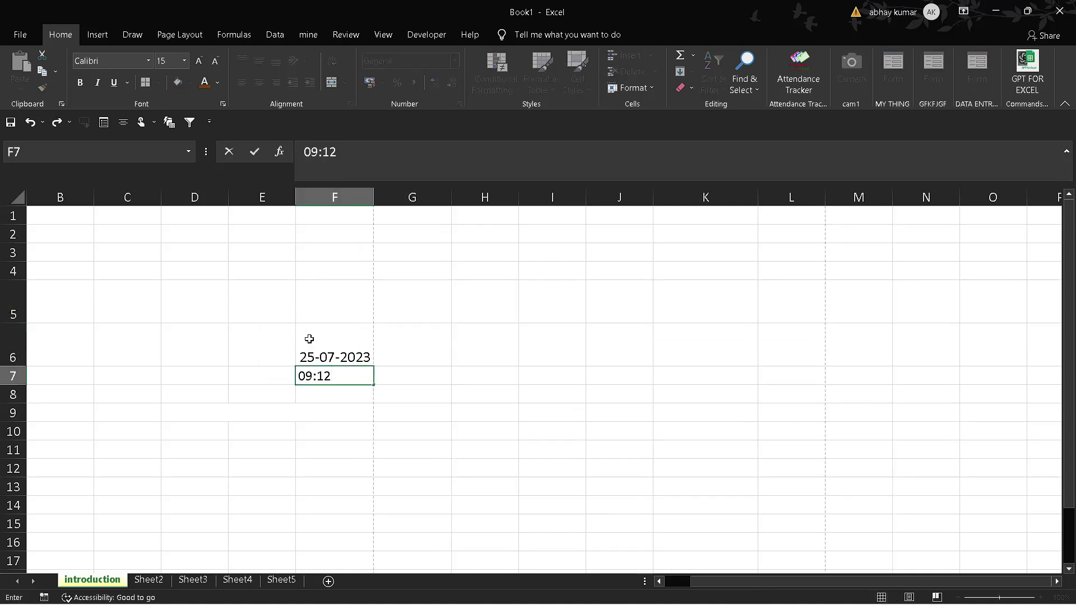
click(607, 474)
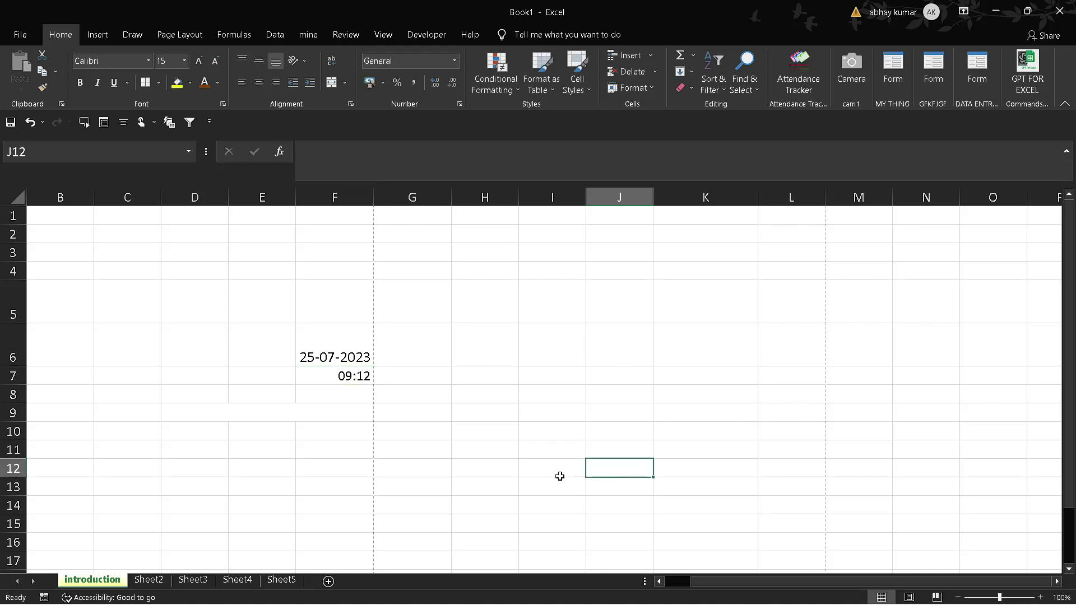
Step: Open the cell format settings for the date in F6 and choose the date type "Wednesday, 14 March, 2012"
click(560, 476)
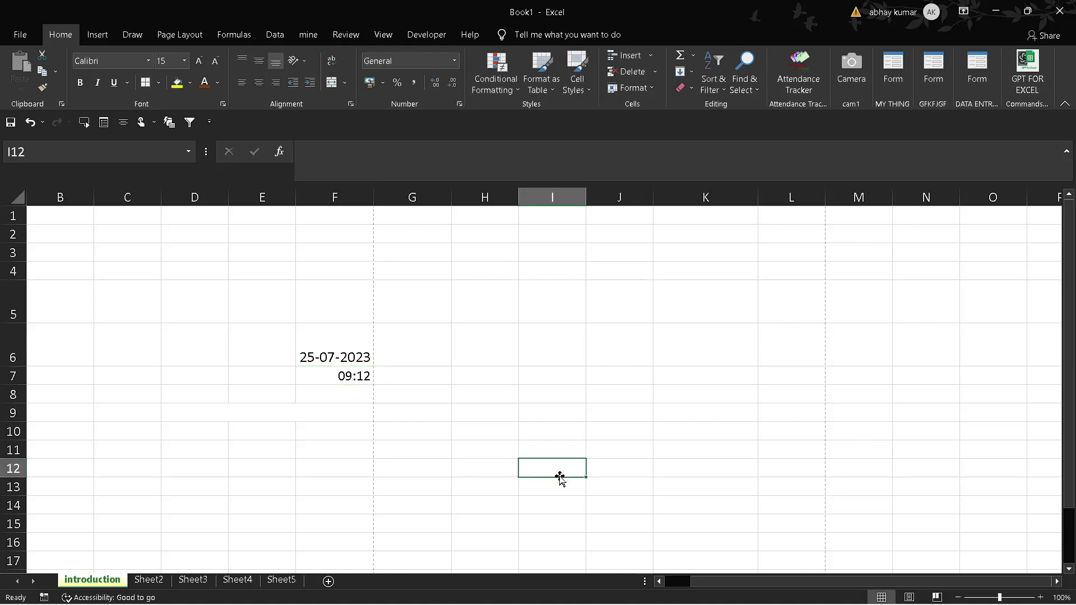
click(471, 423)
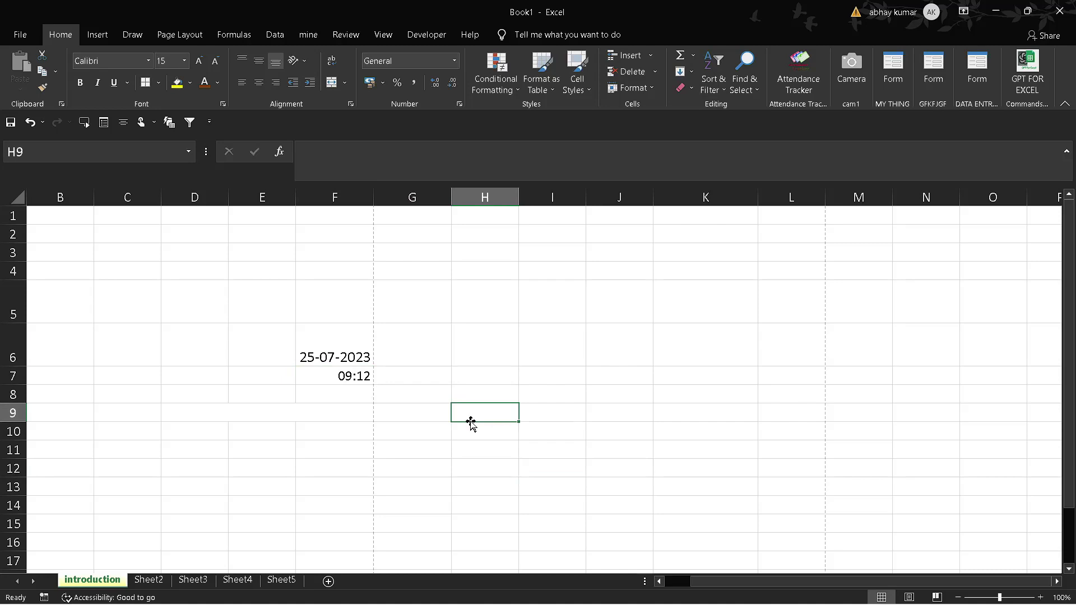
click(362, 357)
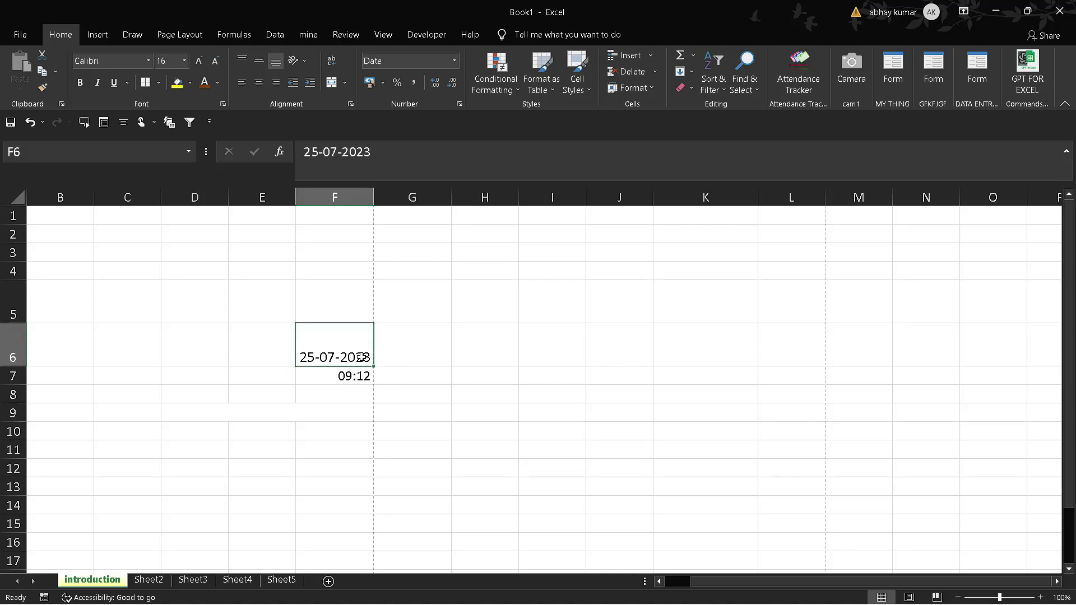
key(ctrl+1)
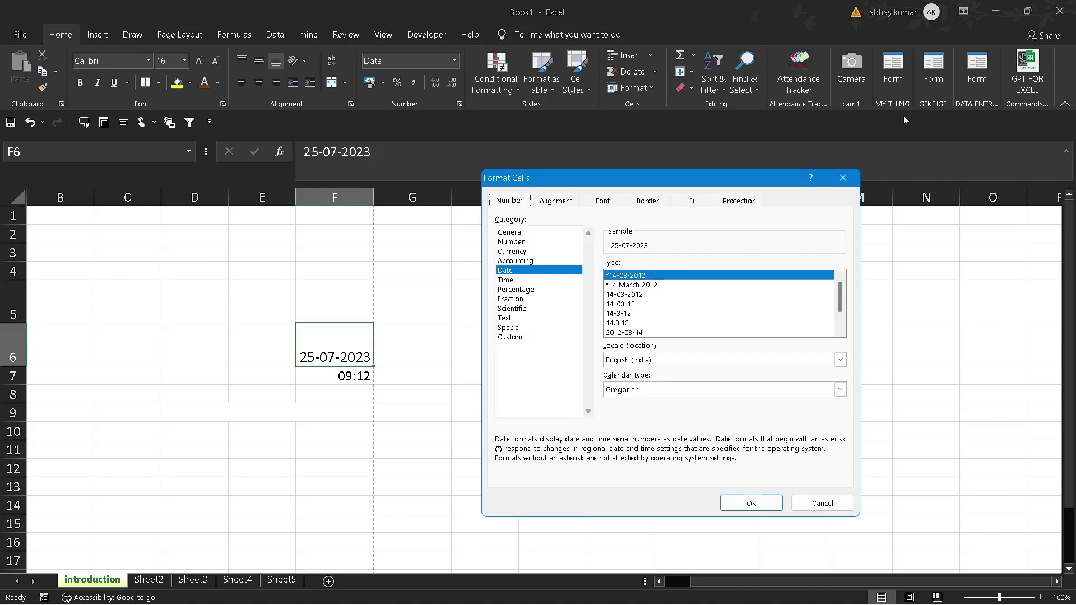
scroll(840, 303, down, 1)
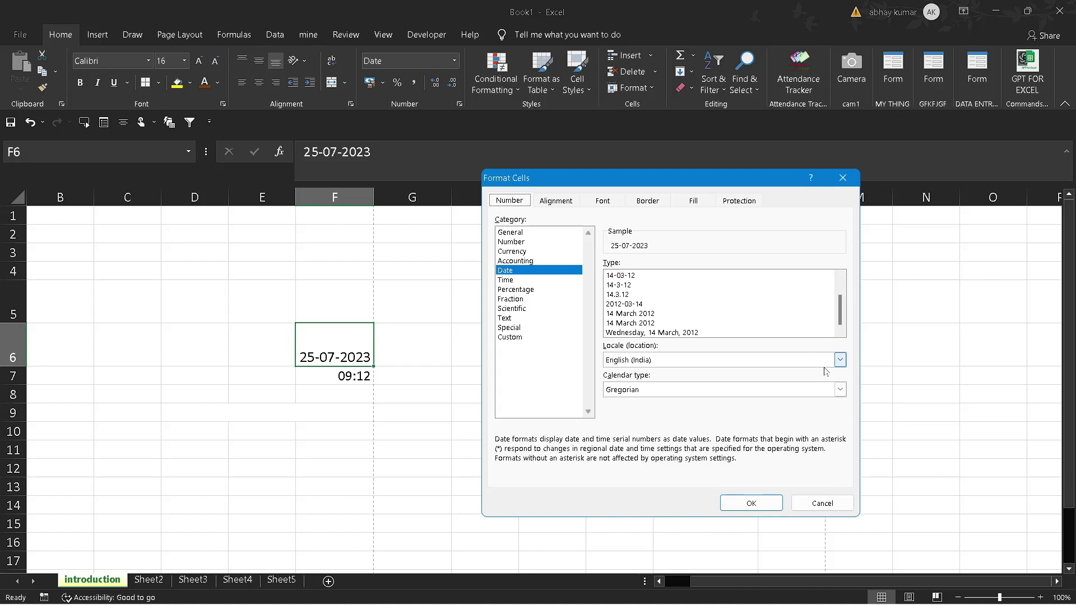
click(674, 333)
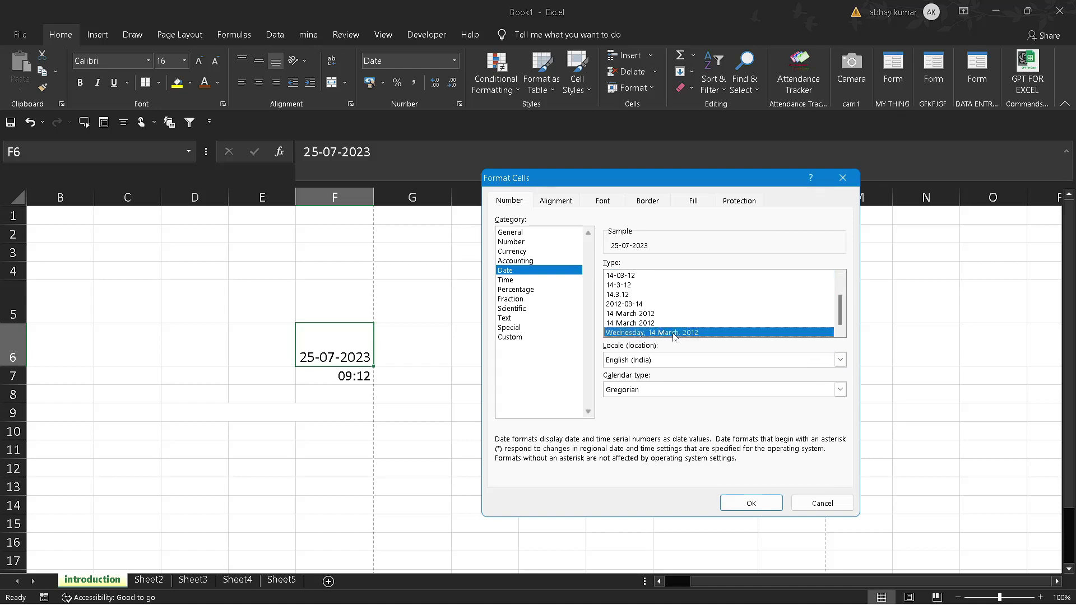
Step: Review the Currency, Number and Accounting format categories for F6, including the list of Accounting currency symbols
click(531, 253)
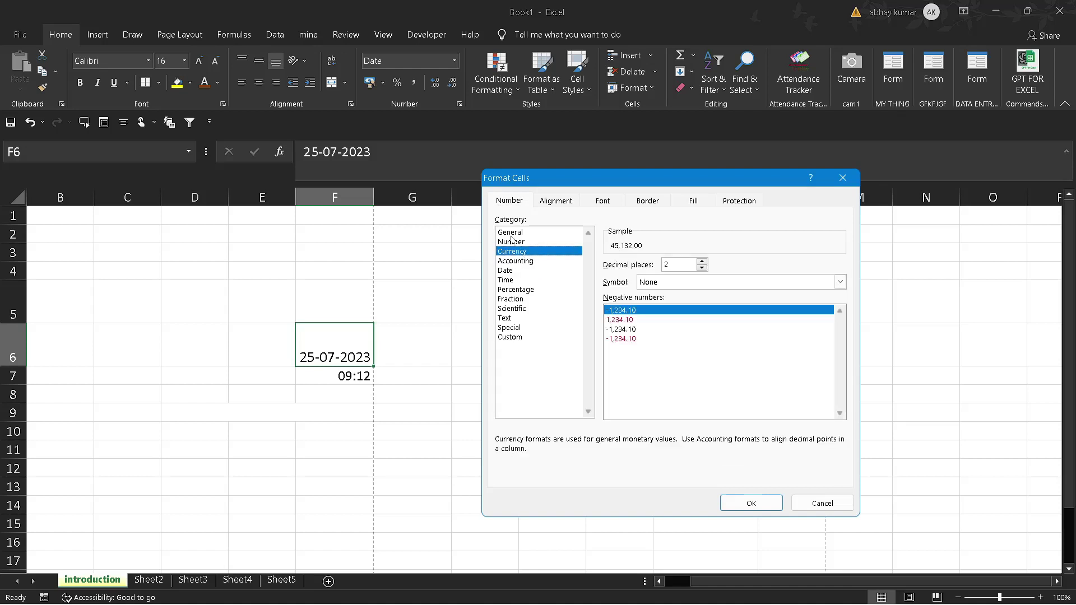
click(512, 242)
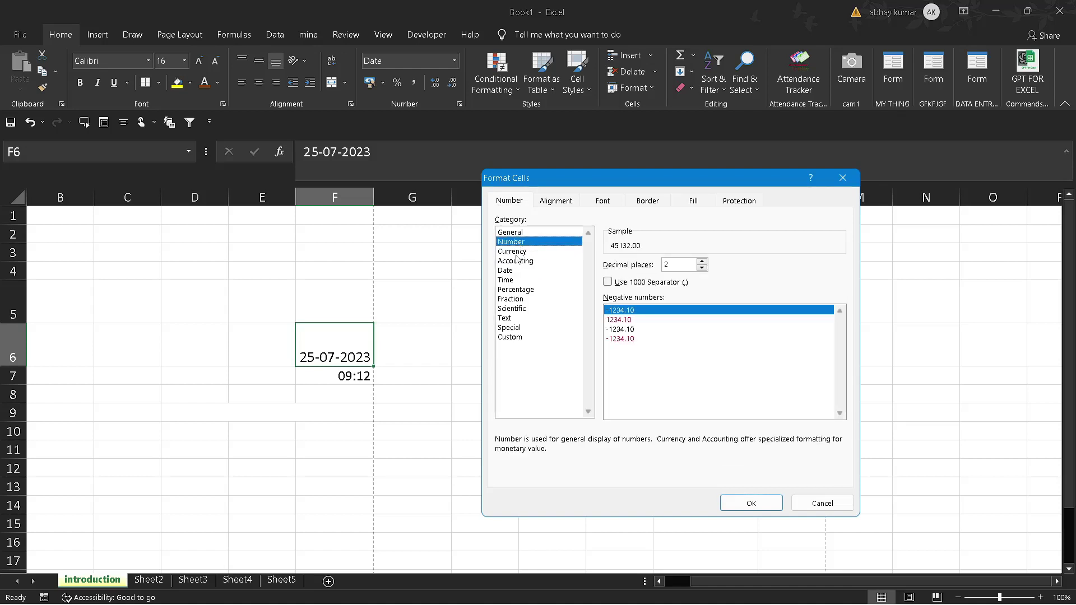
click(517, 252)
click(519, 261)
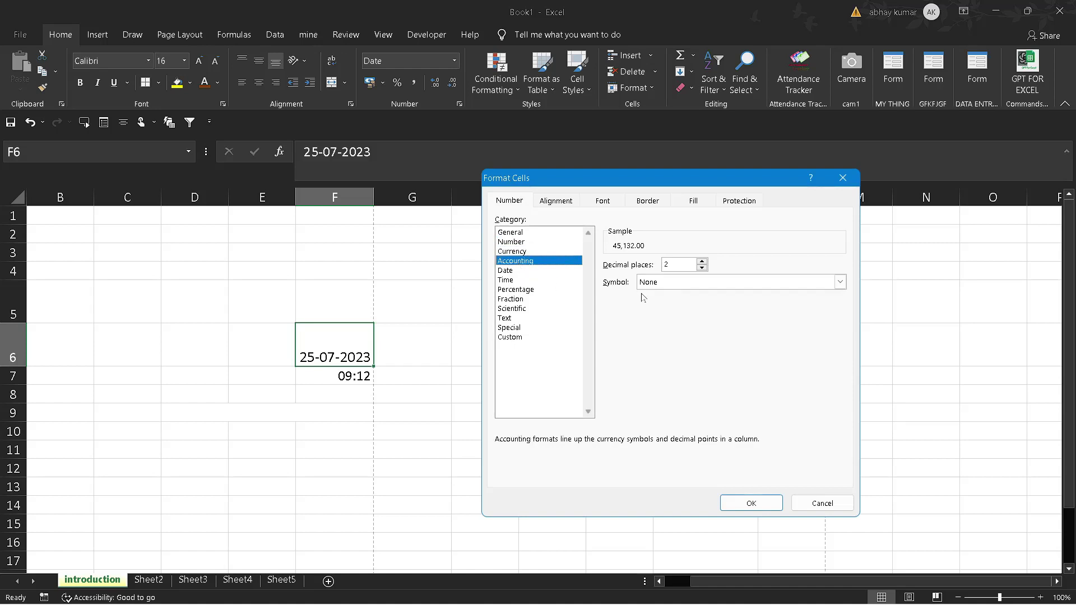
click(666, 284)
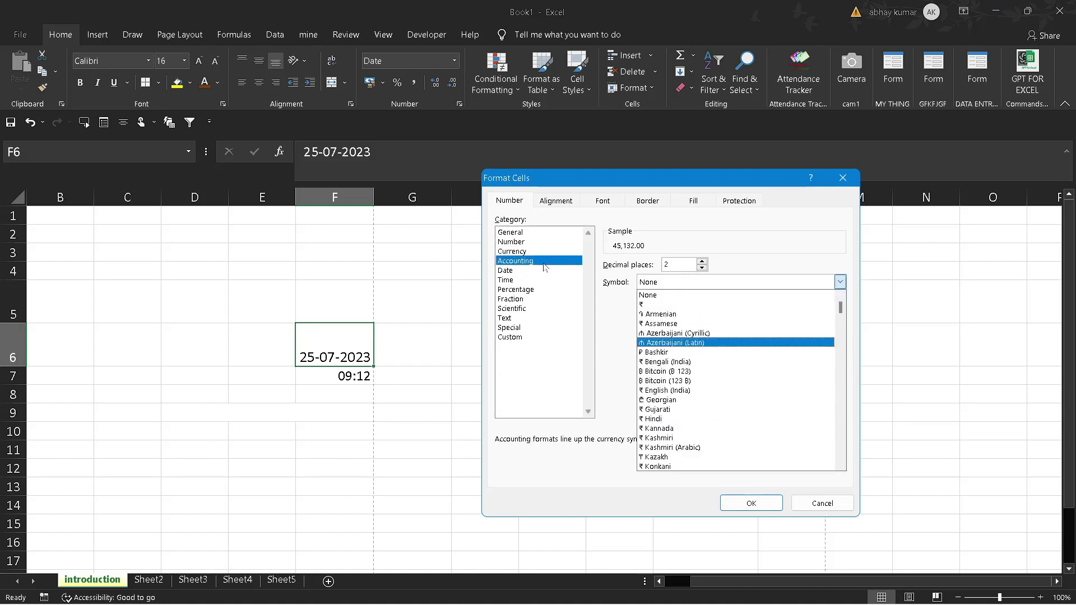
Step: Look through the number format categories for cell F6 and apply the Percentage format with 2 decimal places
click(540, 280)
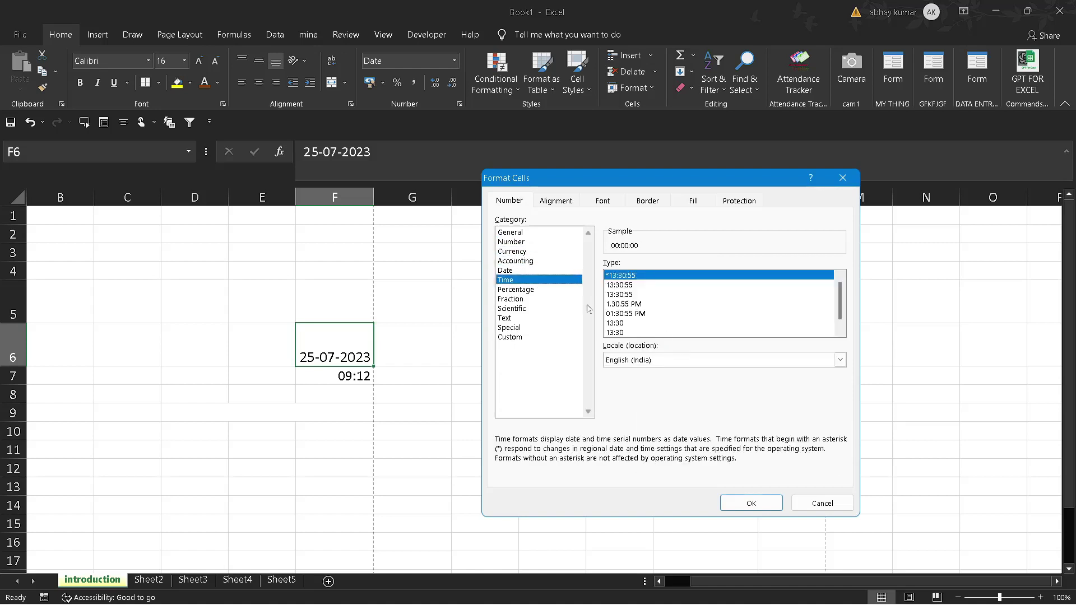
click(542, 309)
click(548, 318)
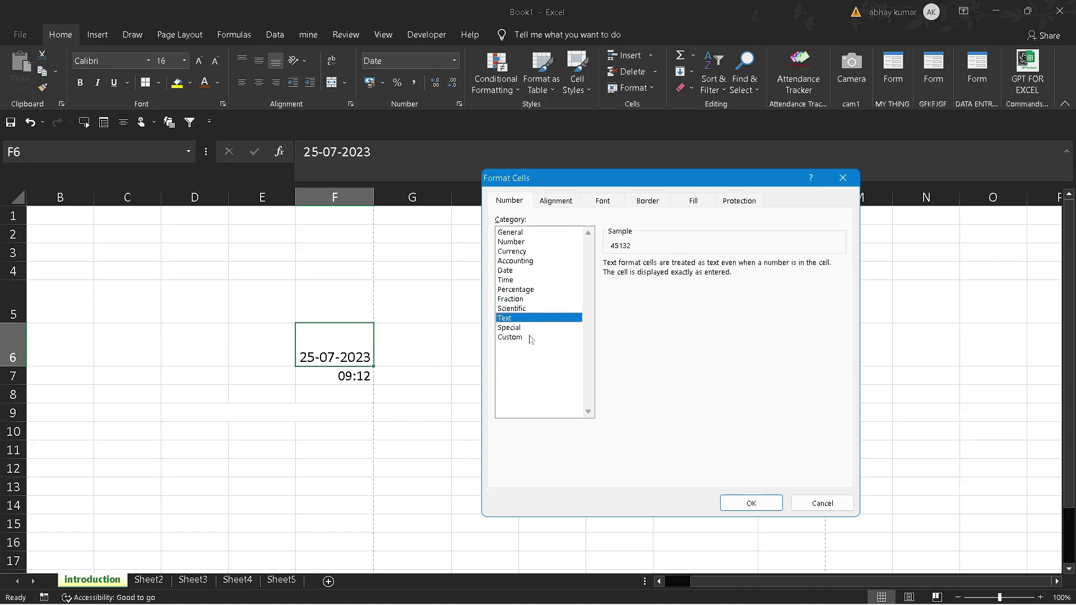
click(521, 328)
click(542, 337)
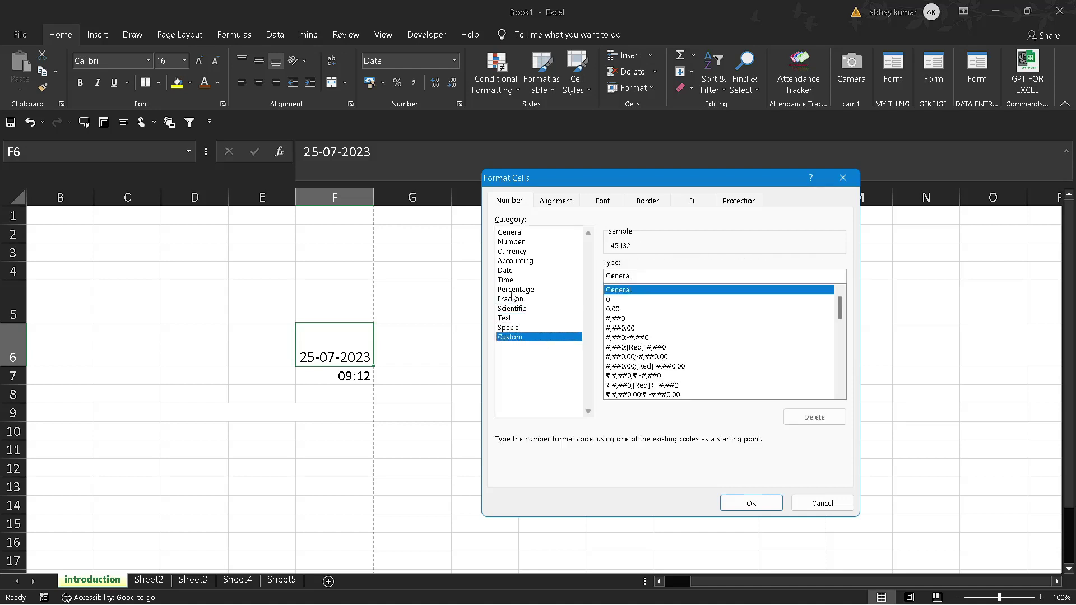
click(512, 290)
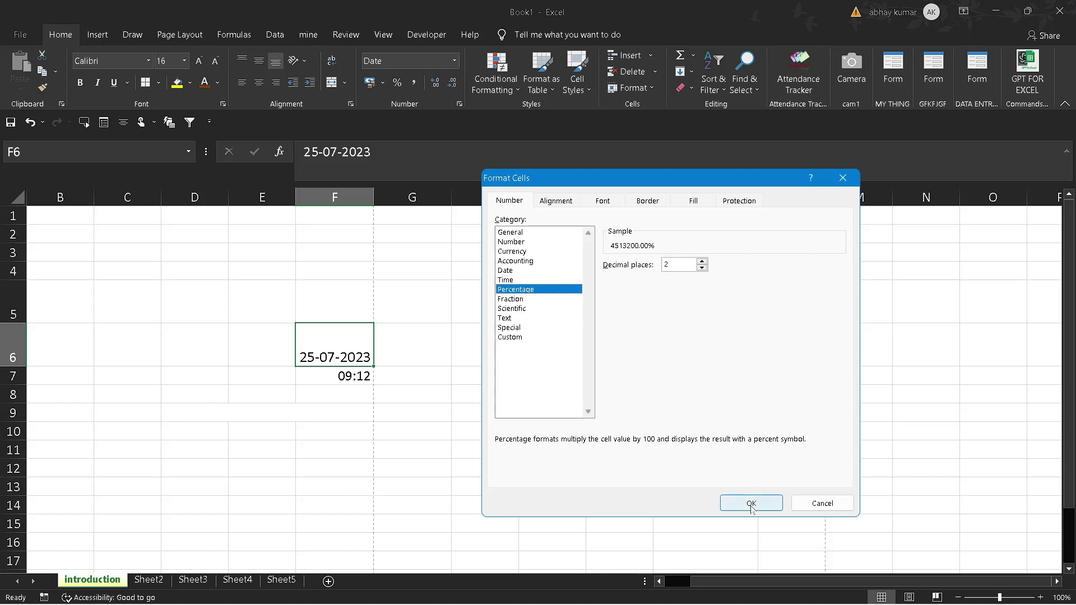
click(750, 503)
click(519, 432)
click(381, 329)
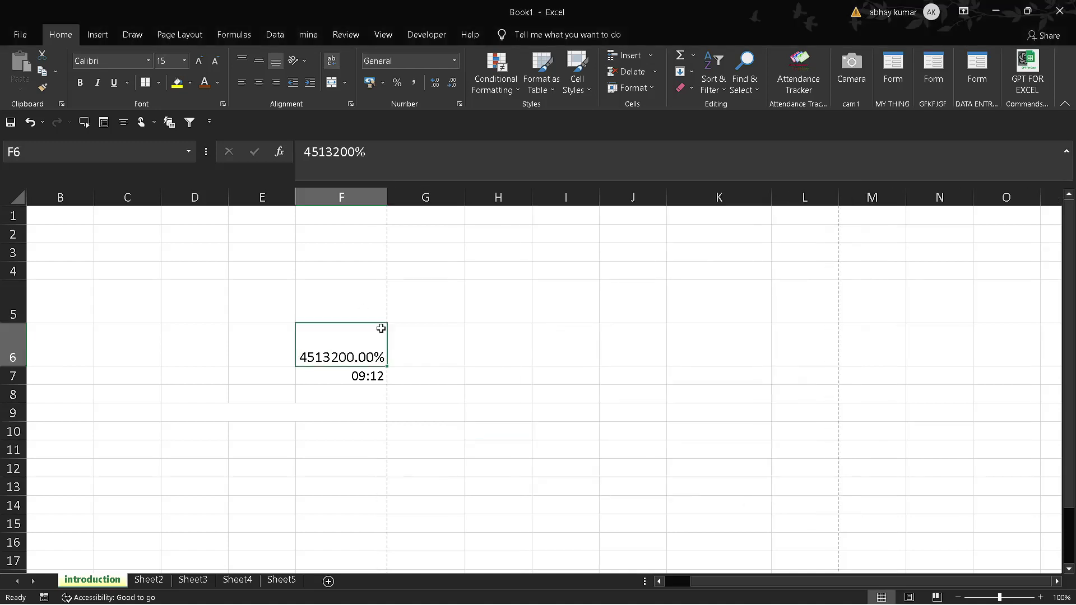
Step: Clear cell F6 and insert the current date, 25-07-2023, in it again
key(Delete)
key(ctrl+t)
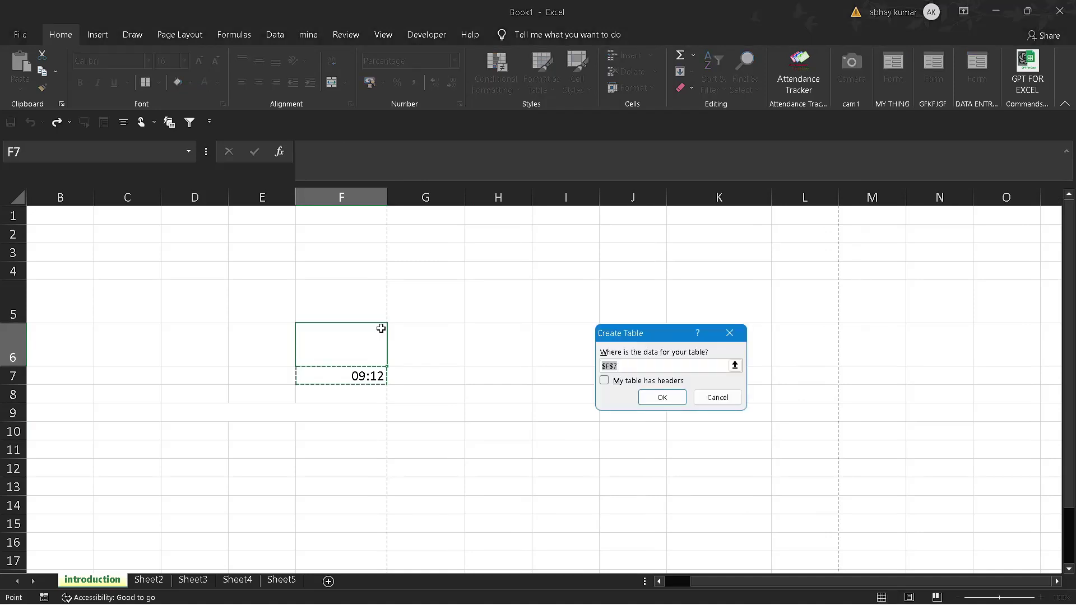
click(730, 333)
key(ctrl+semicolon)
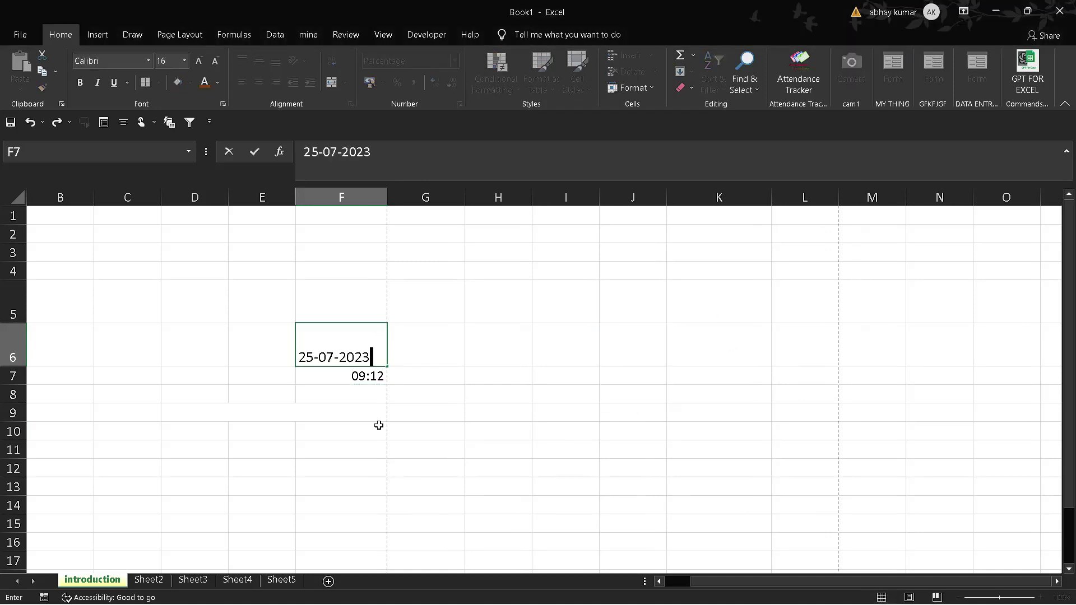
key(Tab)
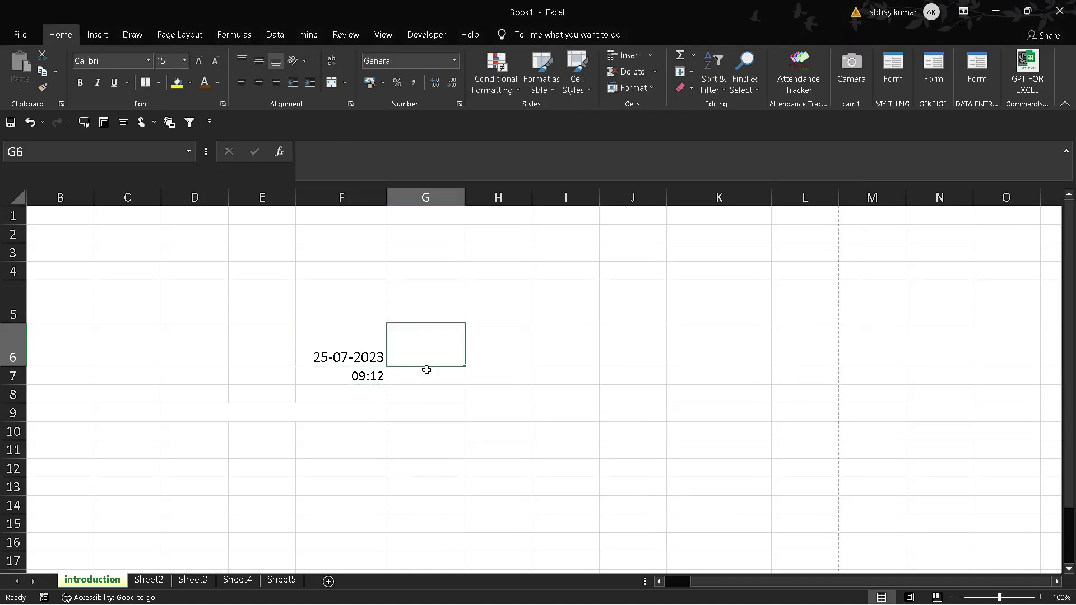
click(482, 423)
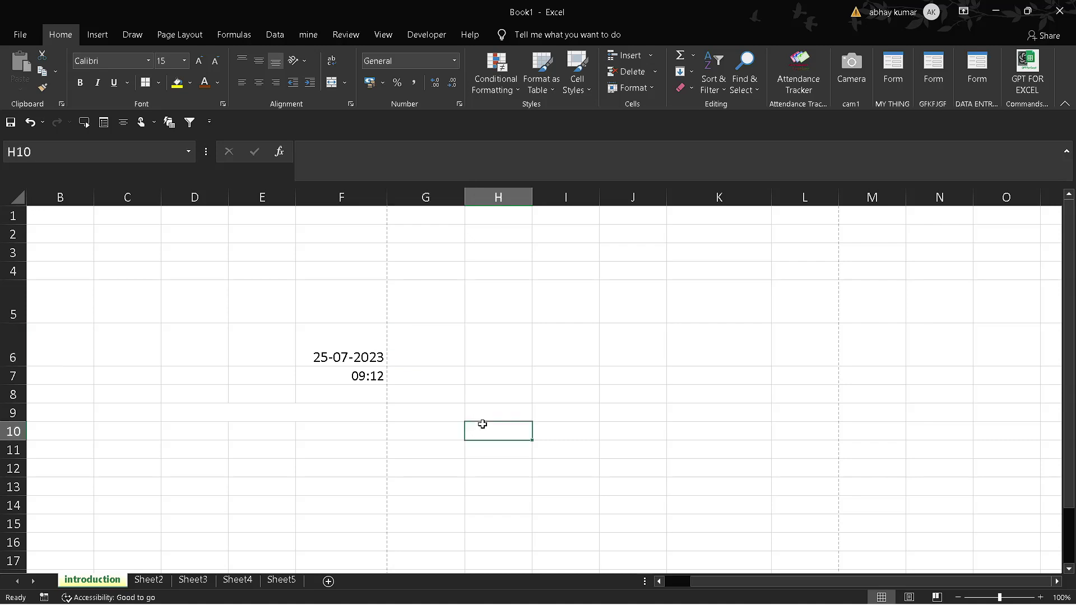
click(626, 373)
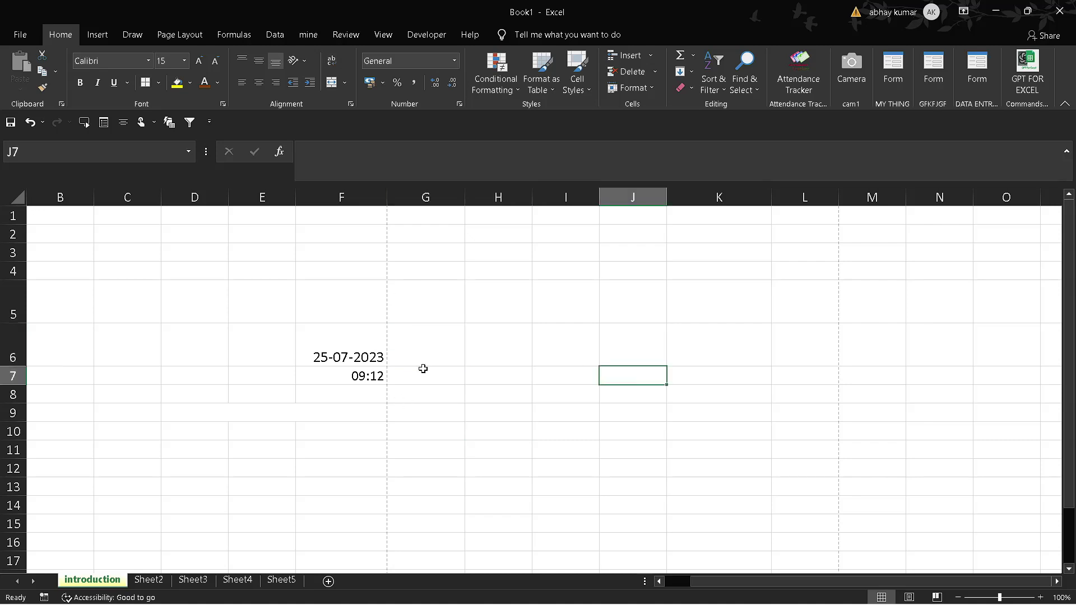
Step: Convert the range F5:F7 into a table with the "My table has headers" option turned off
click(340, 333)
key(Up)
key(shift+Down)
key(shift+Down)
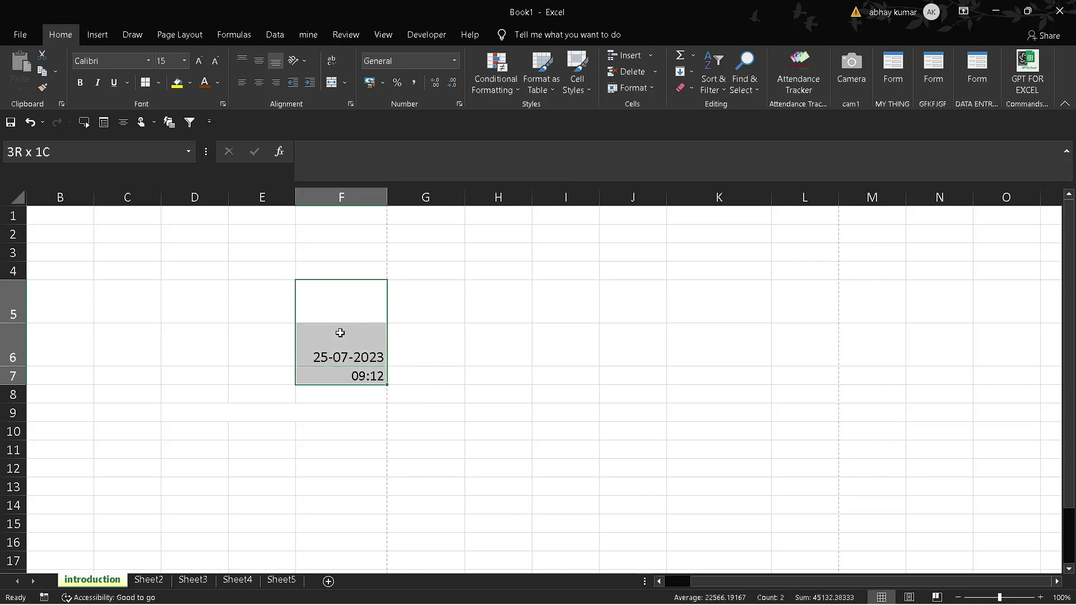
key(ctrl+t)
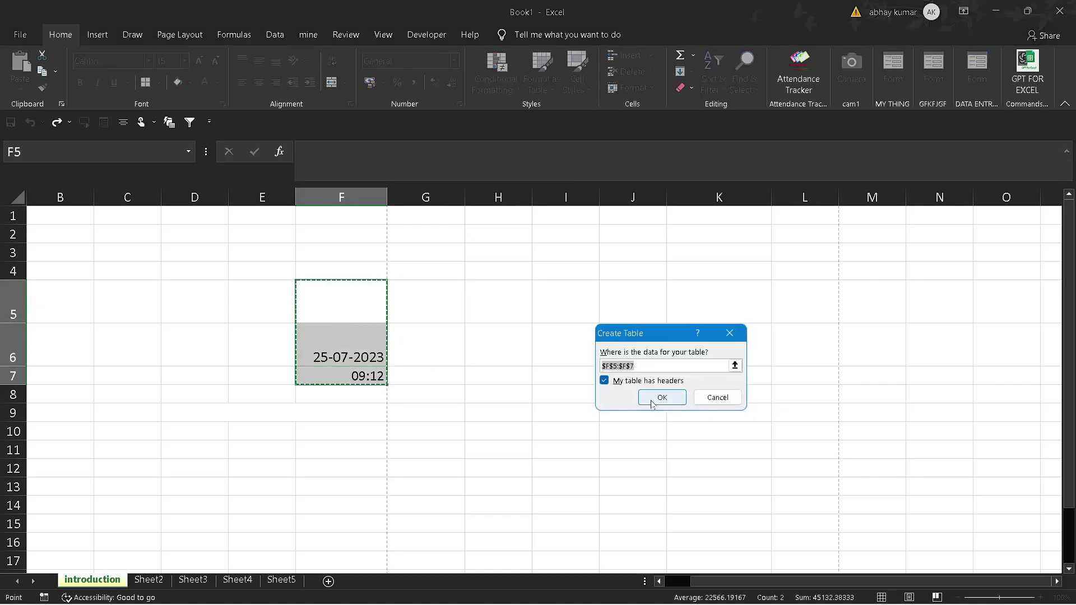
key(Tab)
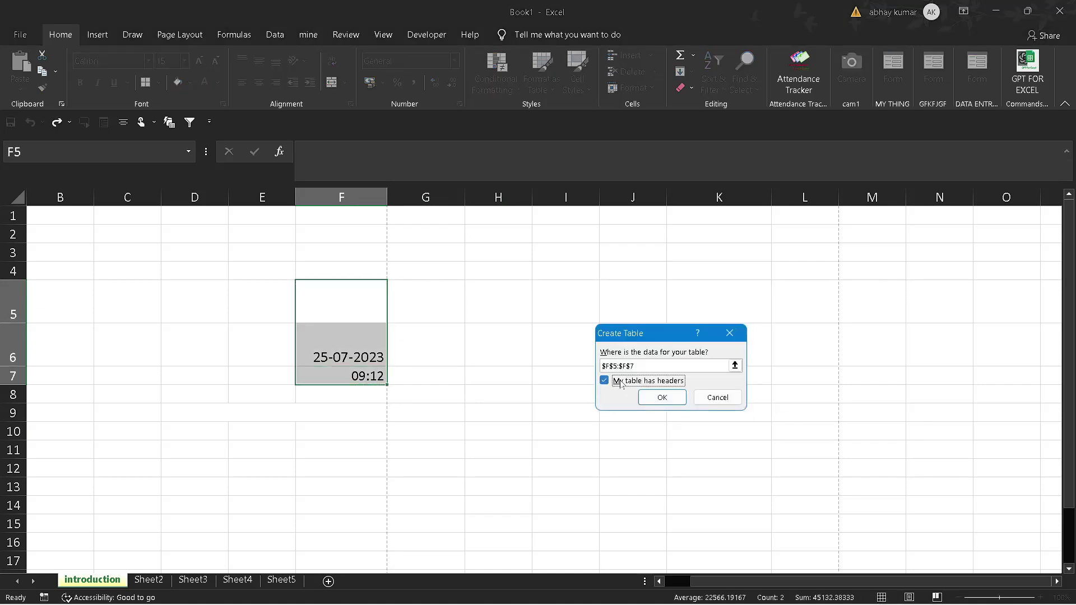
key(space)
click(662, 398)
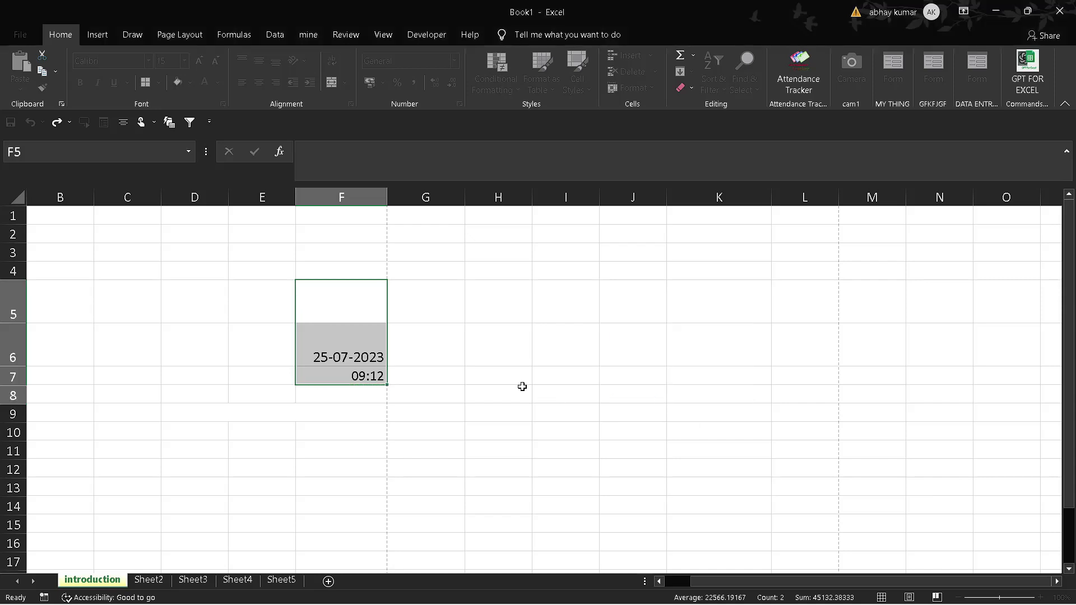
click(522, 386)
click(341, 303)
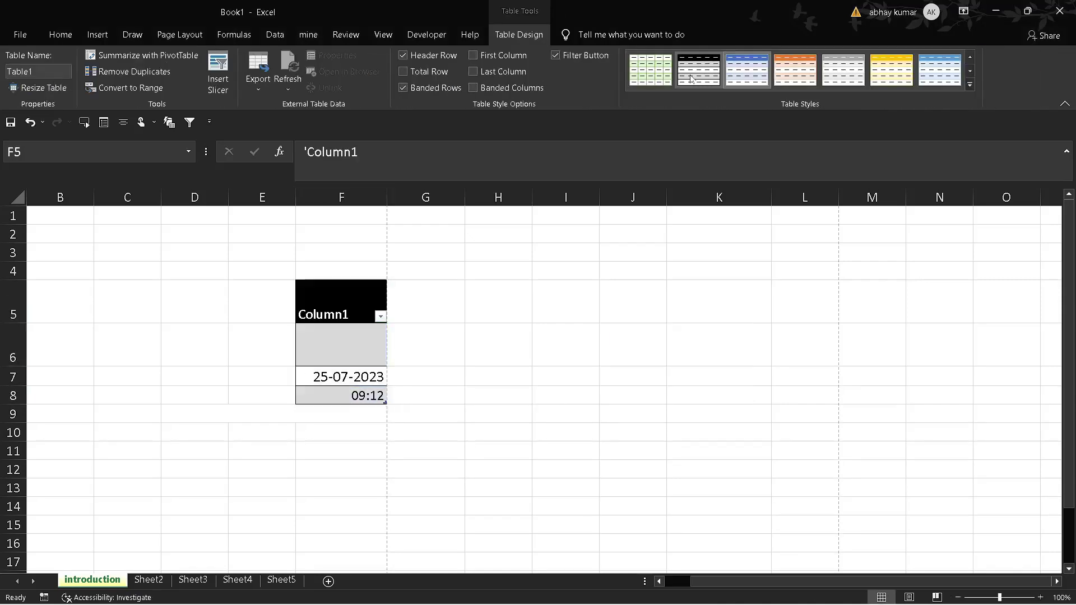
Step: Restyle the table through Format as Table with a Medium style that has a black header and grey banded rows
click(58, 35)
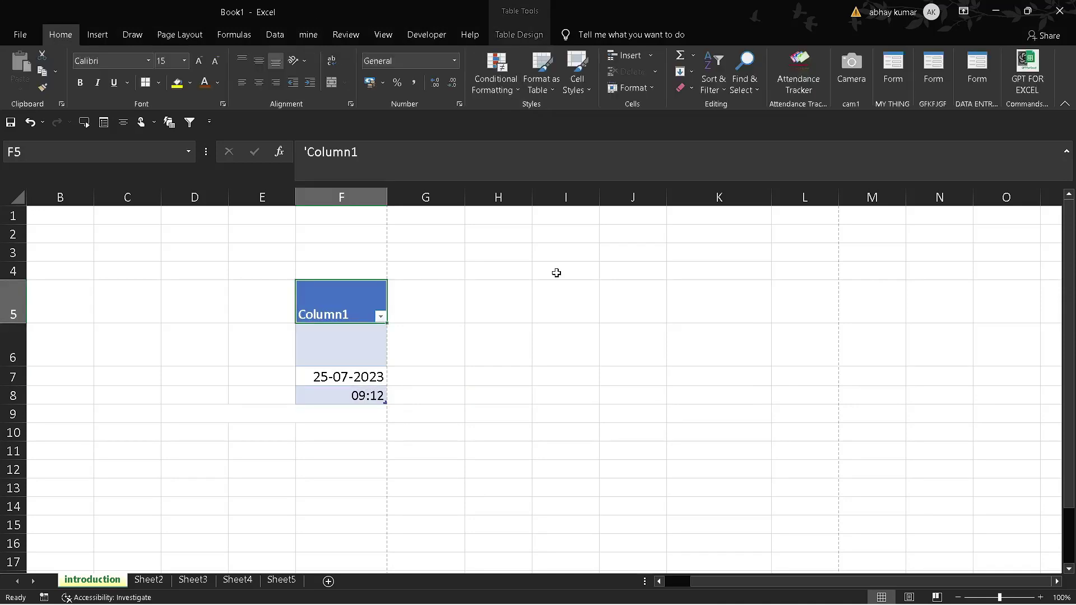
click(543, 84)
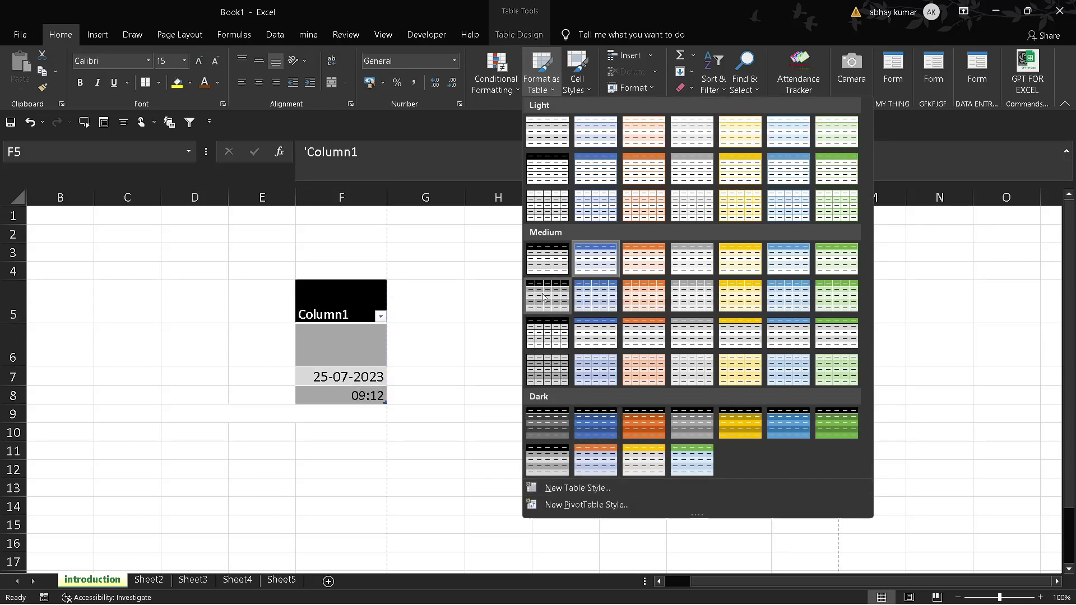
click(547, 362)
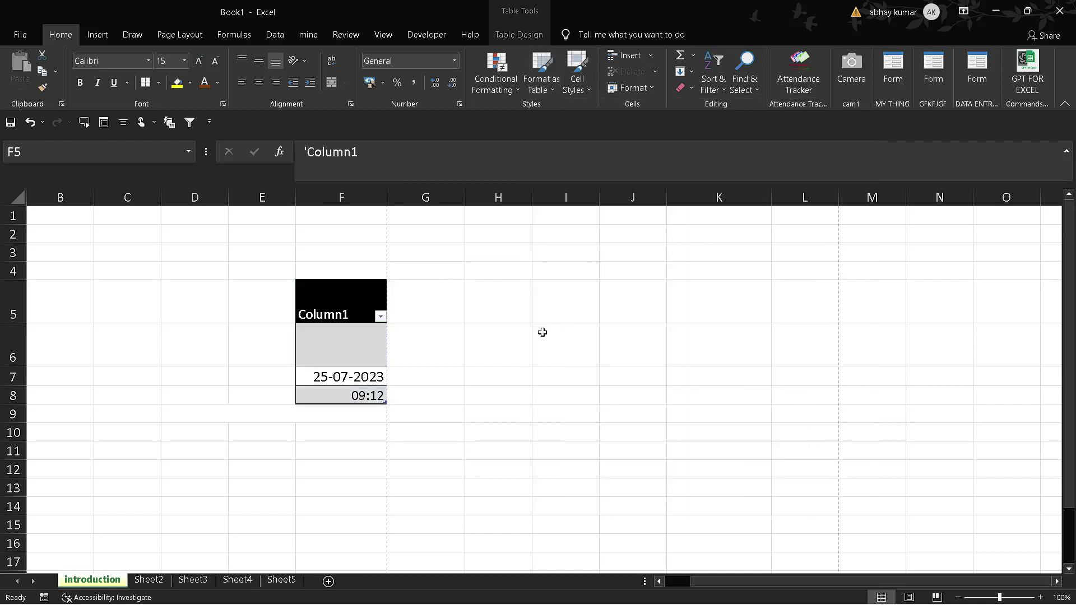
click(542, 332)
Step: Clear the contents of the table's data rows F6:F8, including the date and time
drag(341, 348, 342, 396)
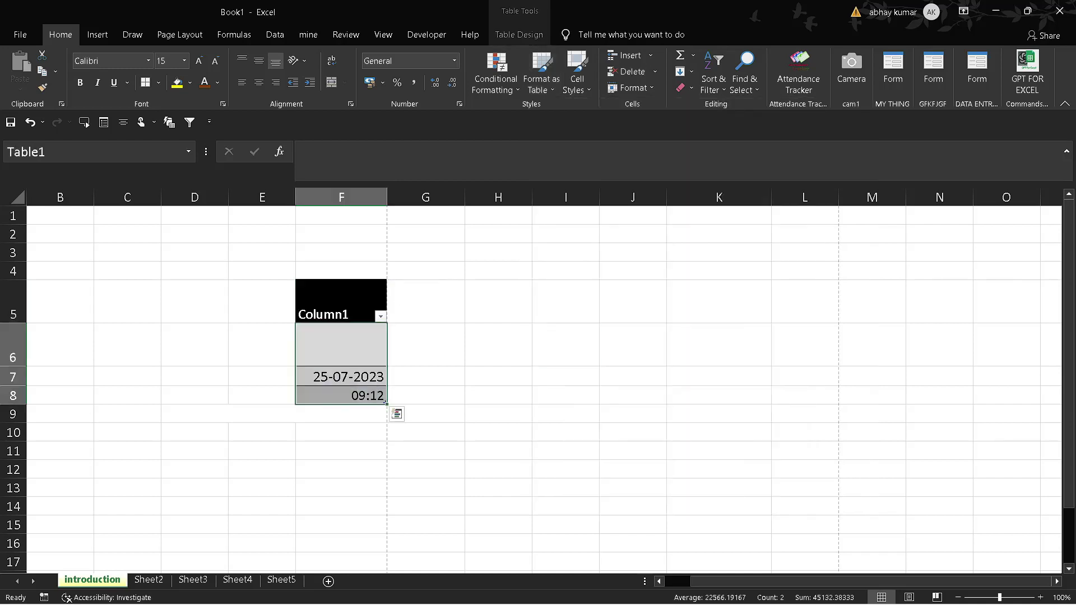
click(459, 358)
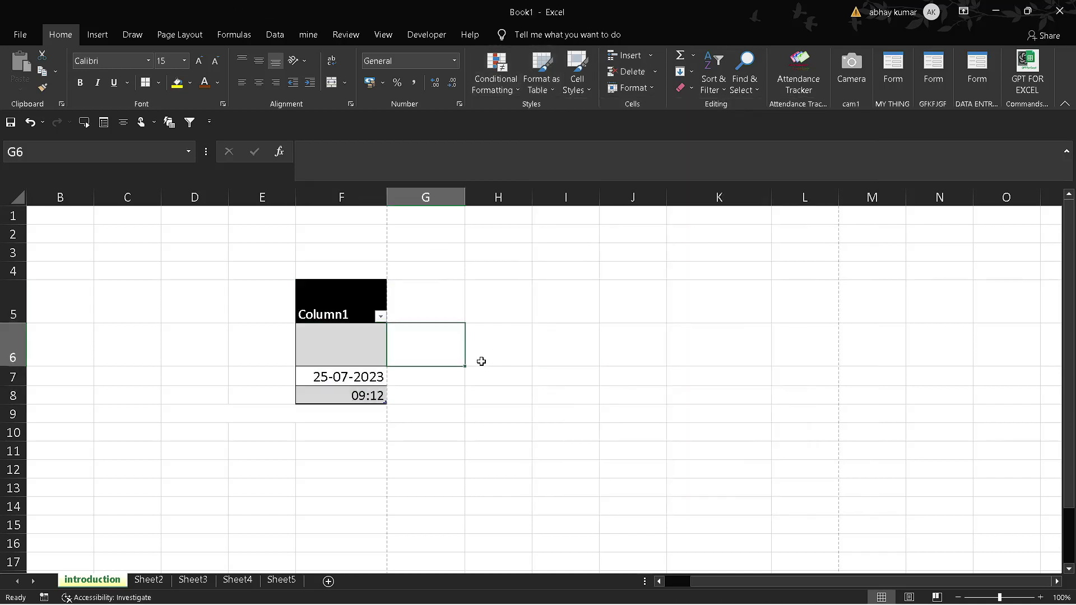
click(369, 361)
drag(369, 361, 369, 395)
key(Delete)
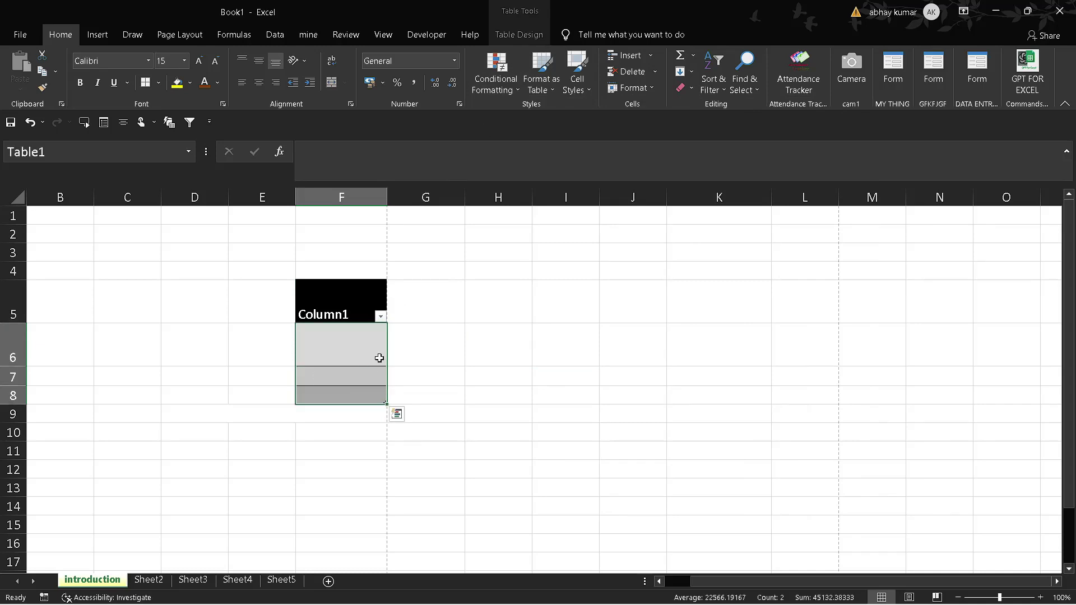
Step: Enter the sample text "fgdfg" in row 9 directly below the table and "fgfdg" in cell F10
click(360, 420)
text(fgdfg)
key(Tab)
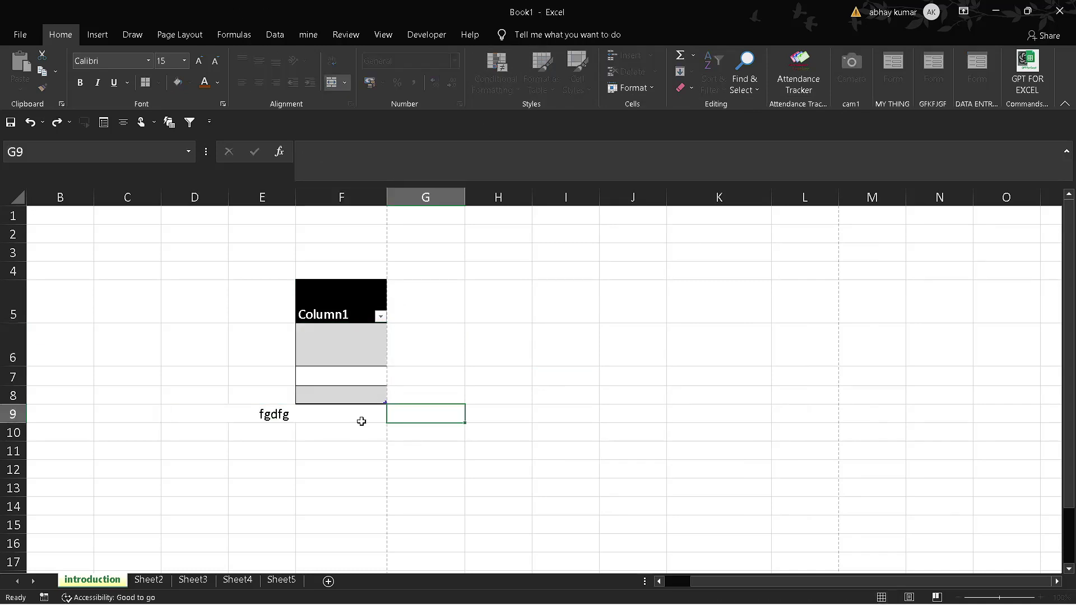
click(383, 415)
key(Right)
key(Down)
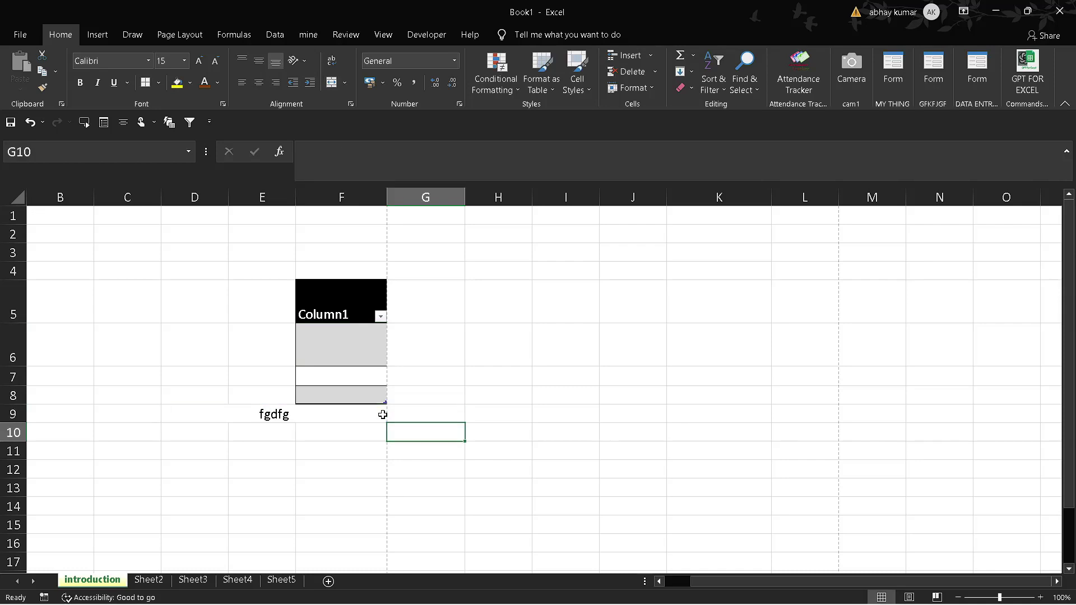
key(Left)
text(fgfdg)
key(Tab)
click(613, 324)
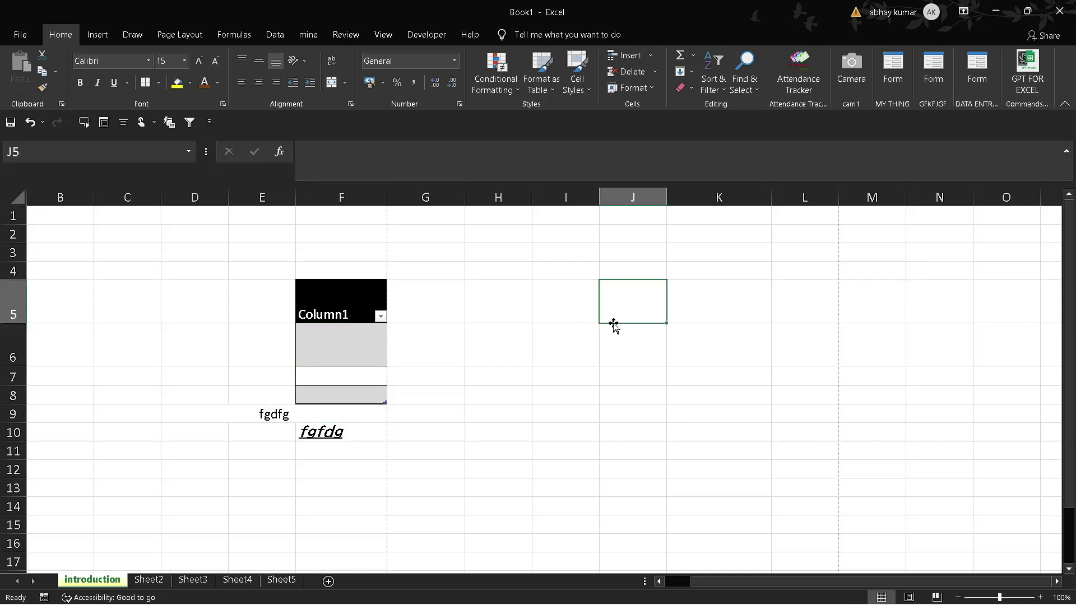
click(608, 414)
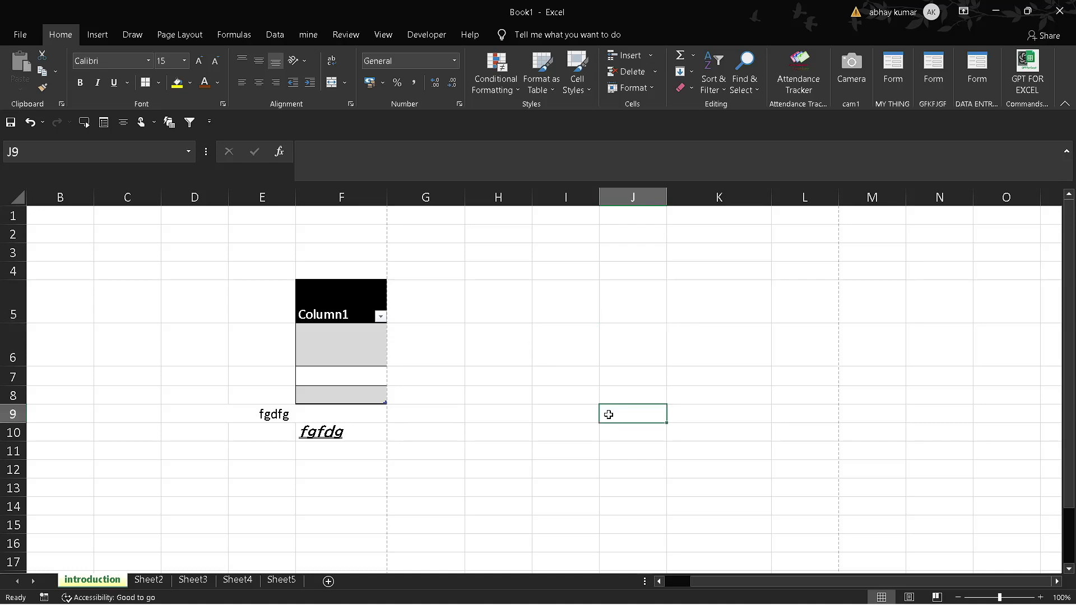
Step: Enter the number 12 in cell C23, in the empty area below the table
click(105, 474)
key(Down)
key(Down)
key(Down)
key(Down)
key(Down)
key(Down)
key(Down)
key(Down)
key(Down)
key(Down)
key(Down)
key(Down)
key(Down)
key(Down)
key(Down)
key(Down)
key(Down)
key(Down)
key(Down)
key(Down)
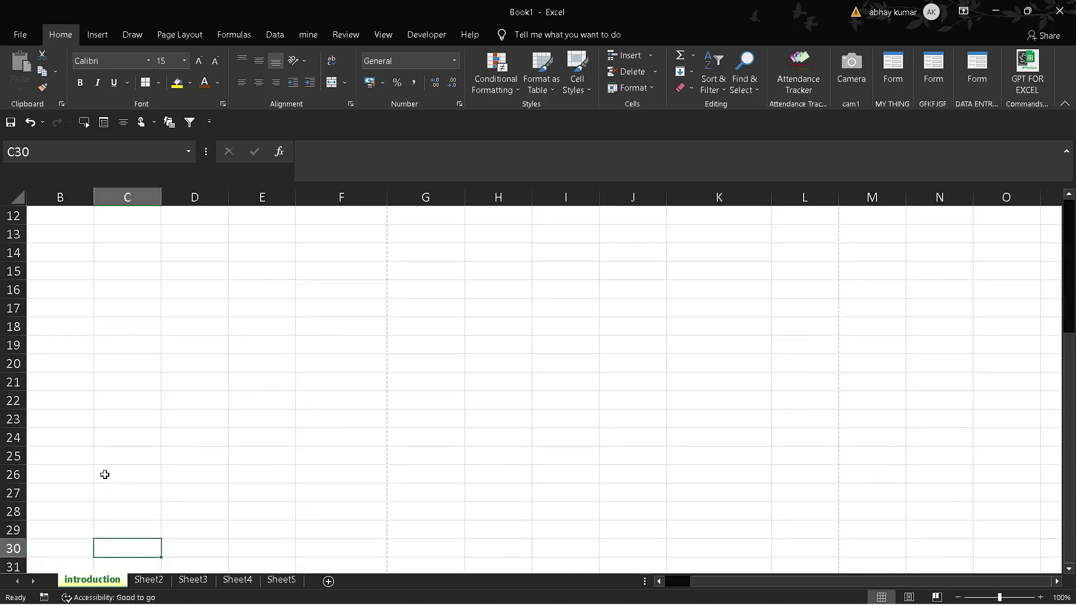
click(128, 236)
text(1)
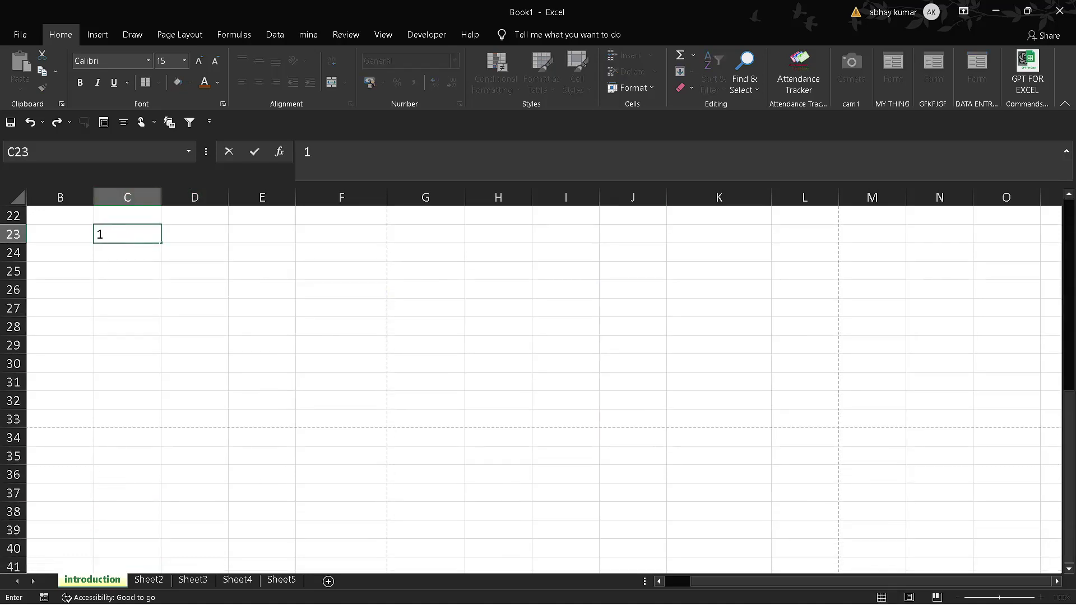
text(2)
key(Tab)
Step: Fill cell C23 down to C37 as a series increasing by 1
click(152, 234)
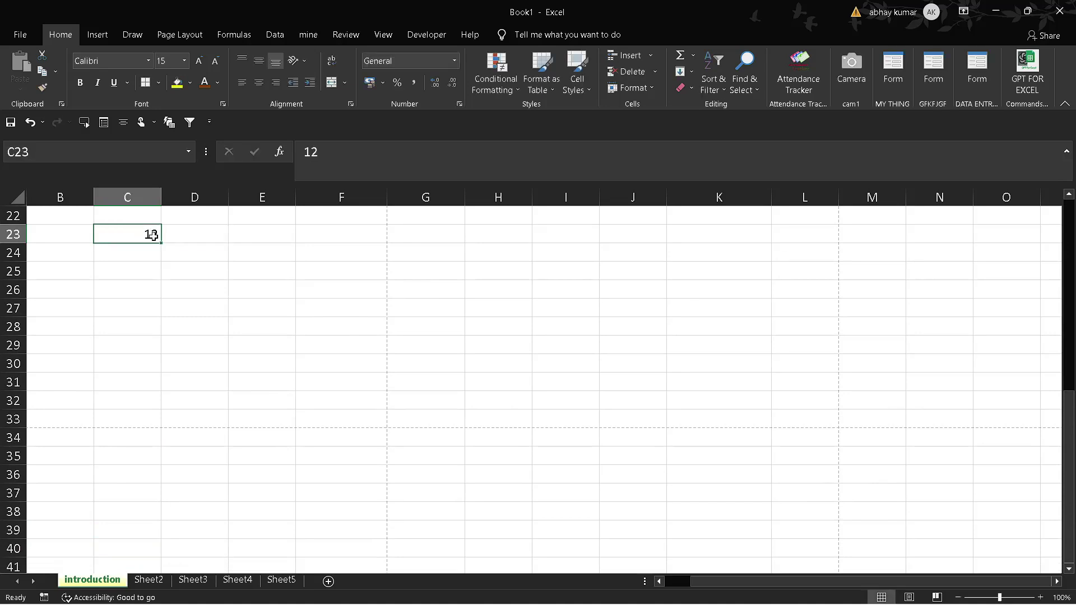
drag(159, 241, 168, 496)
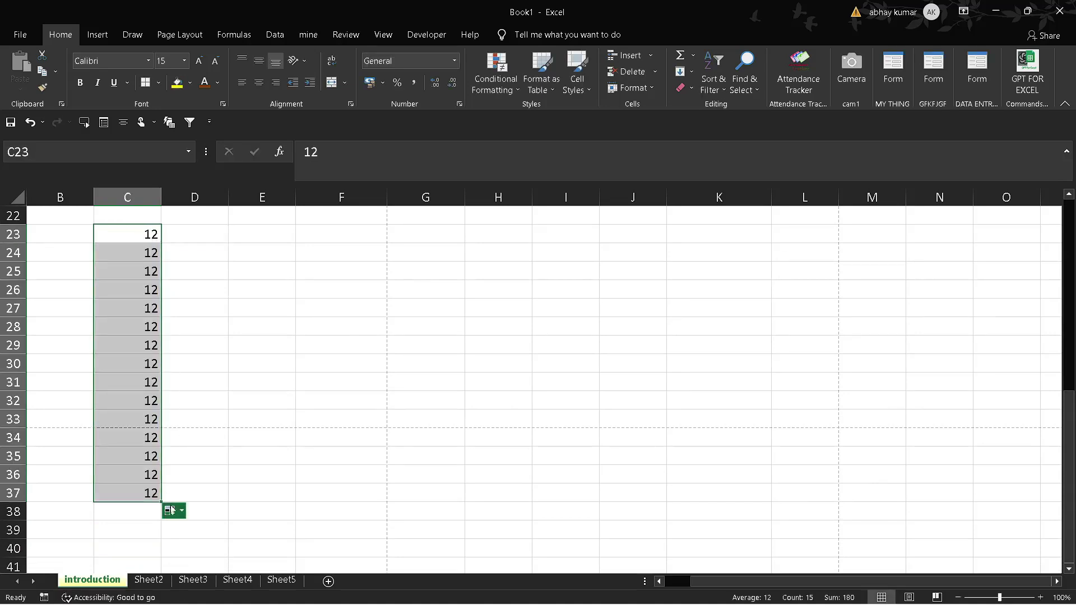
click(171, 511)
click(179, 545)
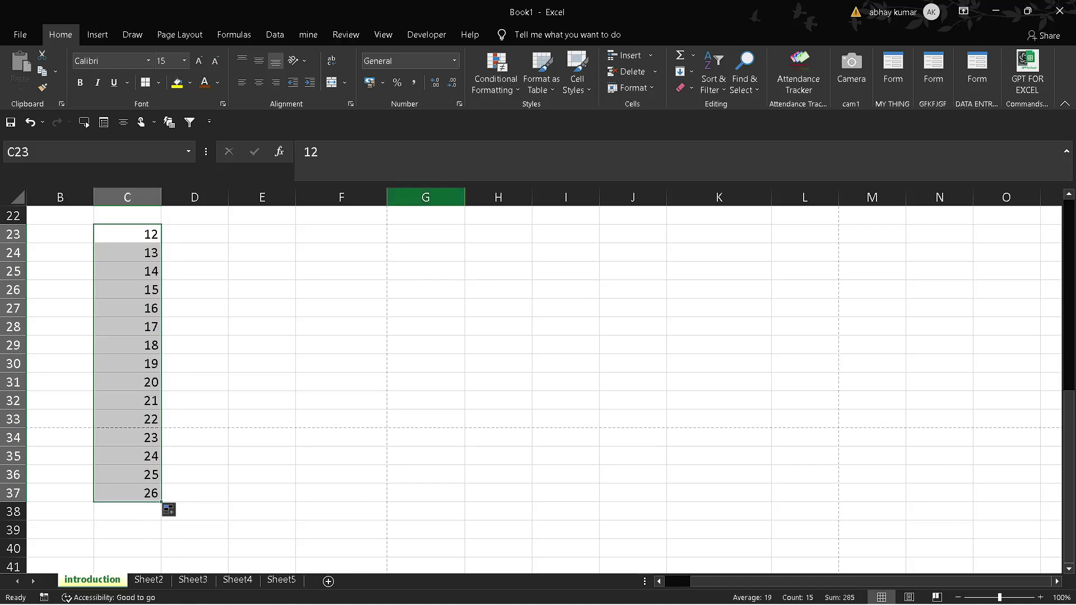
Step: Add a Less Than highlight rule to C23:C37 with value 5 and Light Red Fill with Dark Red Text
click(500, 92)
mouse_move(544, 120)
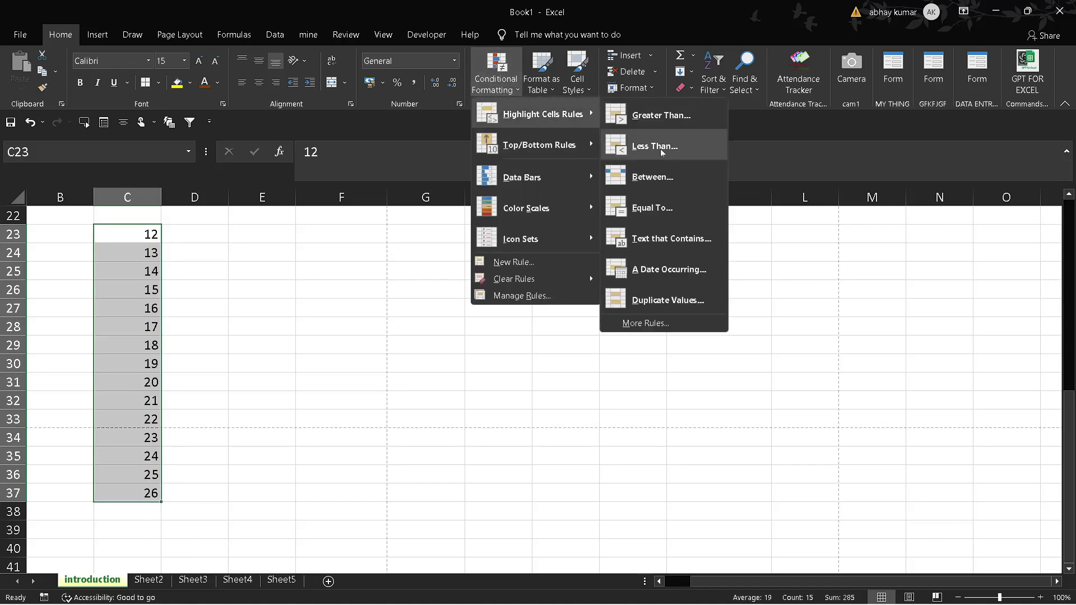
click(667, 157)
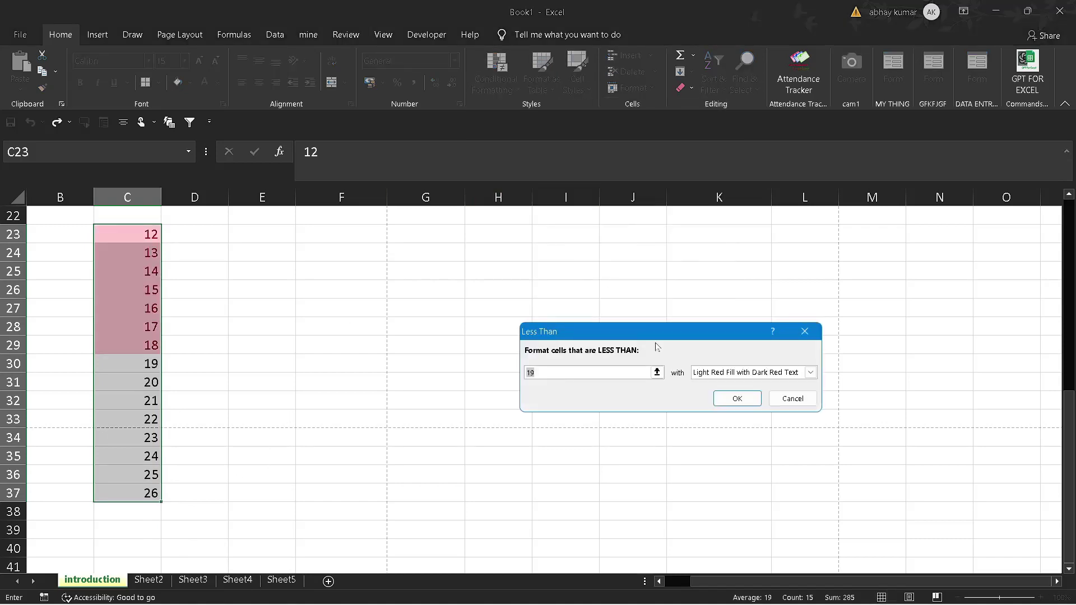
key(BackSpace)
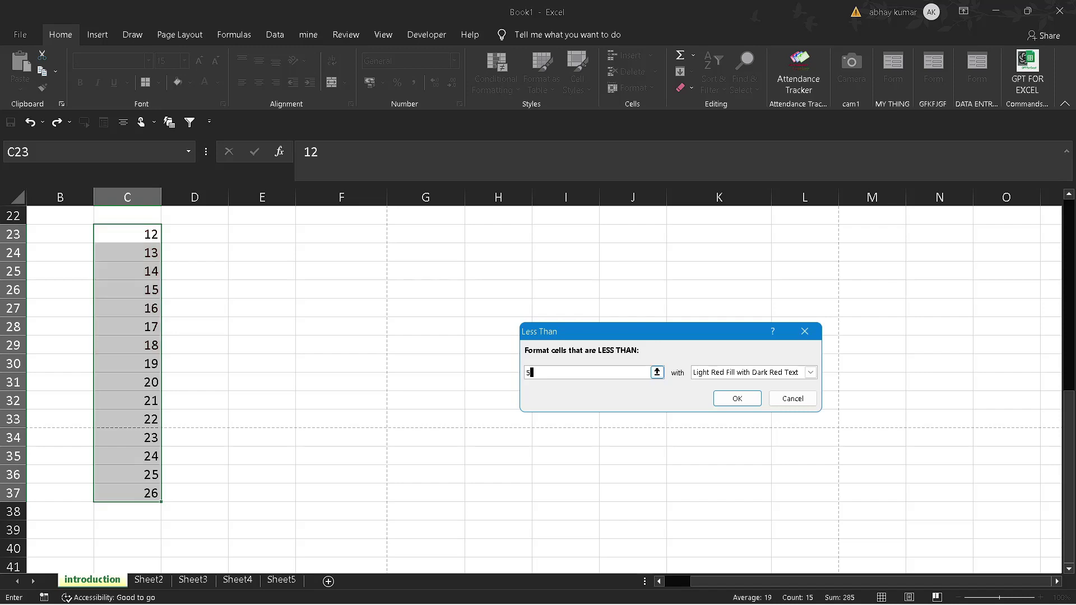
click(737, 398)
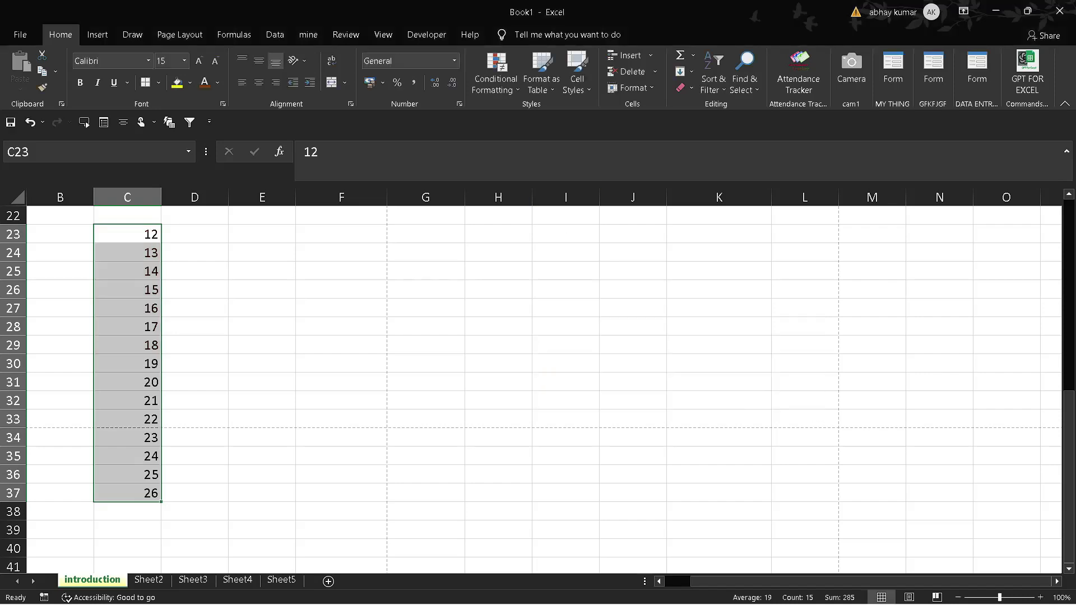
Step: Start a Greater Than highlight rule for C23:C37 with value 15 and Red Border formatting
click(498, 91)
mouse_move(557, 121)
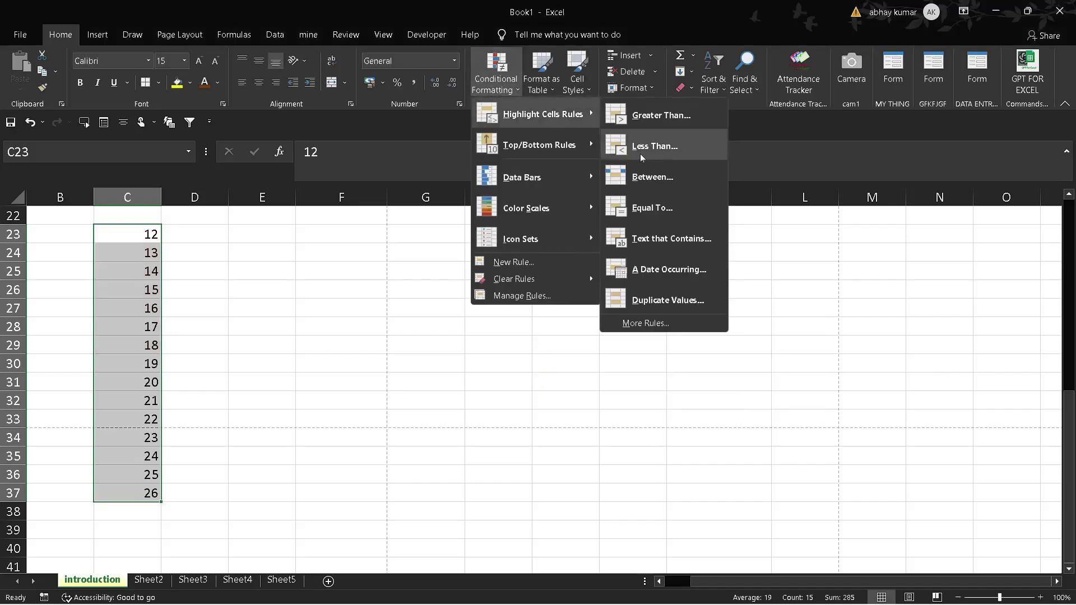
click(684, 119)
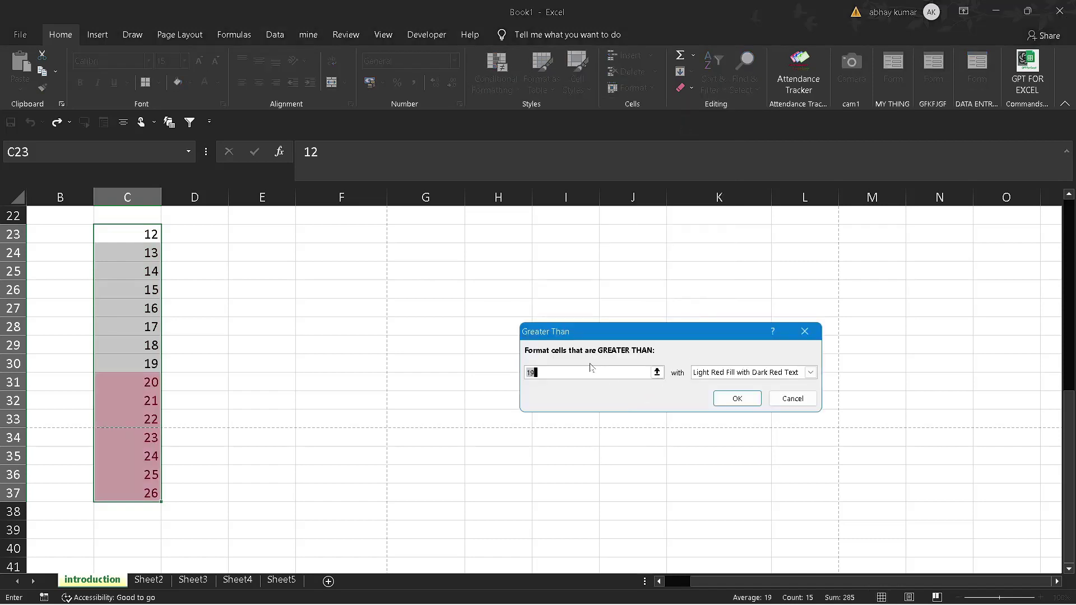
key(BackSpace)
text(15)
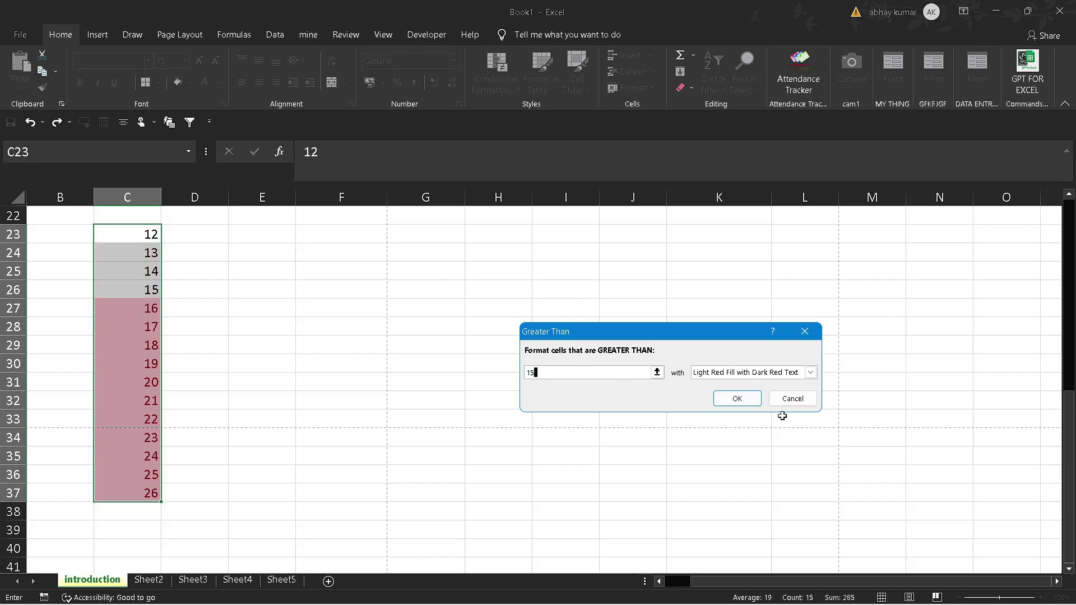
click(810, 372)
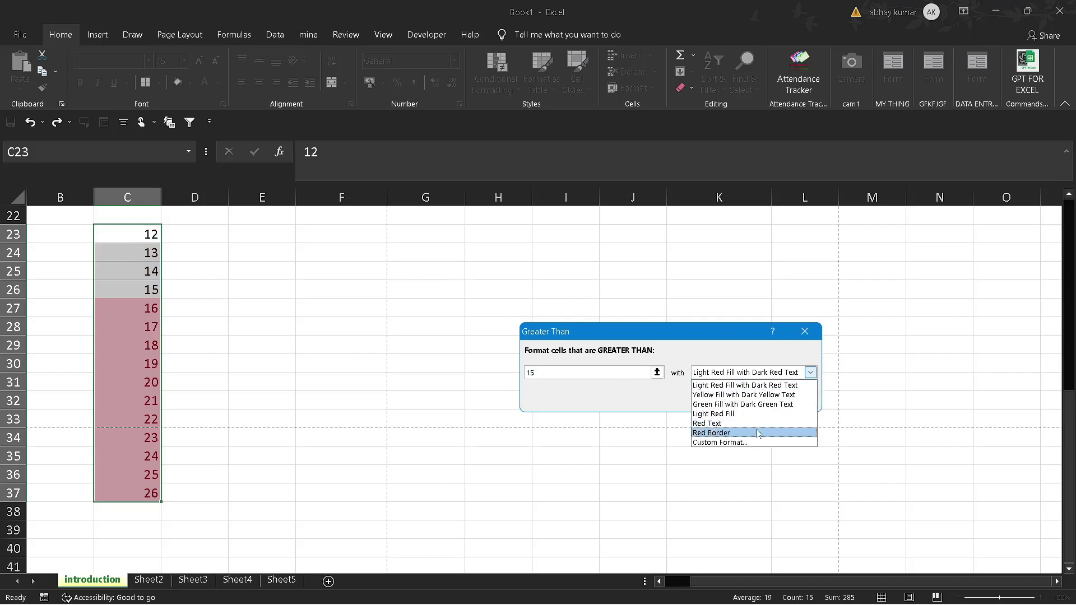
click(757, 432)
Step: Switch the Greater Than rule to a custom format and choose a light blue background fill
click(810, 372)
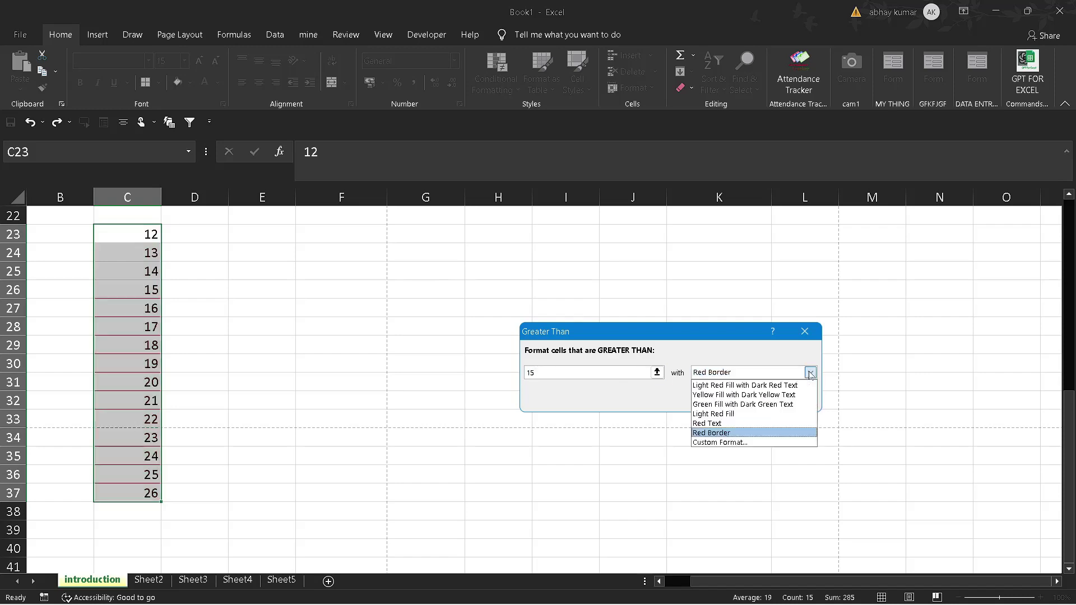
click(752, 442)
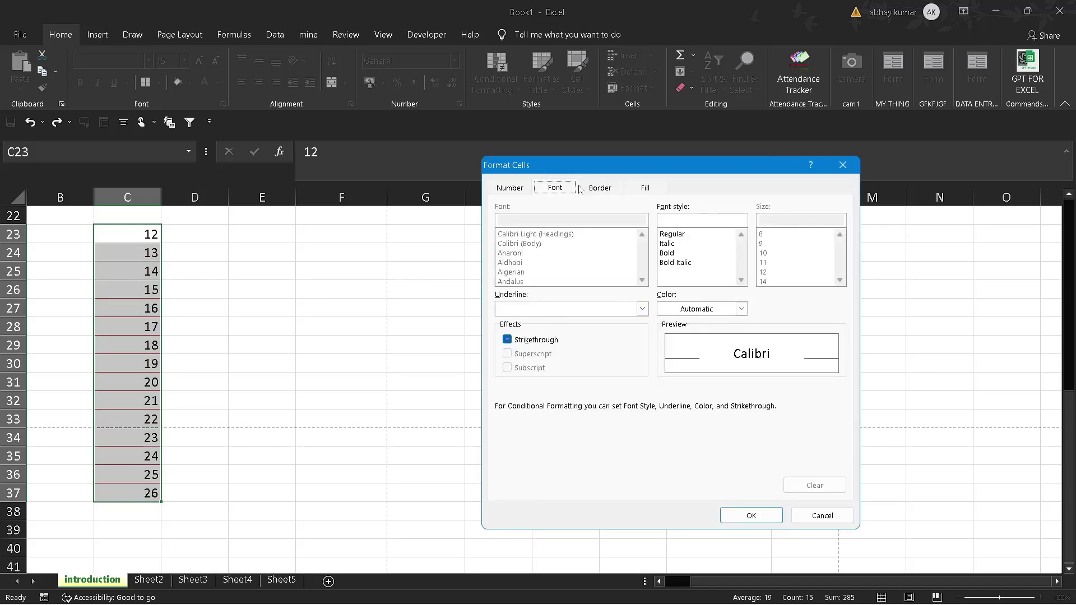
click(510, 188)
click(600, 189)
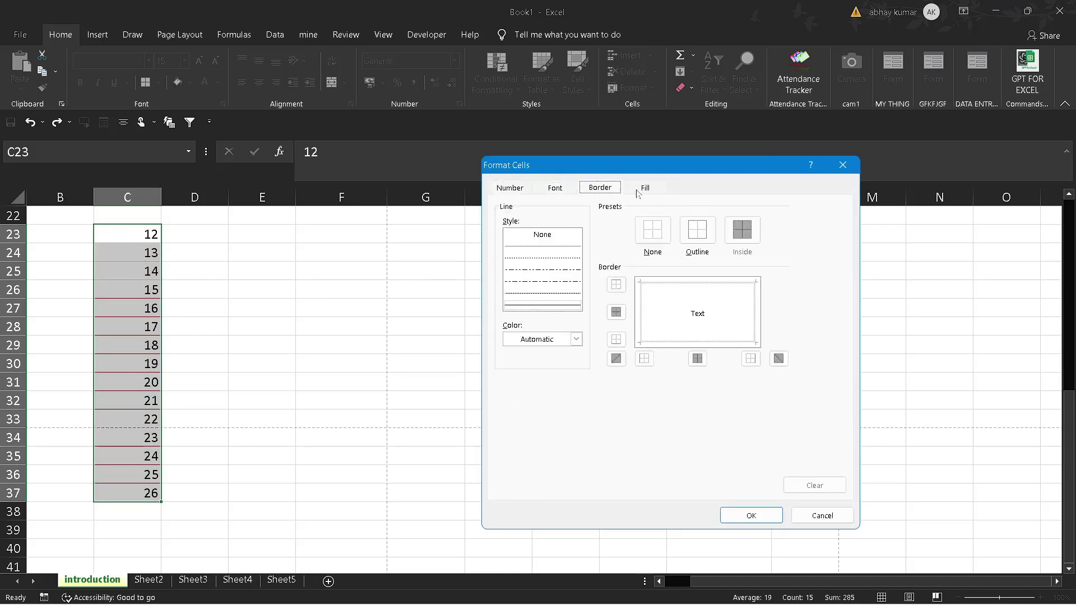
click(645, 188)
click(586, 321)
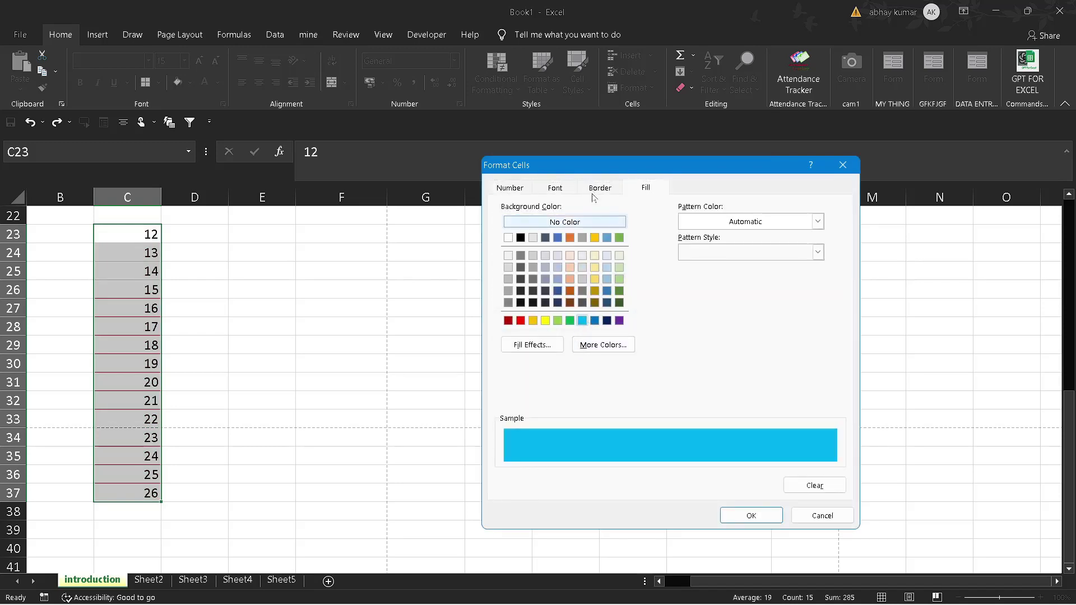
Step: Change the custom format's background fill to yellow and apply the Greater Than rule to C23:C37
click(555, 188)
click(516, 189)
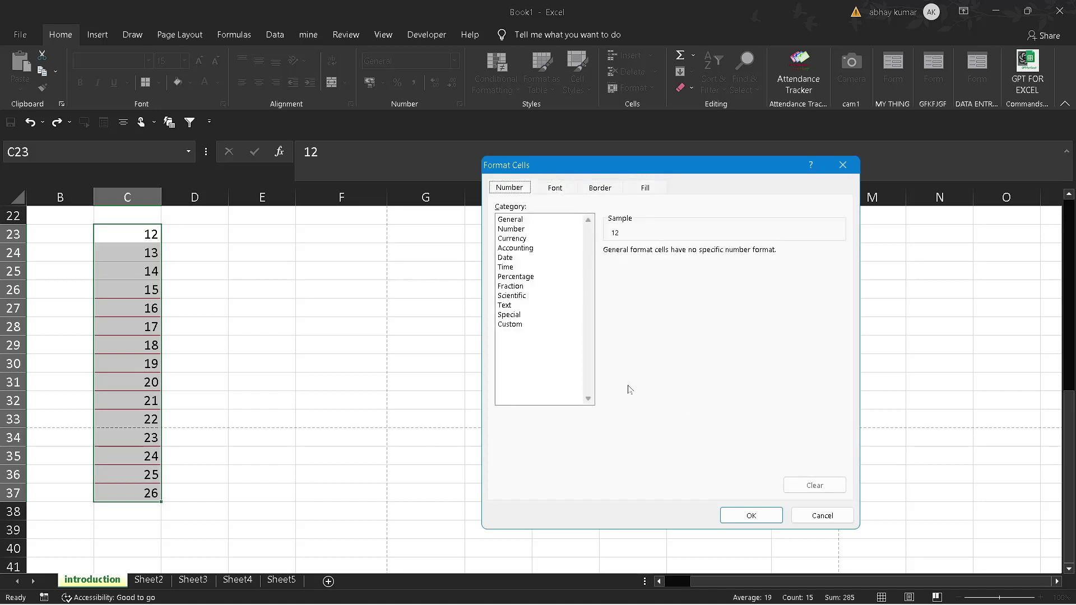
click(558, 188)
click(603, 191)
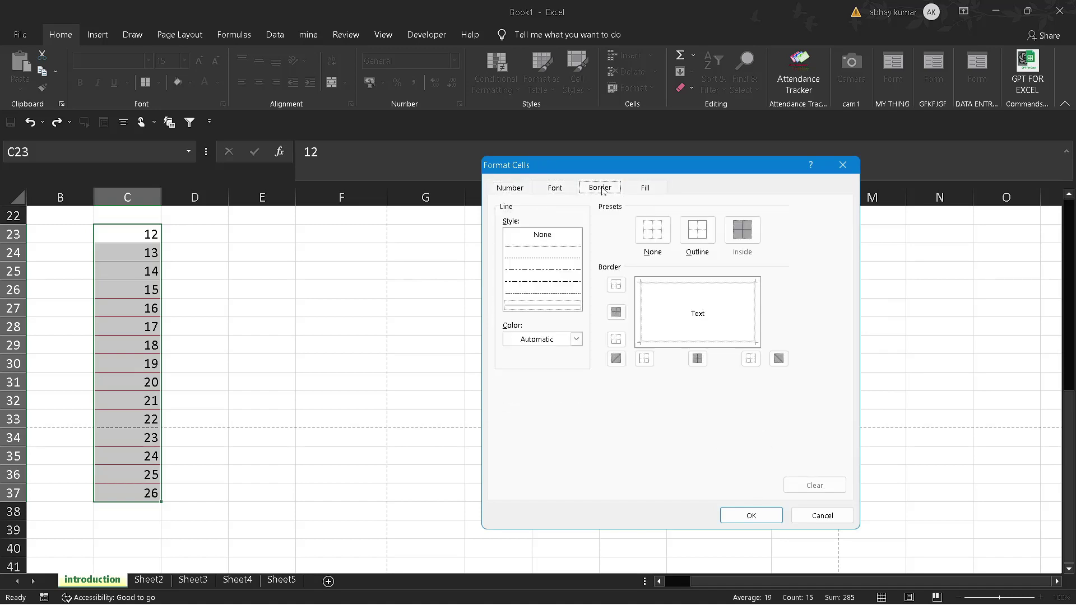
click(645, 188)
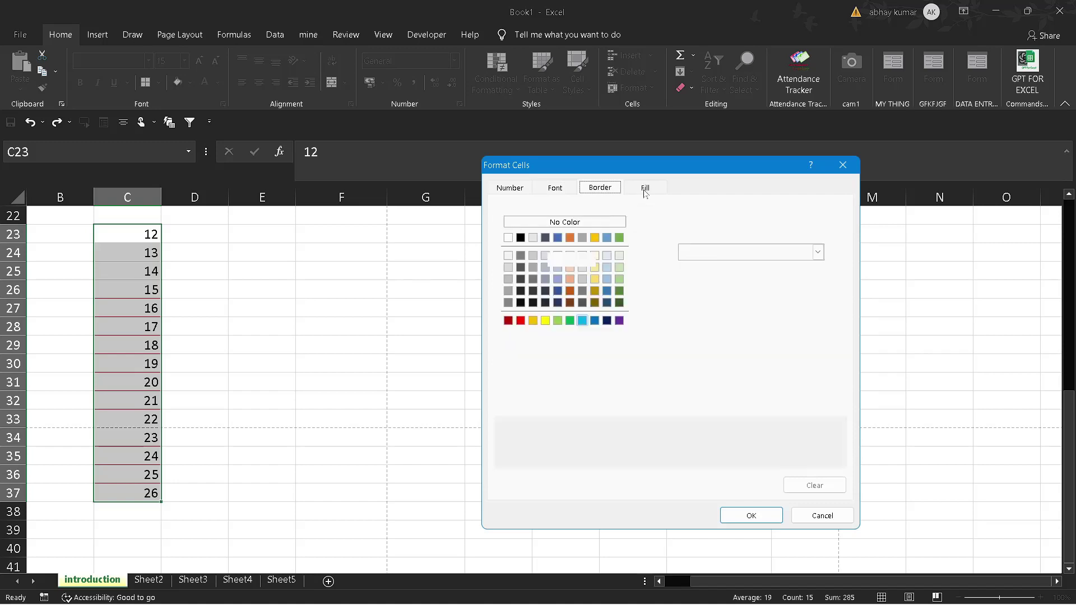
click(545, 321)
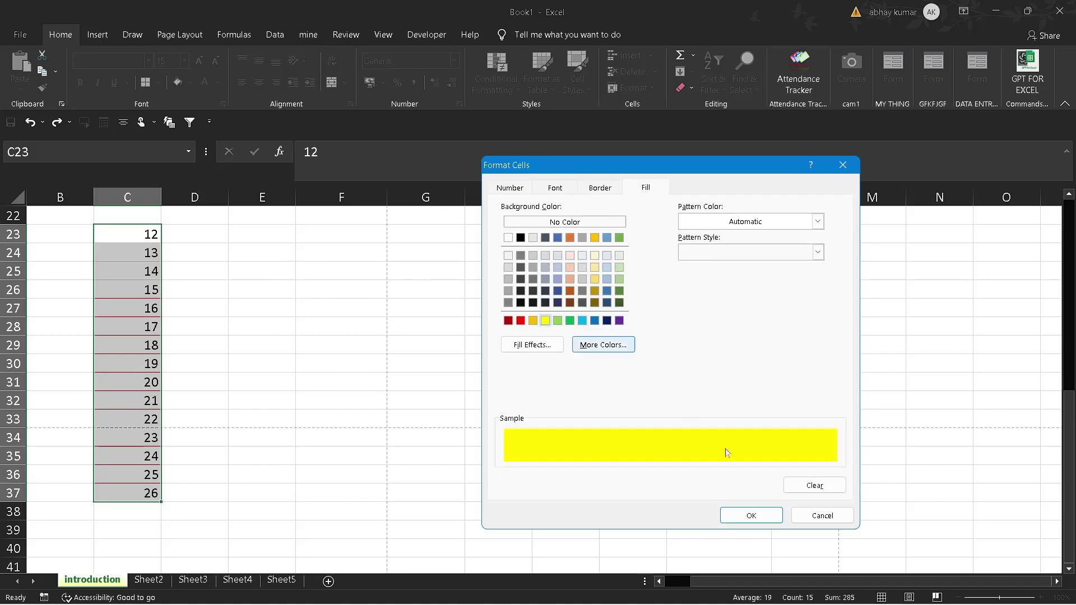
click(751, 516)
click(735, 398)
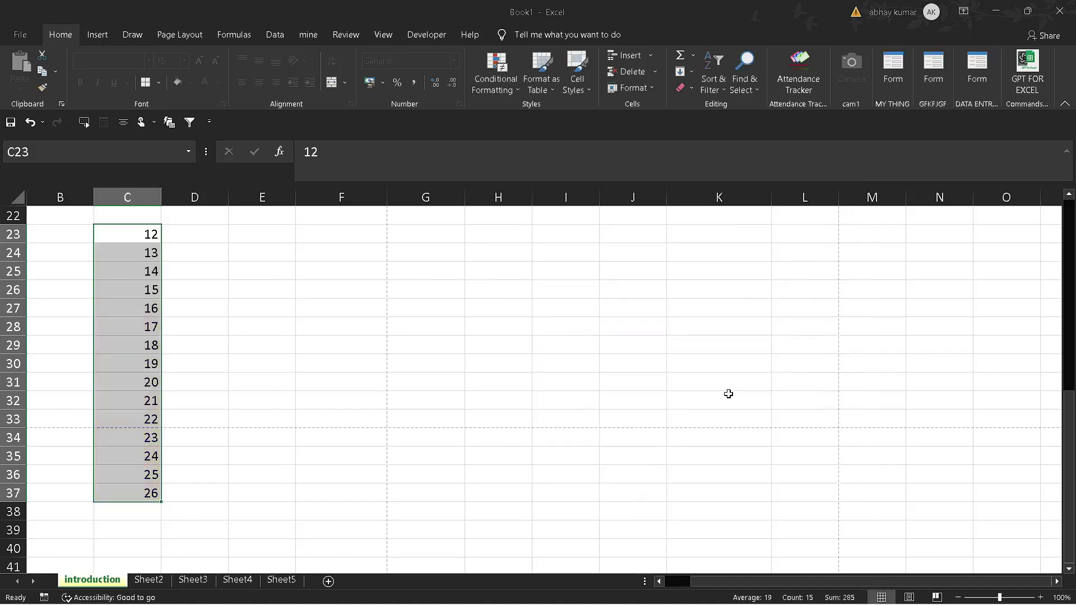
click(604, 394)
Step: Add magenta solid-fill data bars to C23:C37 and put black borders around all its cells
click(132, 226)
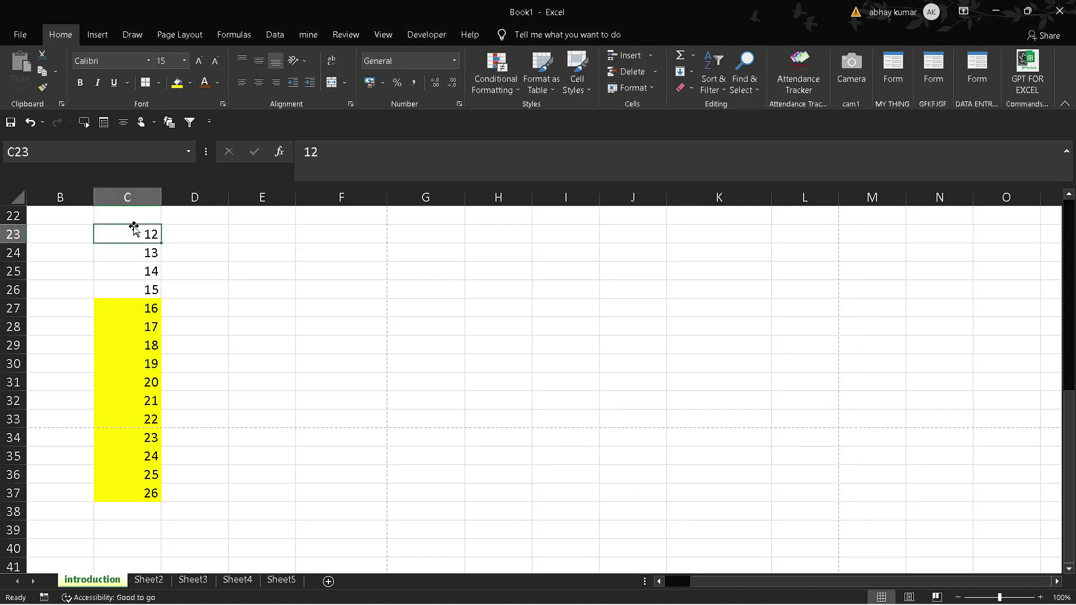
key(shift+Down)
key(shift+Down)
key(shift+Down)
key(shift+Down)
key(shift+Down)
key(shift+Down)
key(shift+Down)
key(shift+Down)
key(shift+Down)
key(shift+Down)
key(shift+Down)
key(shift+Down)
key(shift+Down)
key(shift+Down)
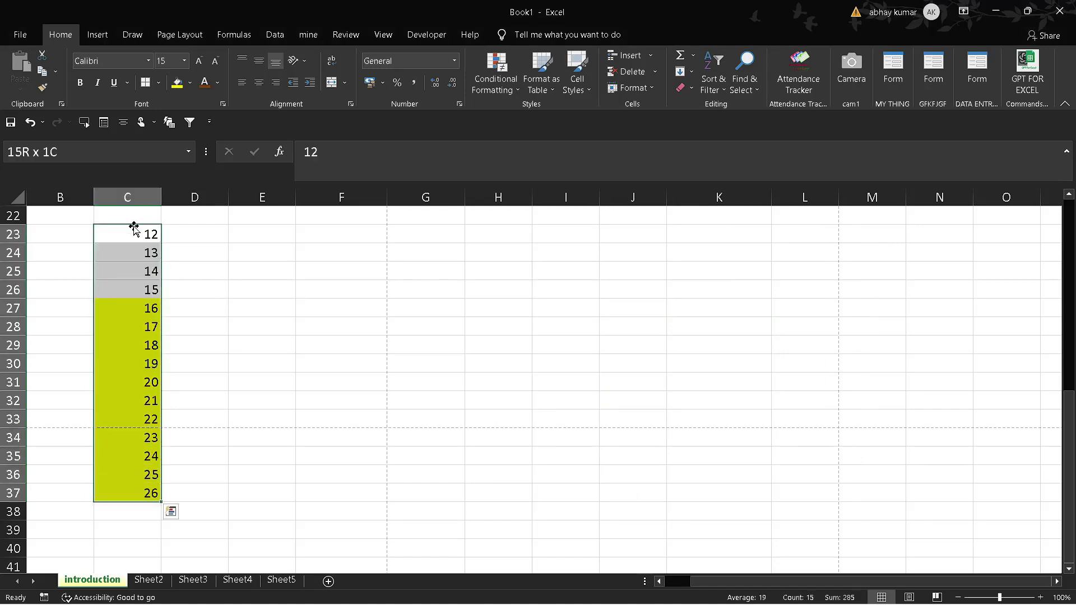
click(496, 78)
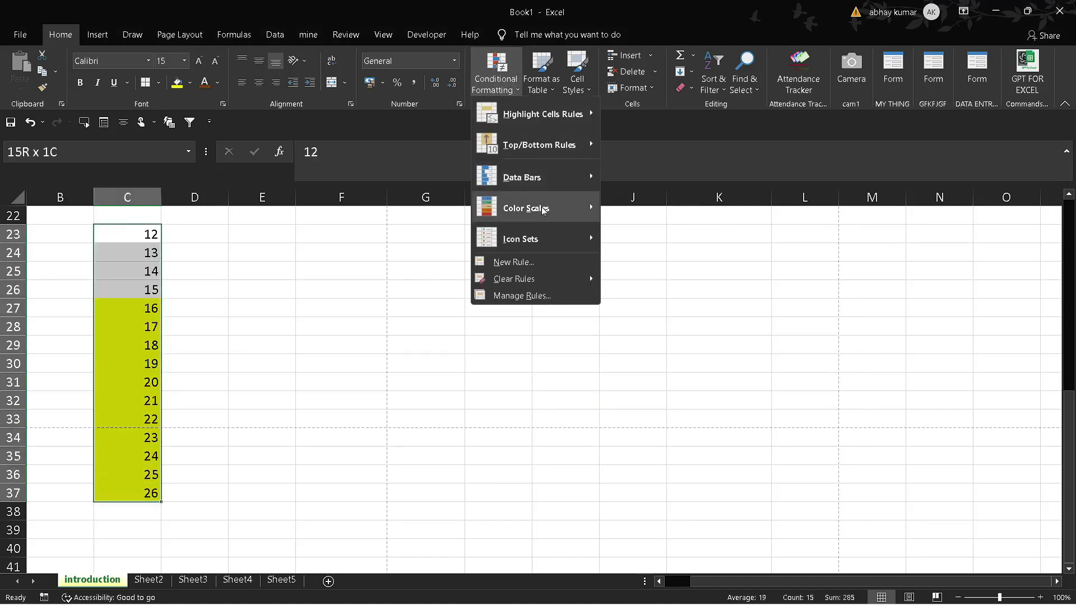
mouse_move(575, 185)
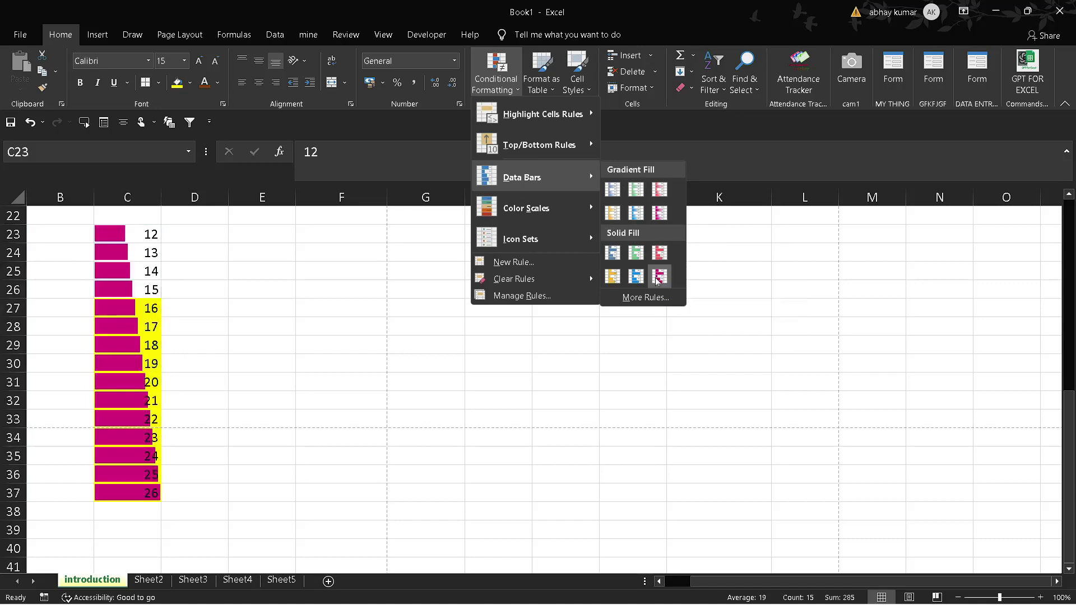
click(657, 278)
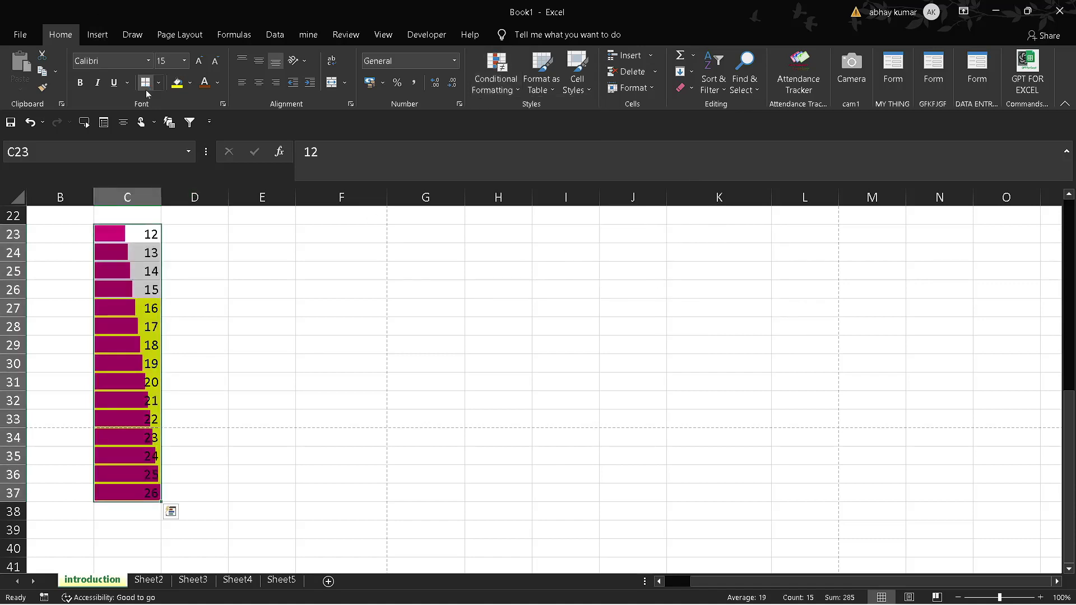
click(322, 334)
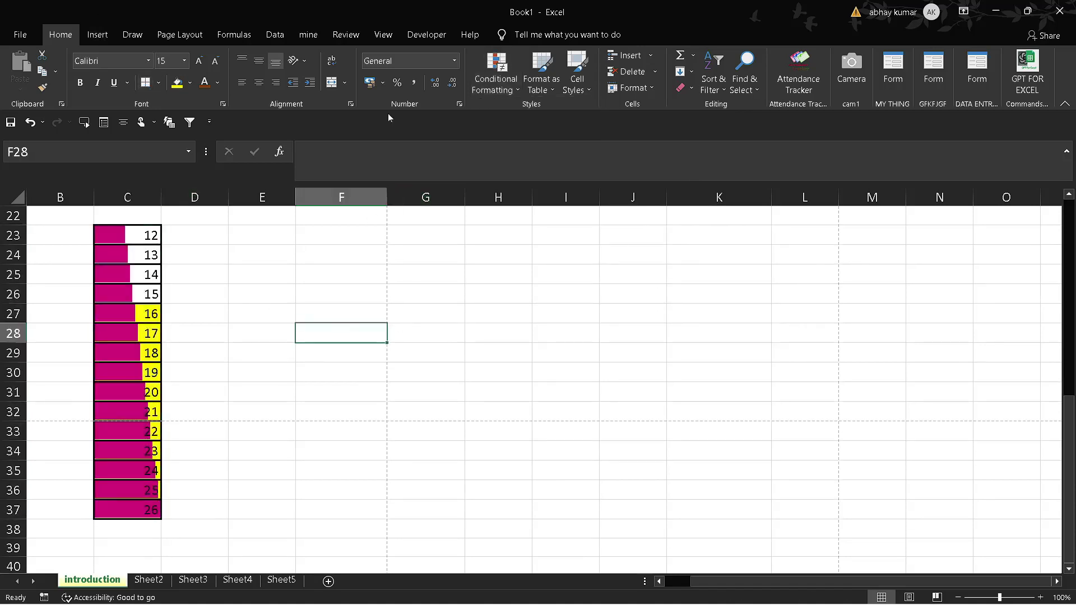
Step: Examine the conditional formatting icon sets, the cell styles gallery and the cell size, visibility and protection options
click(496, 72)
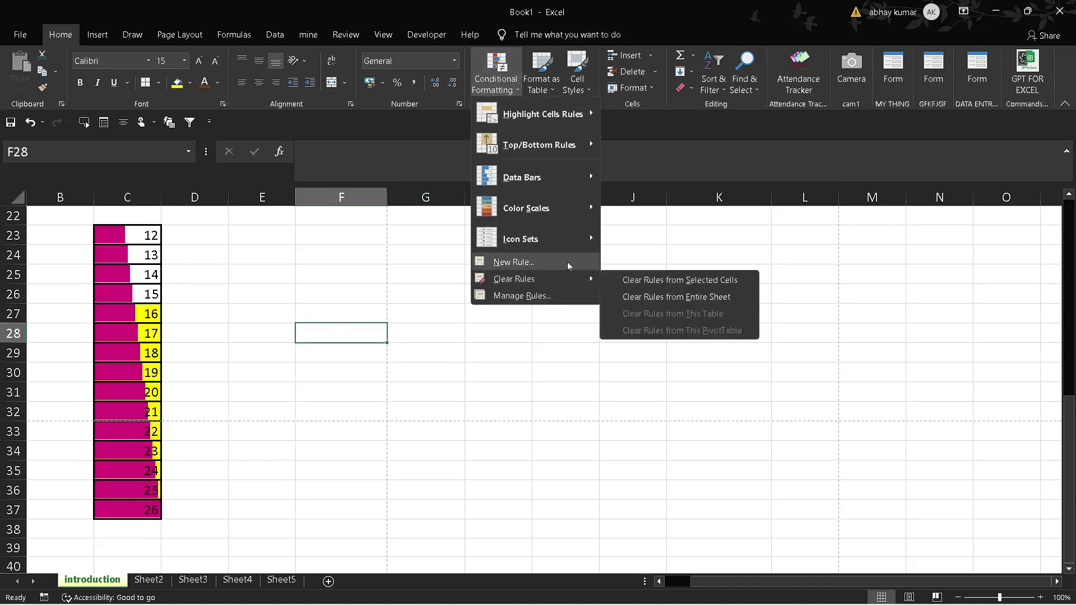
mouse_move(560, 241)
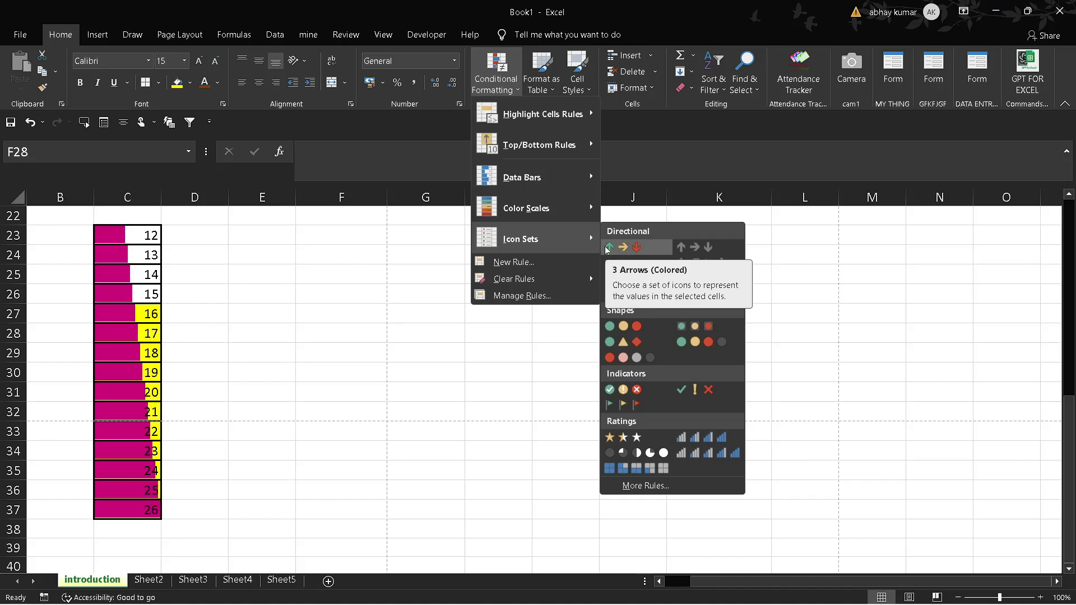
click(893, 353)
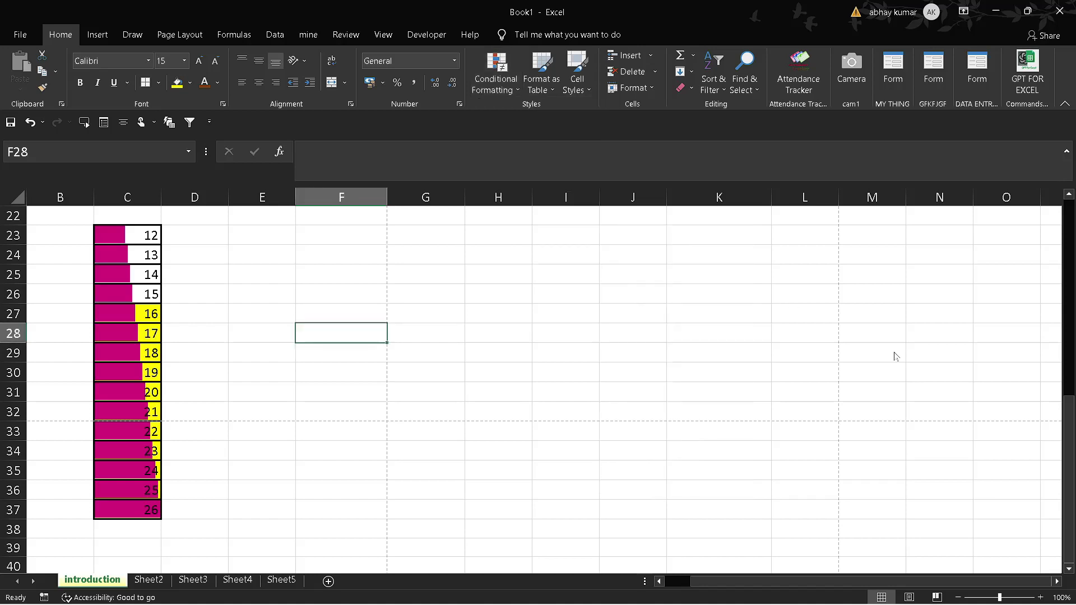
click(579, 95)
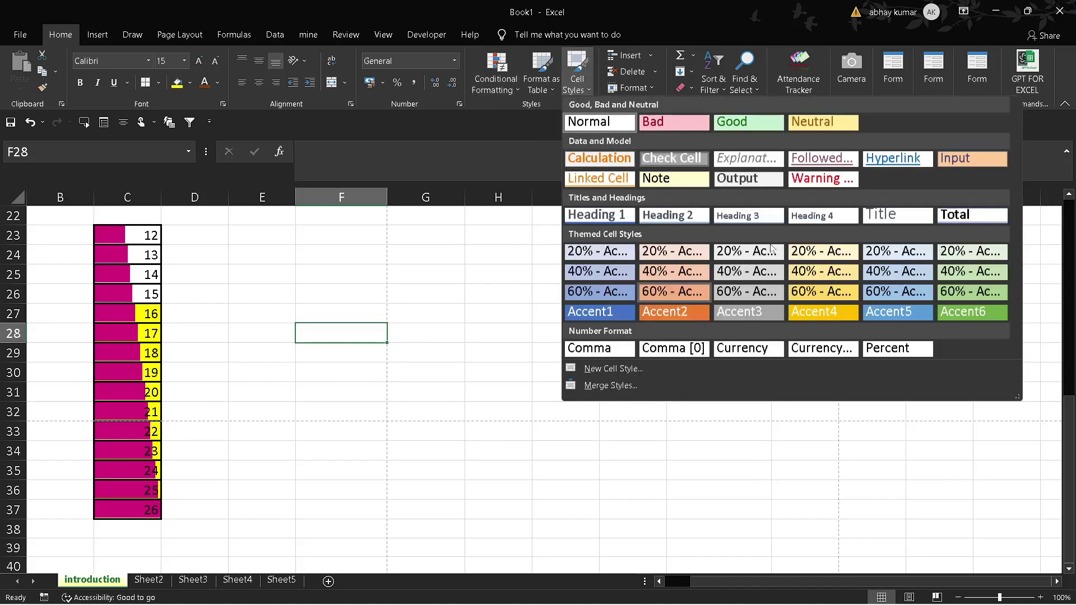
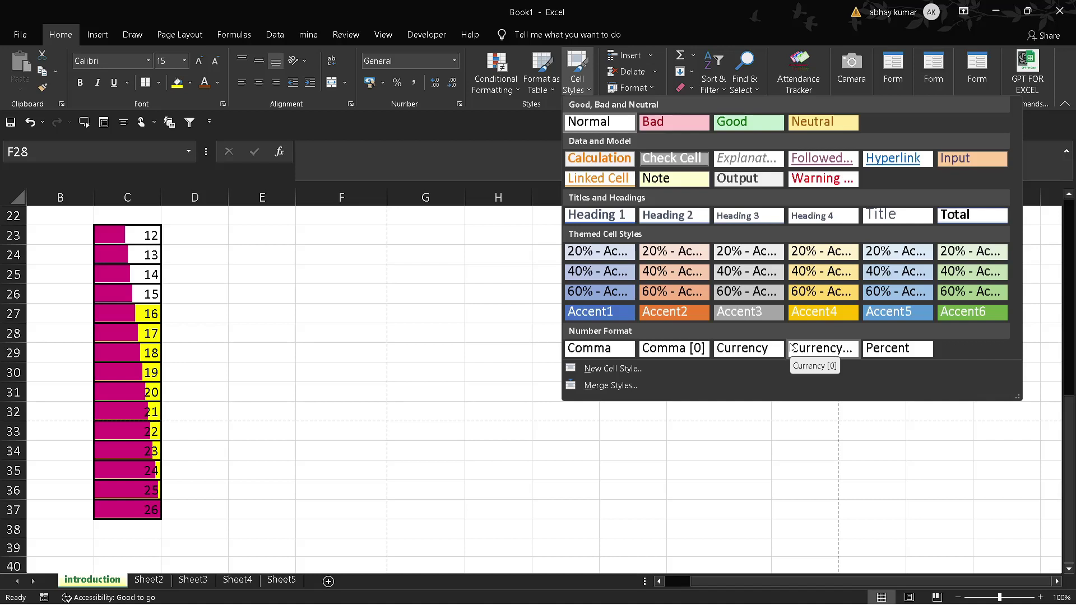
click(790, 347)
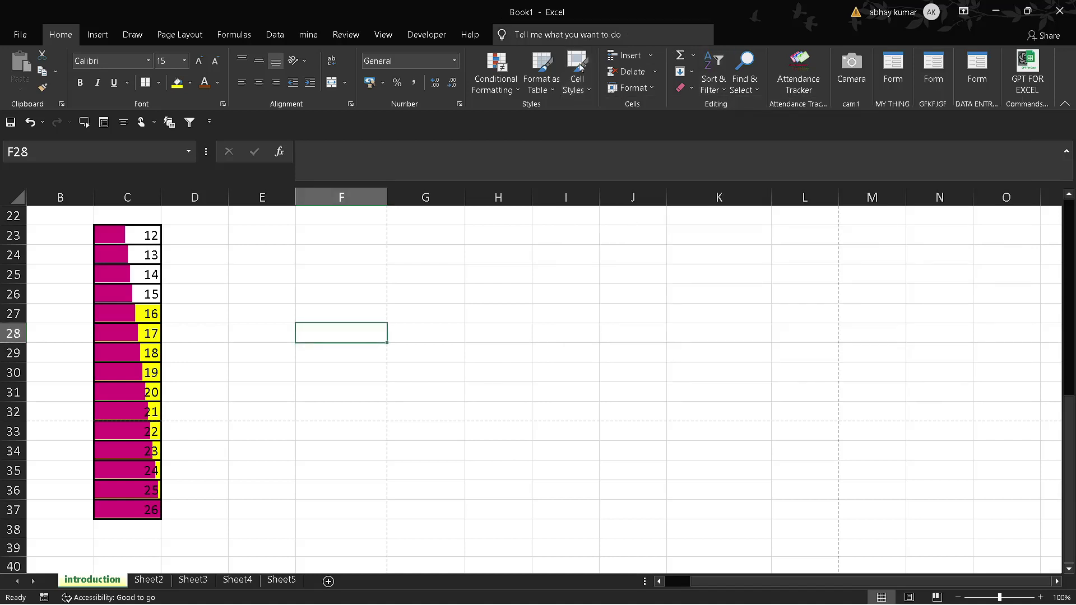
click(631, 88)
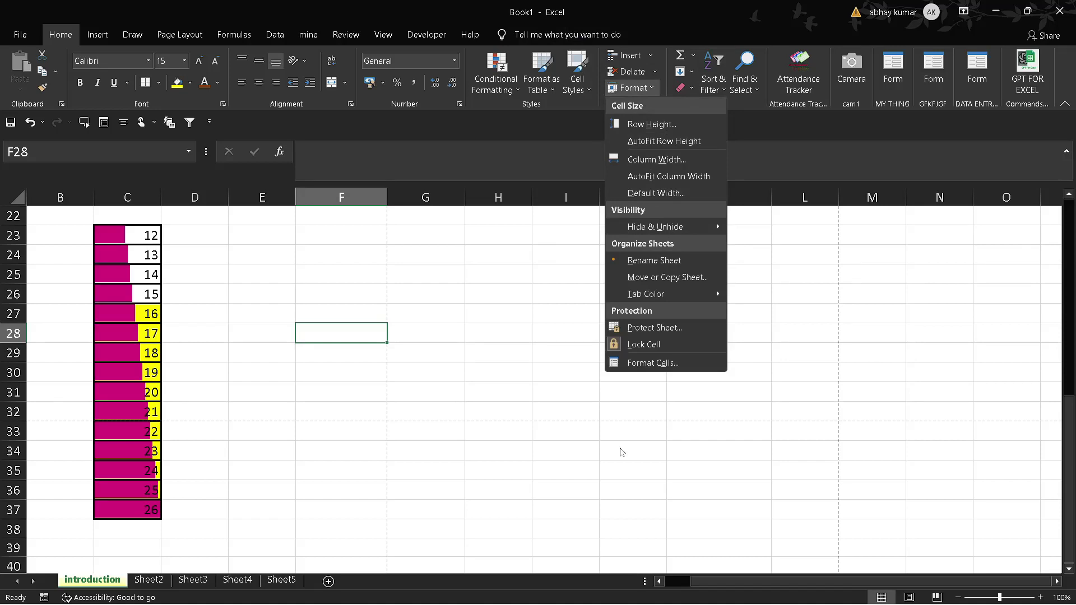
click(390, 343)
Step: Enter the sample text "fsdjfkhfkjdahfhakfhkaf" in cell H27
click(482, 307)
text(fsdjfkhfkjdahfh)
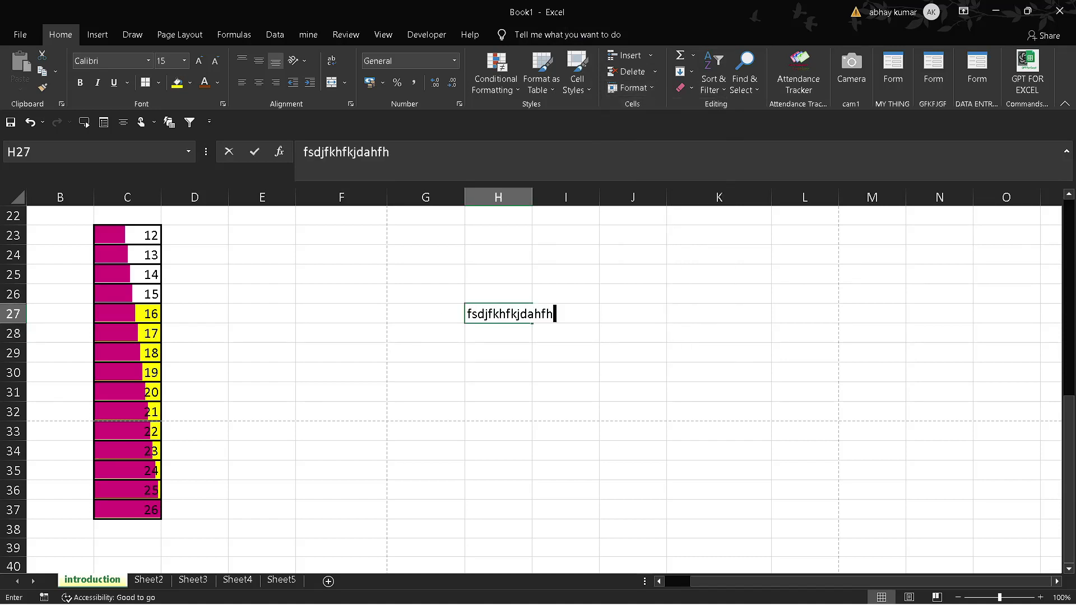
text(akfhkaf)
key(Tab)
click(484, 308)
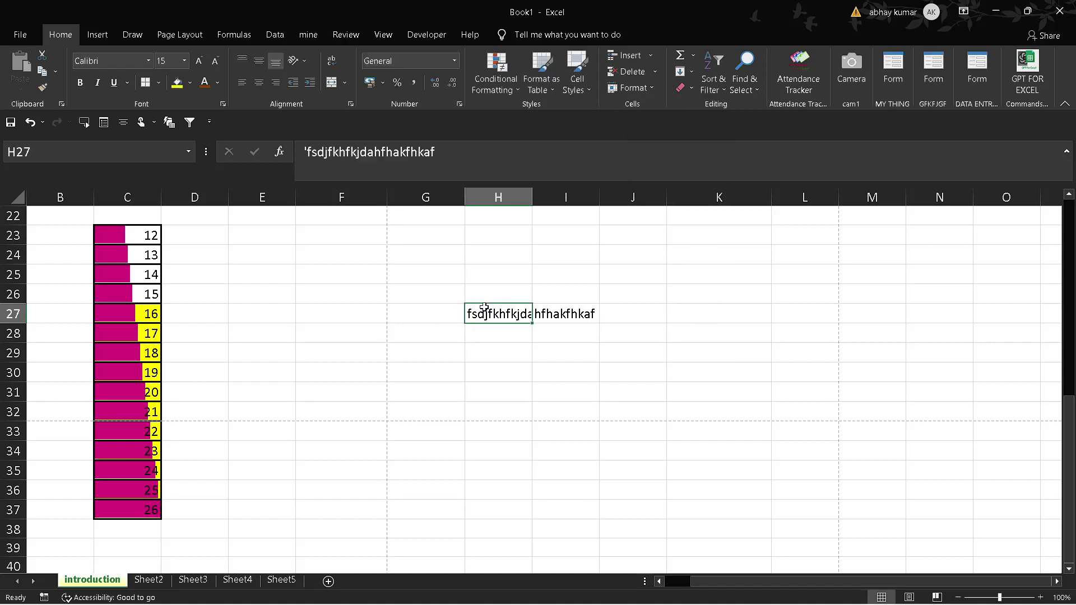
key(Up)
key(Up)
key(Up)
key(Left)
key(Left)
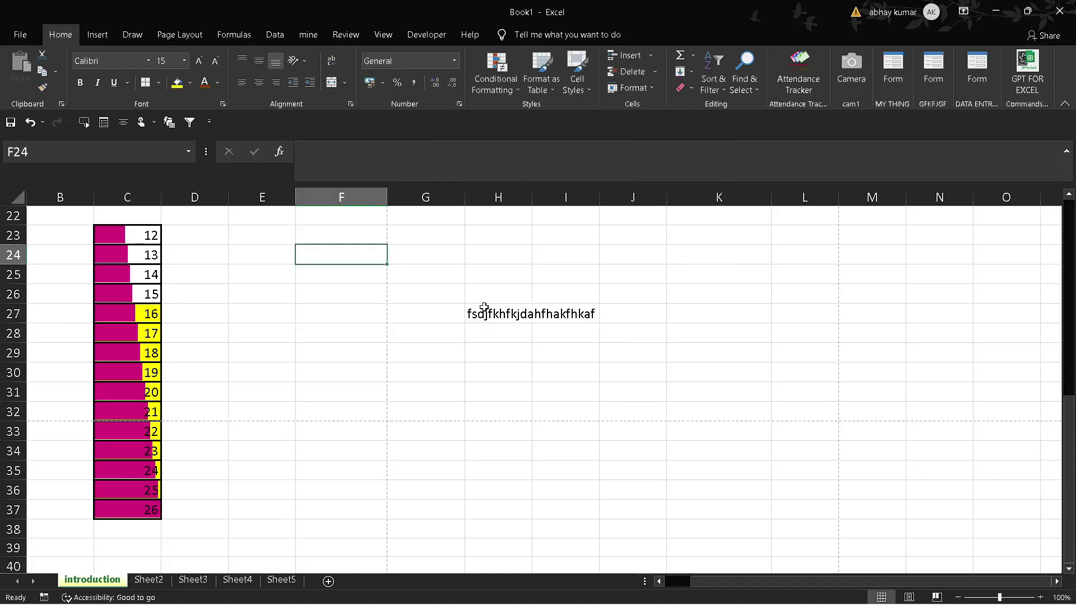
key(Down)
key(Down)
key(Down)
key(Down)
key(Right)
key(Right)
key(Right)
key(Left)
key(Left)
key(Left)
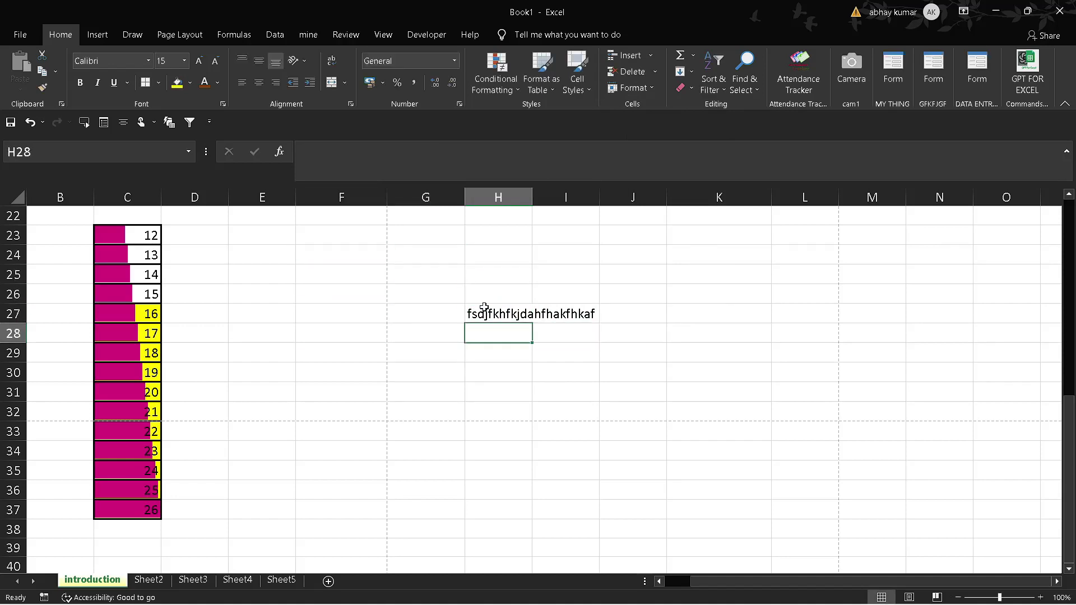
Step: Insert an entire column at cell F30
key(Down)
key(Down)
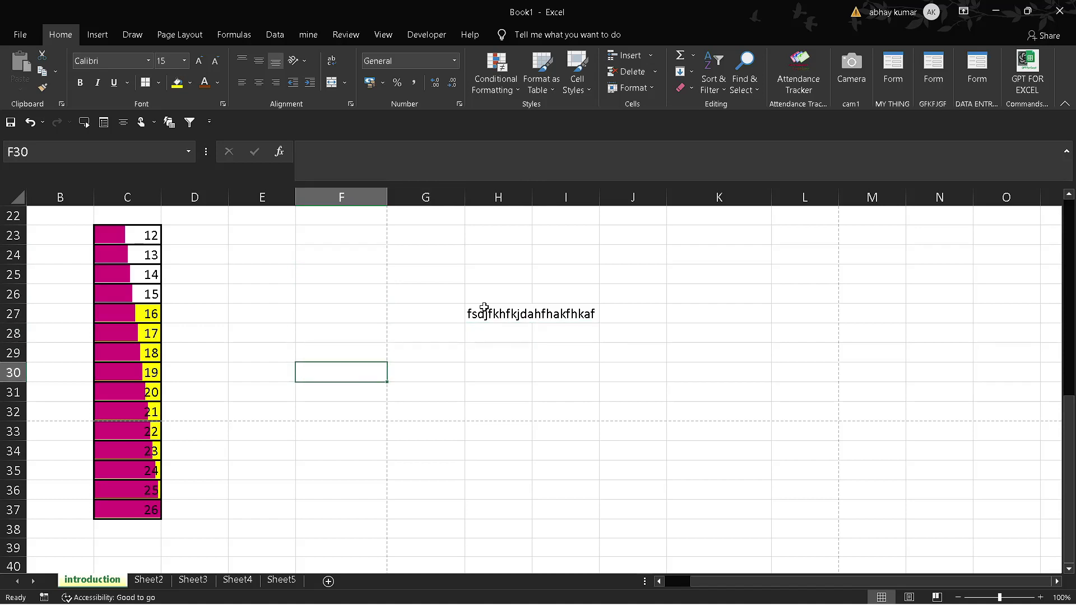
key(ctrl+shift+plus)
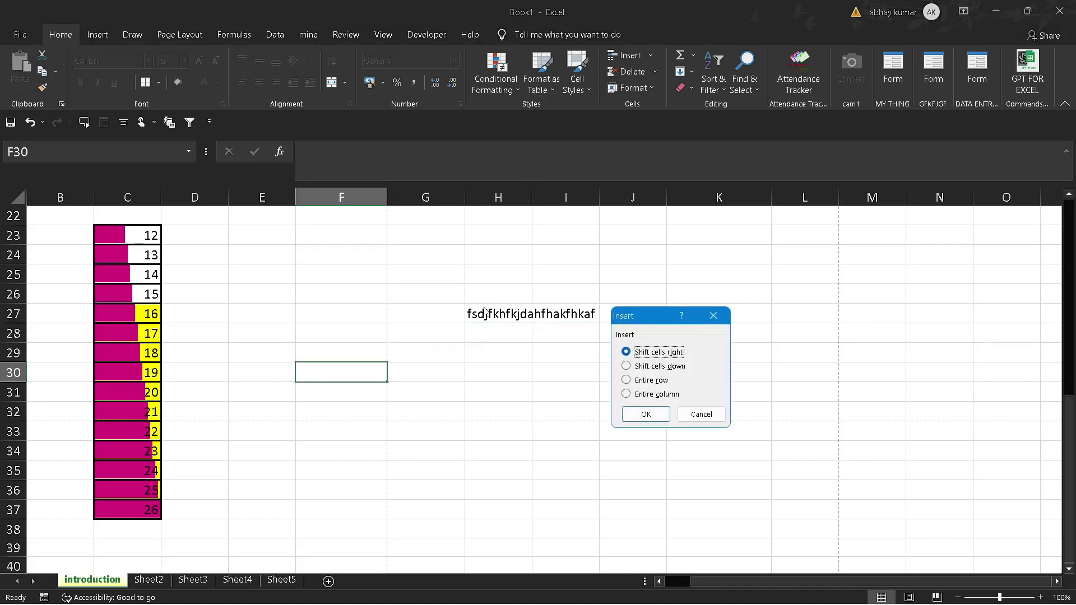
key(Down)
key(Down)
key(Down)
key(Return)
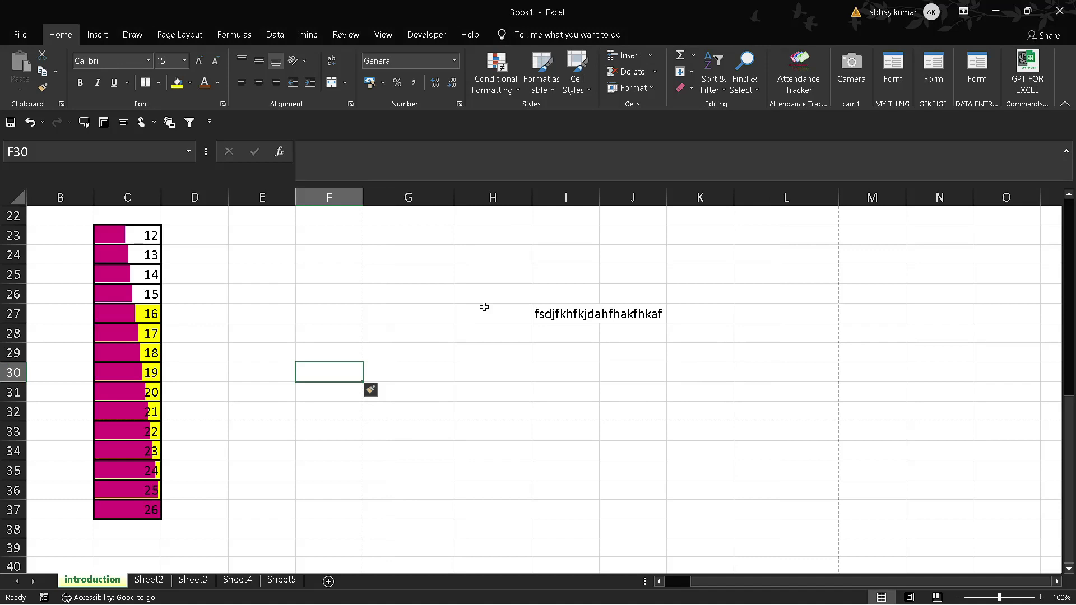
Step: Insert an entire row at cell F30
key(ctrl+shift+plus)
key(Down)
key(Return)
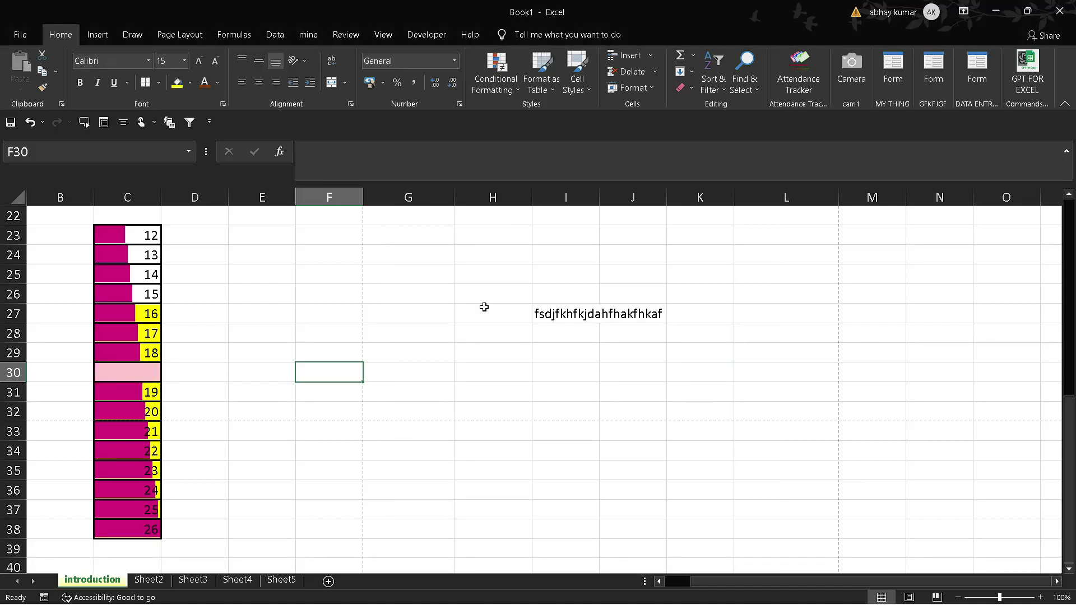
Step: Enter "jhgd" in cell F30 and insert an entire row at cell G30
text(jhgd)
key(Tab)
key(ctrl+shift+plus)
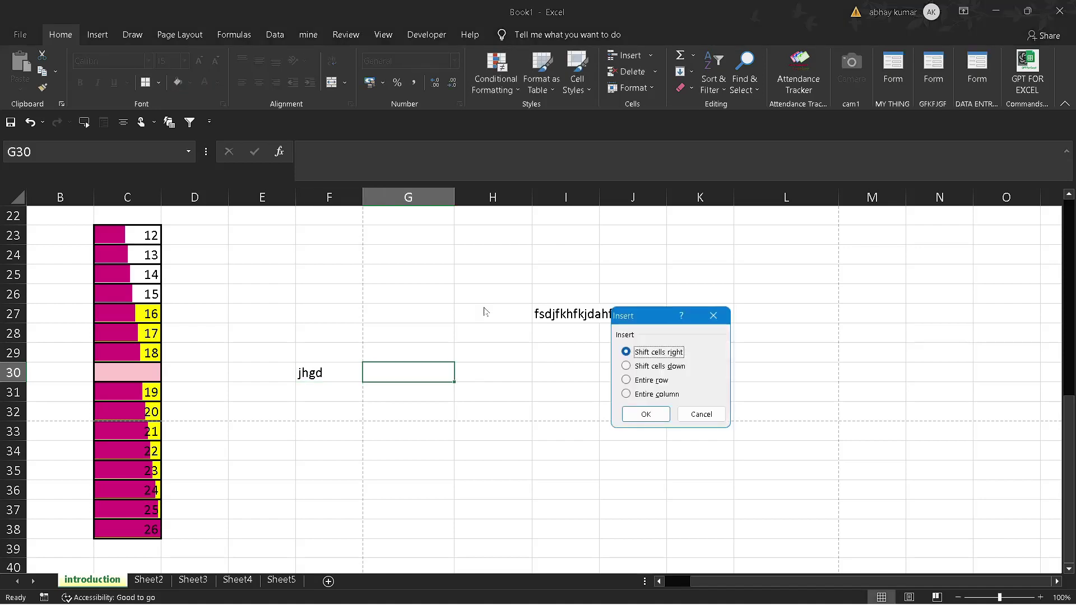
key(Down)
key(Down)
key(Return)
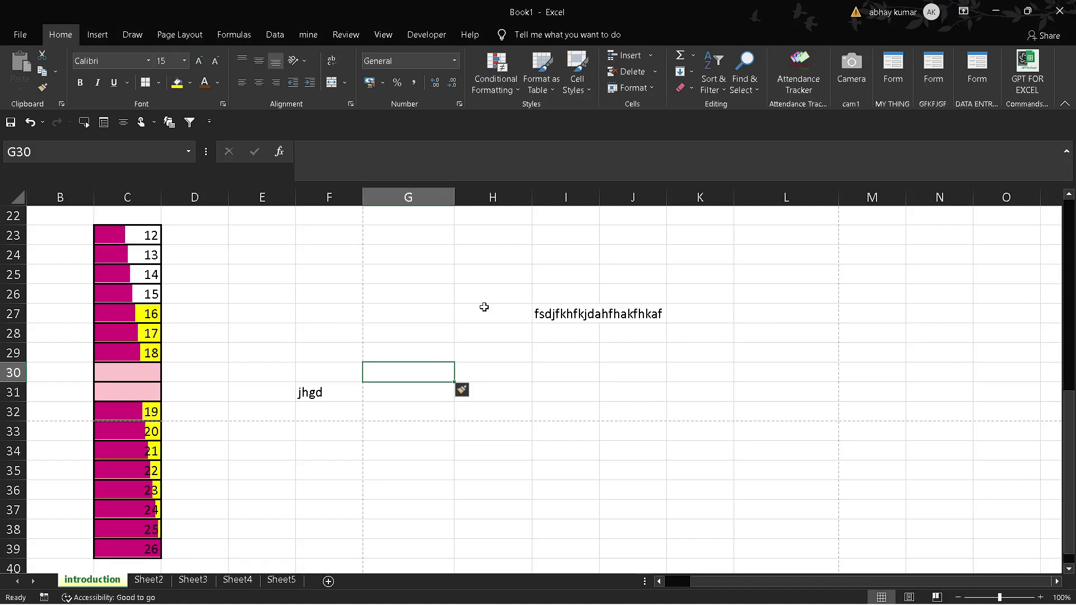
Step: Review the insert and delete options for cells, sheet rows, sheet columns and sheets
click(504, 393)
click(651, 56)
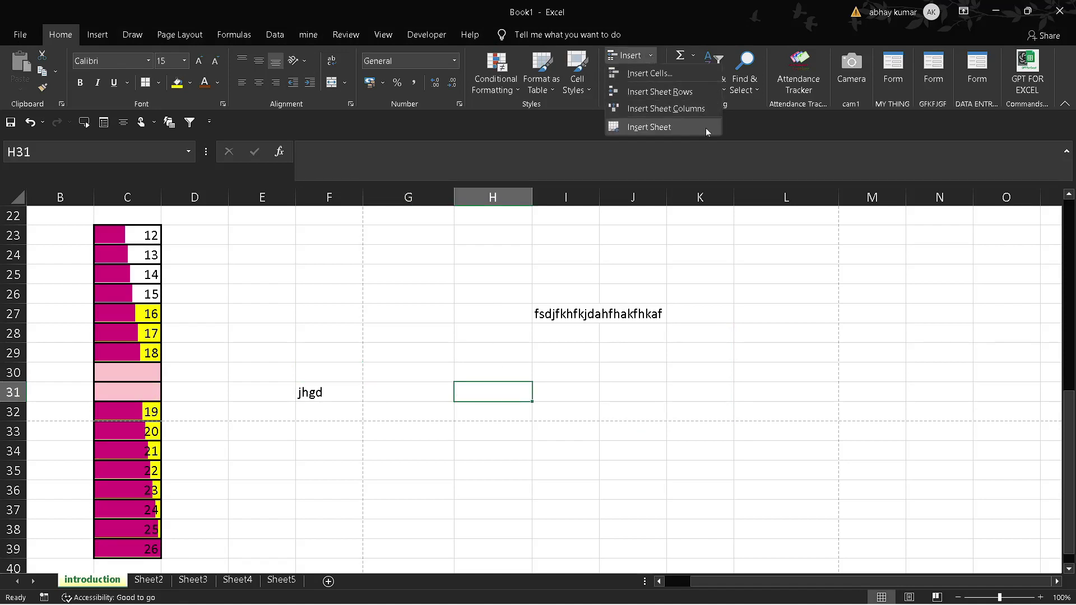
click(665, 108)
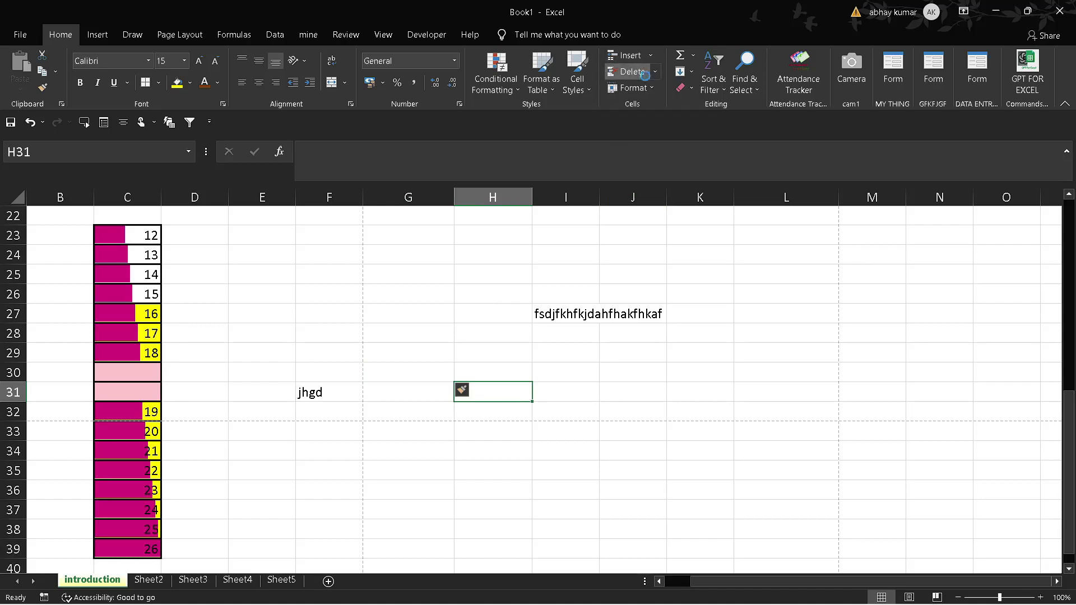
click(123, 261)
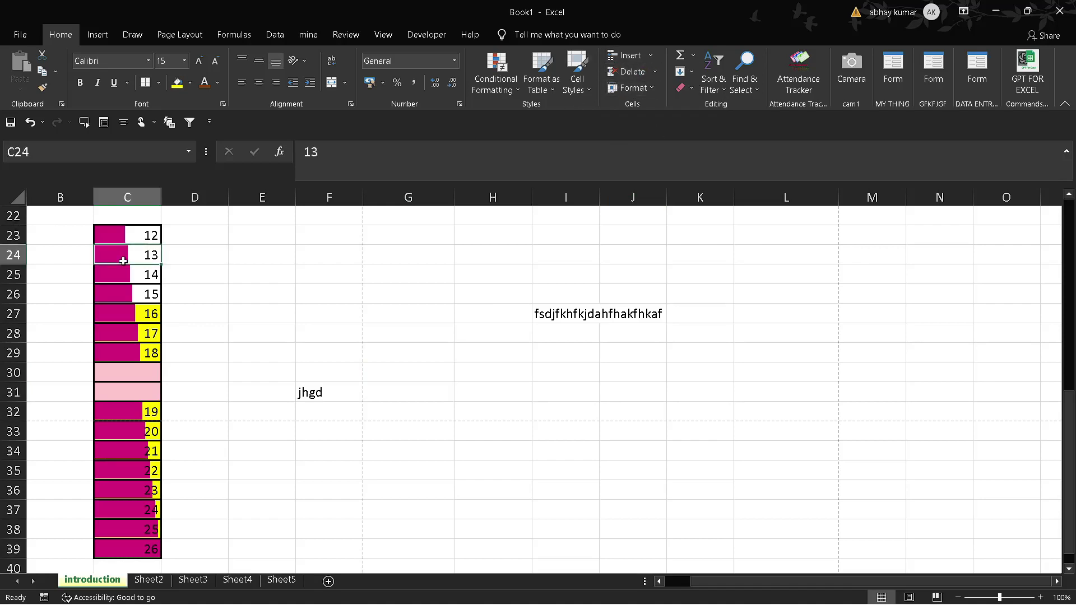
click(653, 72)
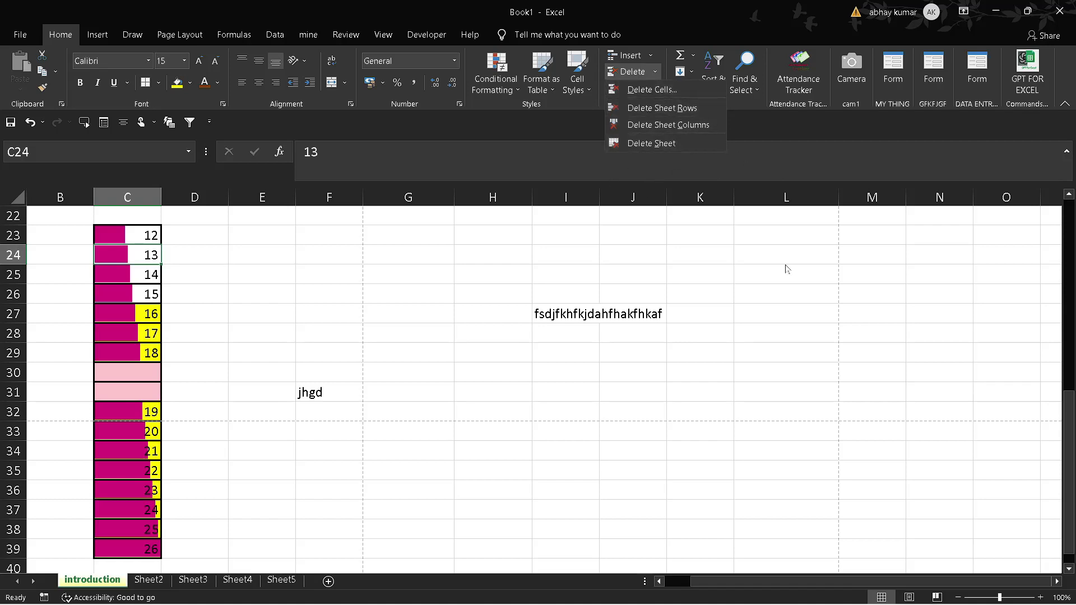
click(481, 454)
Step: Delete the entire row at cell C26
click(392, 404)
click(222, 301)
click(143, 293)
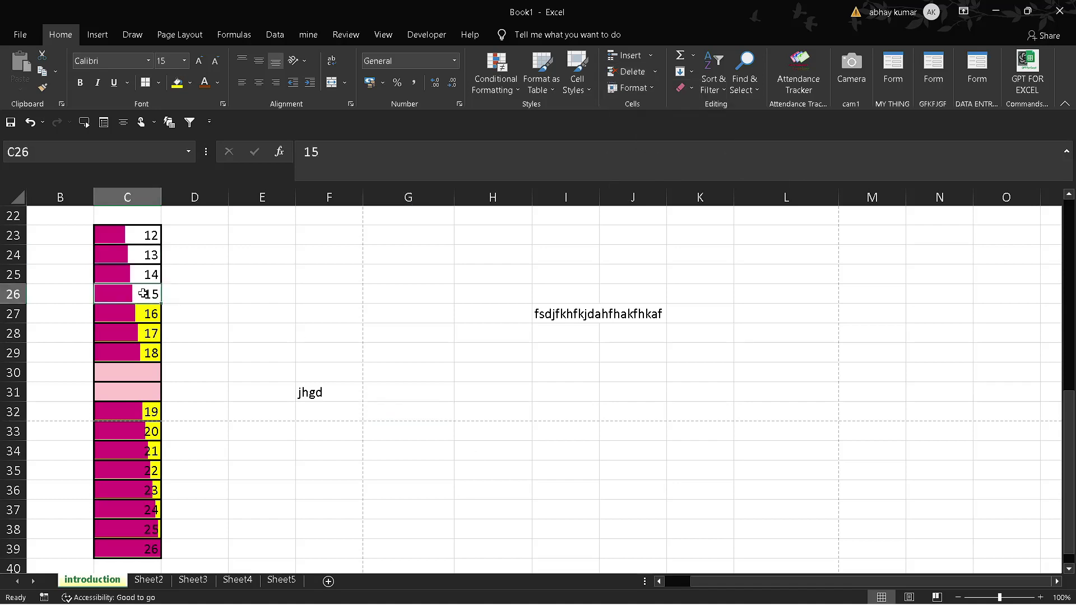
key(ctrl+minus)
key(Down)
key(Down)
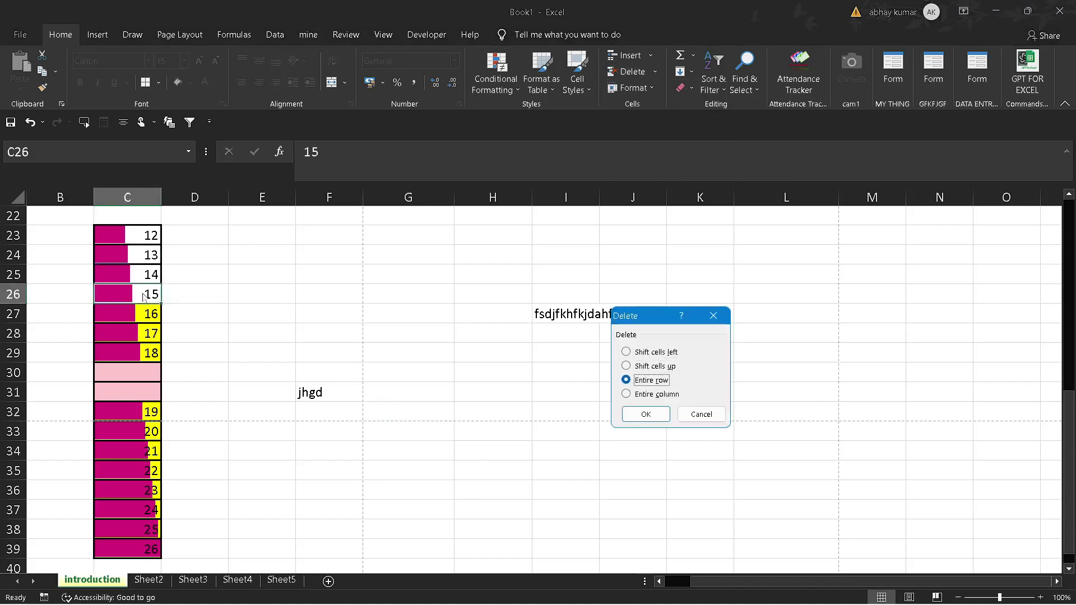
key(Down)
key(Up)
key(Return)
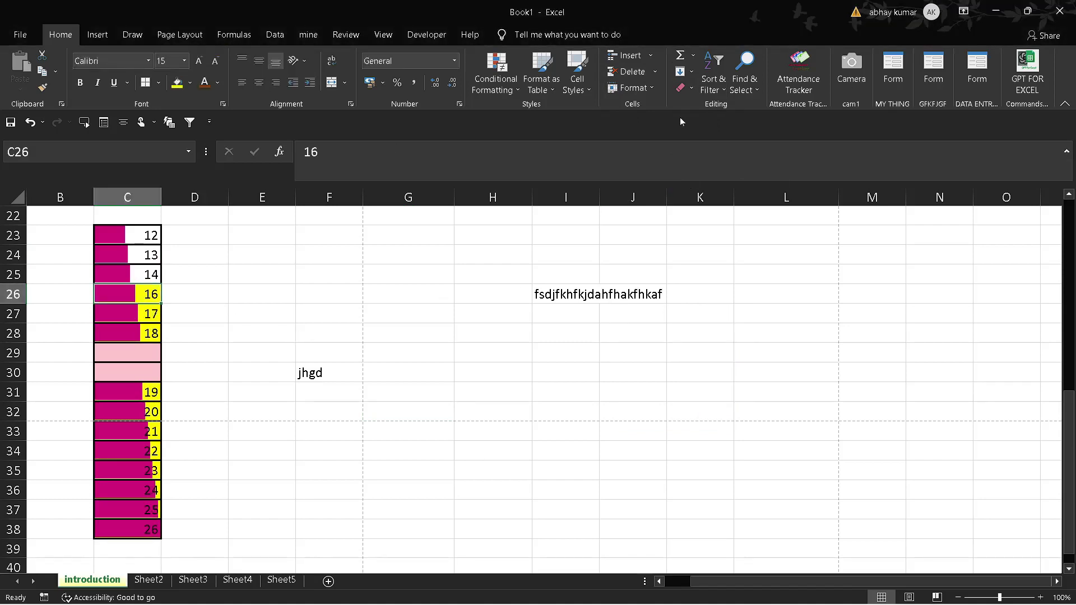
Step: Clear the formats from cell C26 and undo the clearing
click(693, 90)
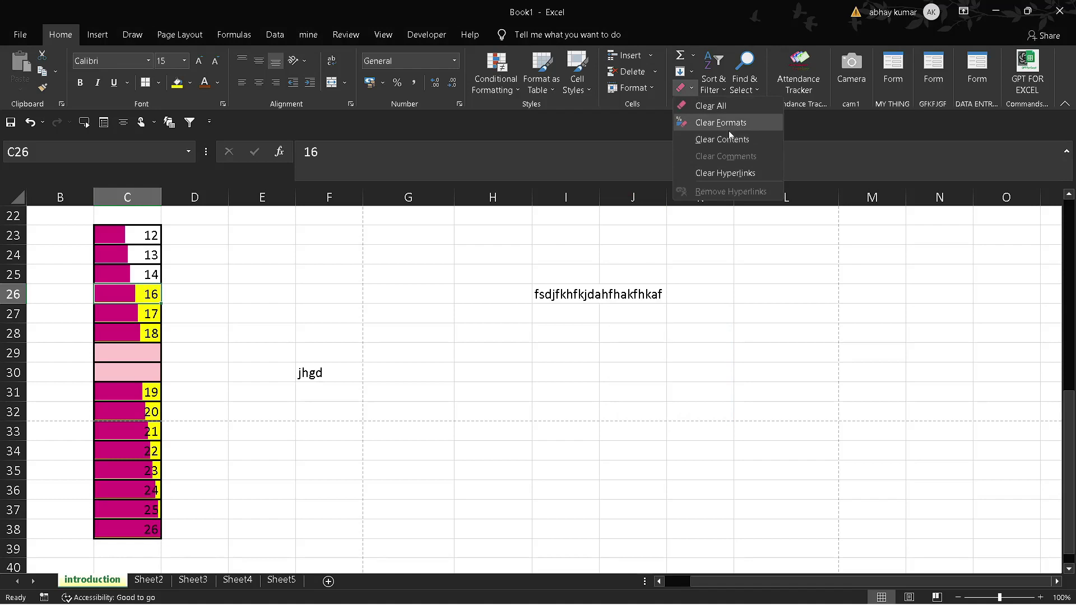
click(148, 242)
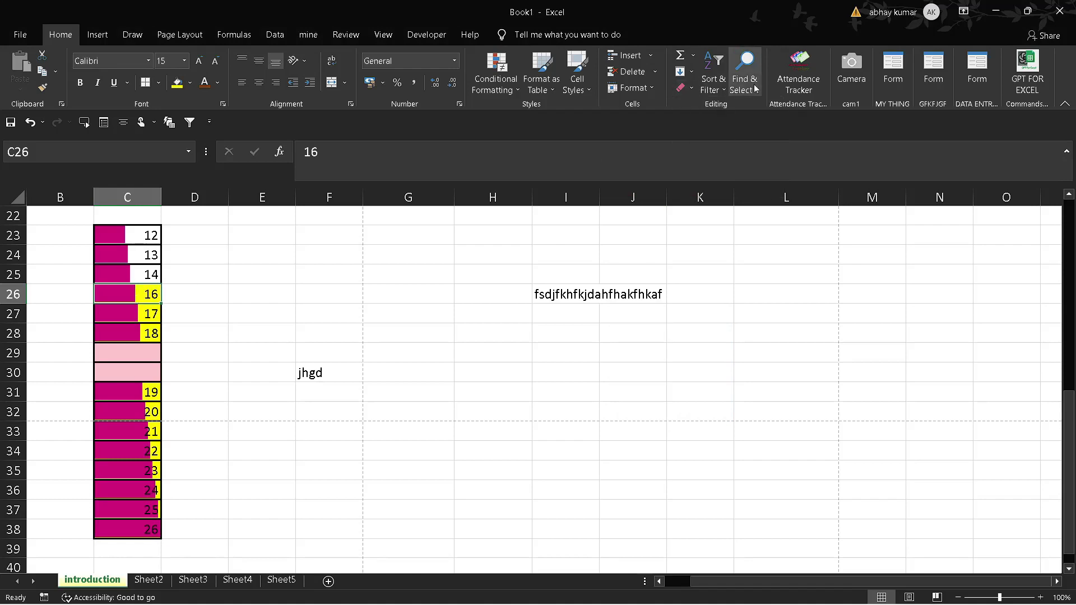
click(693, 88)
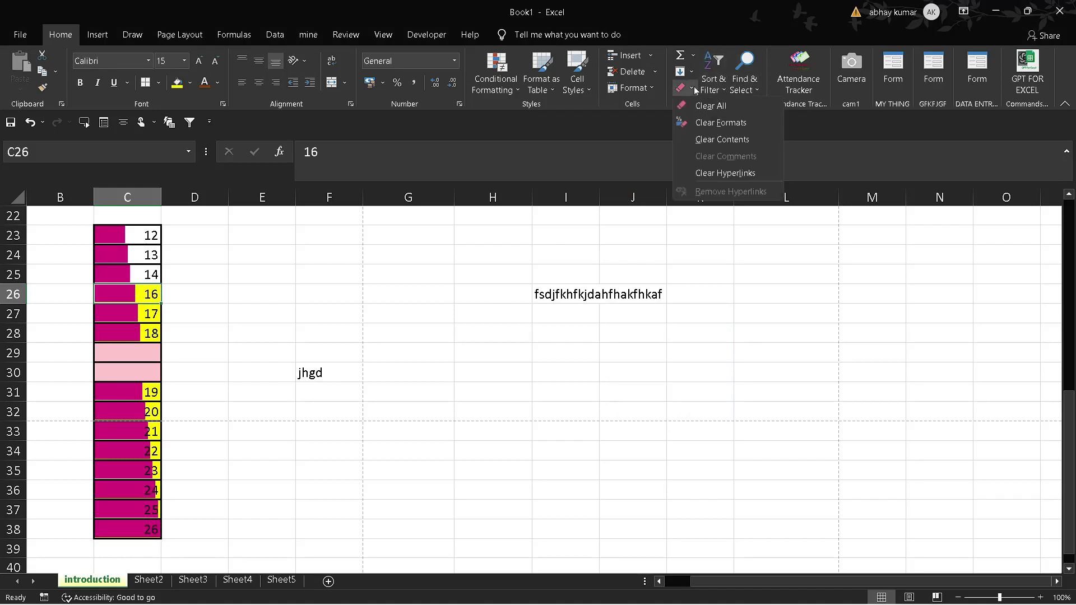
click(724, 130)
click(325, 298)
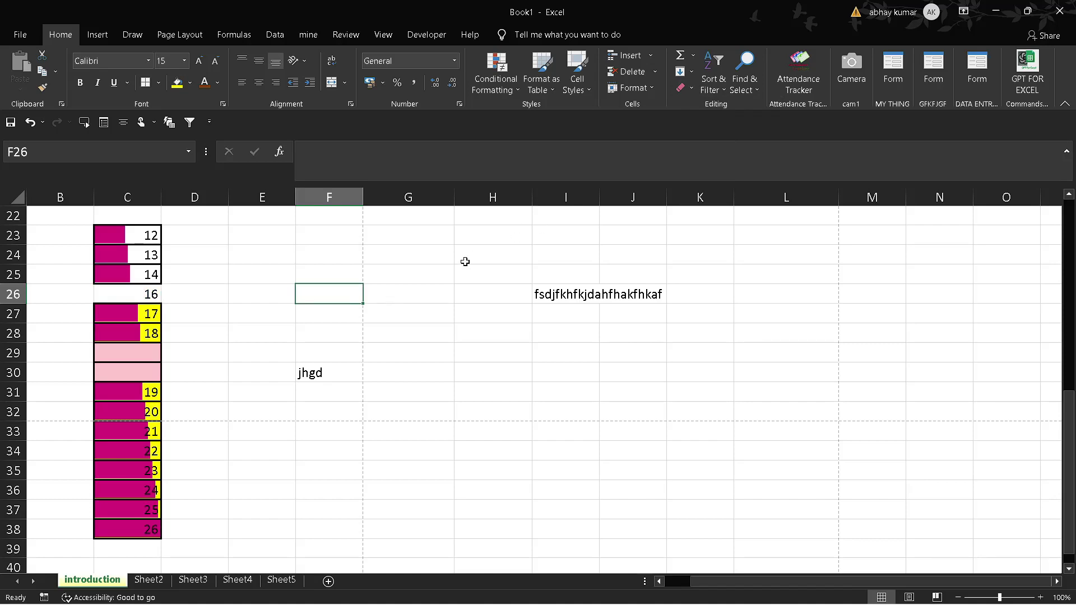
key(ctrl+z)
Step: Enter the sample text "hfsdkjfhksdjhf" in cell H29
click(644, 92)
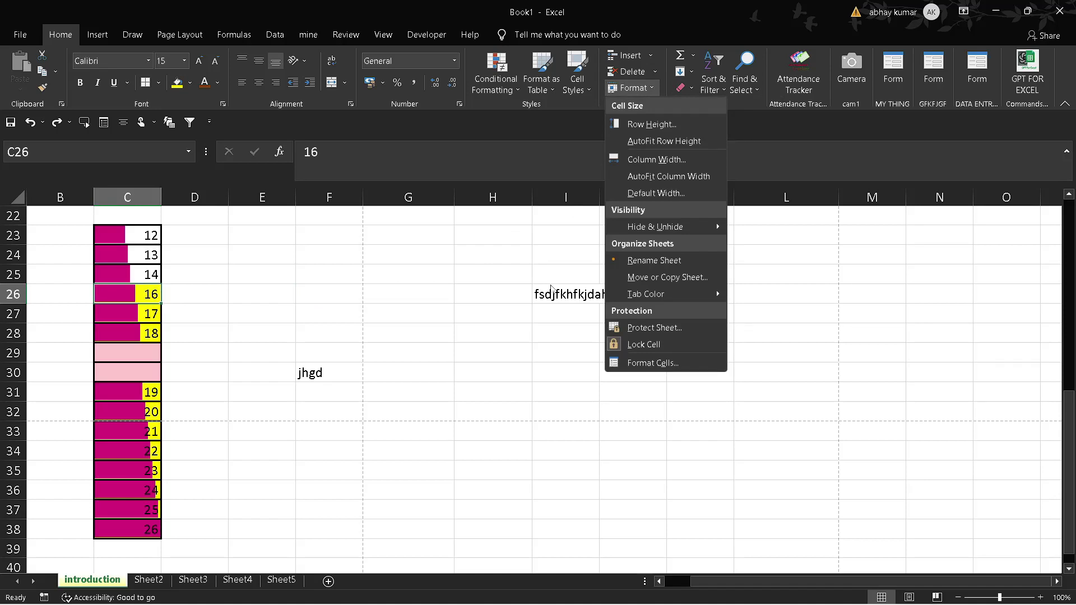
click(558, 383)
click(462, 363)
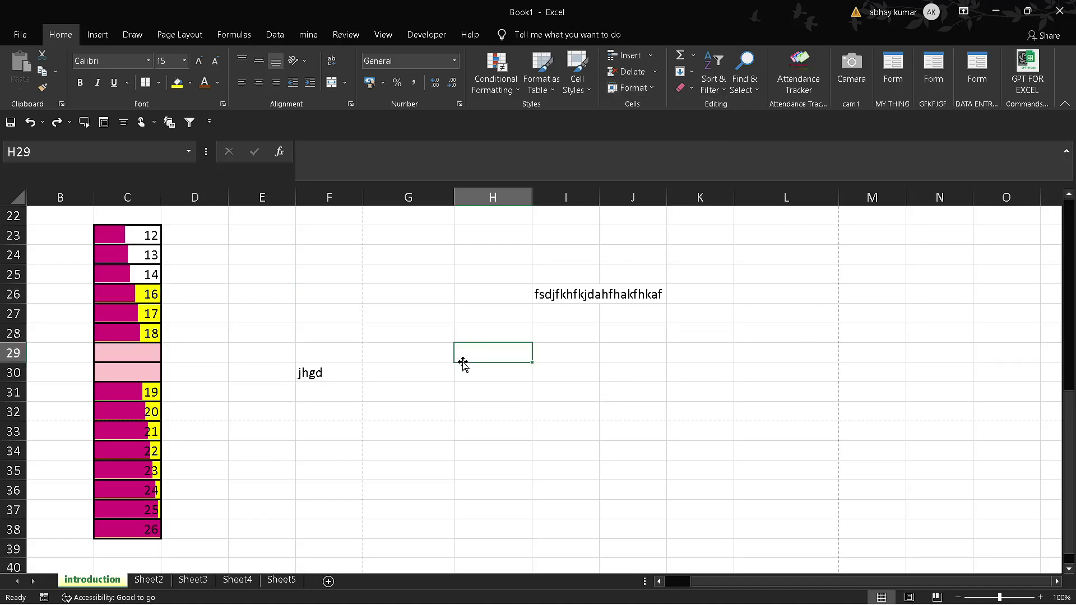
text(hfsdkjfhksdjhf)
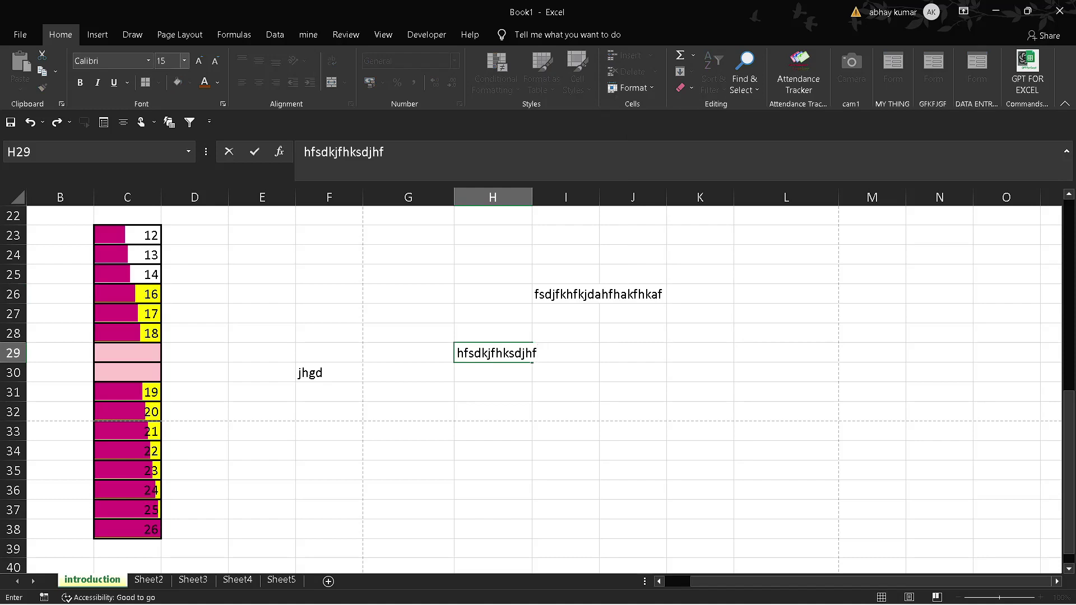
click(512, 387)
click(497, 367)
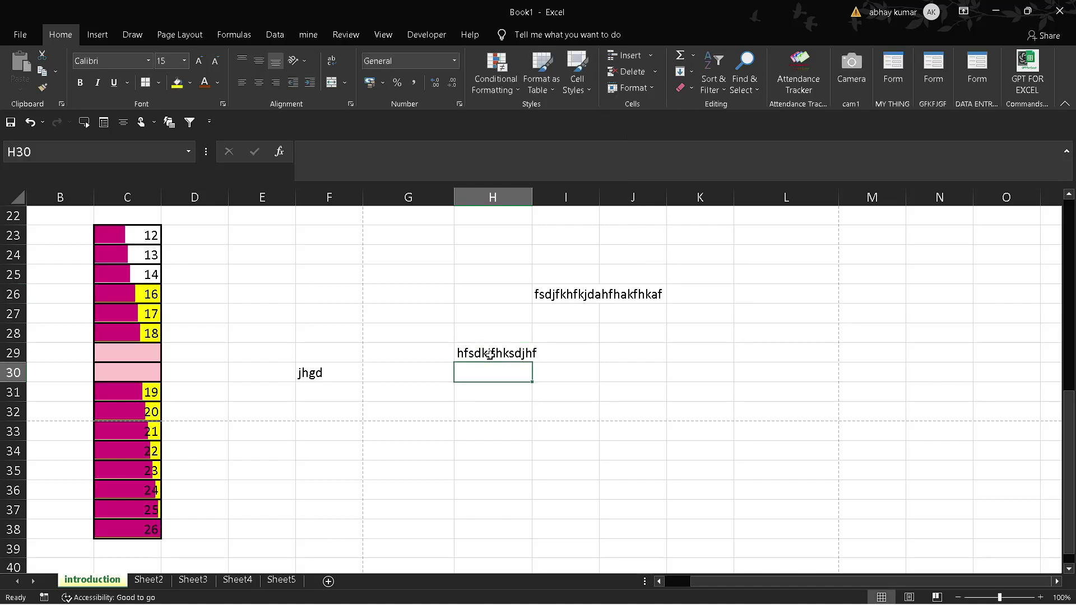
Step: Set the height of row 29 to 50
click(490, 354)
key(alt)
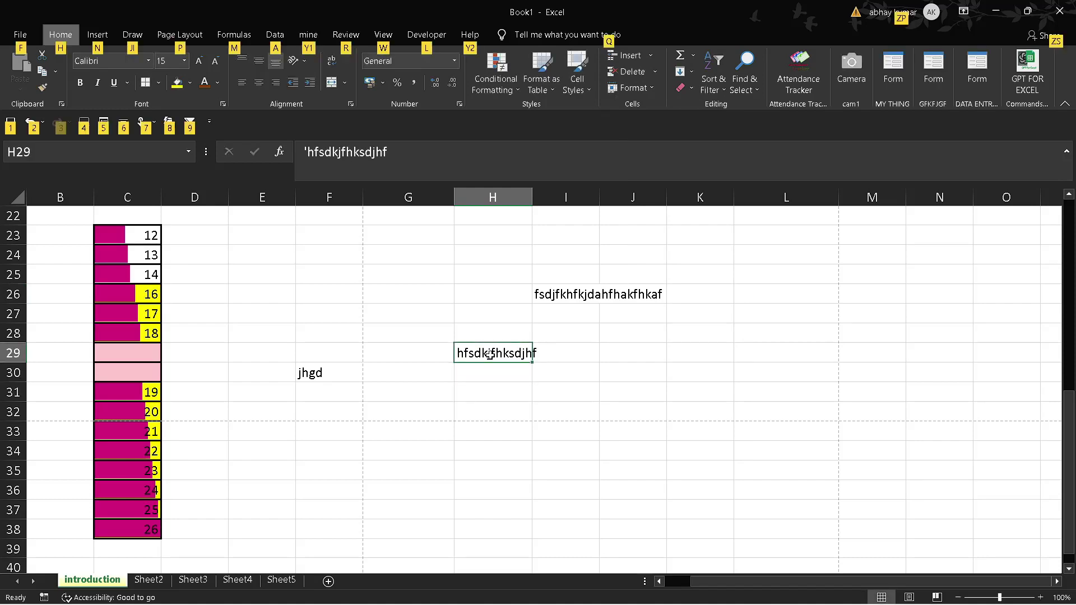
key(h)
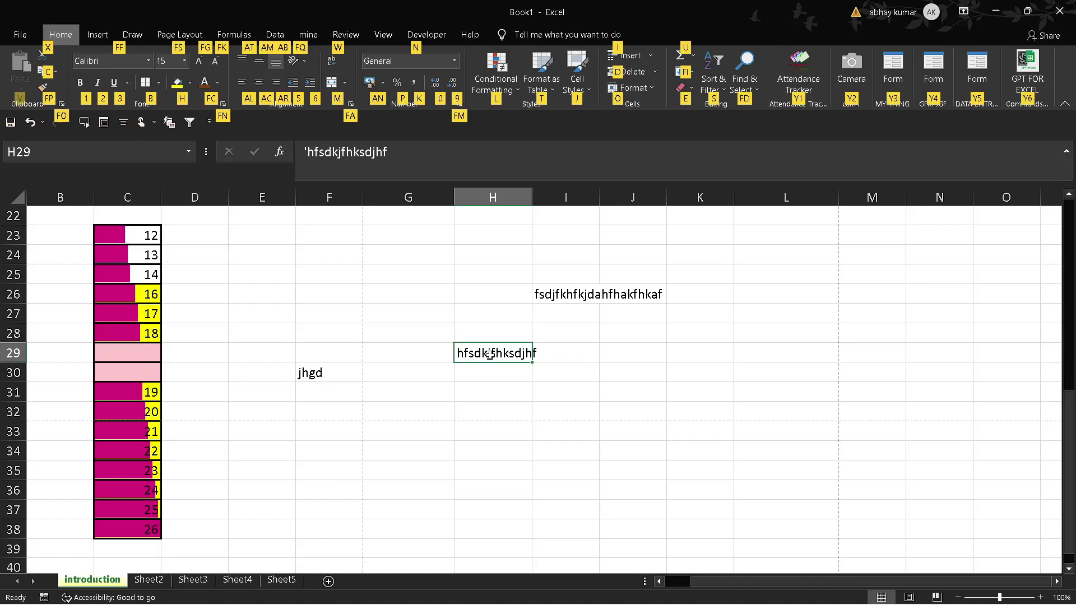
key(o)
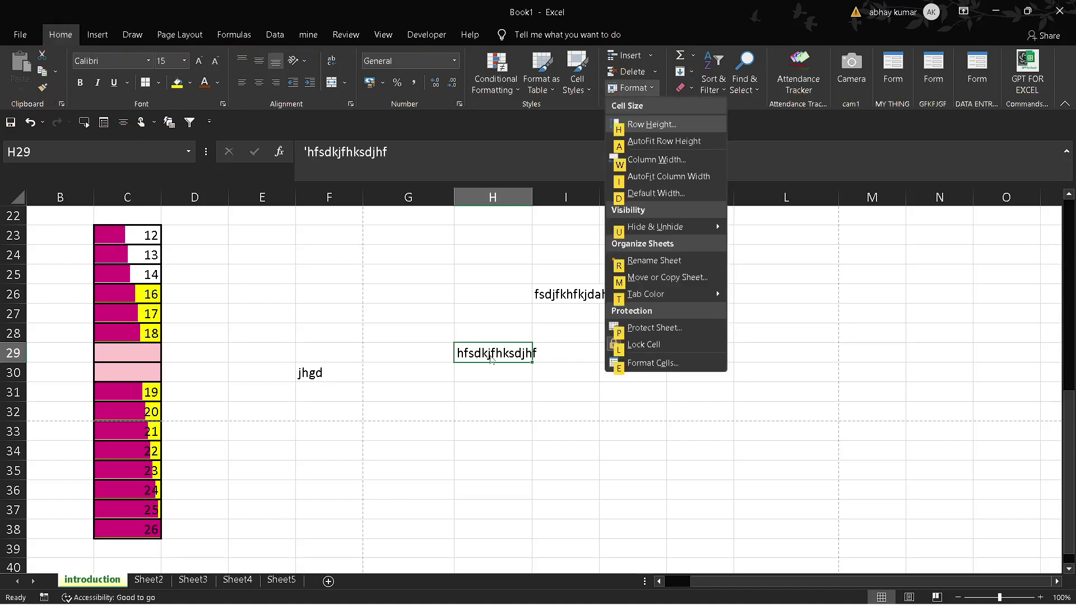
key(h)
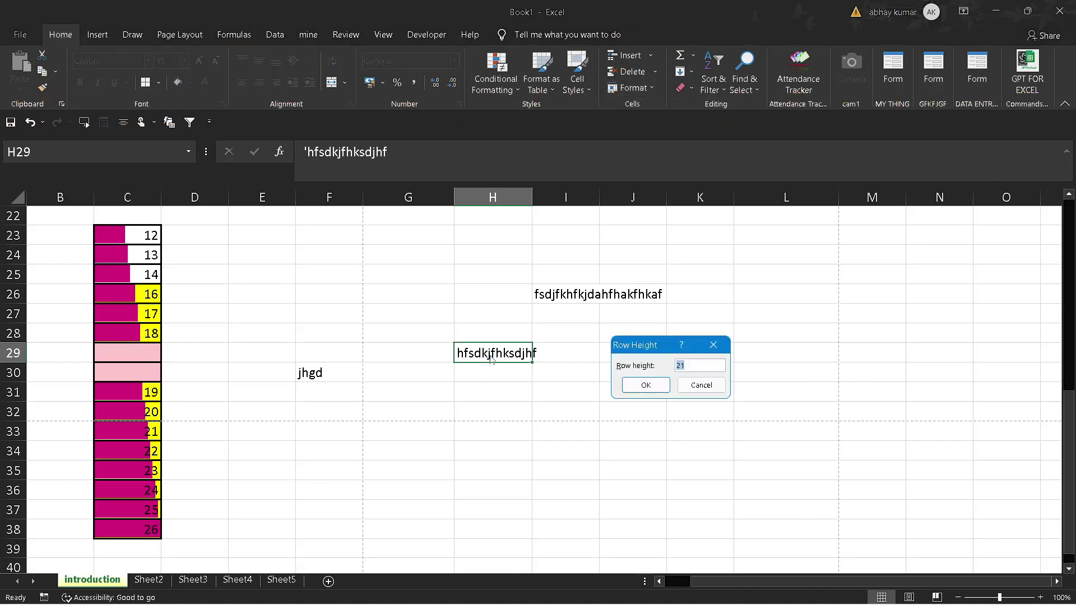
key(BackSpace)
text(50)
key(Return)
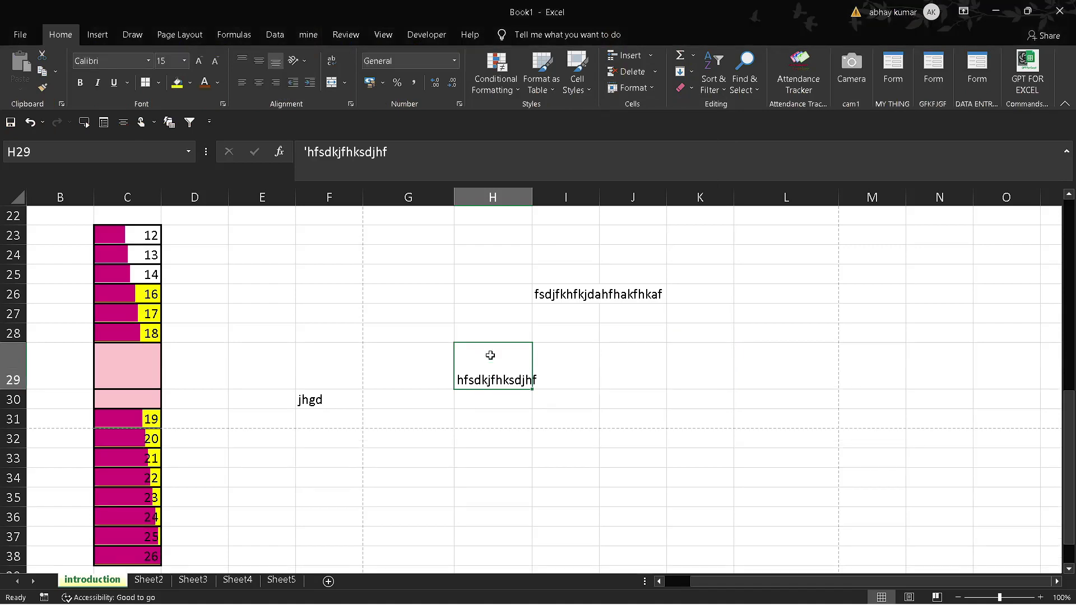
Step: Set the width of column I to 50
click(584, 291)
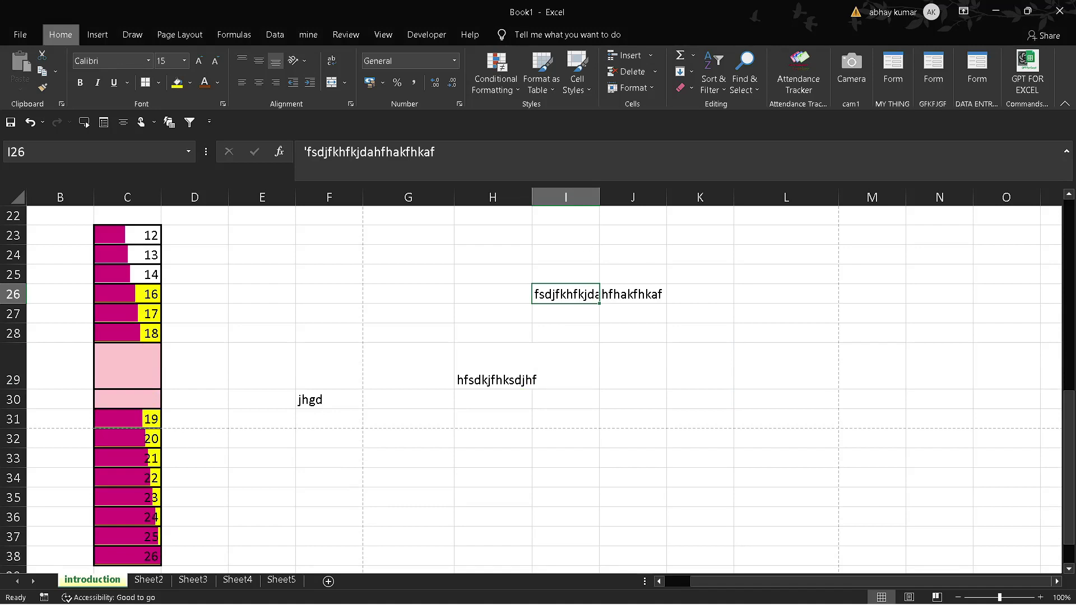
key(alt+h)
key(o)
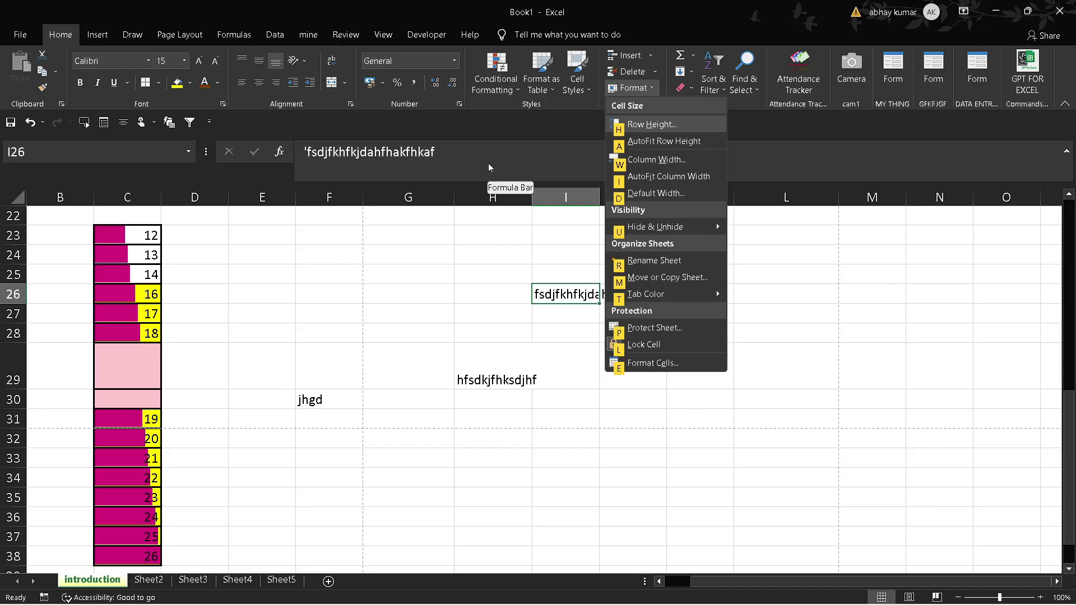
key(w)
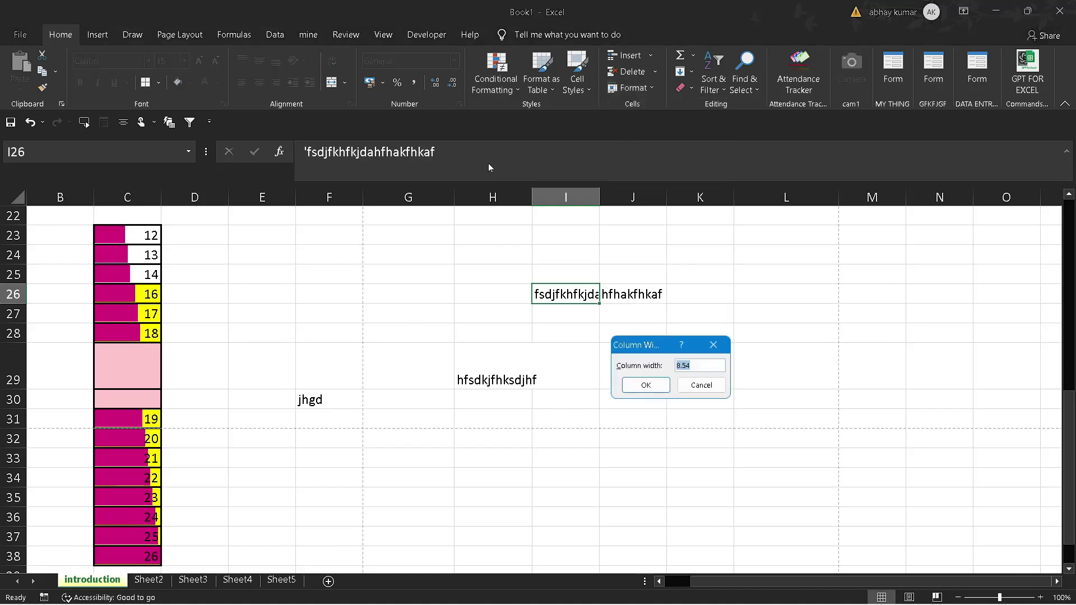
key(BackSpace)
text(50)
key(Return)
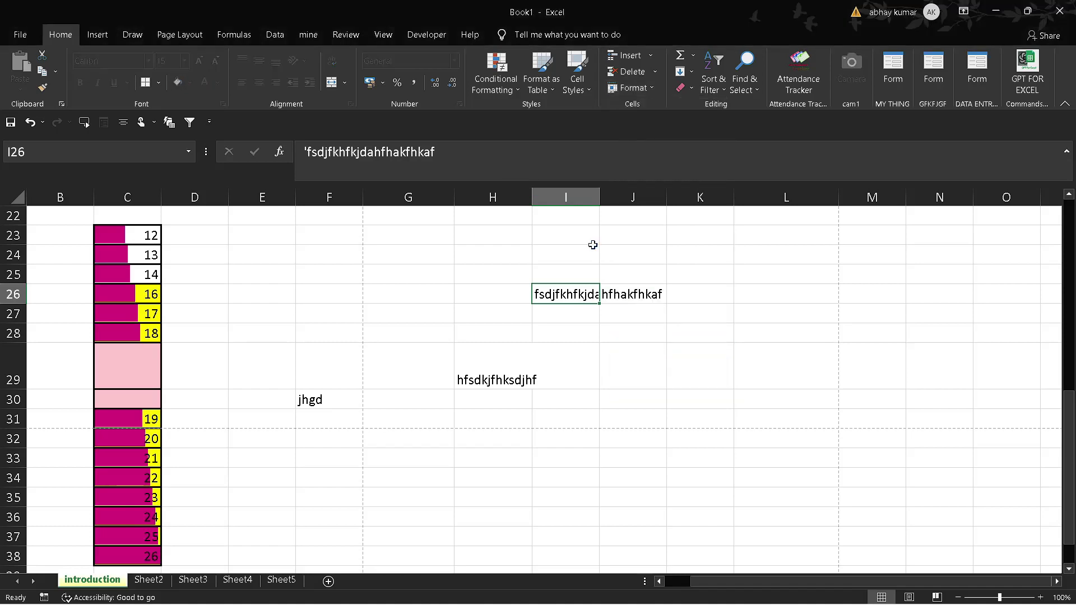
Step: Undo the column I width, the row 29 height and the text entry in cell H29
key(ctrl+z)
key(ctrl+z)
key(ctrl+z)
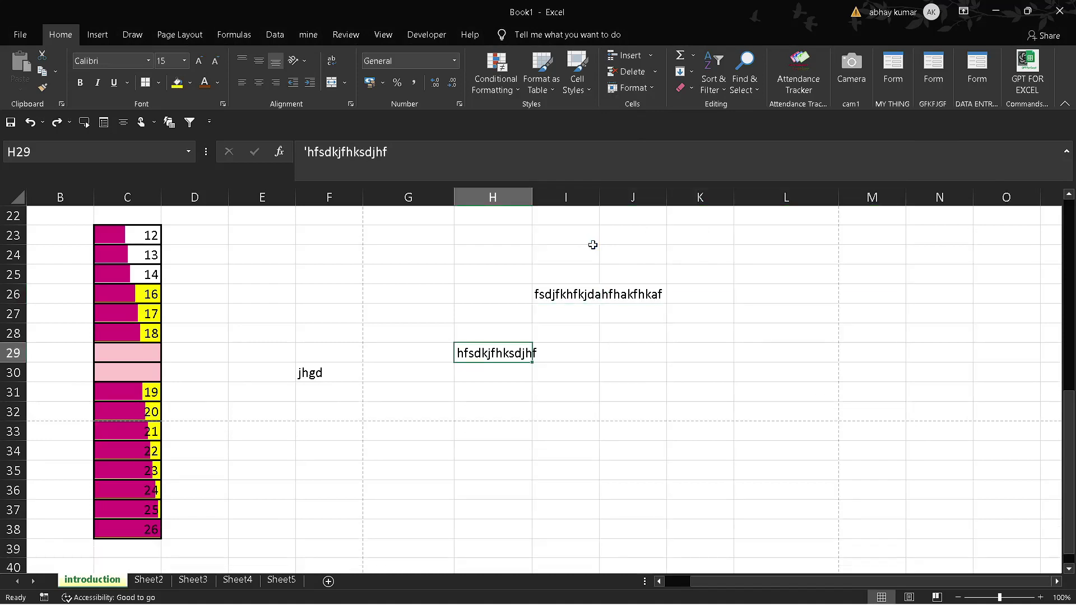
Step: Review the cell format options for size, visibility, sheet organization and protection
click(591, 281)
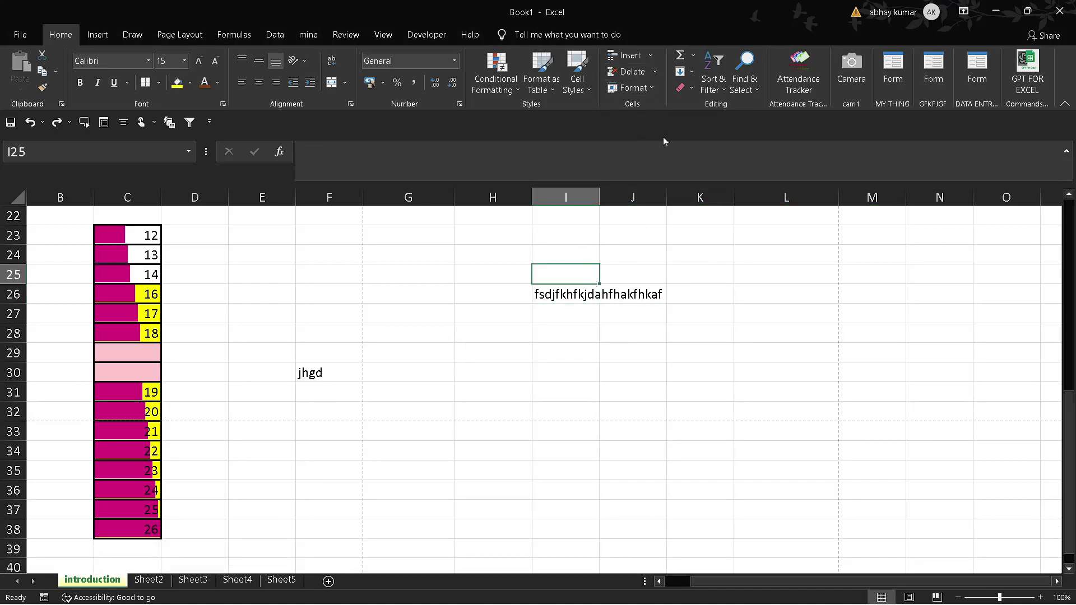
key(alt+h)
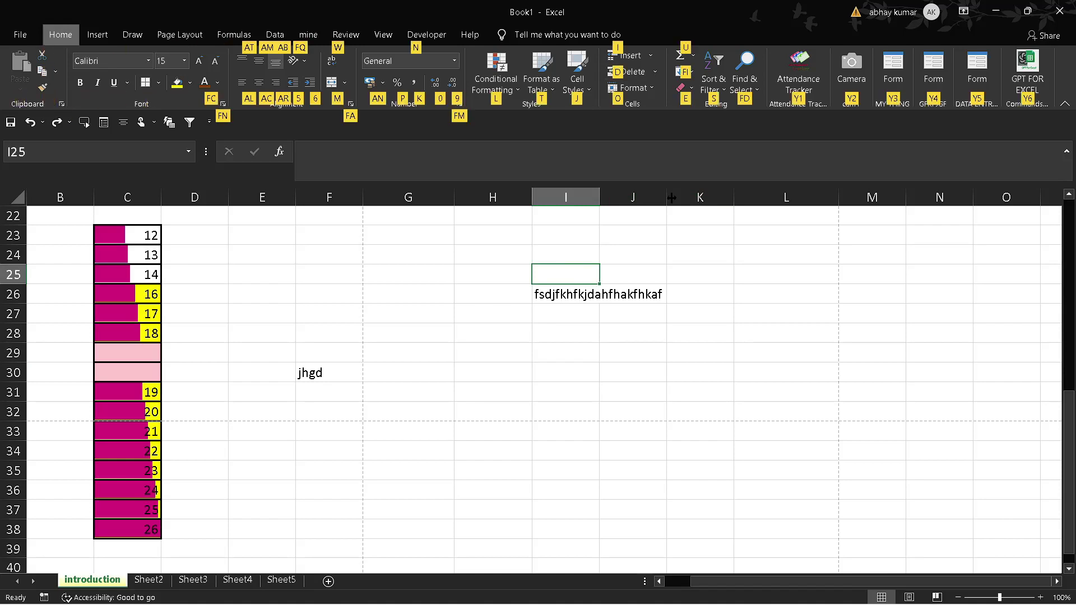
key(o)
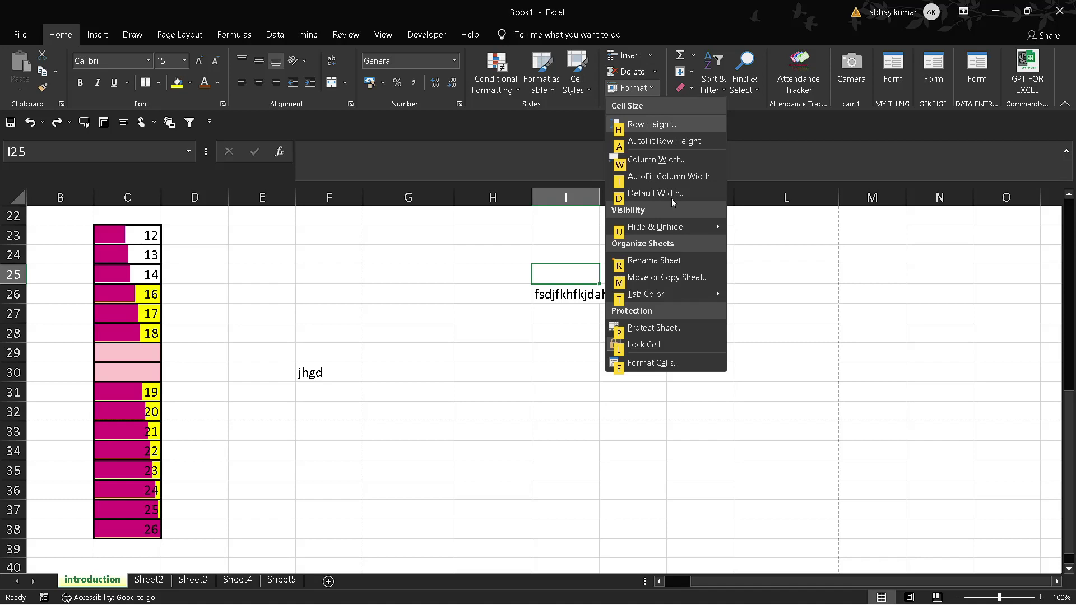
key(Escape)
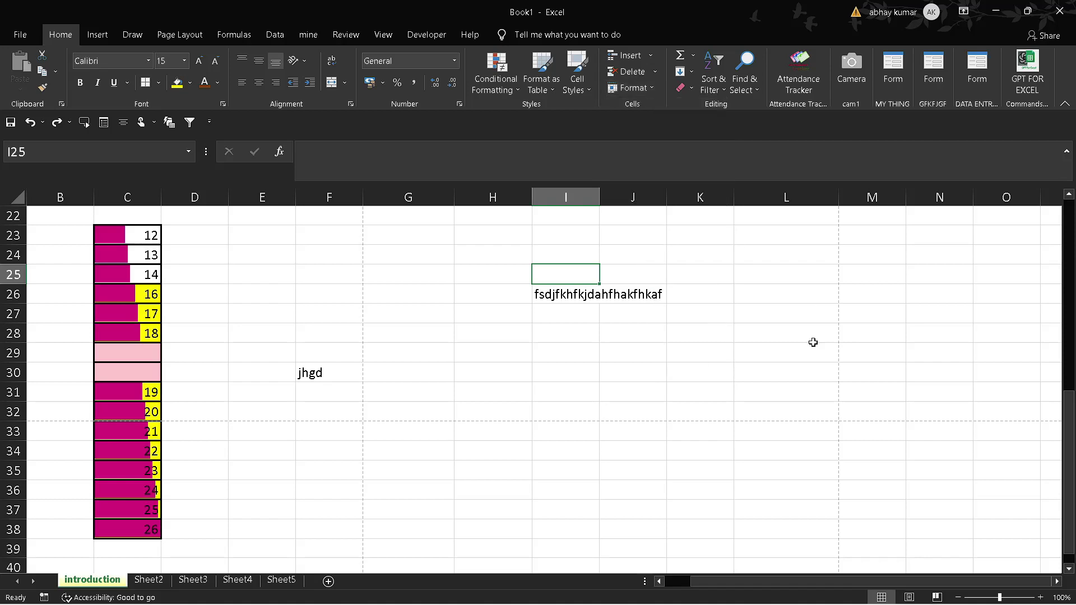
click(471, 318)
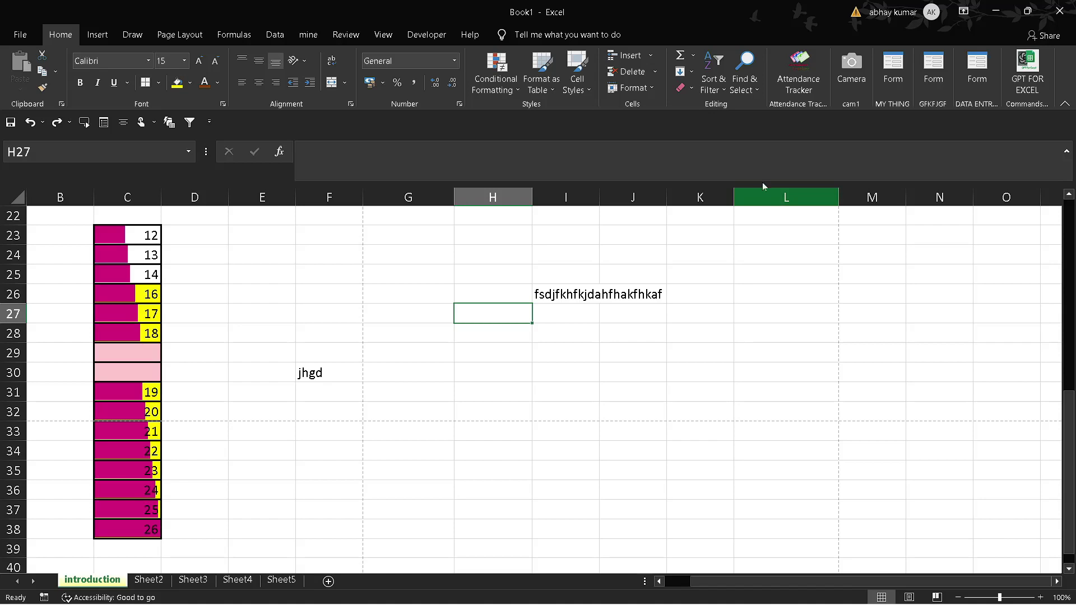
click(680, 55)
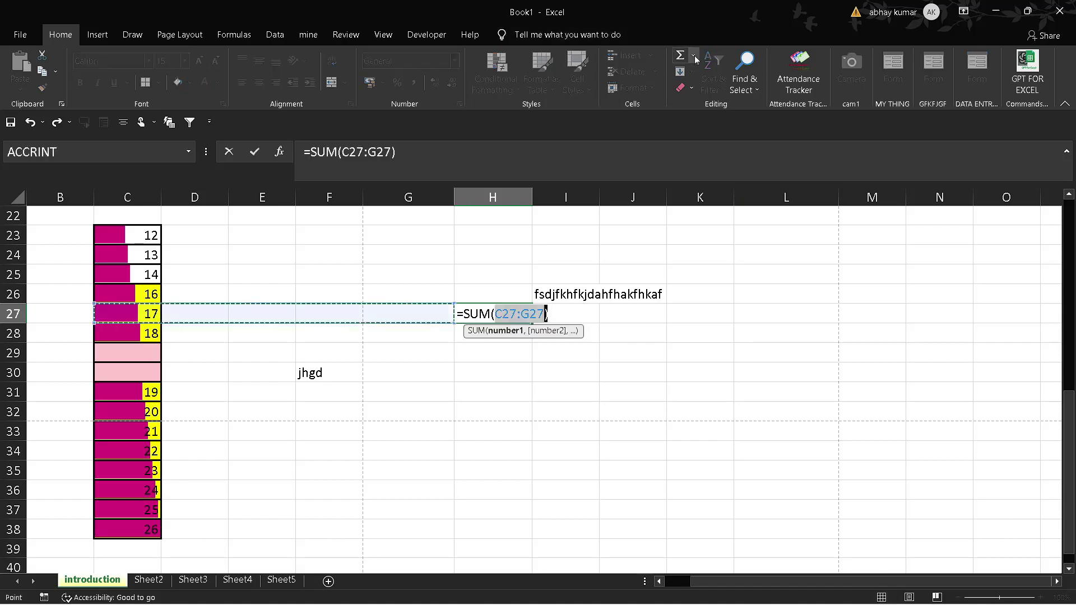
key(Escape)
Step: Discard the unfinished SUM formula in cell H27 and look over the available AutoSum functions
click(600, 436)
click(312, 344)
click(548, 396)
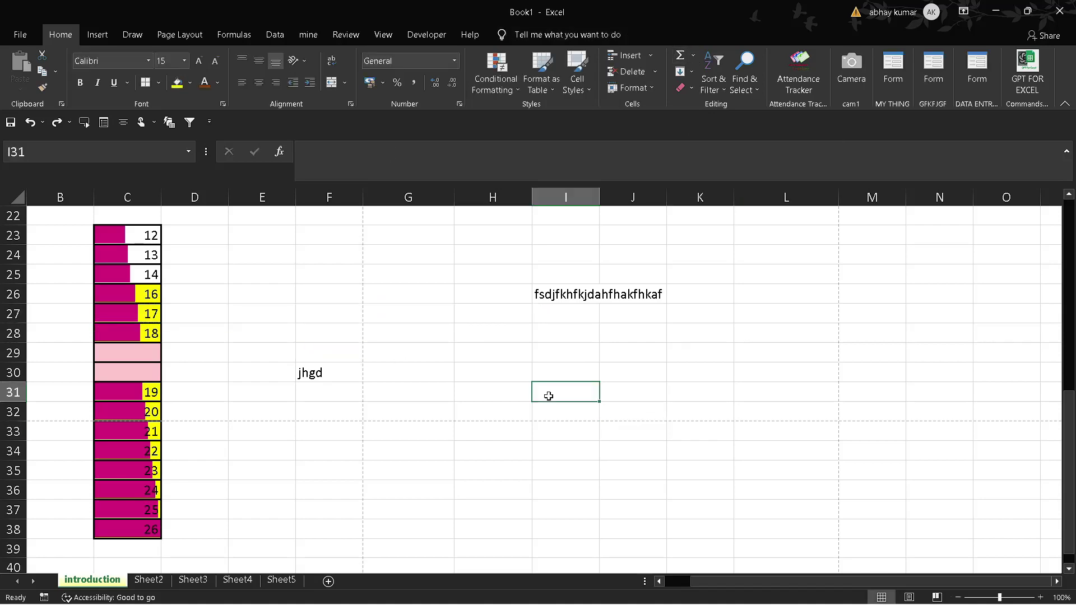
click(693, 56)
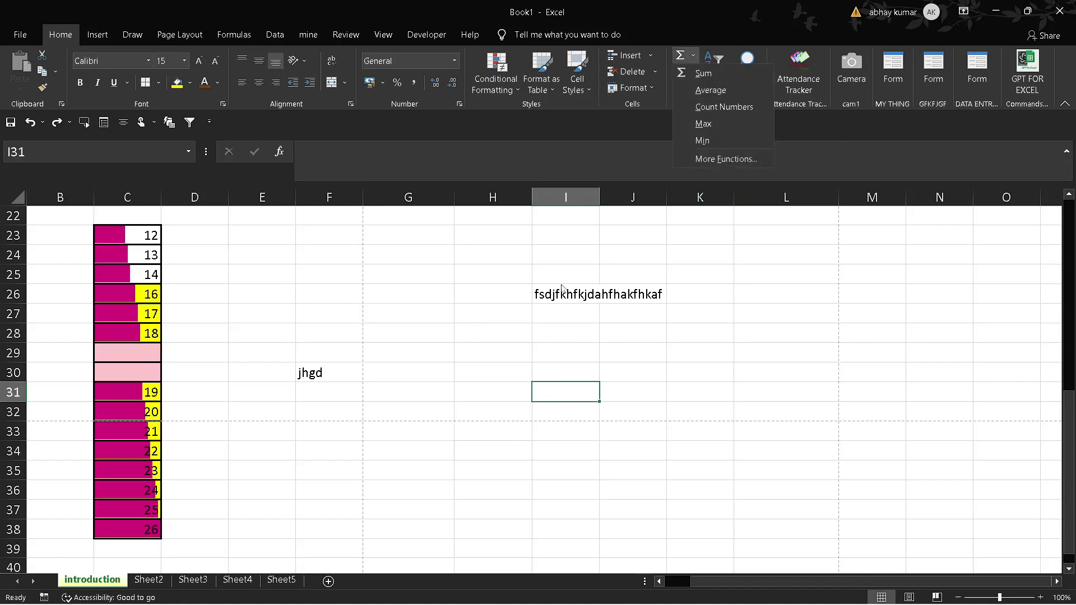
click(452, 335)
Step: Try to total the column C numbers in cell C39 with AutoSum, and undo the entry
click(132, 553)
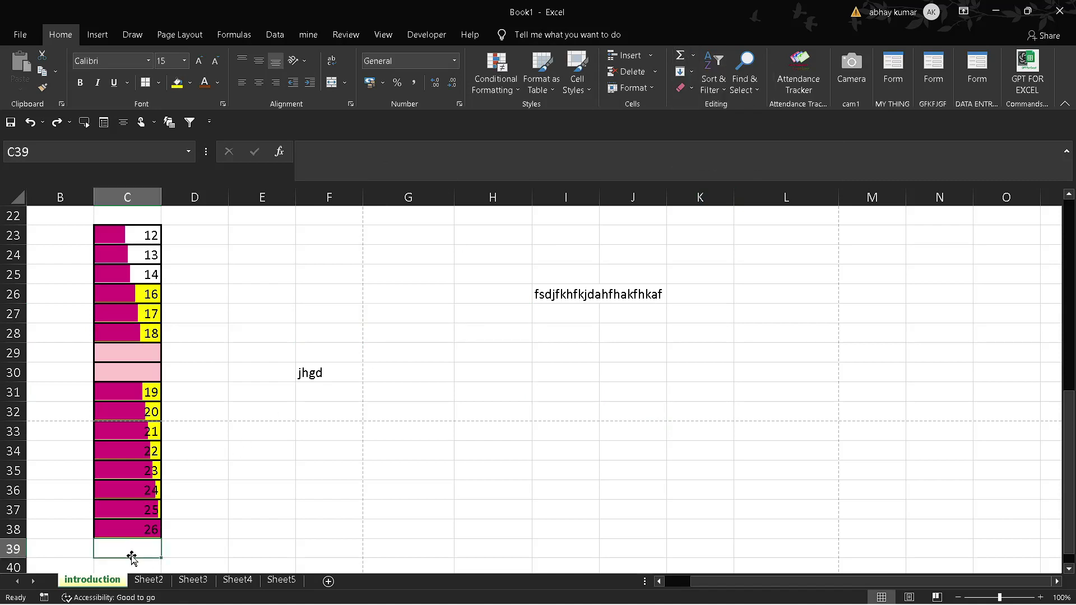
key(alt+equal)
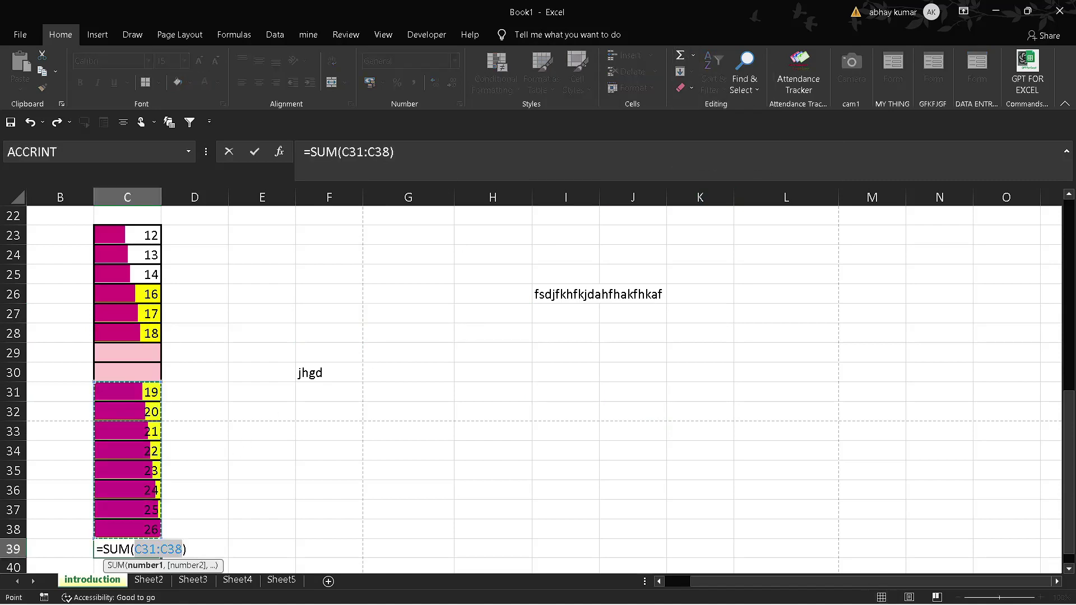
click(193, 534)
key(Tab)
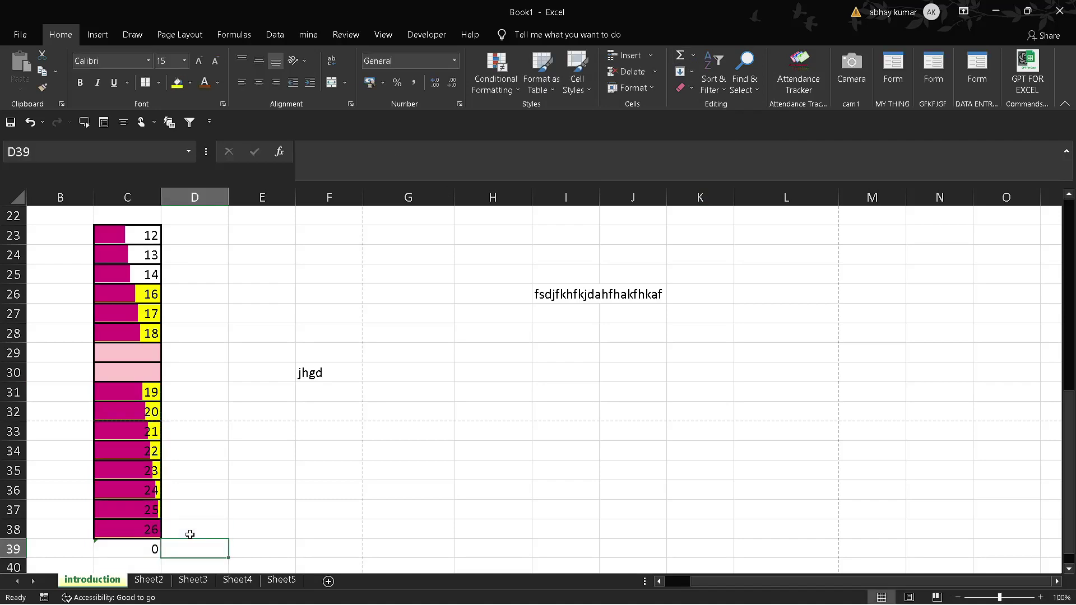
key(ctrl+z)
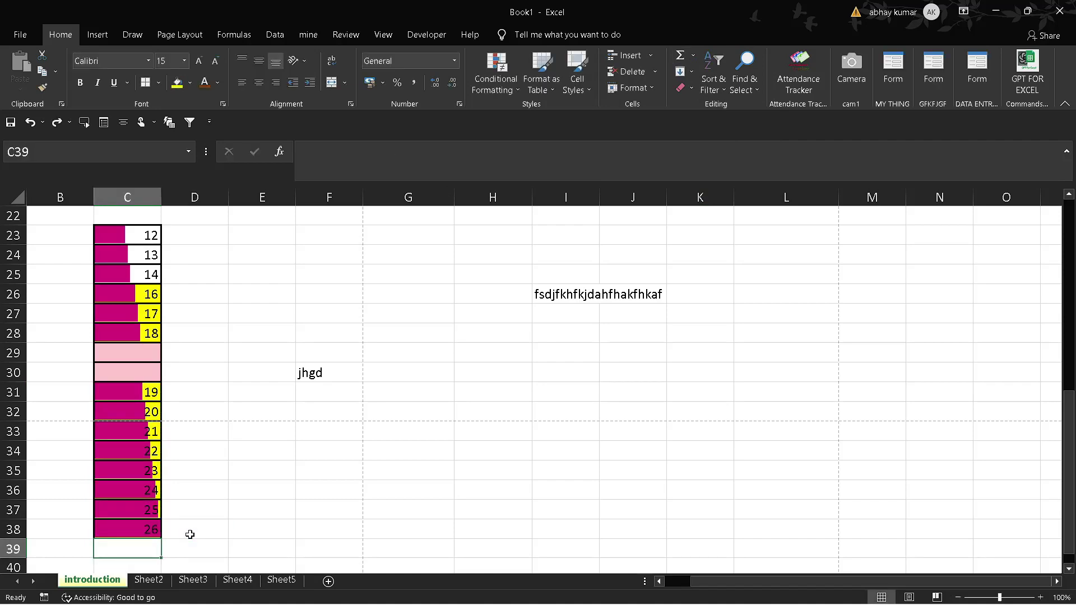
Step: Total cells C31:C38 in cell C39 with AutoSum and check the other AutoSum functions
key(alt+equal)
key(Tab)
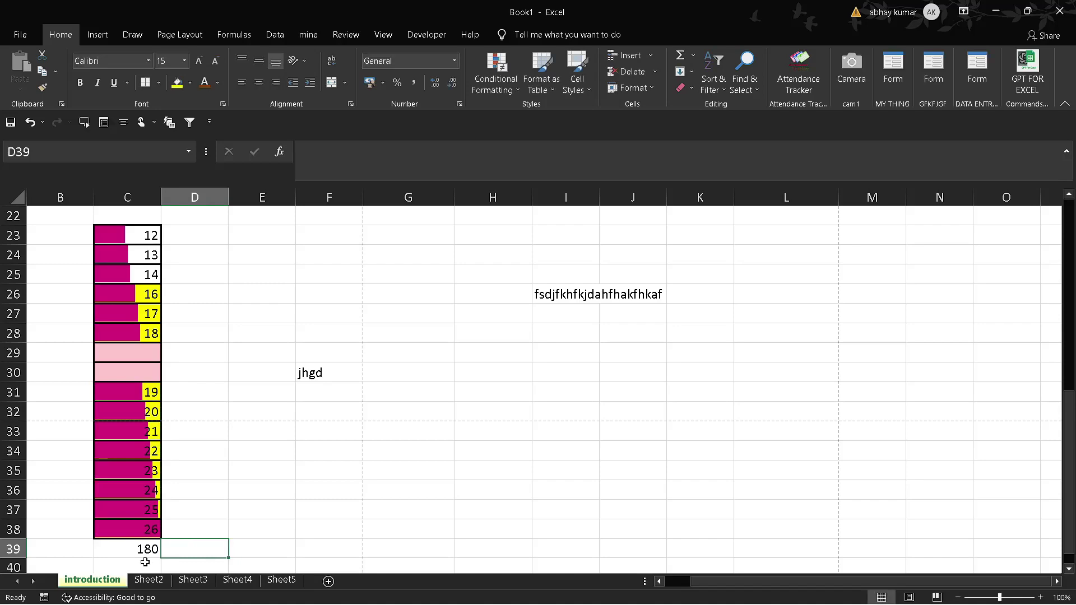
click(144, 562)
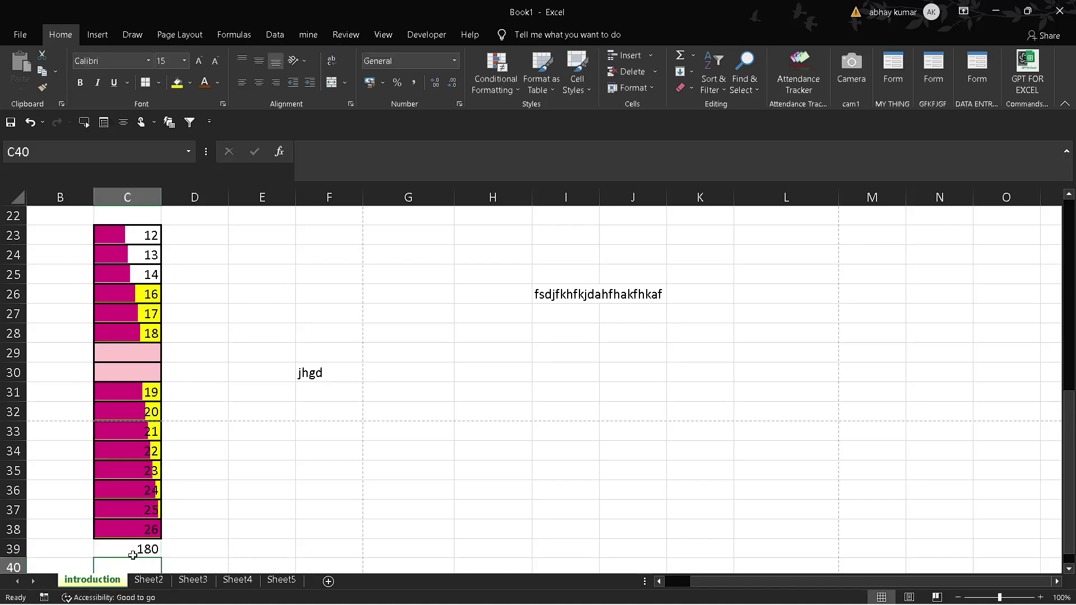
click(140, 549)
click(694, 55)
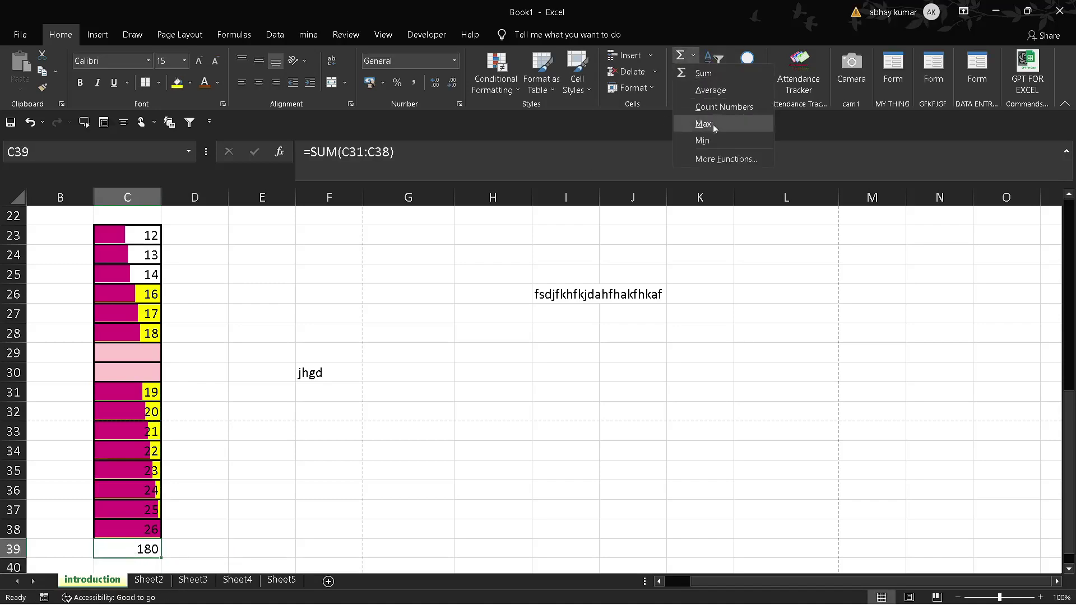
click(143, 234)
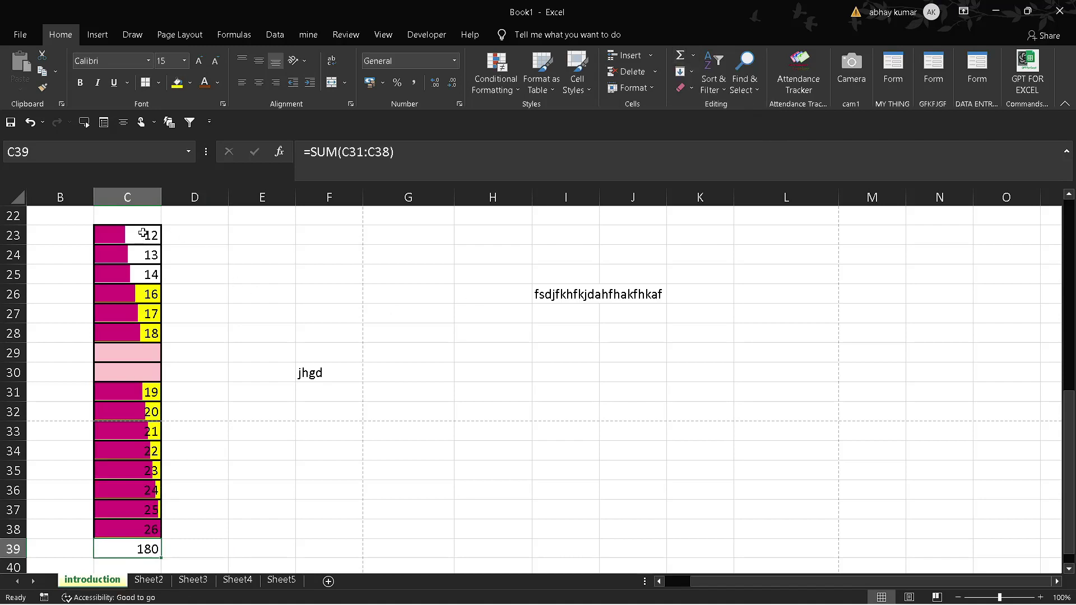
Step: Select cells C23:C38 and preview the Quick Analysis totals without applying any
key(shift+Down)
key(shift+Down)
key(shift+Down)
key(shift+Down)
key(Up)
key(shift+Up)
key(shift+Up)
key(shift+Up)
key(shift+Up)
key(shift+Up)
key(shift+Up)
key(shift+Up)
key(shift+Up)
key(shift+Up)
key(shift+Up)
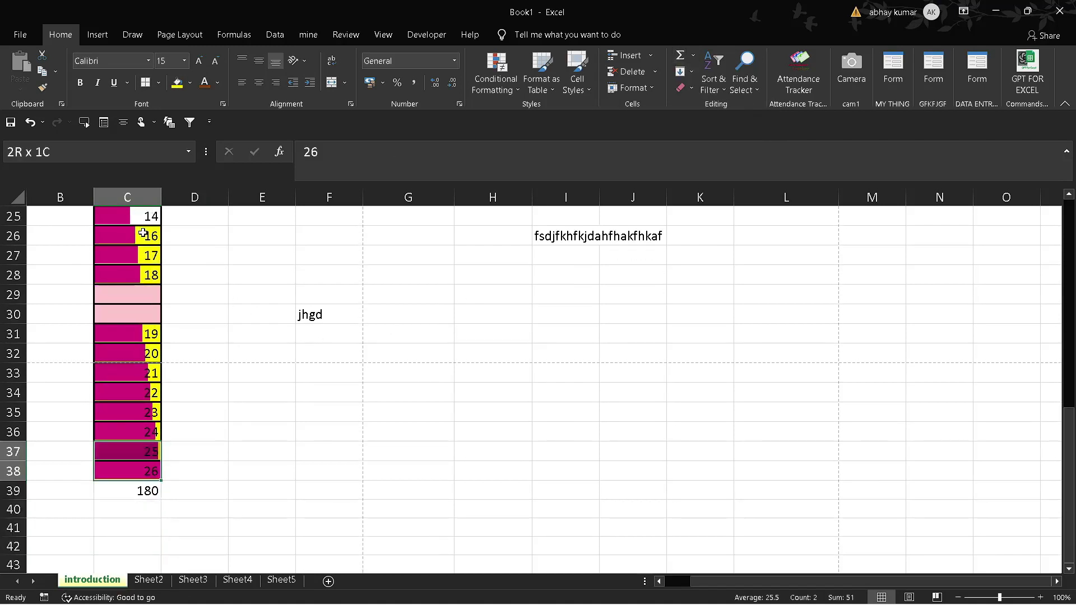
key(shift+Up)
key(shift+Up)
key(shift+Up)
key(shift+Up)
key(shift+Up)
key(shift+Up)
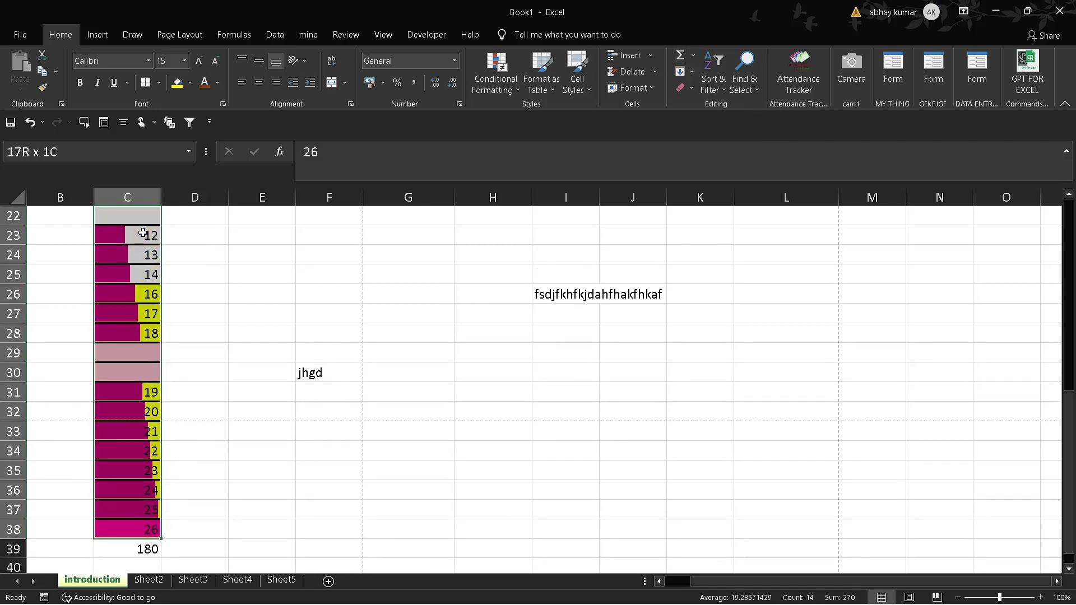
key(shift+Down)
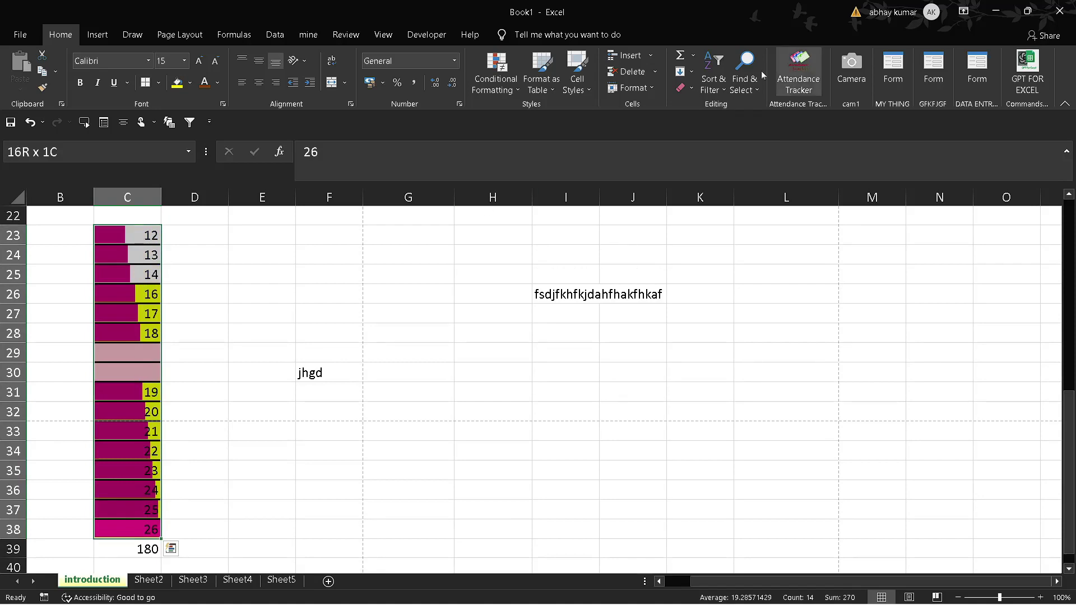
click(171, 549)
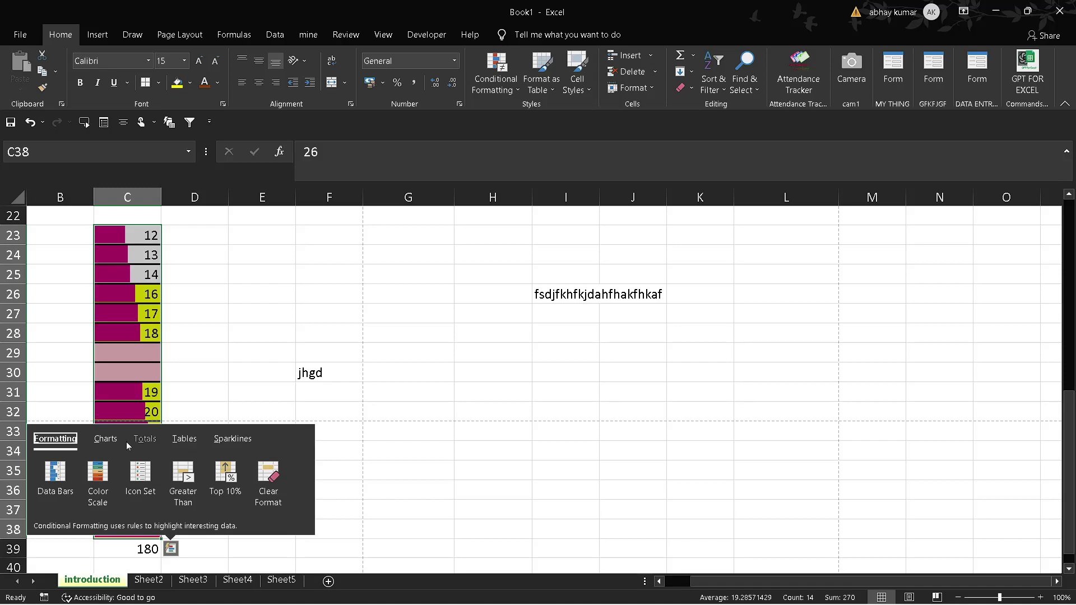
click(144, 439)
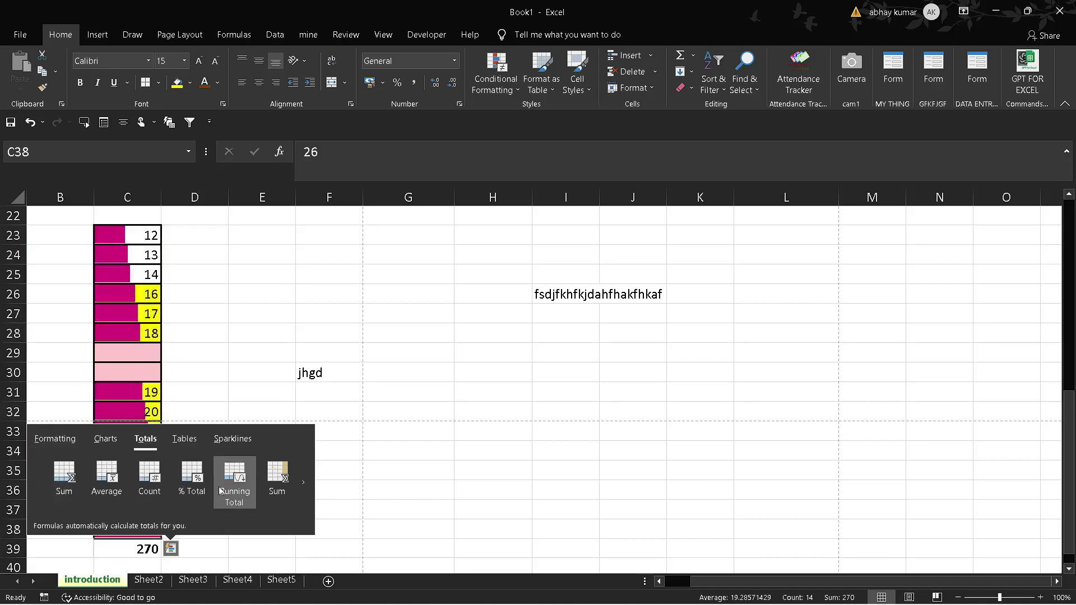
click(303, 482)
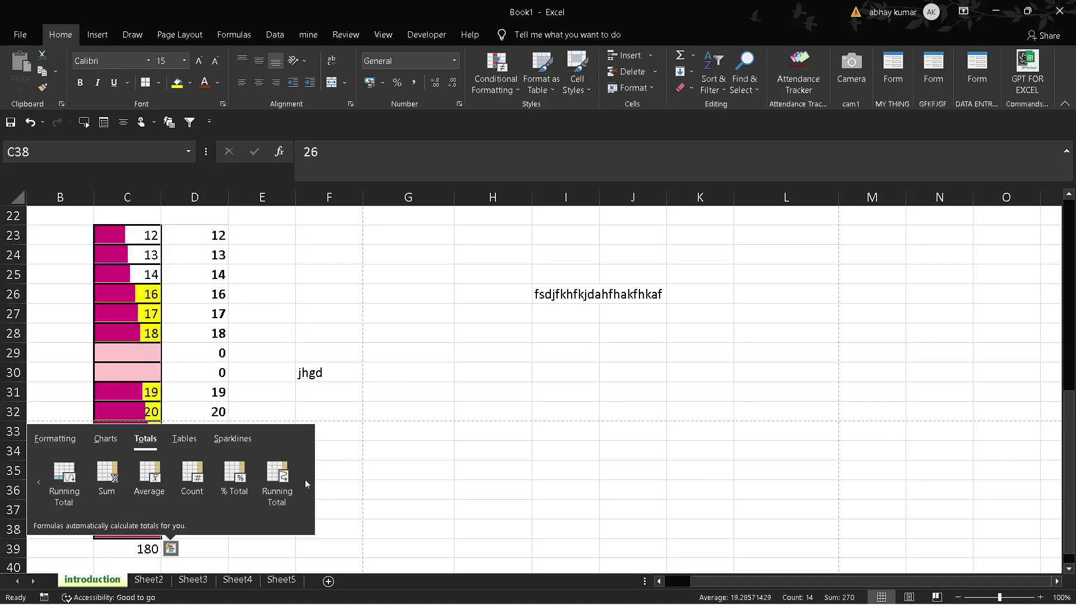
click(414, 465)
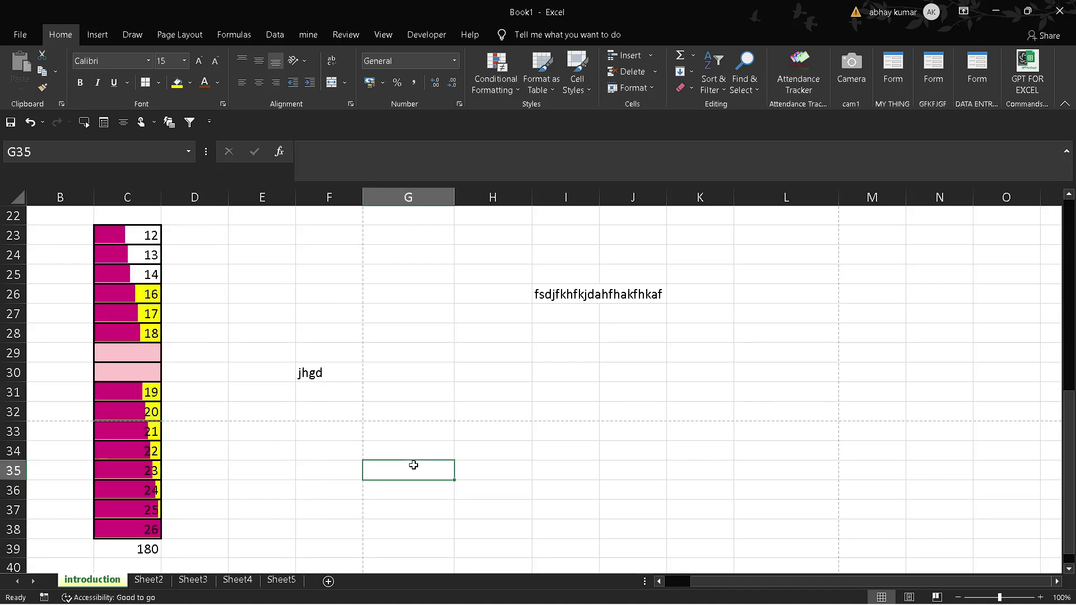
Step: Try Fill Right on cell C23, and undo the fill
click(684, 72)
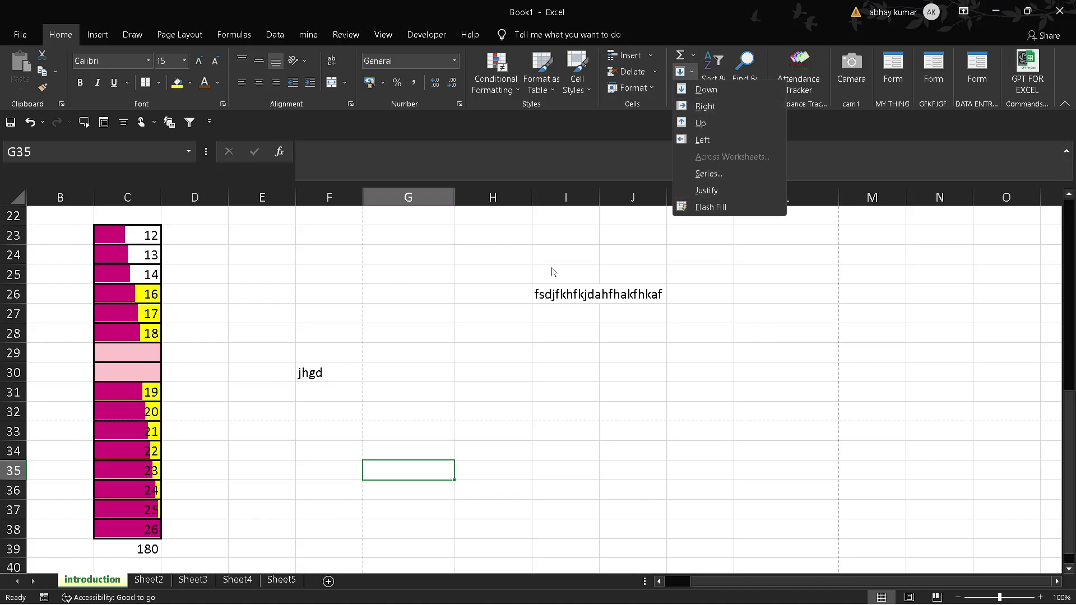
key(Escape)
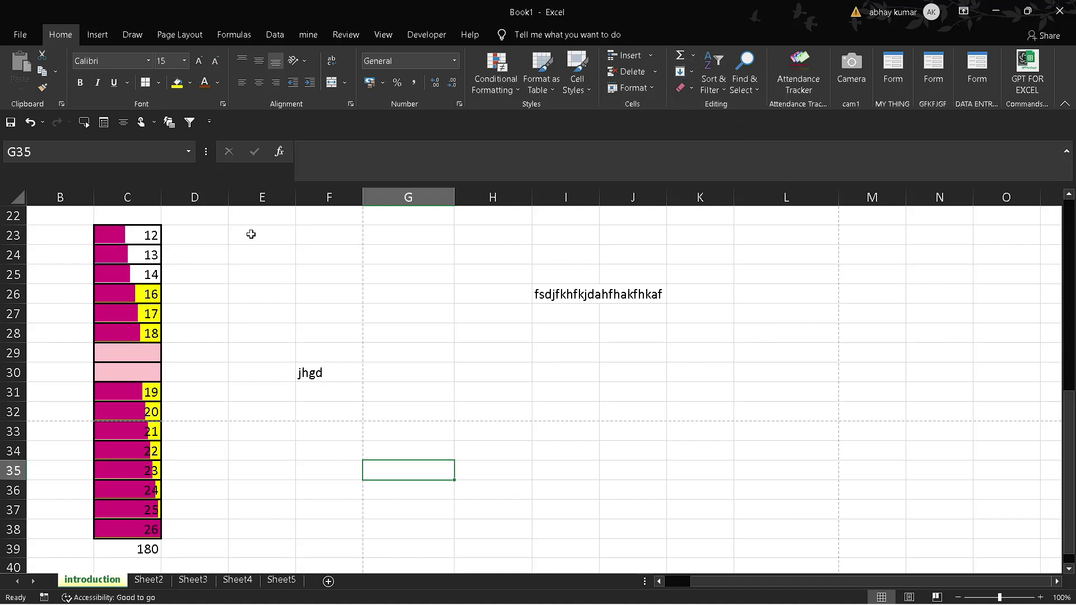
click(151, 235)
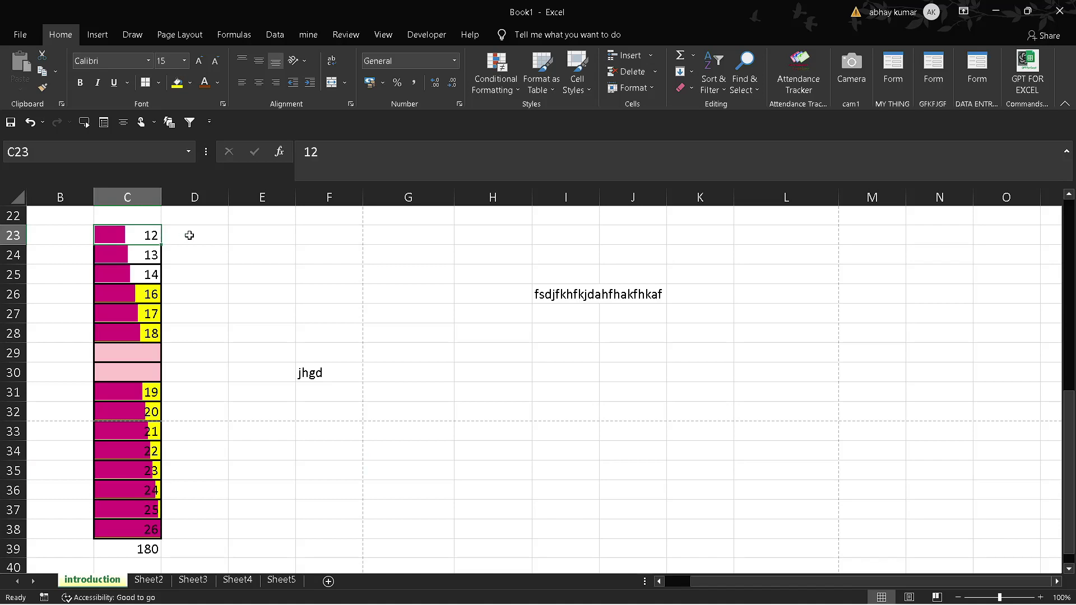
click(688, 71)
click(741, 104)
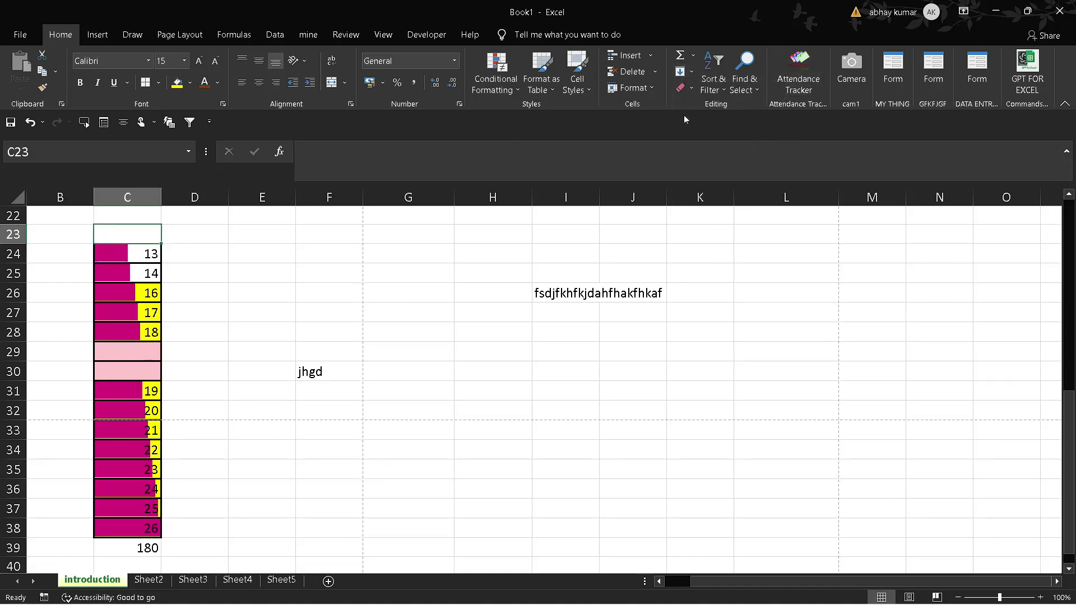
key(ctrl+z)
Step: Copy the value of C23 into D23 with Fill Right and the value of D23 into D24 with Fill Down
click(180, 228)
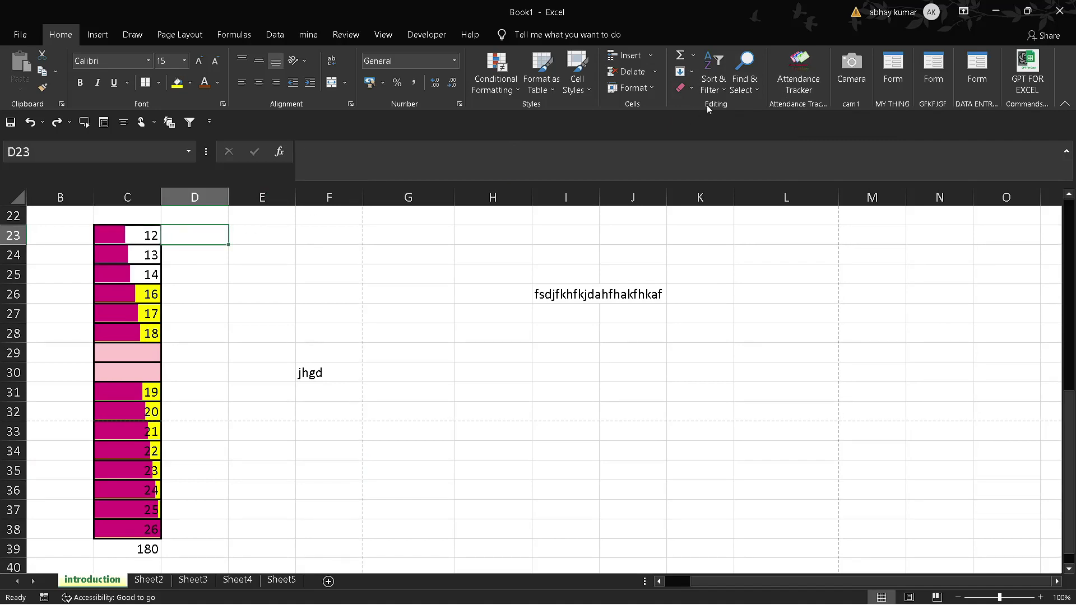
click(691, 72)
click(741, 107)
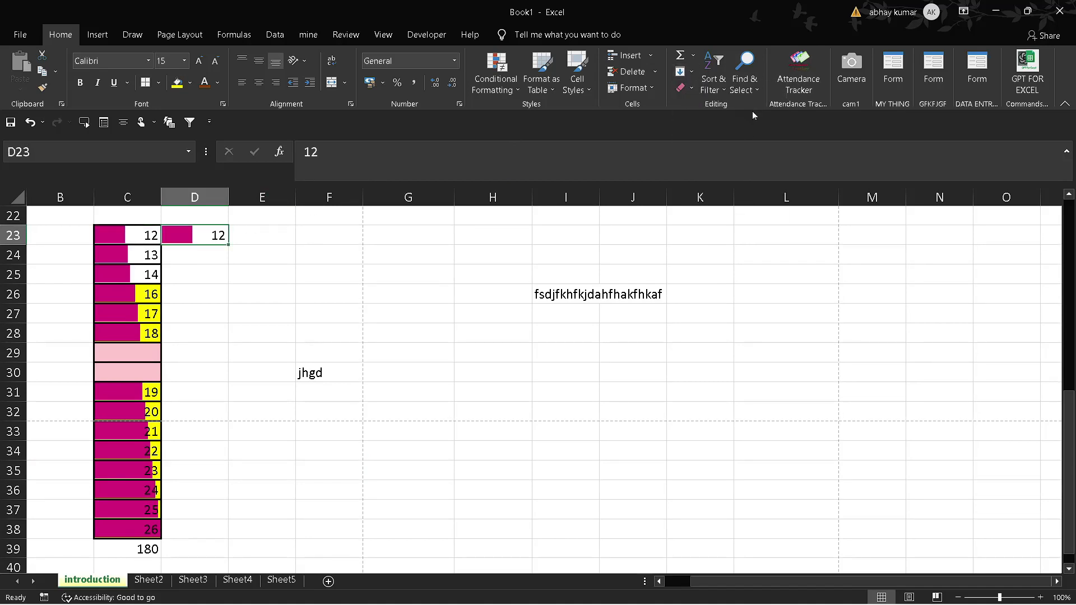
click(207, 254)
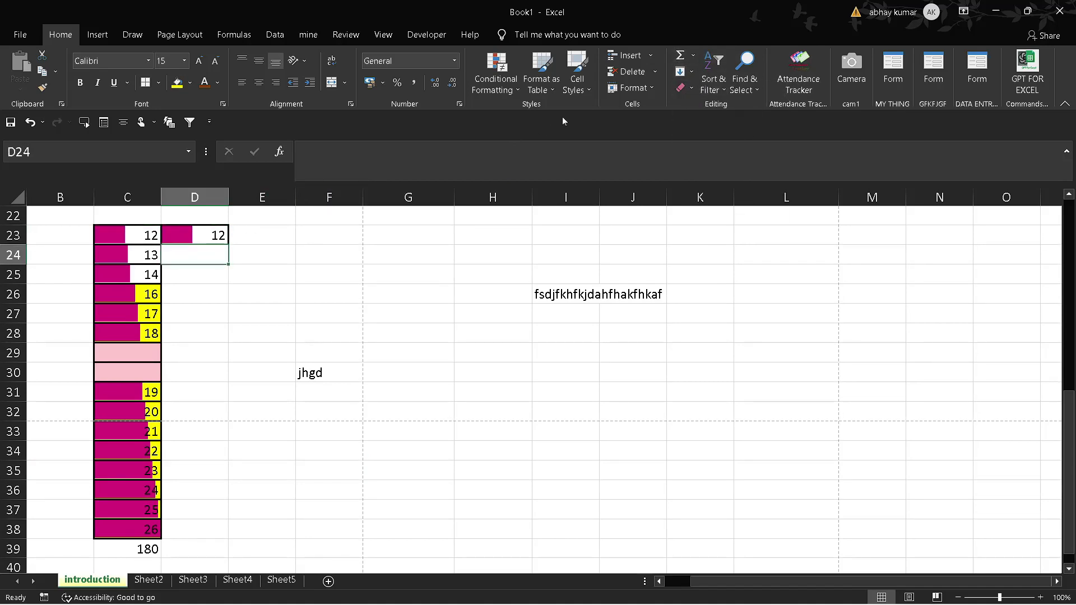
click(691, 72)
click(710, 92)
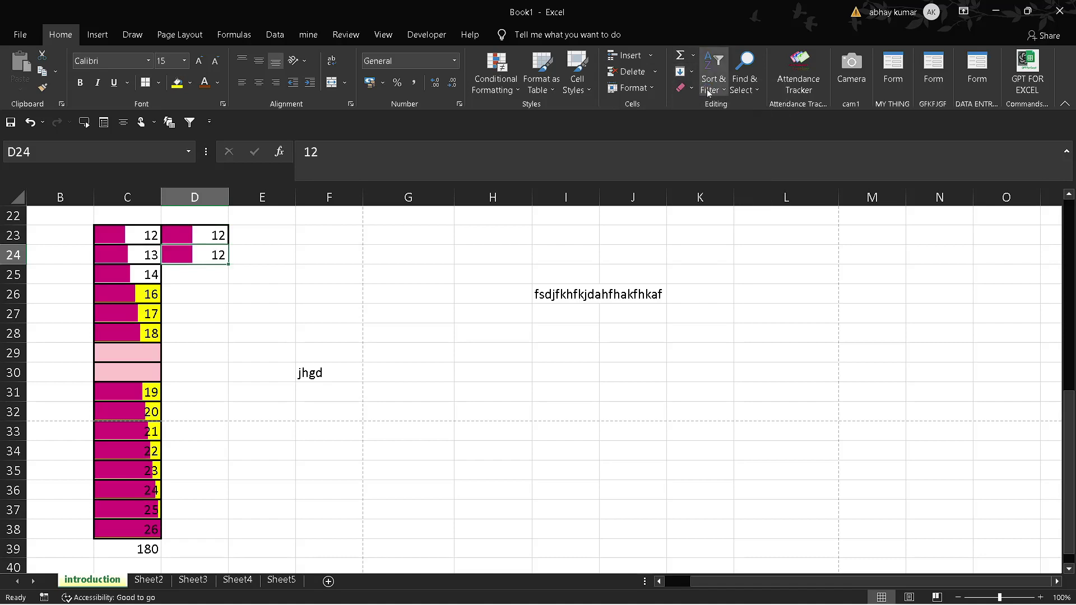
Step: Copy the value of C27 into cell B27 with Fill Left
click(223, 307)
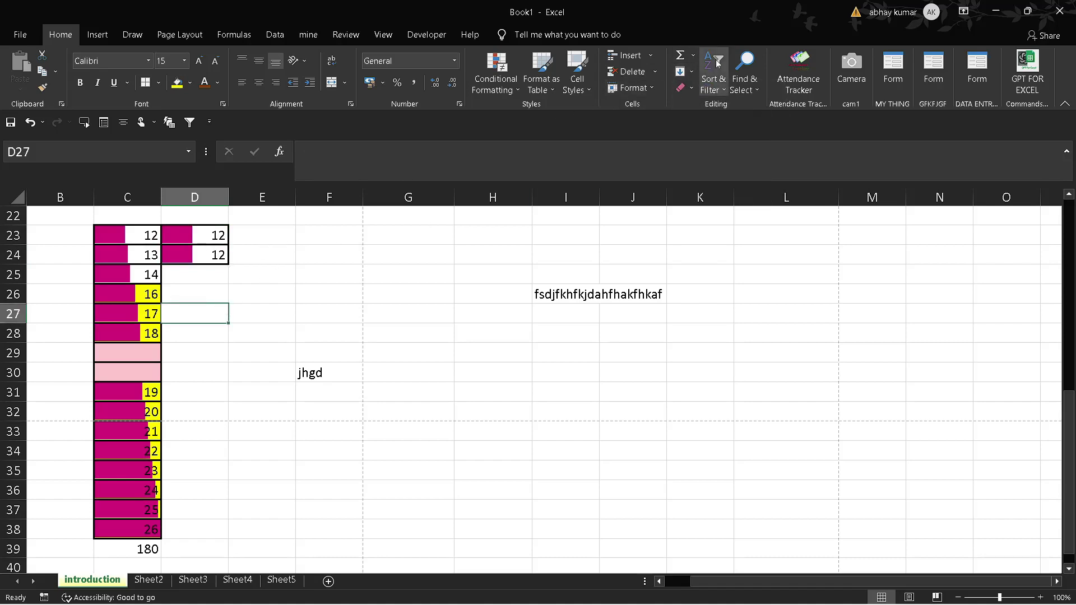
click(690, 72)
click(77, 272)
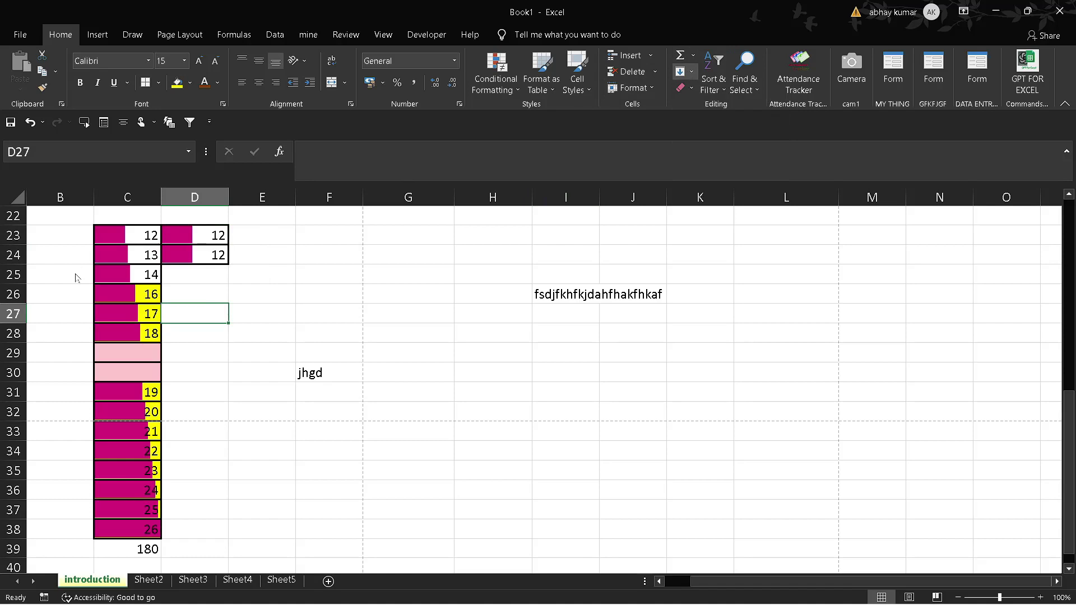
click(72, 315)
click(684, 74)
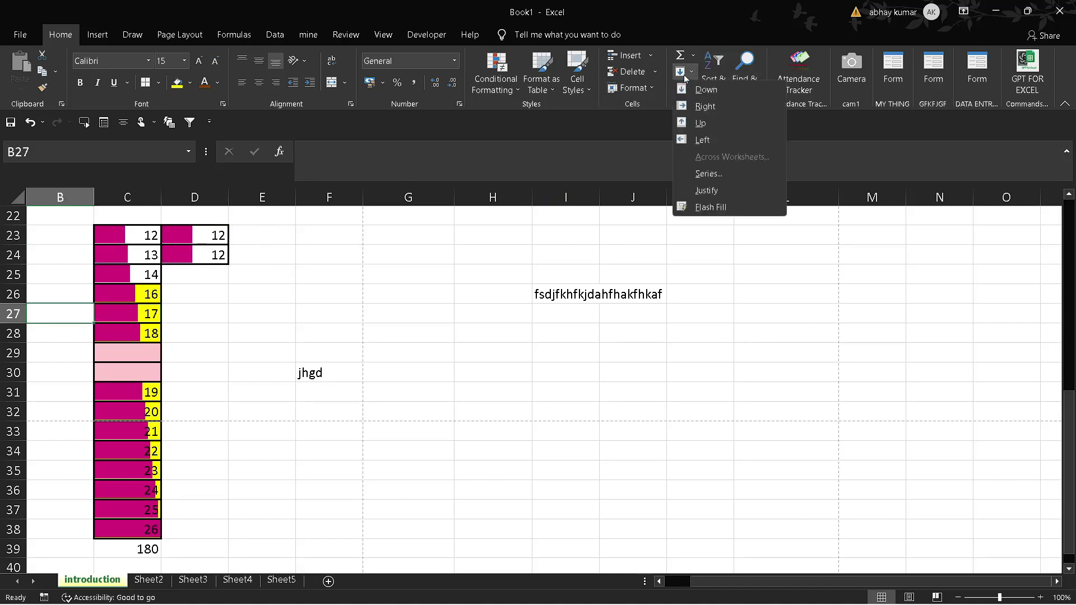
click(714, 144)
click(478, 372)
Step: Enter 1 in cell G24 as the starting value for a fill series
click(435, 264)
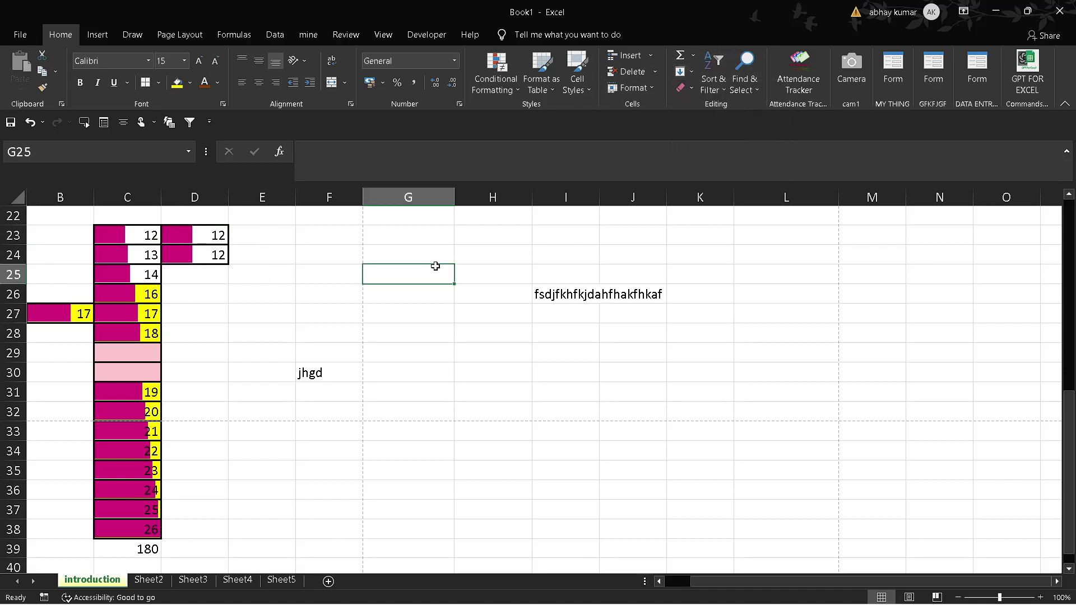
click(694, 69)
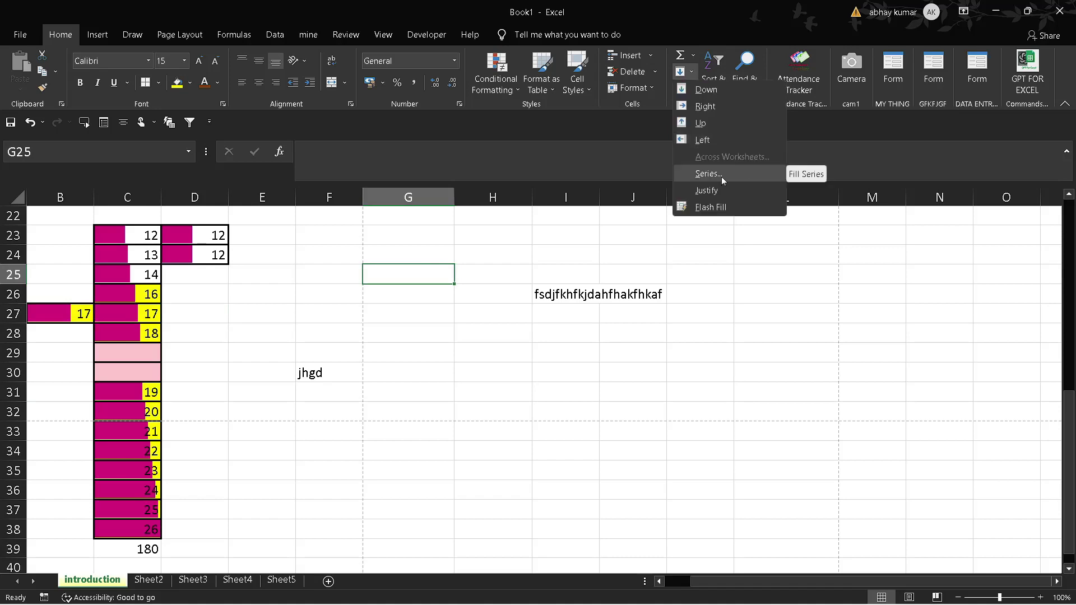
click(440, 275)
click(414, 254)
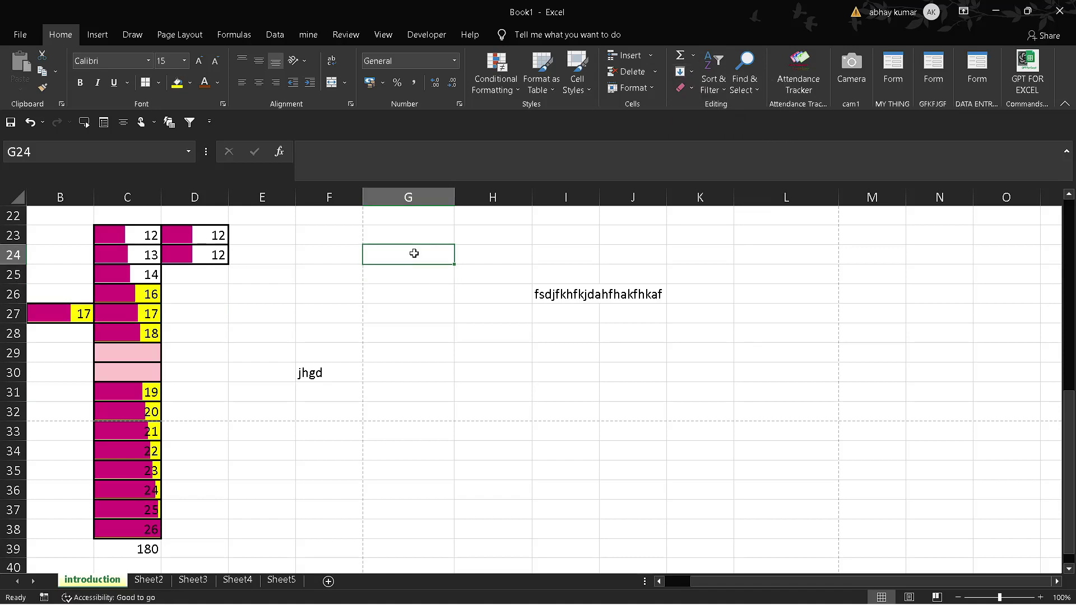
text(1)
key(ctrl+Return)
Step: Fill a linear series along row 24 from G24 with step value 1 and stop value 1000
click(691, 73)
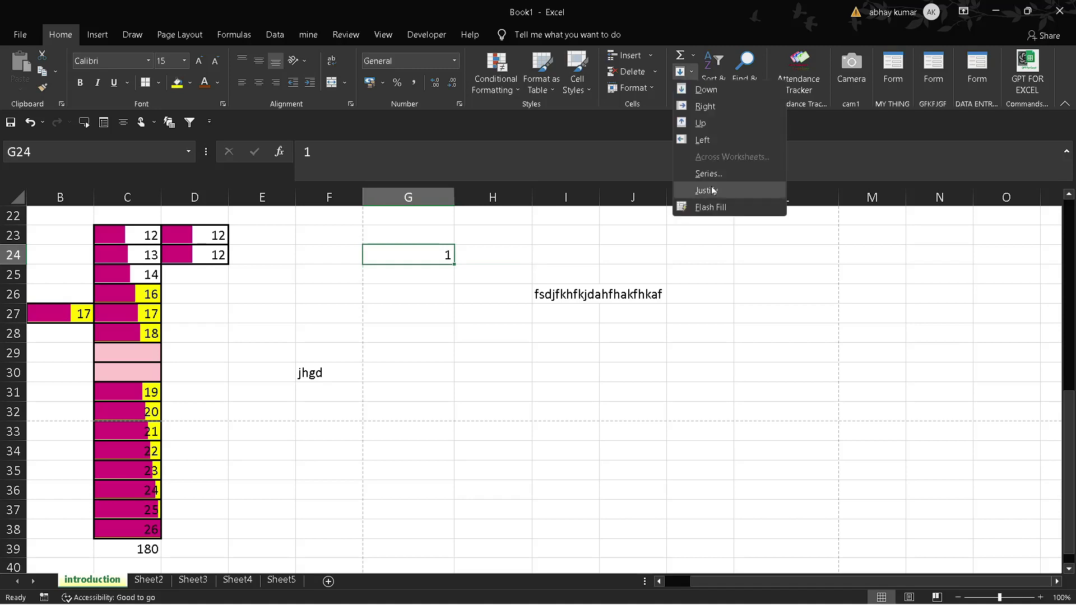
click(749, 172)
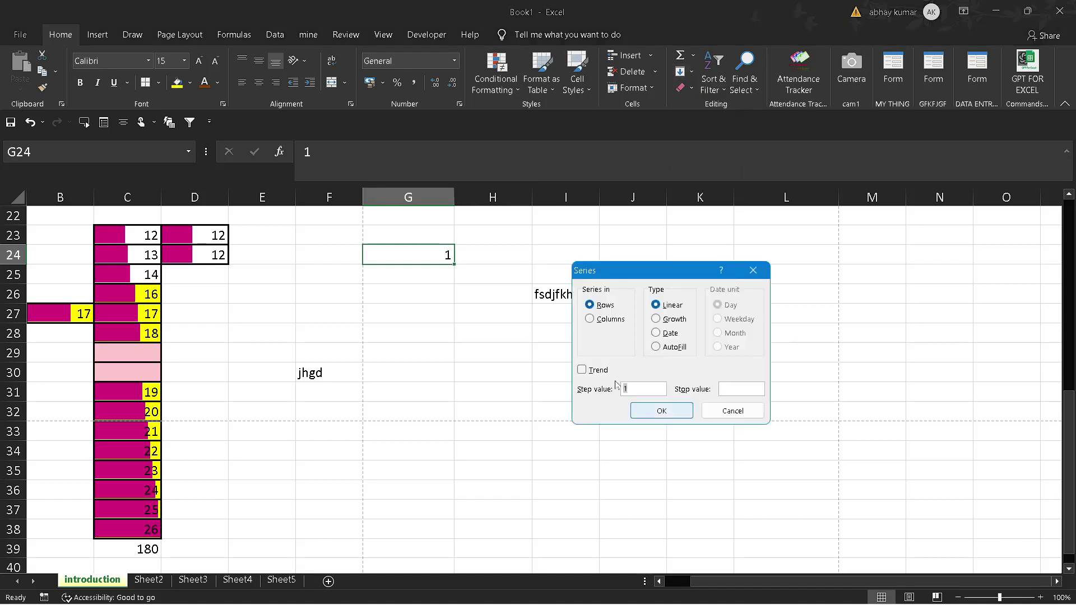
key(Tab)
text(100)
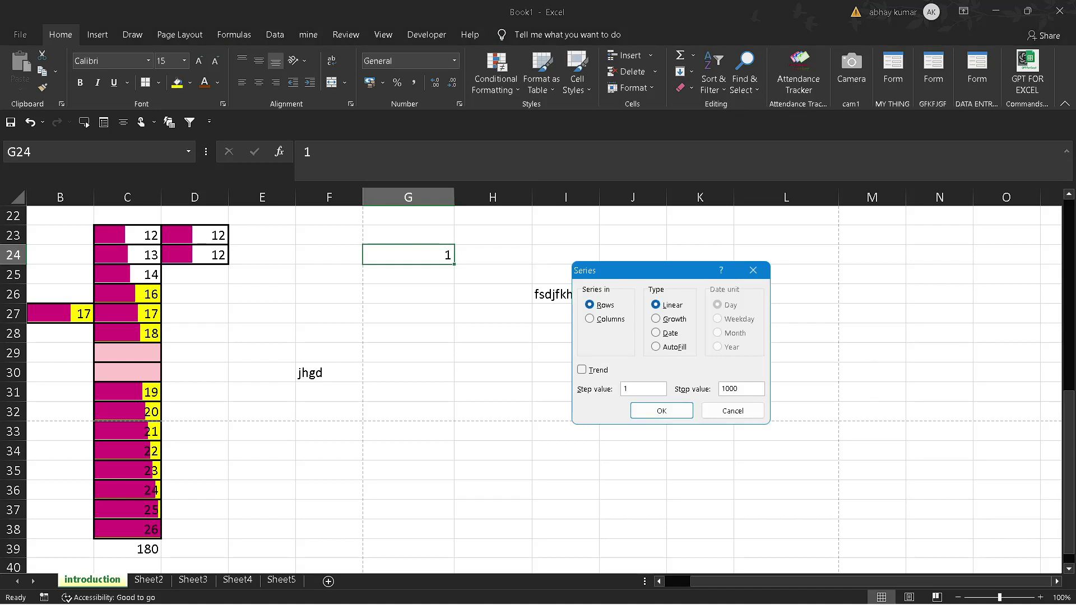
text(0)
key(Return)
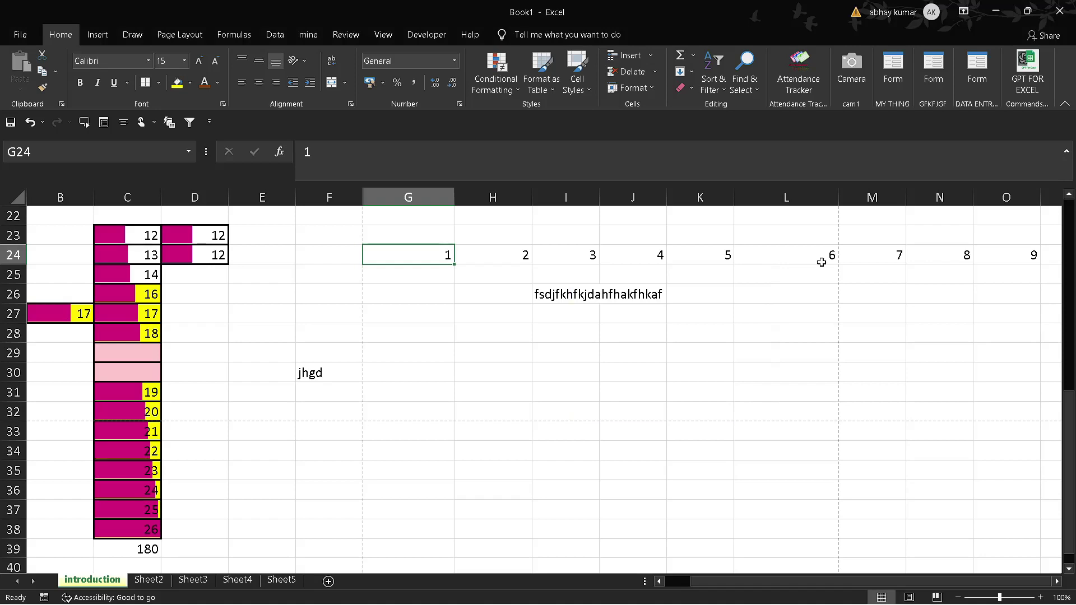
Step: Fill a linear series down column G from G24 with step value 1 and stop value 10000
click(684, 71)
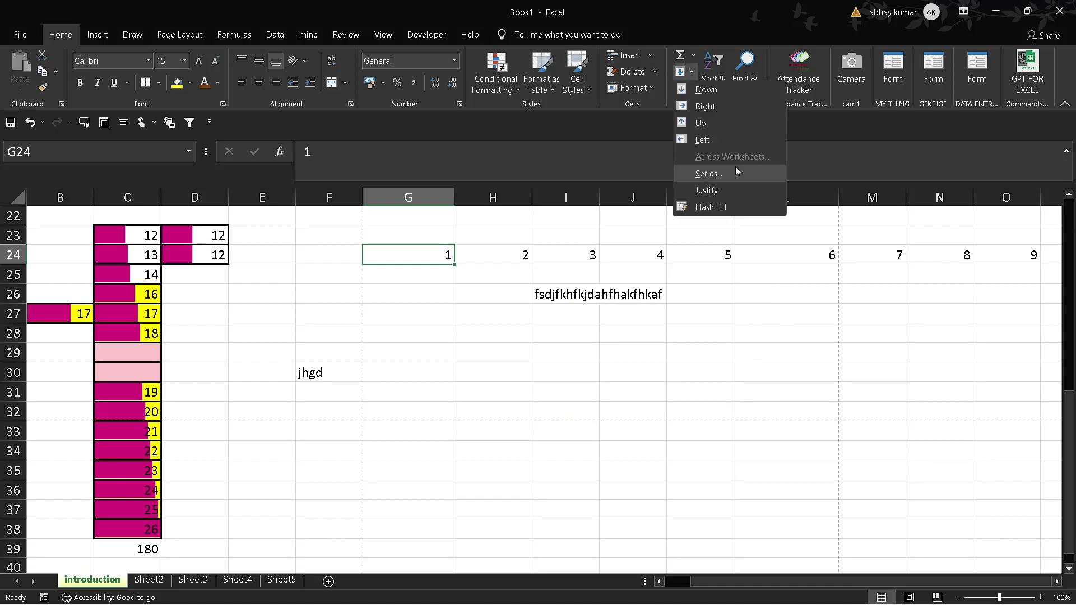
click(708, 174)
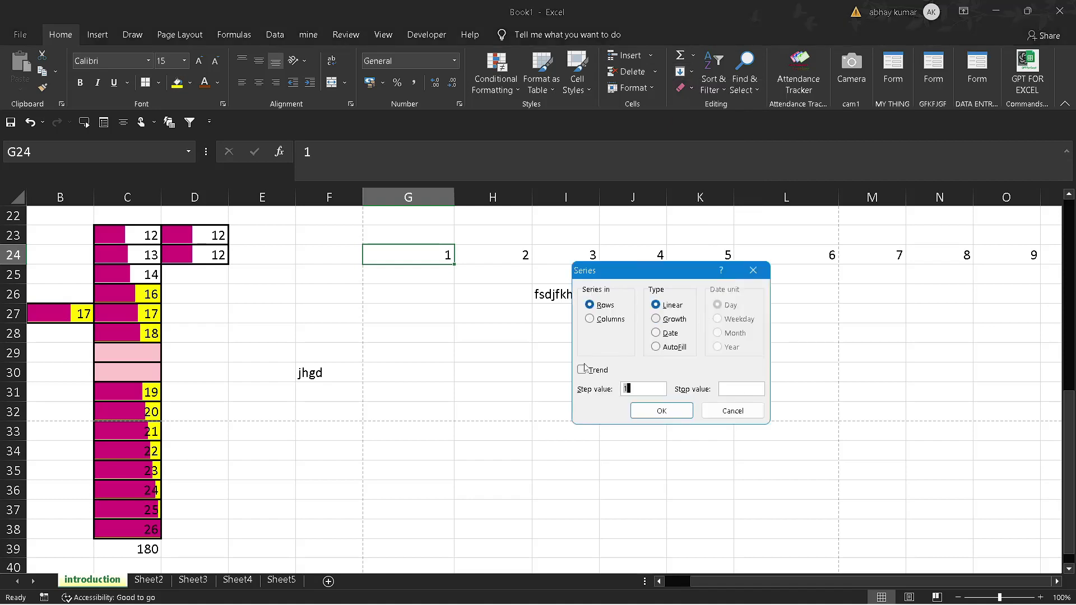
click(583, 371)
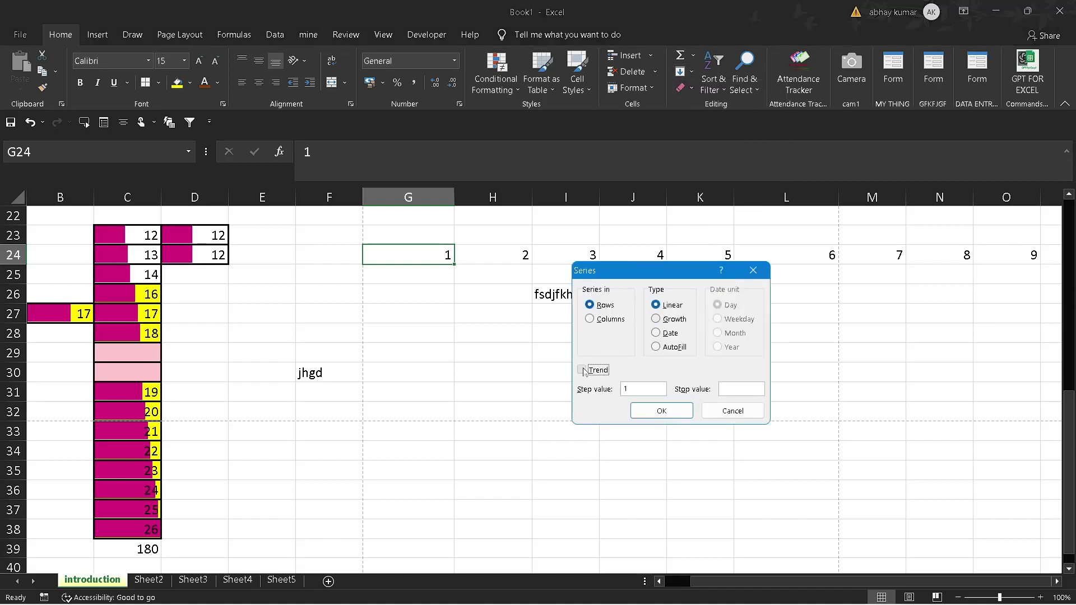
click(595, 323)
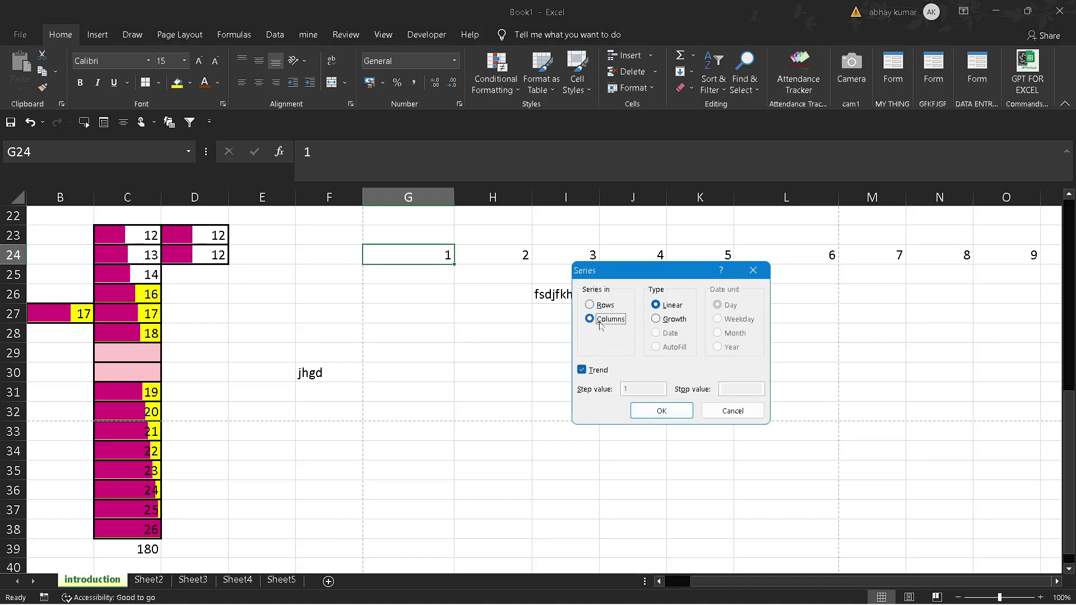
click(582, 370)
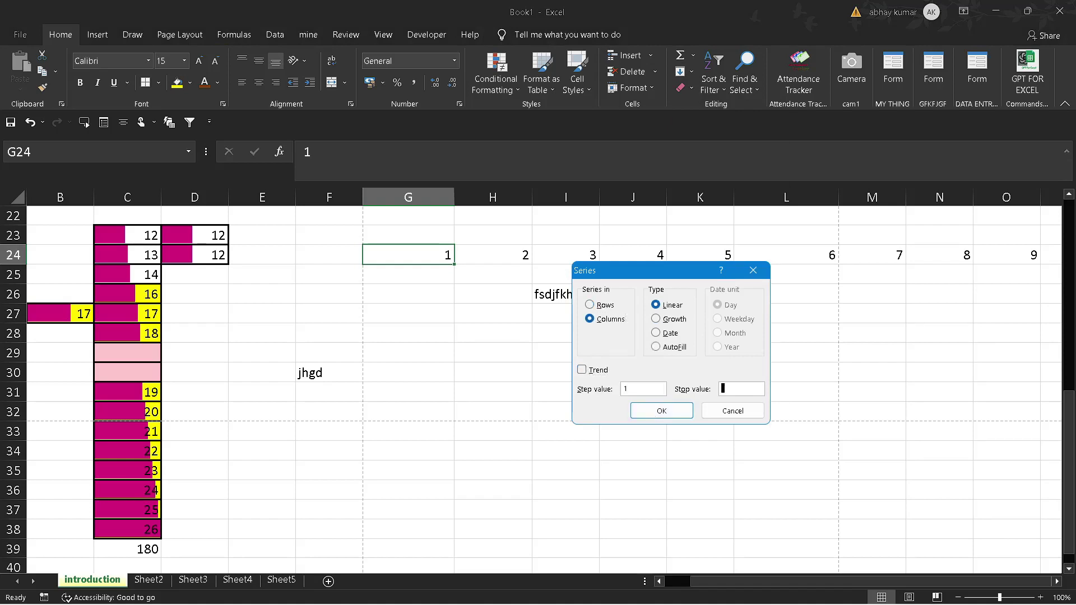
text(10000)
key(Return)
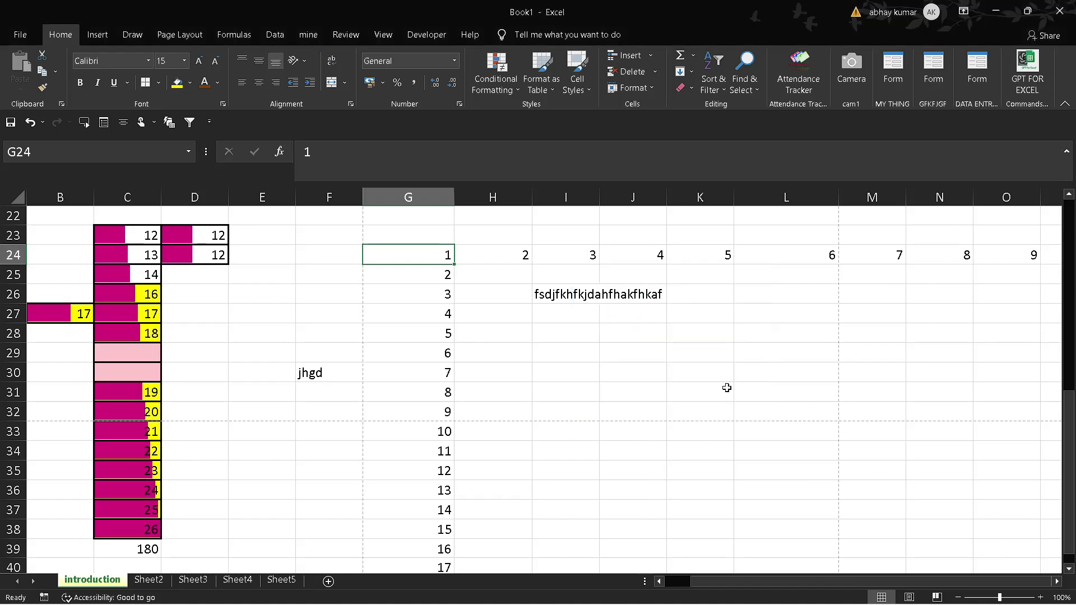
click(446, 272)
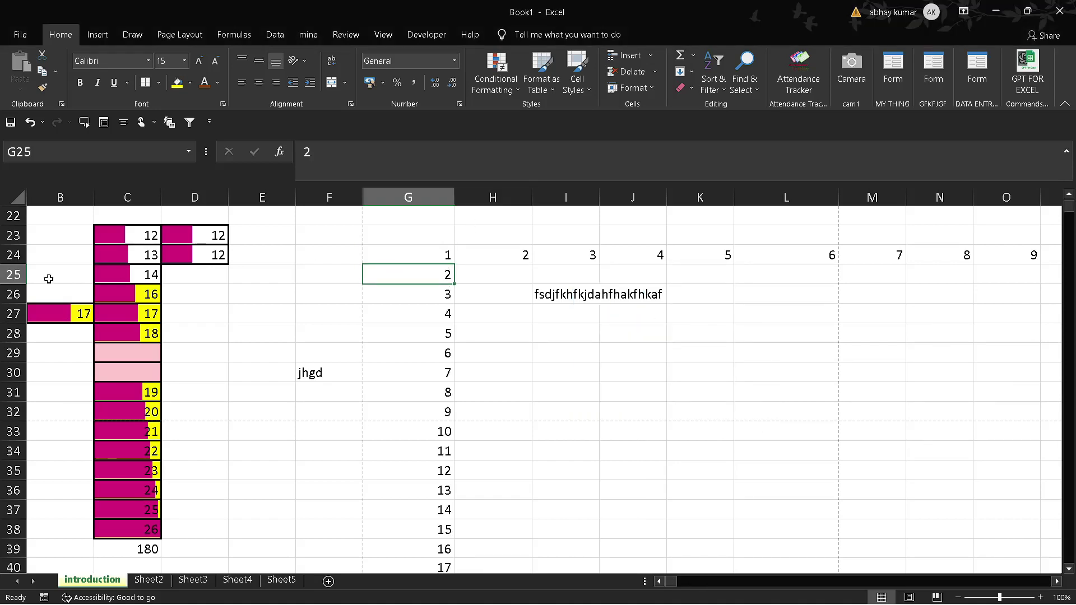
click(49, 278)
click(620, 369)
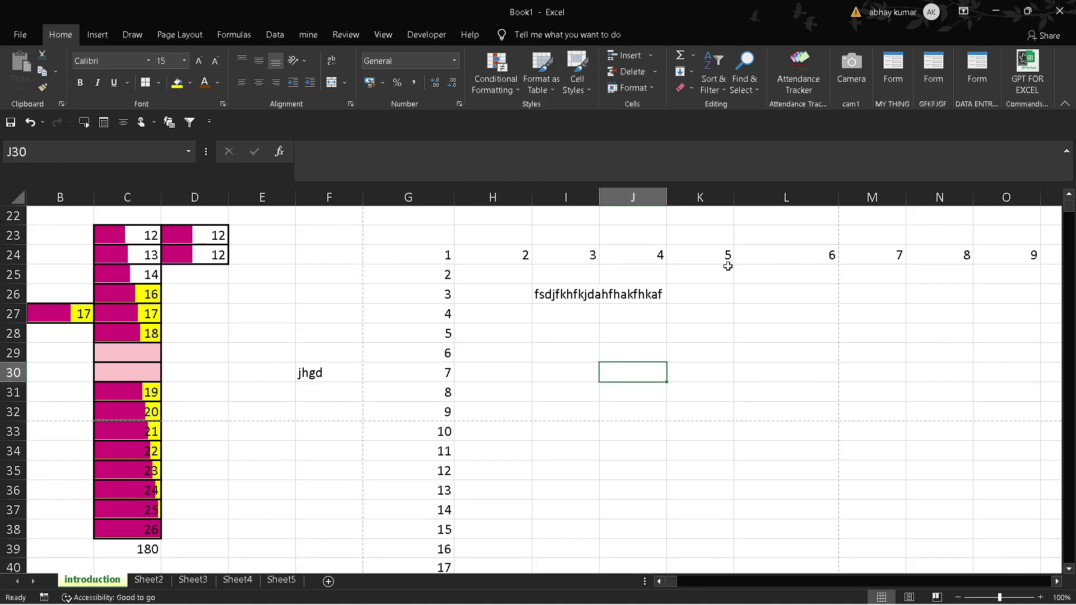
click(546, 398)
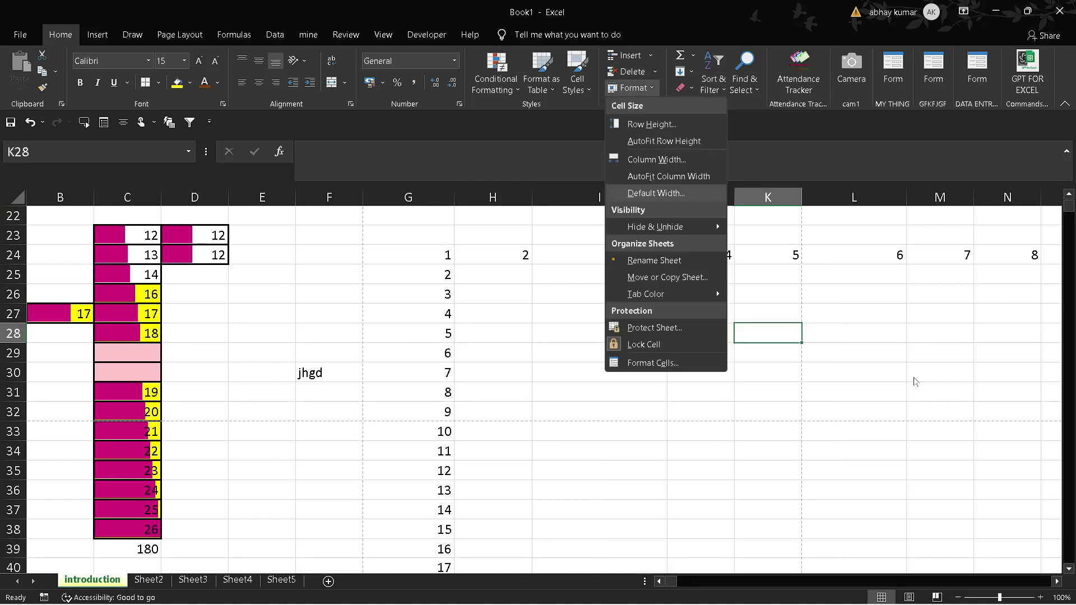
key(Escape)
click(541, 312)
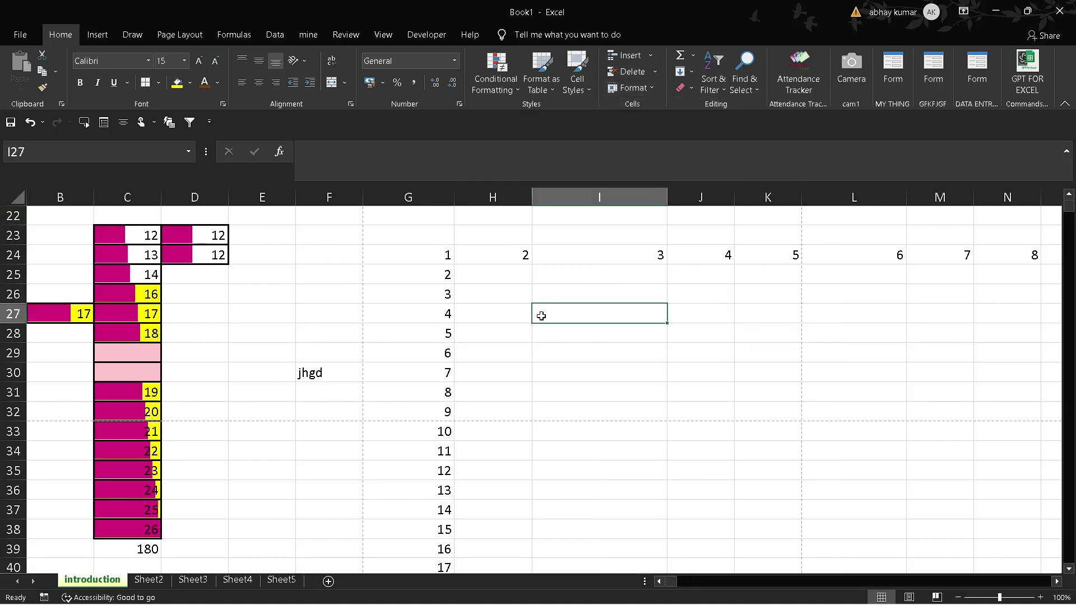
click(684, 88)
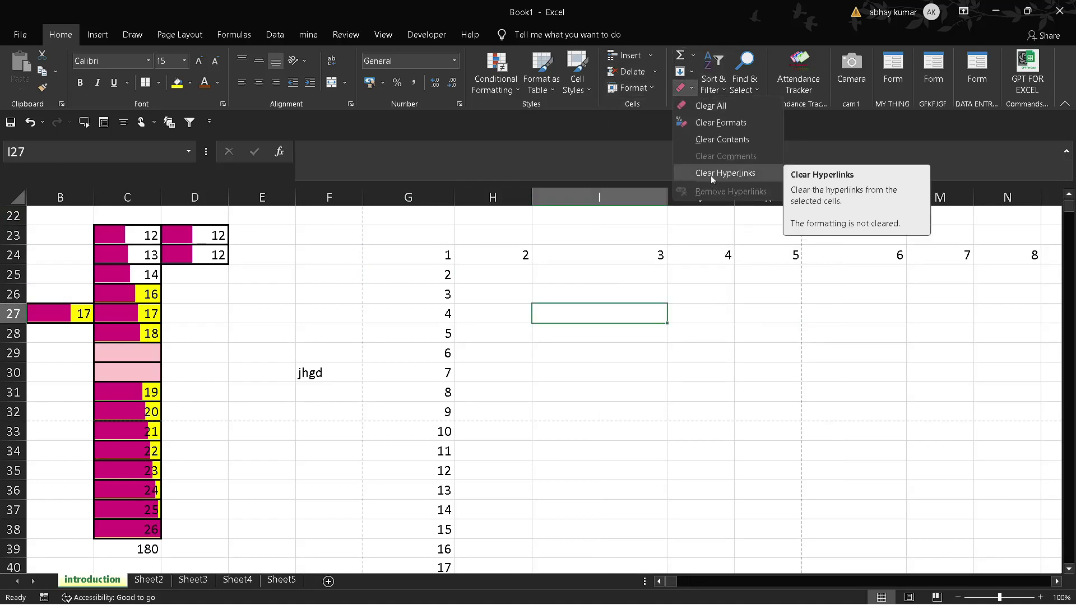
click(323, 340)
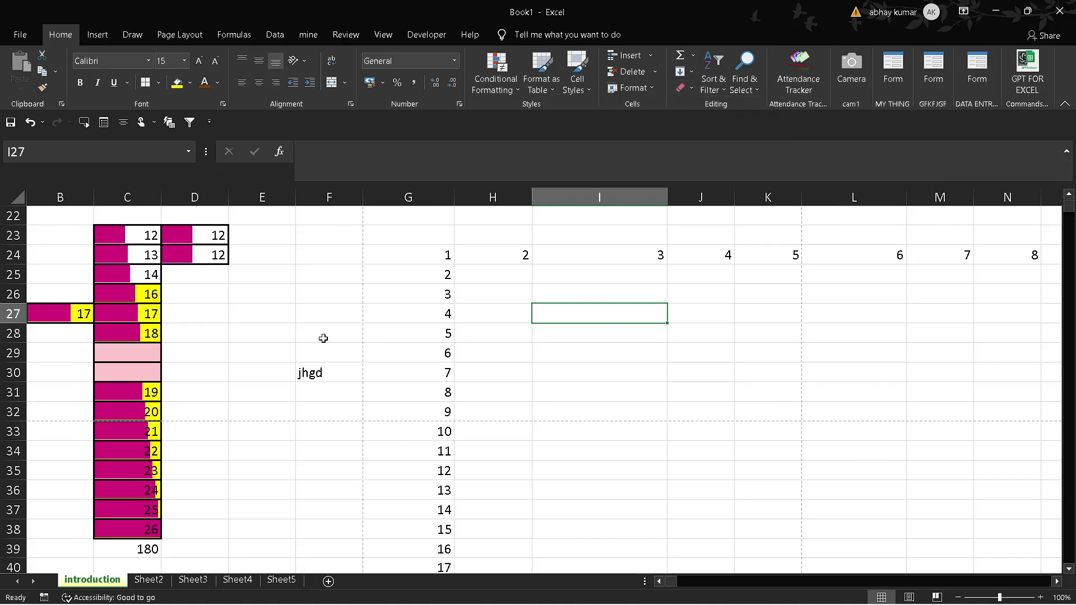
Step: Insert a hyperlink in F31 to the third PDF file in the first folder of Documents
click(322, 386)
key(ctrl+k)
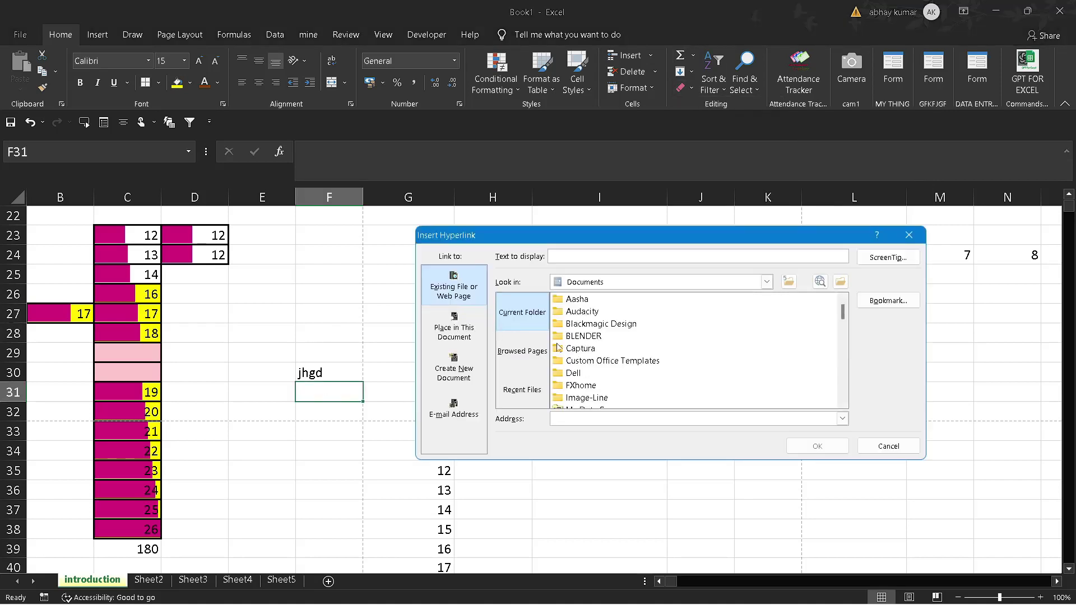
click(577, 302)
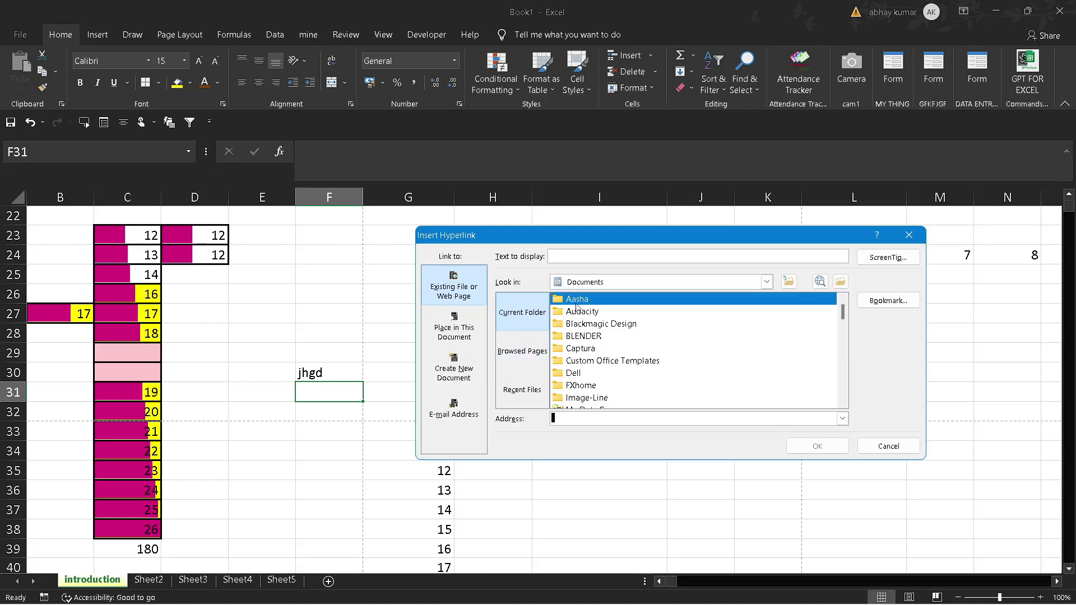
double_click(576, 301)
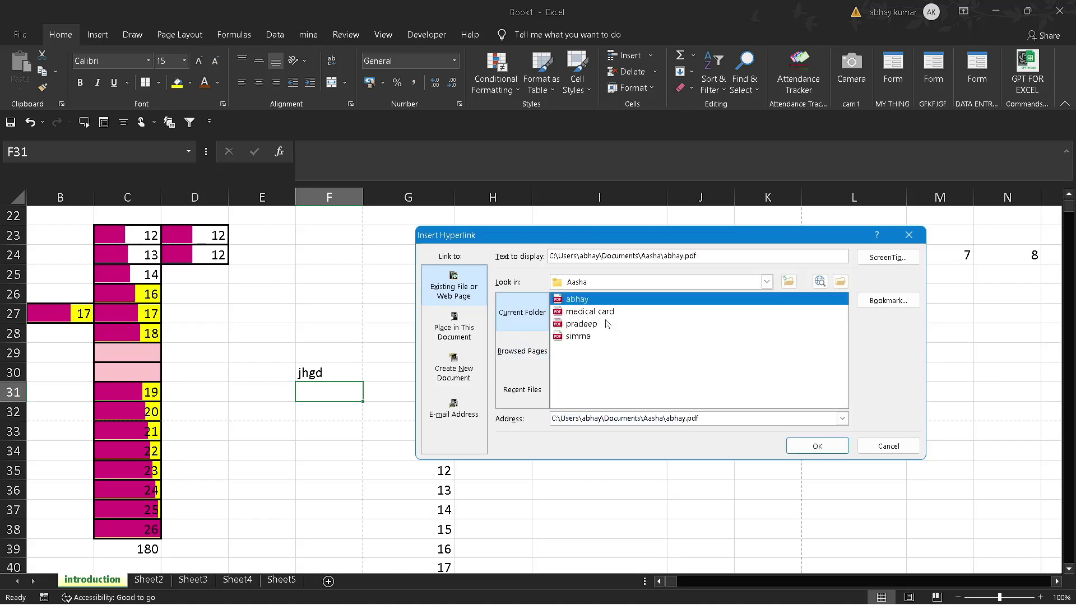
click(588, 324)
click(816, 446)
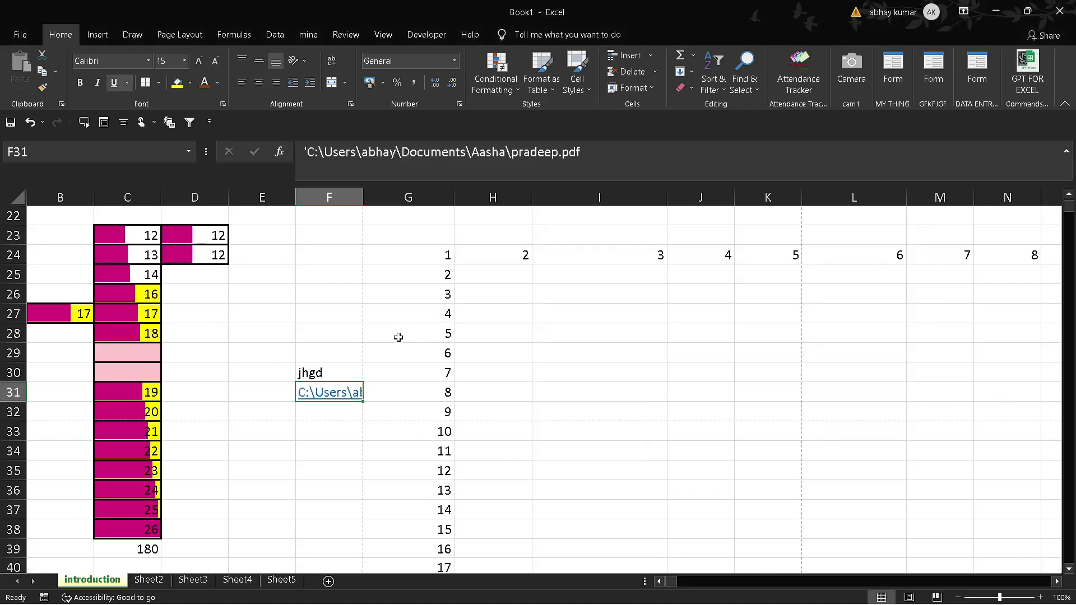
Step: Open the linked PDF from F31 in the browser and return to the workbook
click(352, 427)
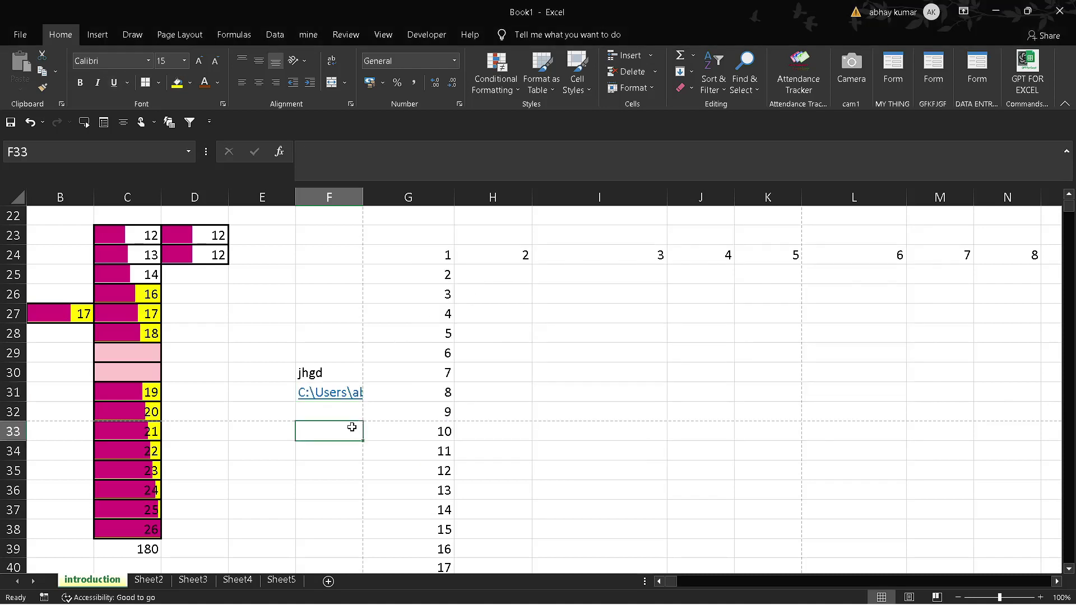
click(341, 400)
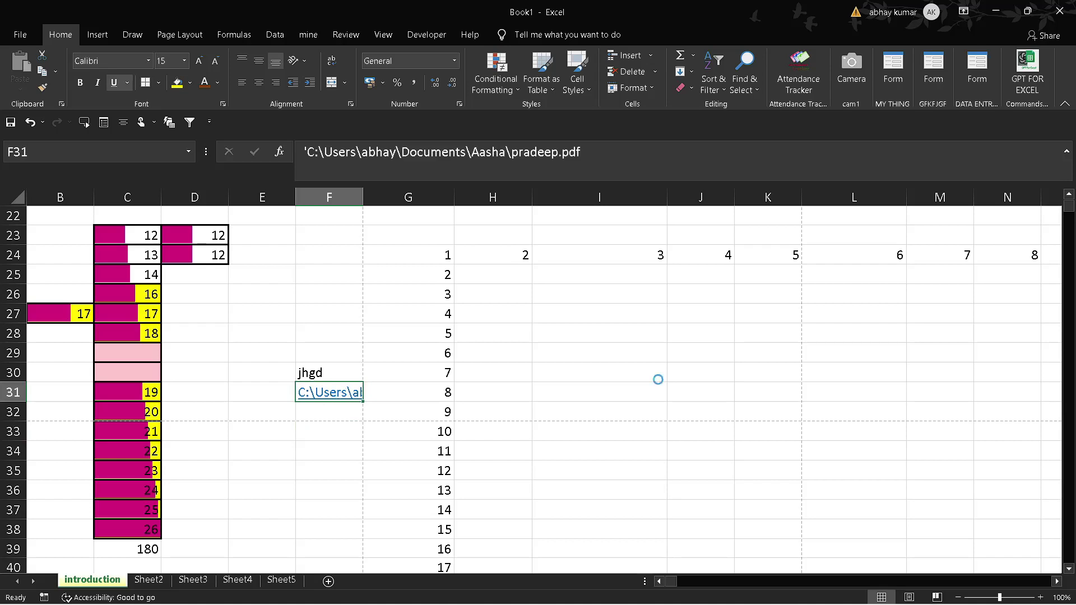
click(588, 388)
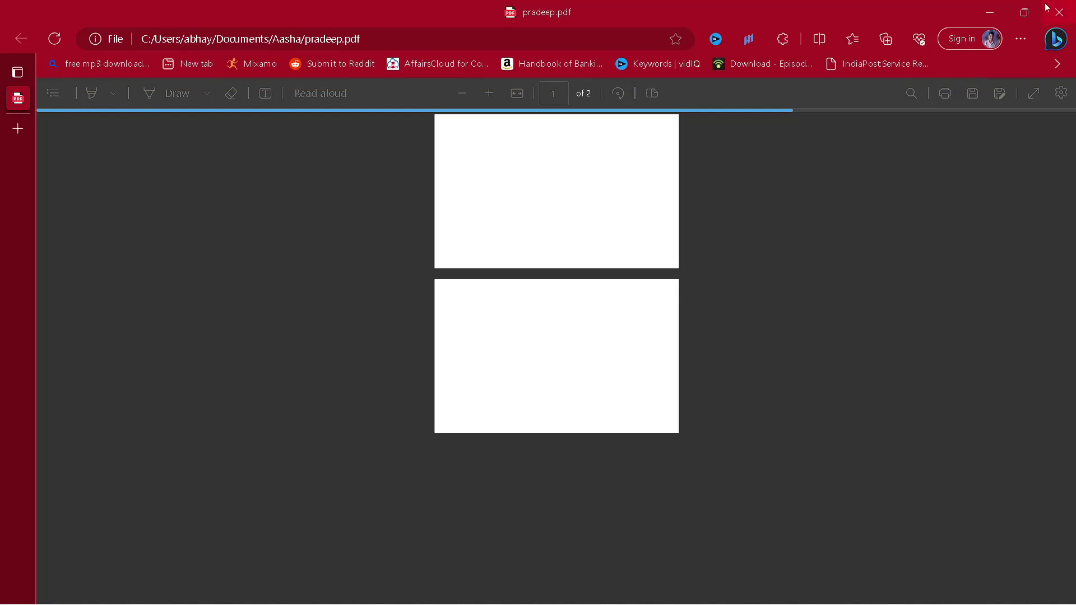
click(989, 12)
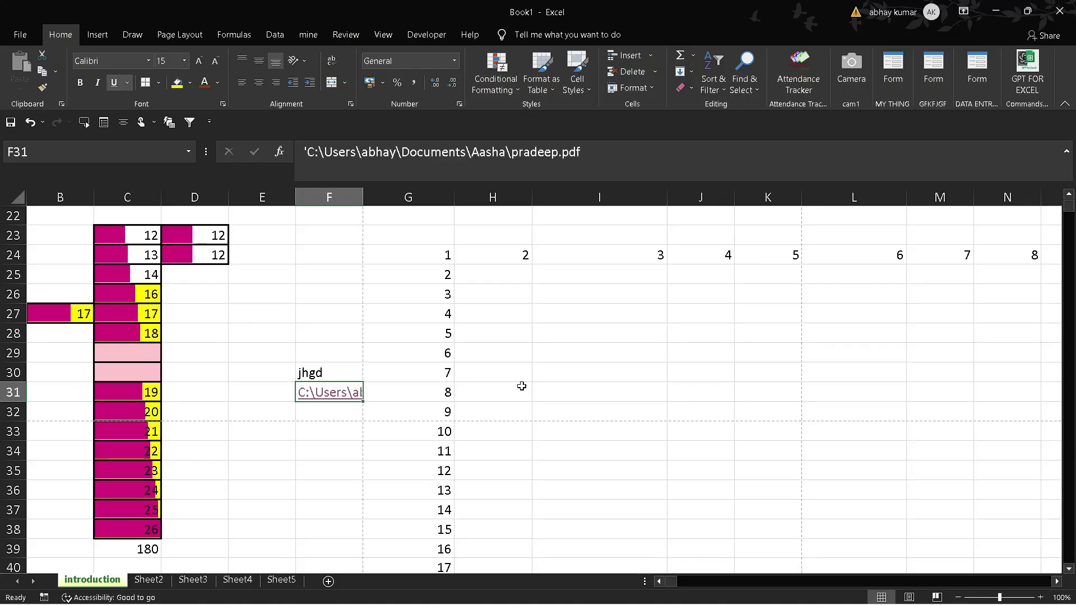
Step: Remove the hyperlink and its formatting from F31, and also apply Clear Hyperlinks to that cell
click(684, 88)
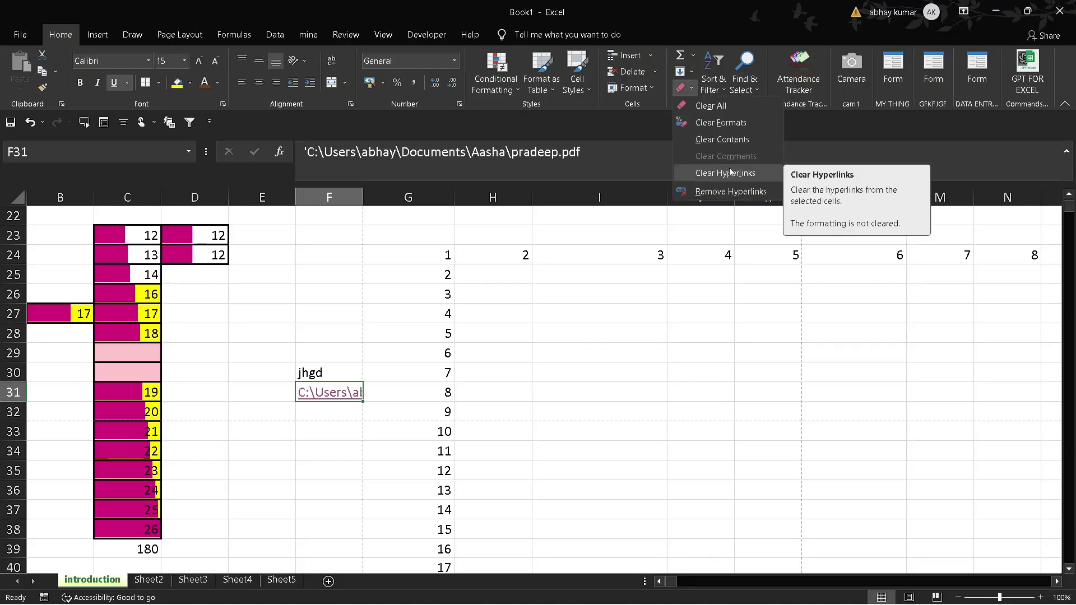
click(699, 191)
click(331, 432)
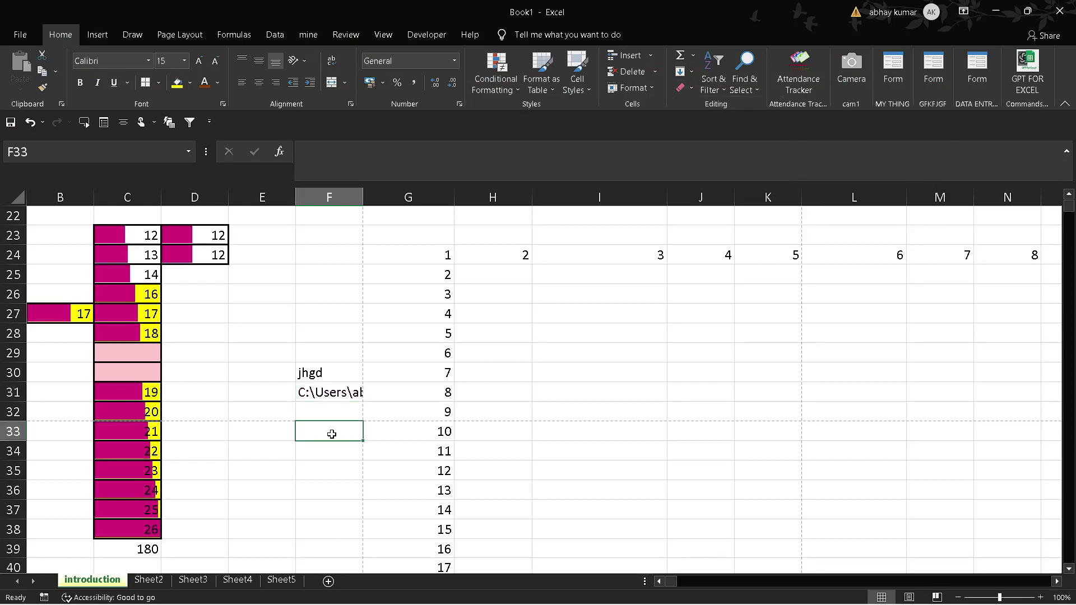
click(324, 398)
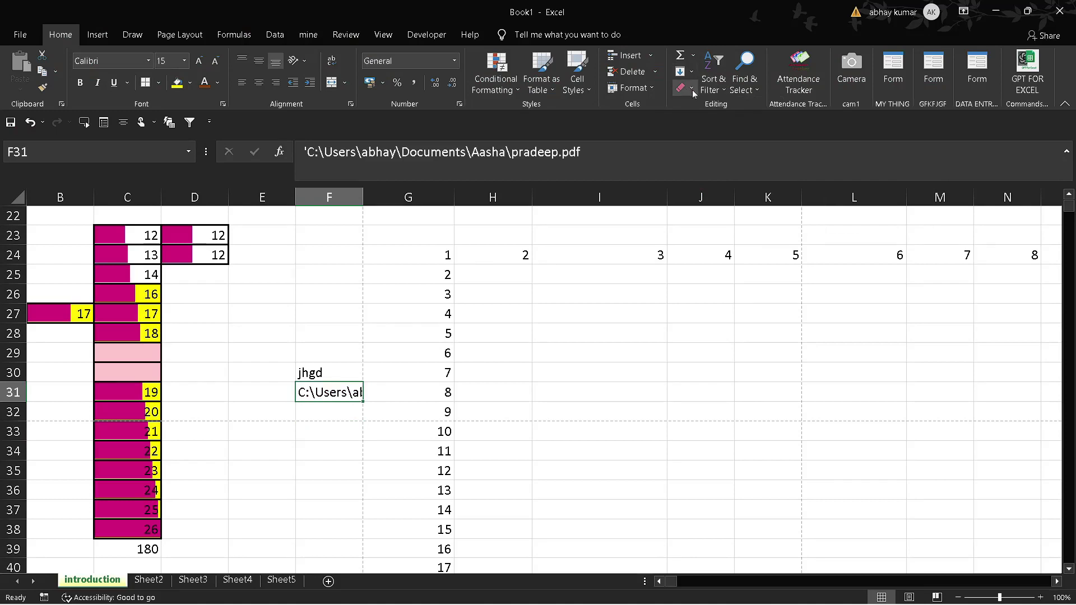
click(684, 88)
click(728, 173)
click(352, 452)
Step: AutoFit the width of column F to the file path in F31
click(329, 394)
double_click(364, 201)
click(619, 374)
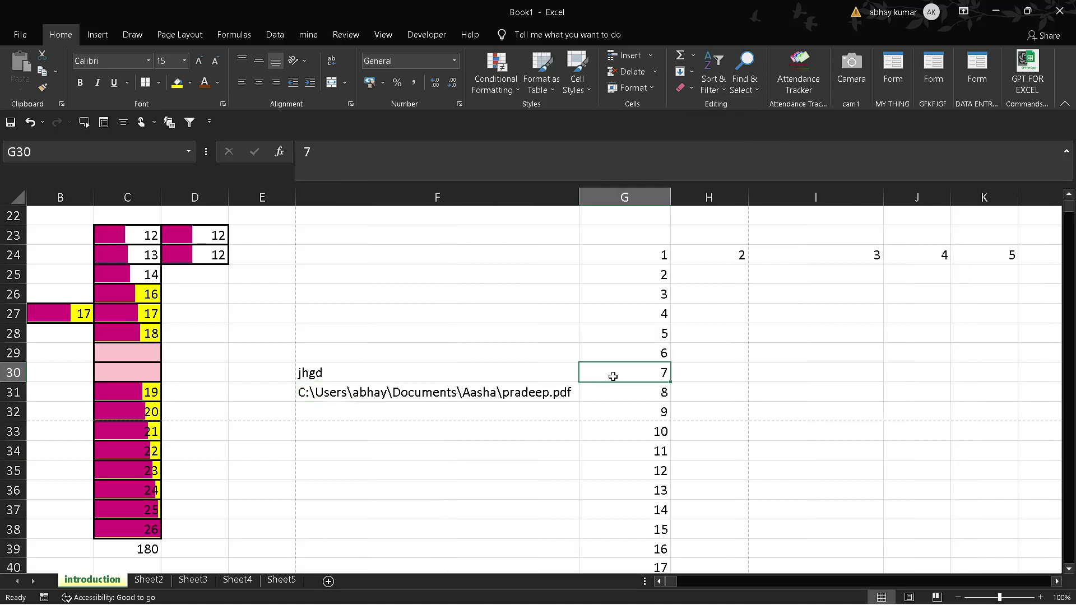
Step: Apply Clear Formats to the file path cell F31
click(542, 393)
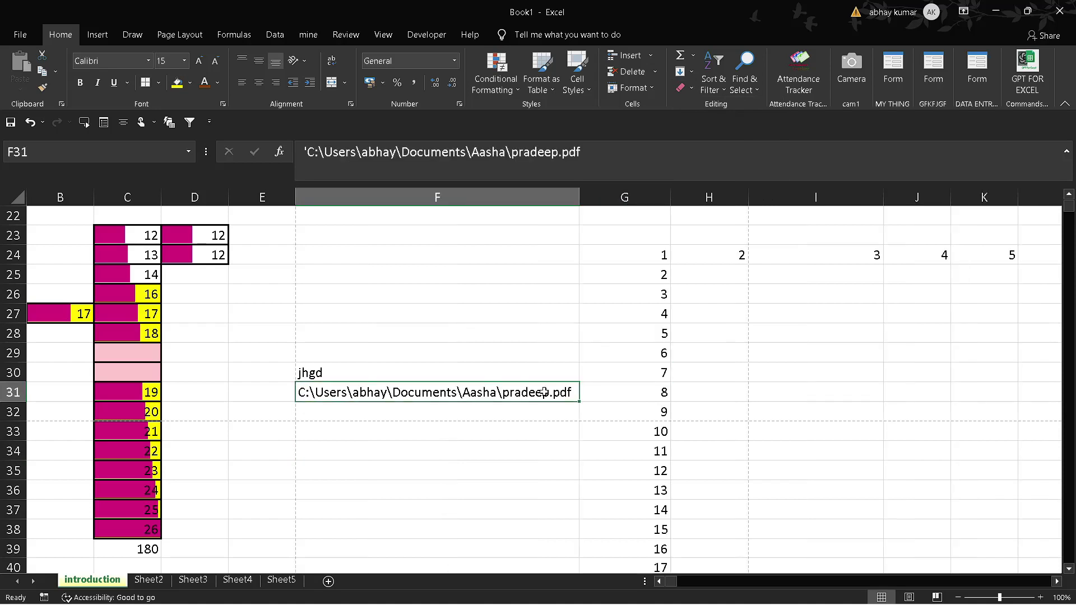
click(694, 90)
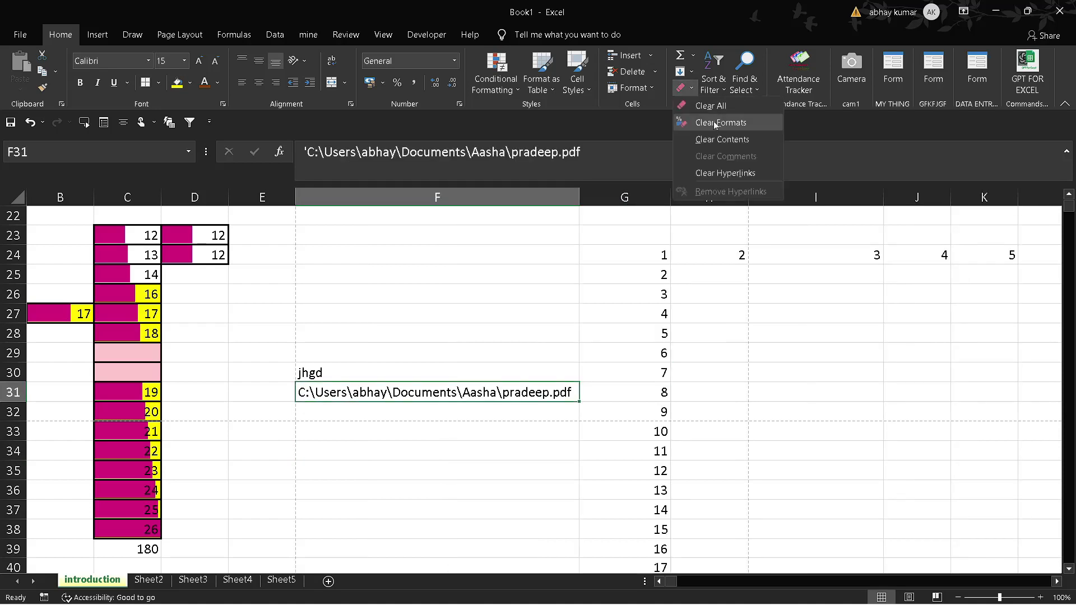
click(715, 122)
Step: Clear the formats of cells C32:C34 and empty the same range with Clear All
click(153, 415)
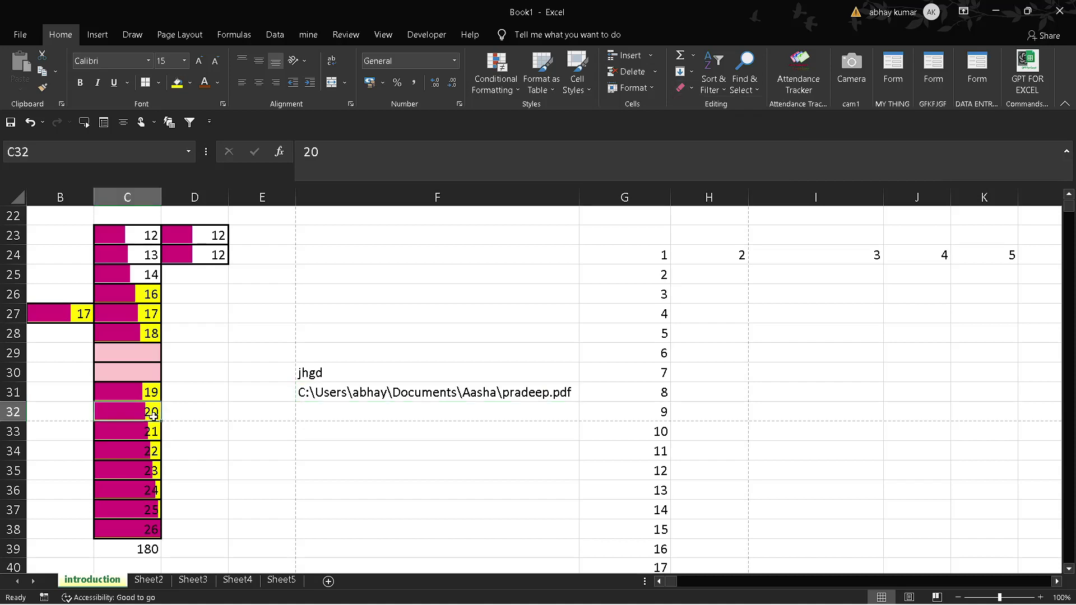
drag(153, 415, 153, 451)
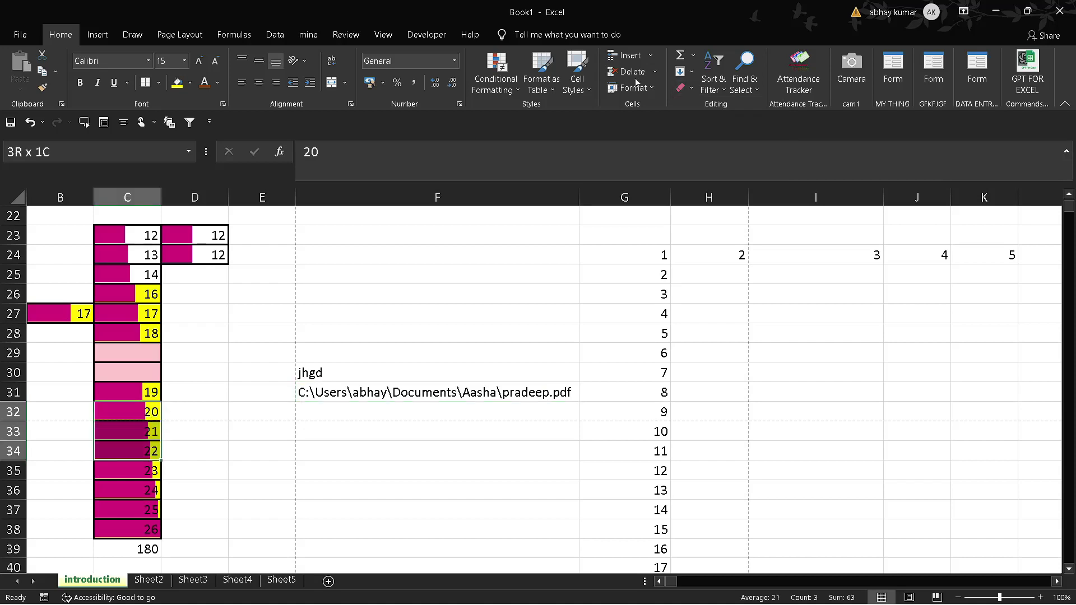
click(685, 88)
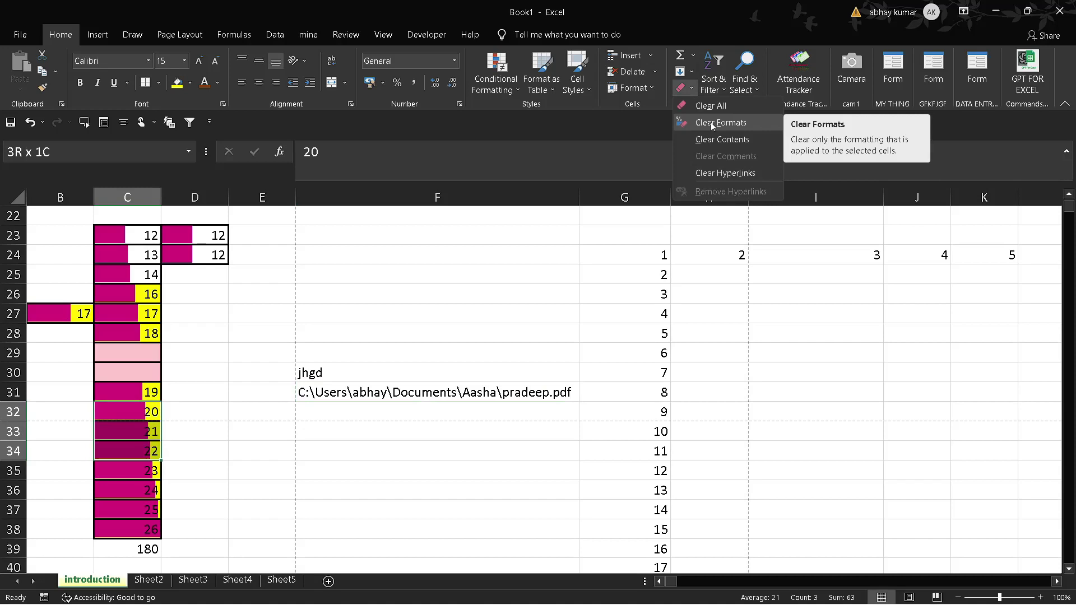
click(710, 122)
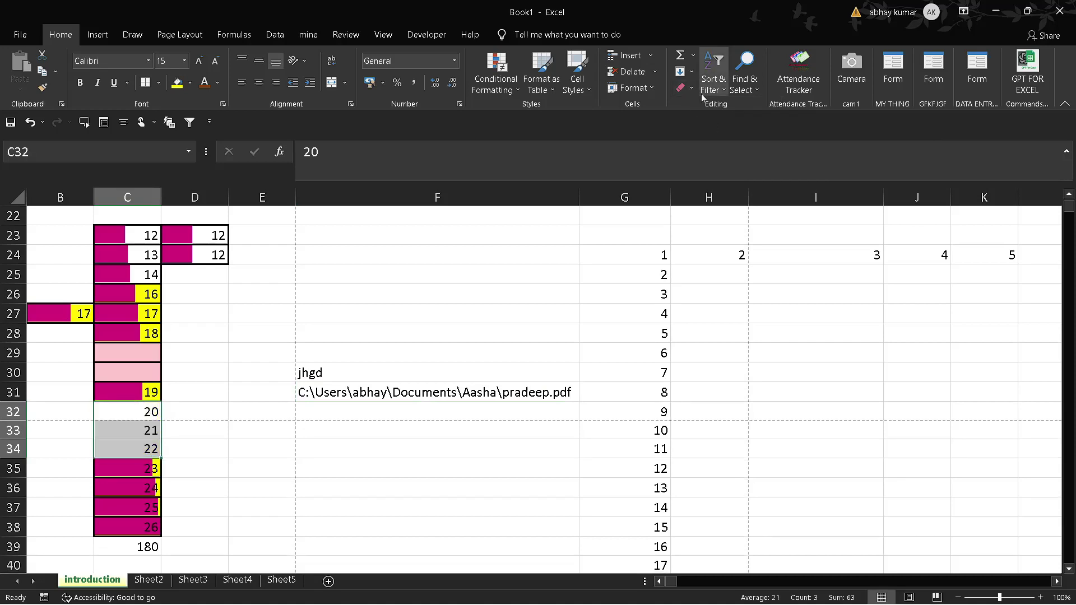
click(691, 88)
click(714, 112)
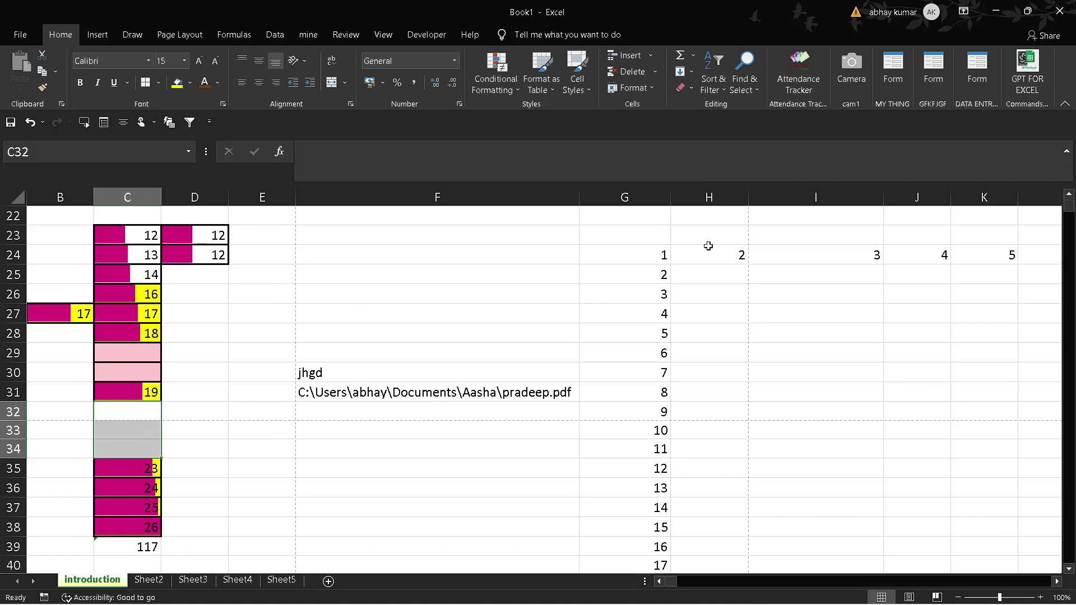
click(657, 254)
key(shift+Down)
key(shift+Down)
key(shift+Down)
key(shift+Down)
key(shift+Down)
key(shift+Down)
key(shift+Down)
key(shift+Down)
key(shift+Down)
key(shift+Down)
key(shift+Down)
key(shift+Down)
key(shift+Down)
key(shift+Down)
key(shift+Down)
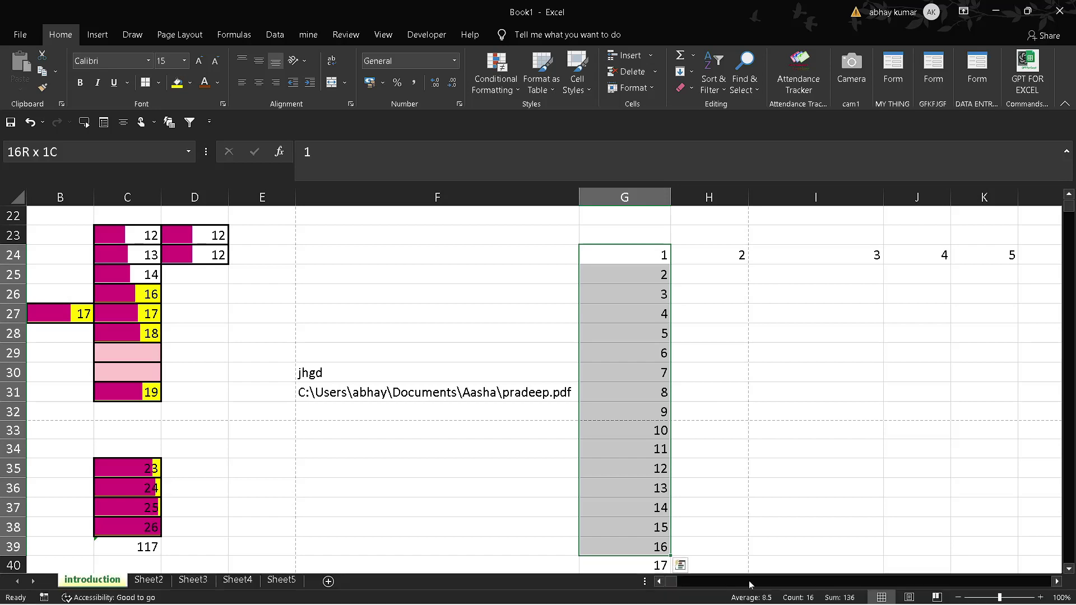
Step: Sort the number series in column G from smallest to largest, starting from cell G25
click(650, 282)
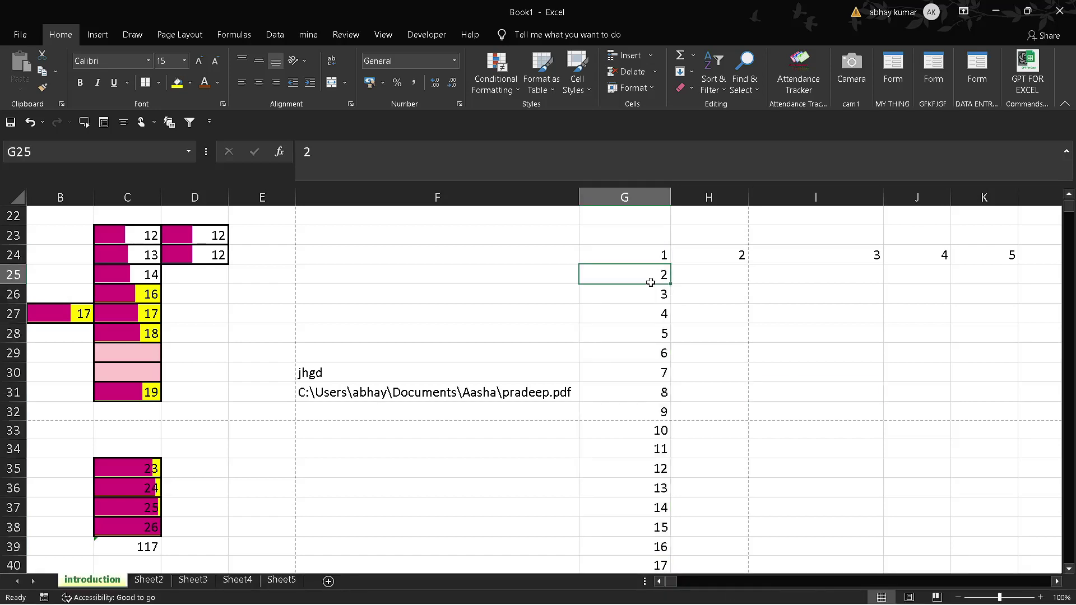
click(725, 99)
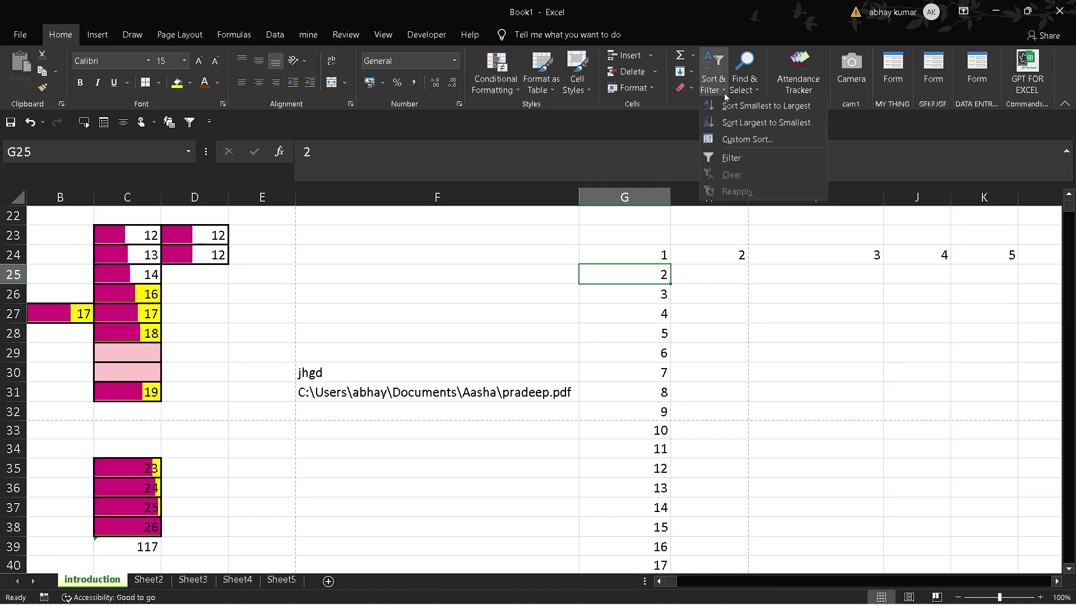
click(779, 109)
click(677, 287)
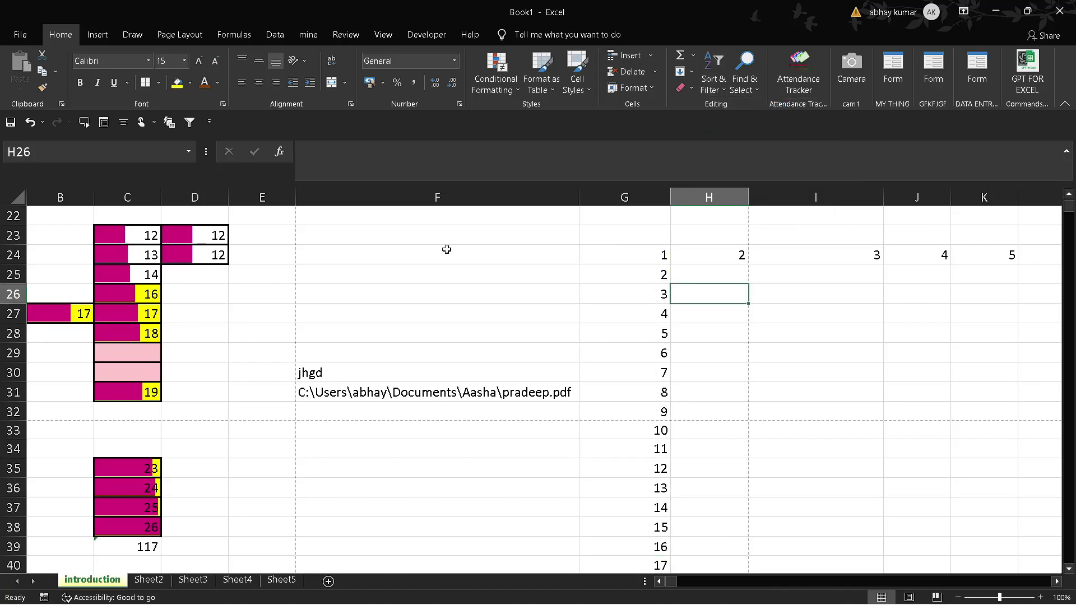
Step: Sort the column C numbers in C23:C38 from largest to smallest with the selection expanded, and check the sum formula in C39
click(130, 241)
key(shift+Down)
key(shift+Down)
key(shift+Down)
key(shift+Down)
key(shift+Down)
key(shift+Down)
key(shift+Down)
key(shift+Down)
key(shift+Down)
key(shift+Down)
key(shift+Down)
key(shift+Down)
key(shift+Down)
key(shift+Down)
key(shift+Down)
key(shift+Down)
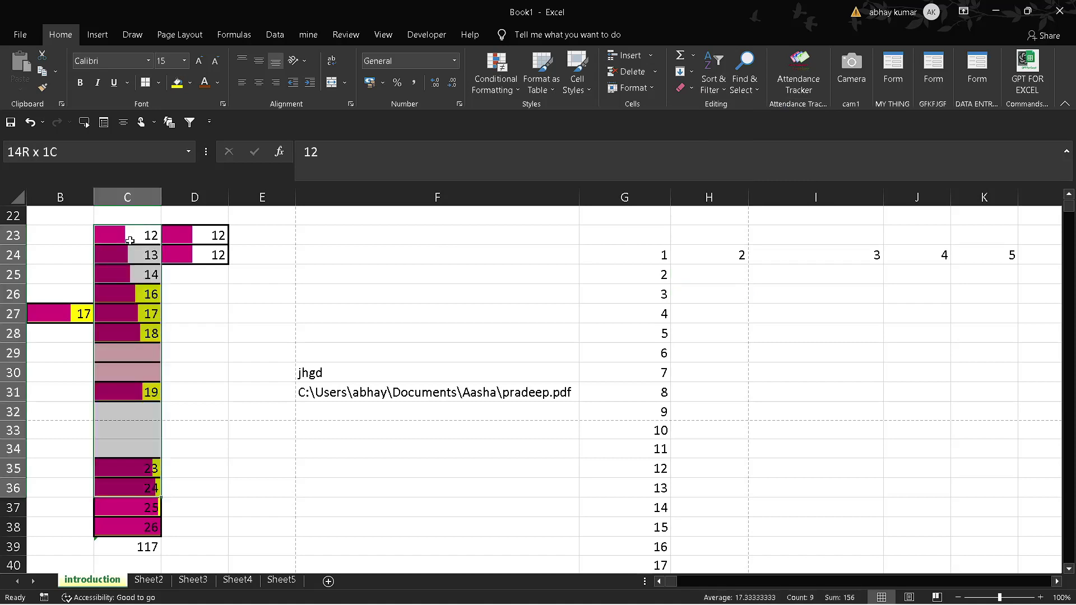
key(shift+Up)
click(713, 83)
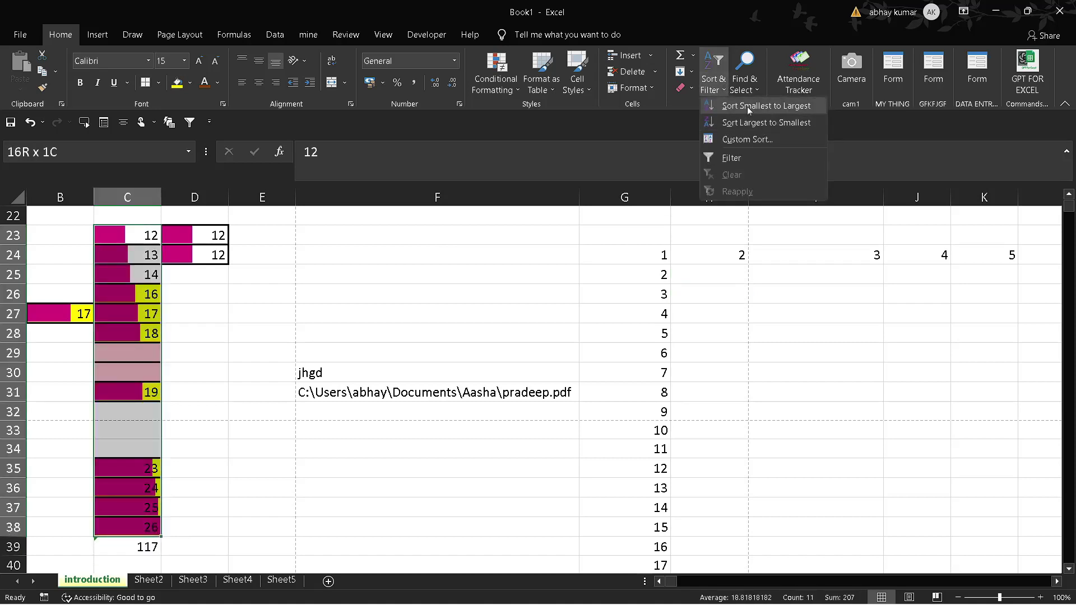
click(757, 123)
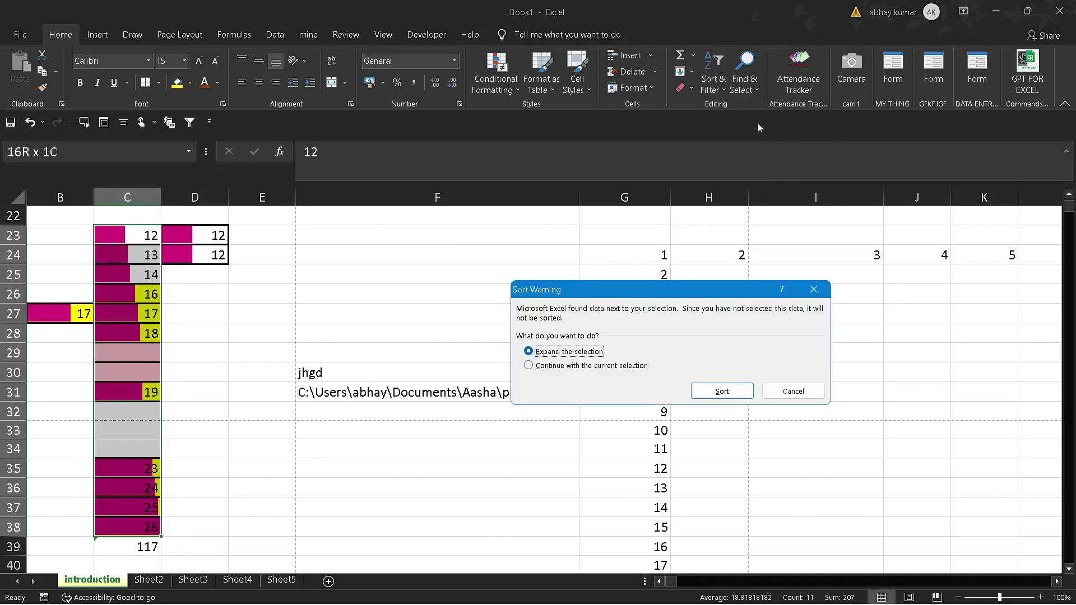
click(722, 391)
click(435, 354)
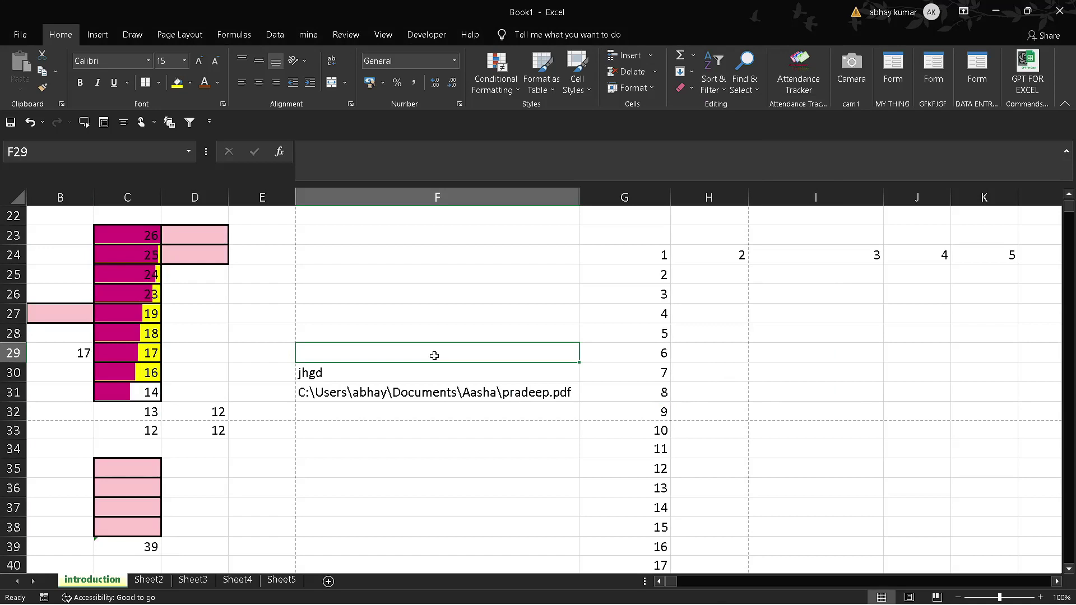
click(139, 546)
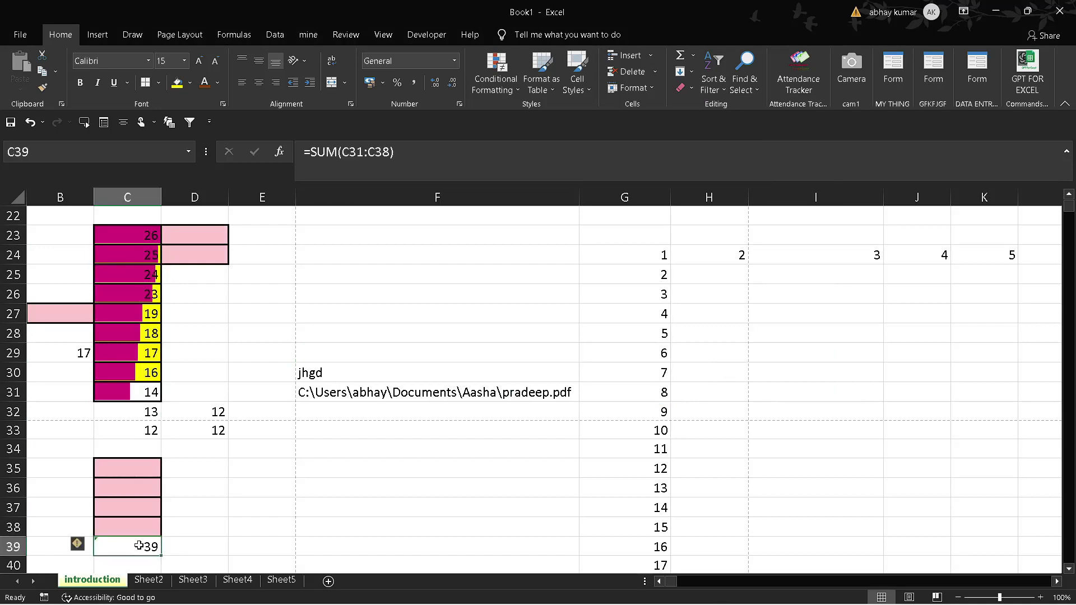
click(448, 527)
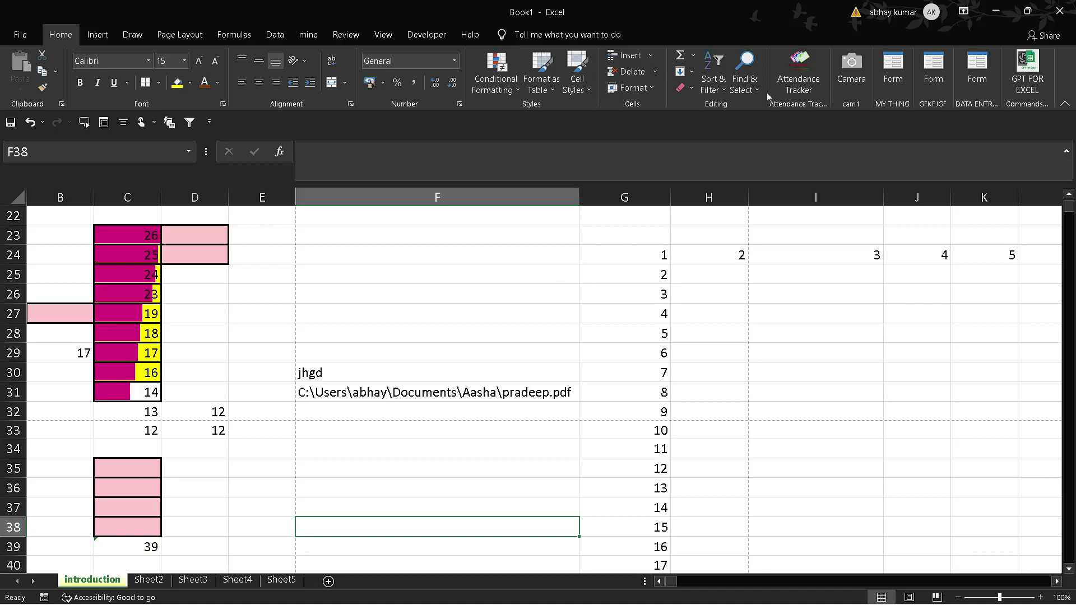
Step: Examine the sort order choices in the Custom Sort dialog and leave it without sorting
click(713, 84)
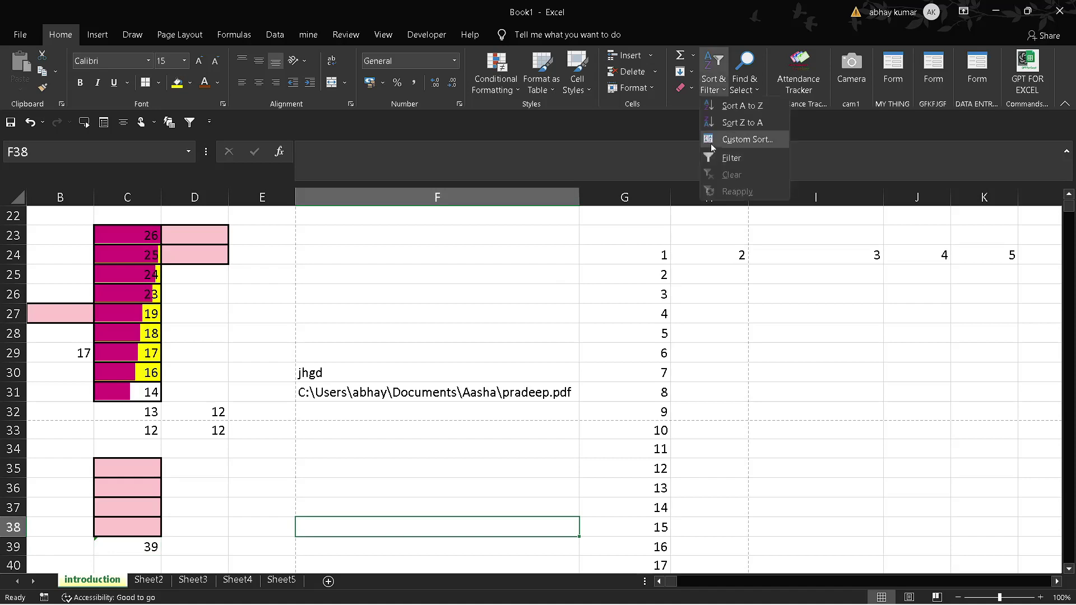
click(748, 140)
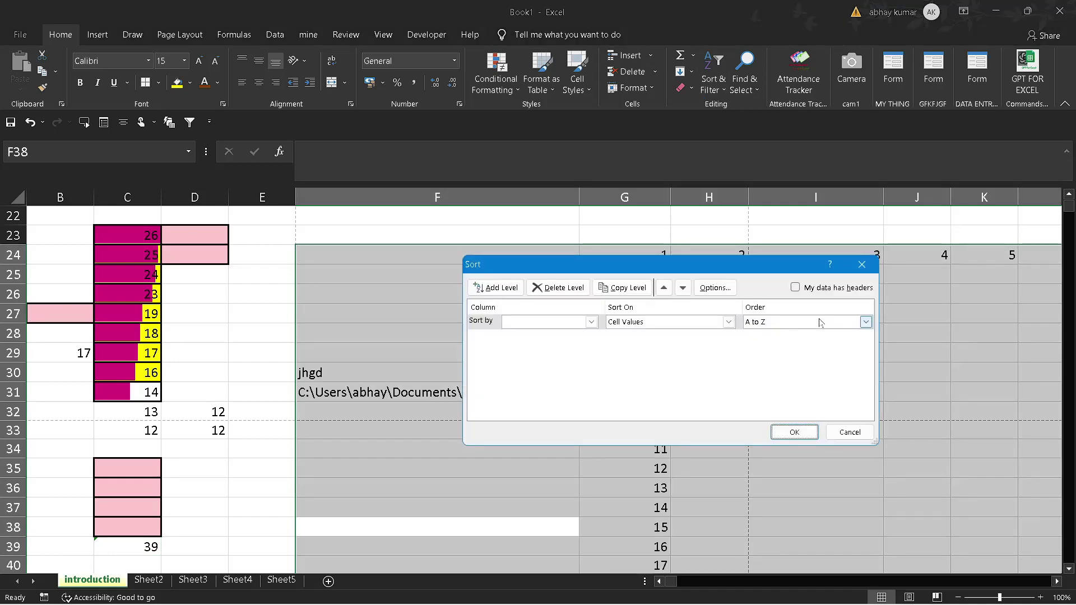
click(820, 322)
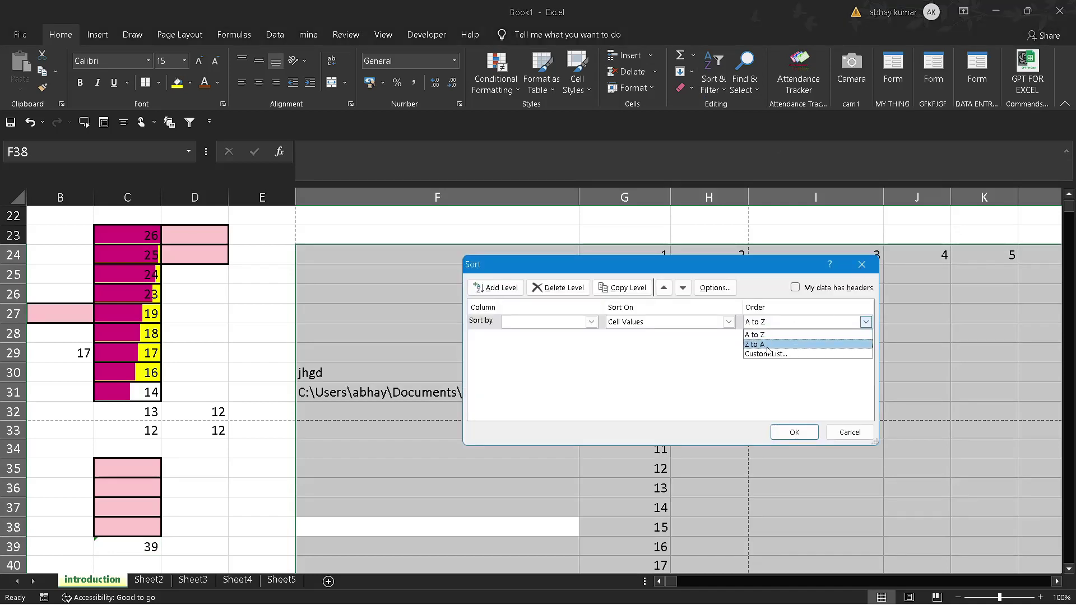
click(857, 278)
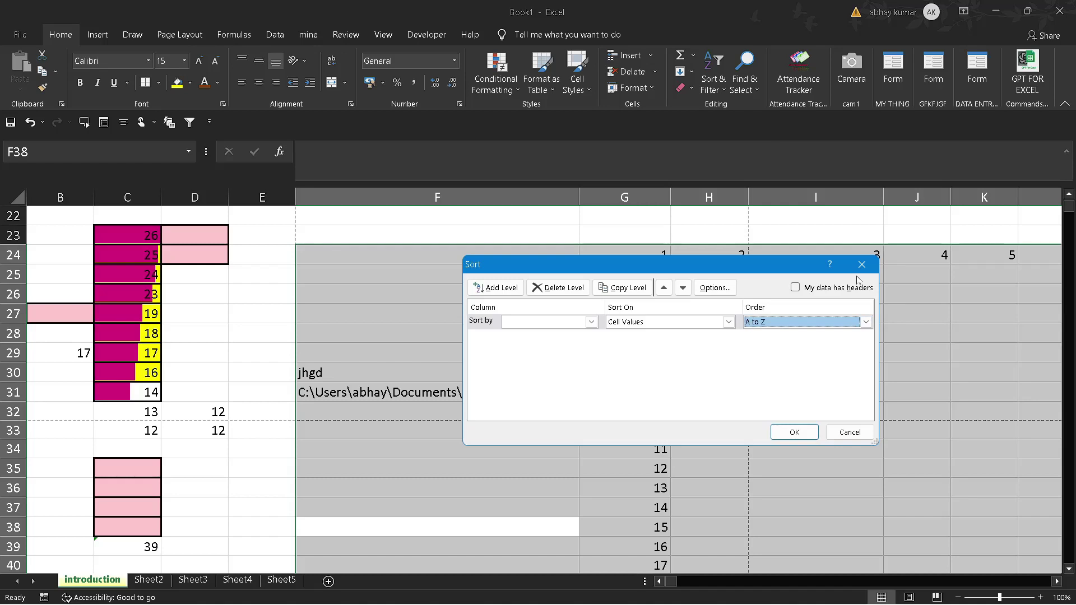
click(860, 264)
click(710, 257)
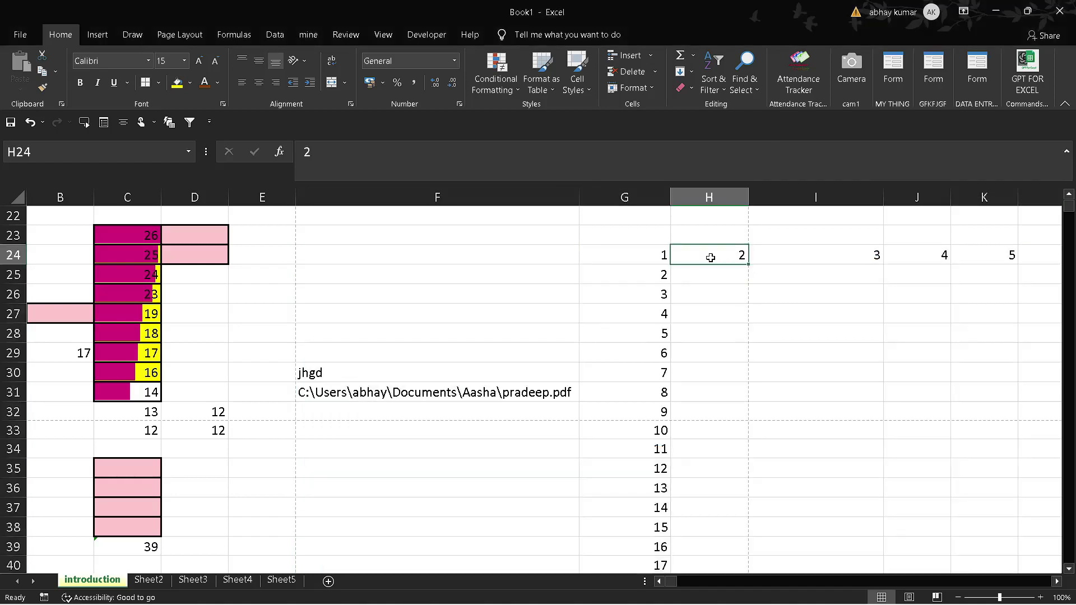
click(475, 329)
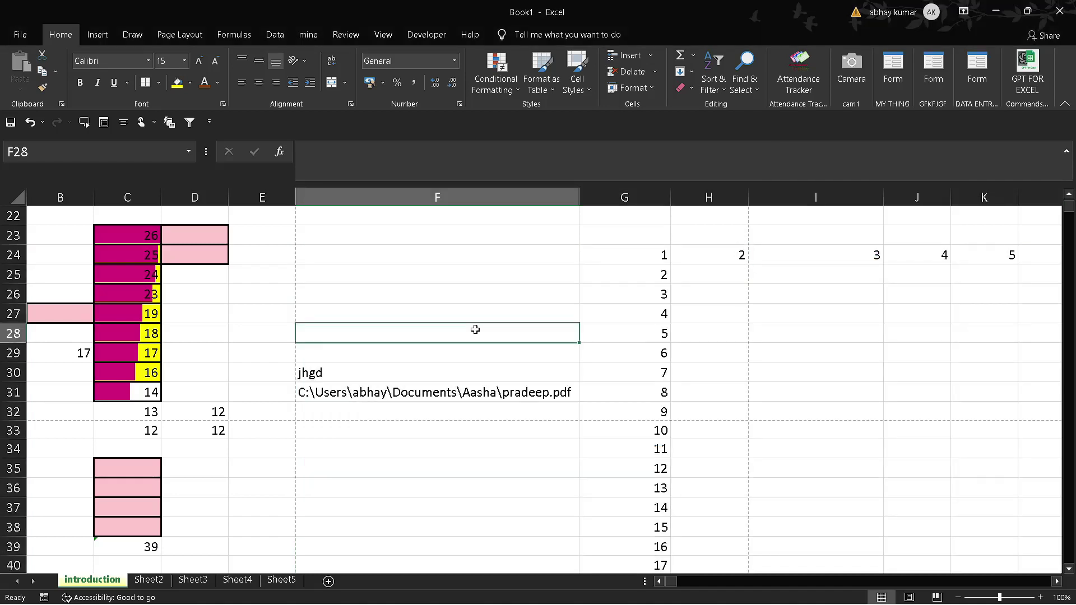
click(744, 82)
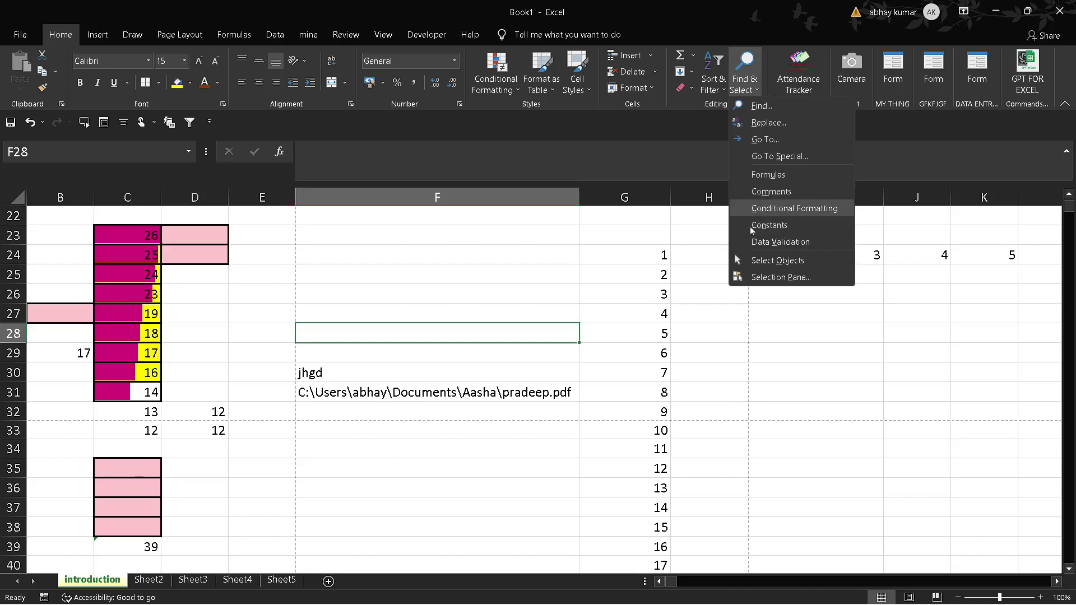
click(534, 289)
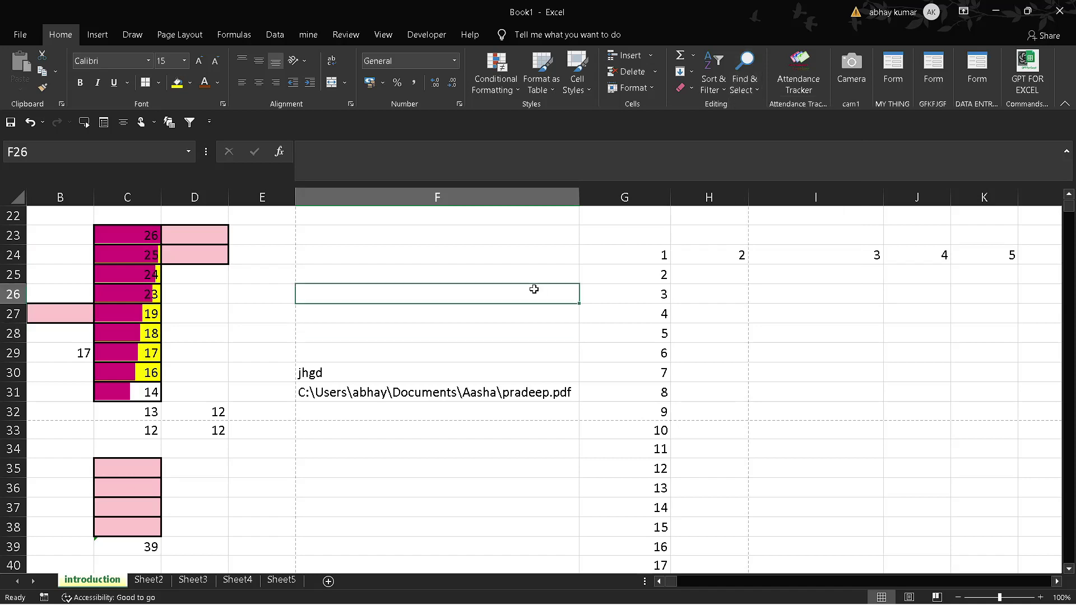
click(472, 316)
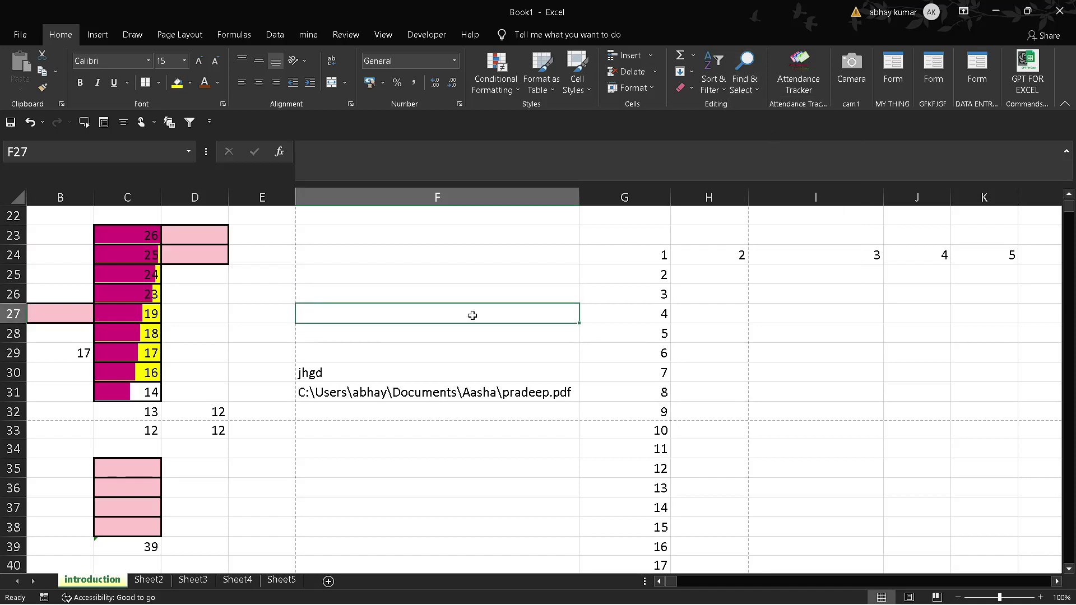
Step: Clear the contents of range F24:K38, removing the text, file path and number series from it
mouse_move(320, 263)
mouse_down()
mouse_move(358, 313)
mouse_move(623, 527)
mouse_move(984, 527)
mouse_up()
key(Delete)
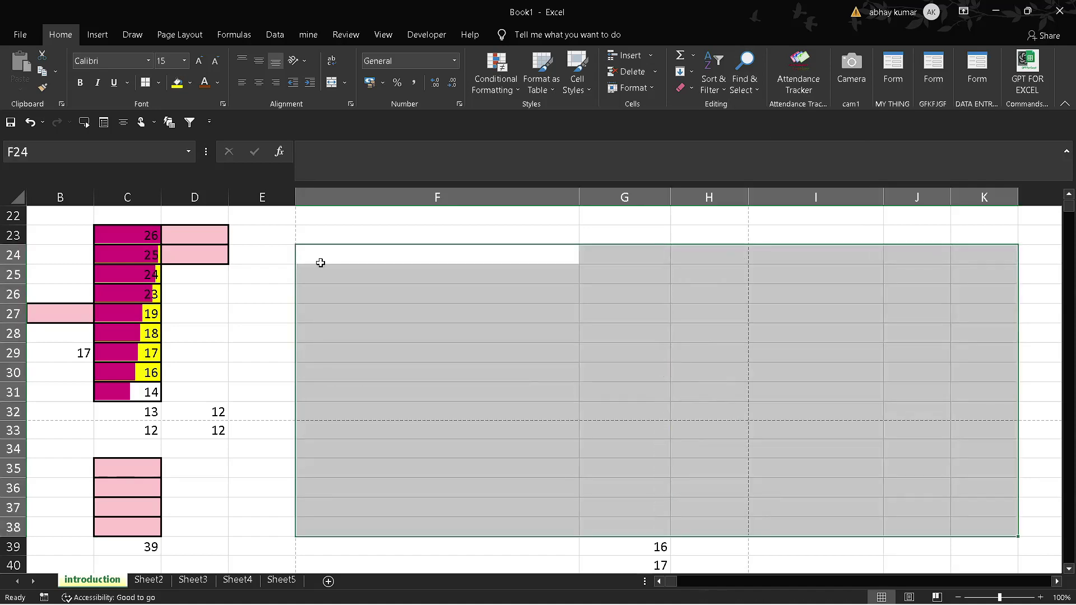
drag(320, 263, 658, 540)
key(shift+Down)
key(shift+Down)
key(shift+Down)
key(BackSpace)
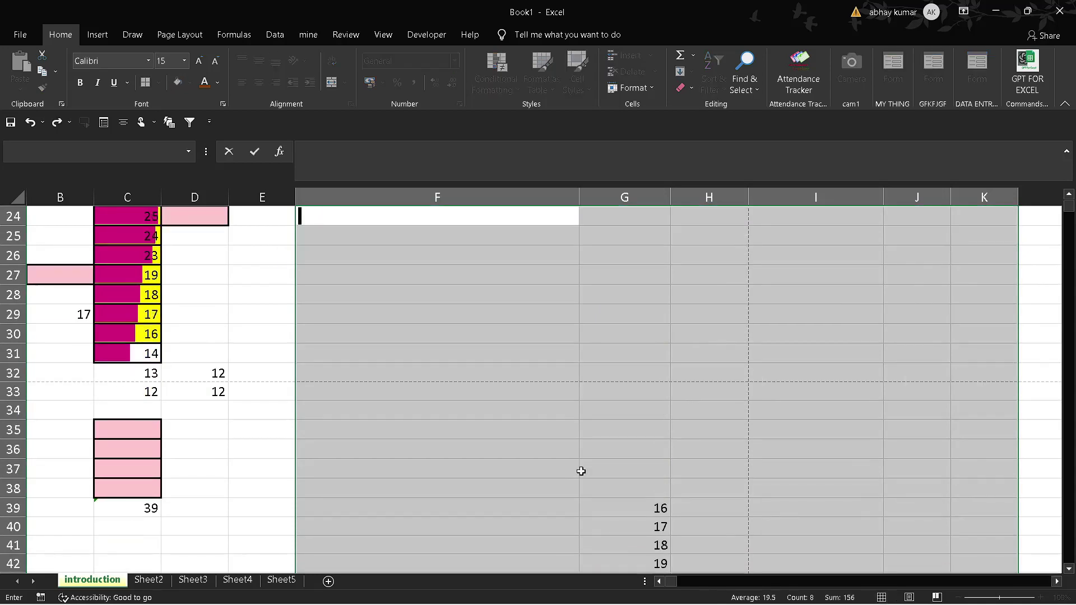
click(300, 231)
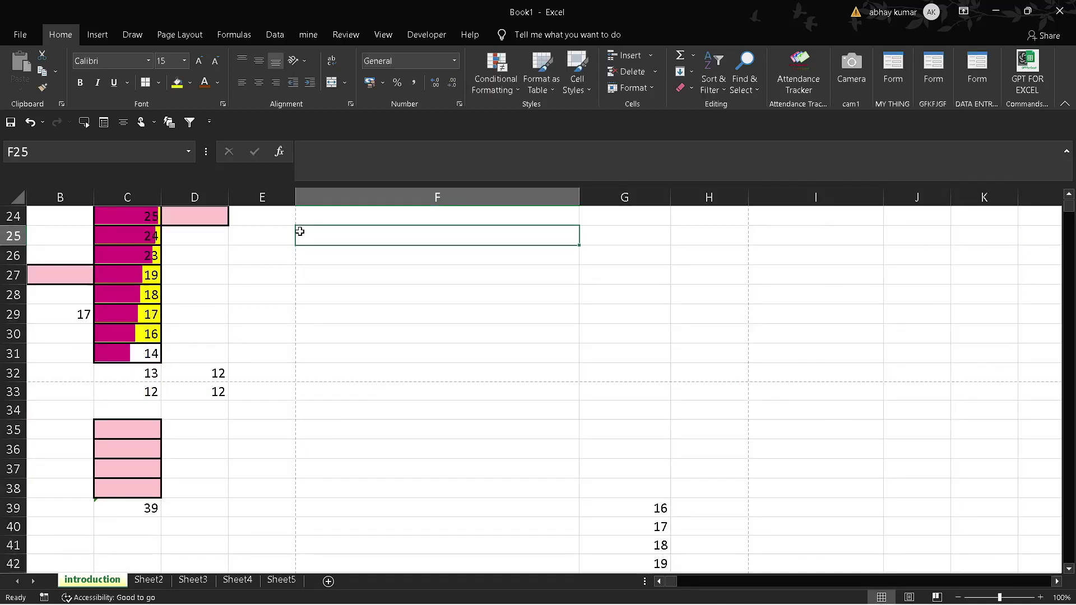
Step: Replace every occurrence of 12 in the sheet with "tu pagal hai" and close Find and Replace
key(ctrl+h)
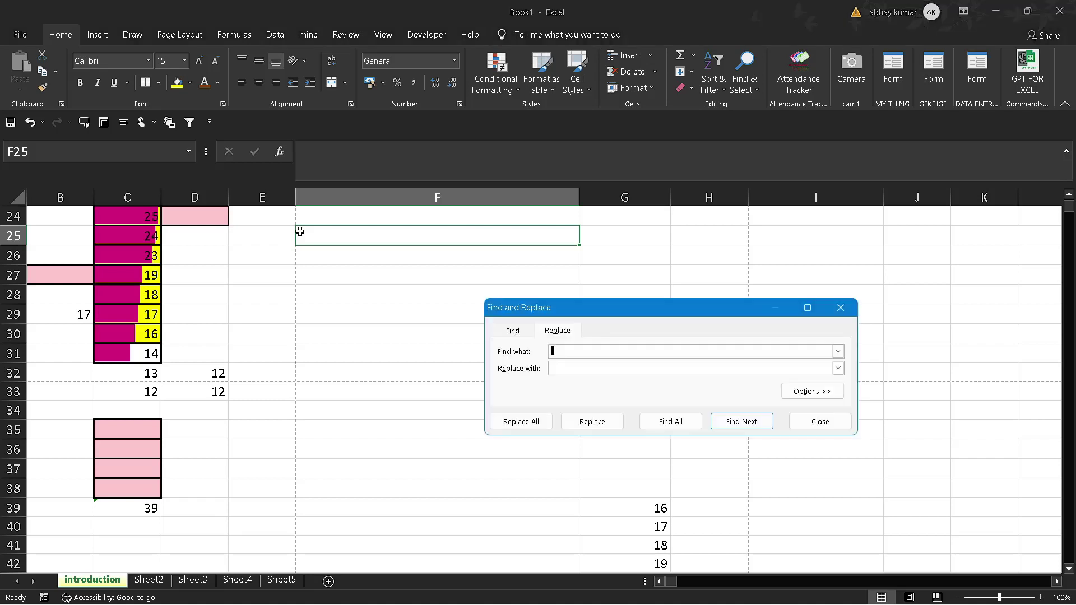
text(12)
key(Tab)
text(tu pagal hai)
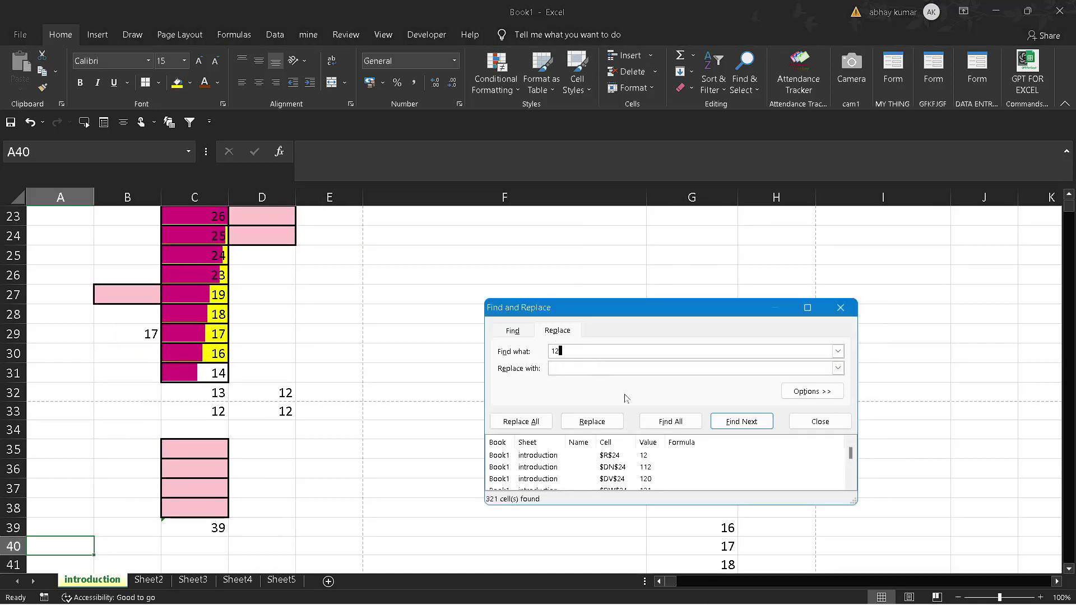
click(521, 421)
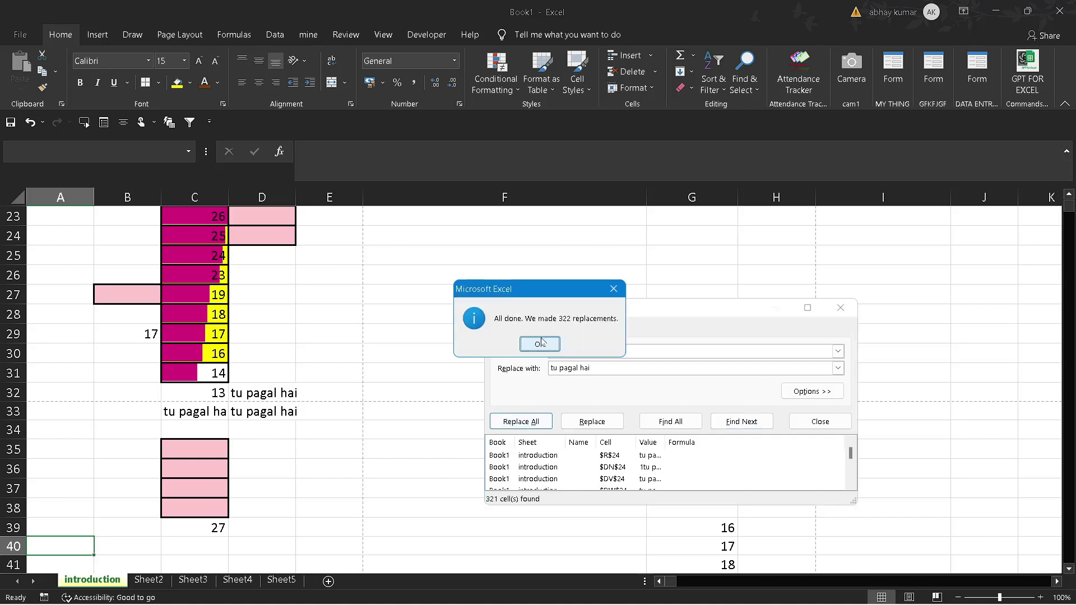
key(Return)
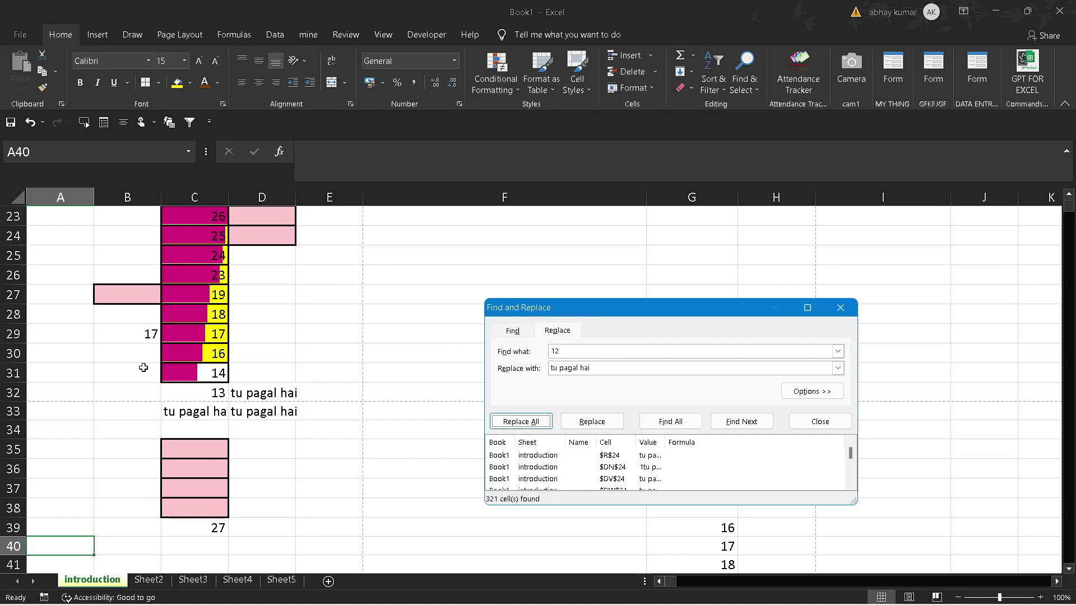
click(39, 321)
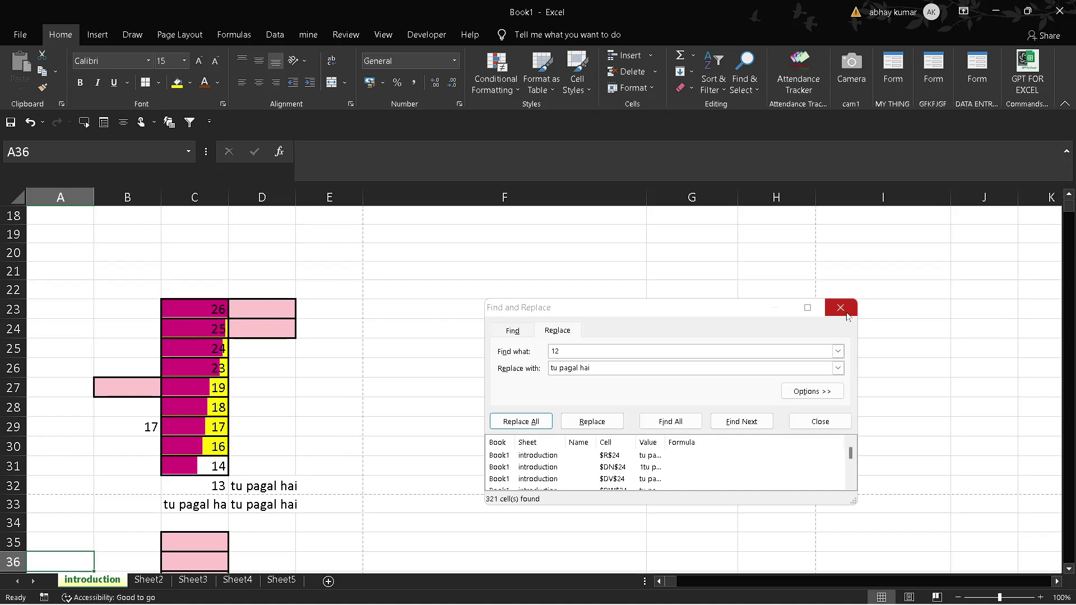
click(843, 312)
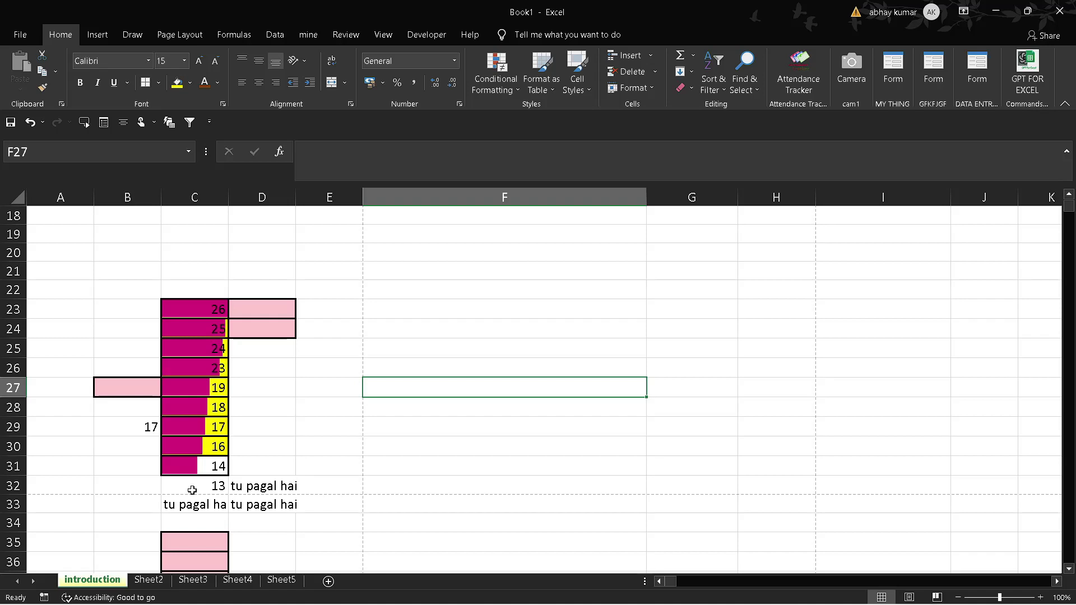
Step: Clear the cells C32:D33 and fill the 14 in C31 down to C34
drag(192, 491, 211, 485)
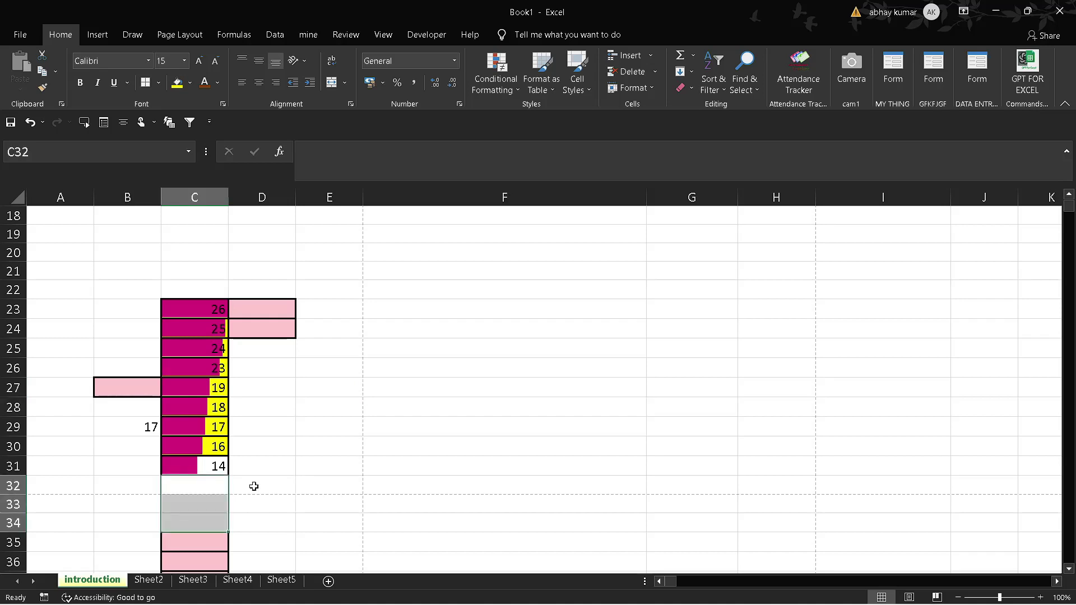
click(218, 493)
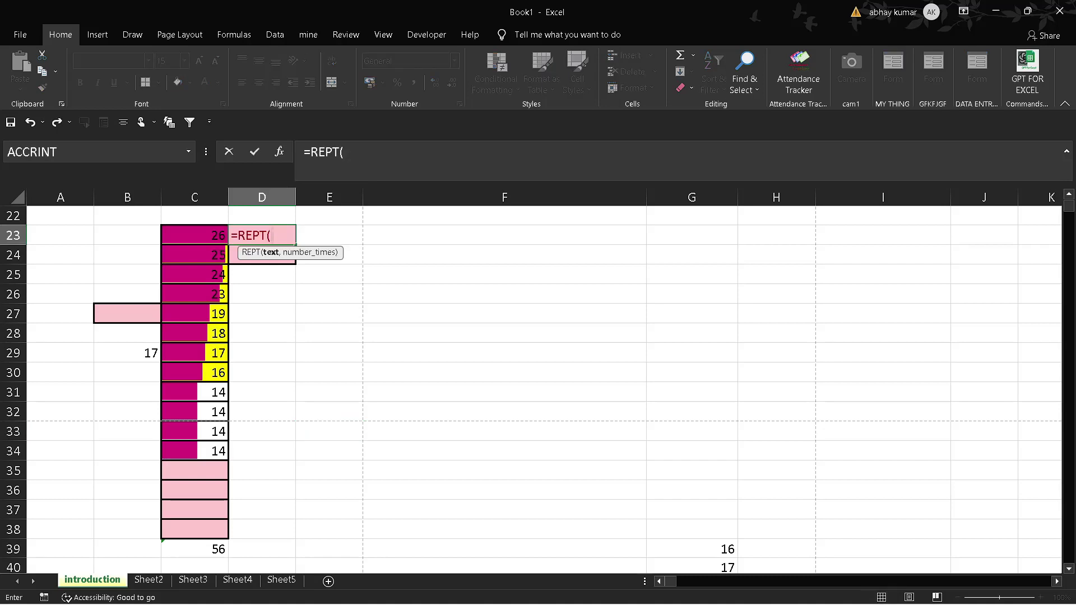
Step: Complete the formula =REPT("😎",C23) in D23 and fill it down the column to D34
text(")
text(😎")
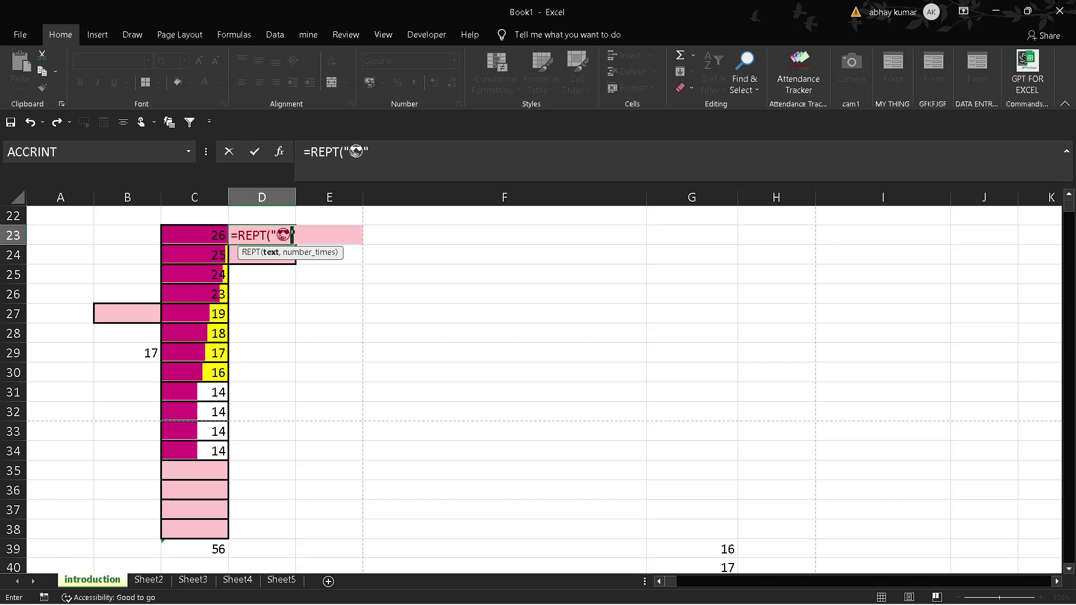
text(,)
key(Left)
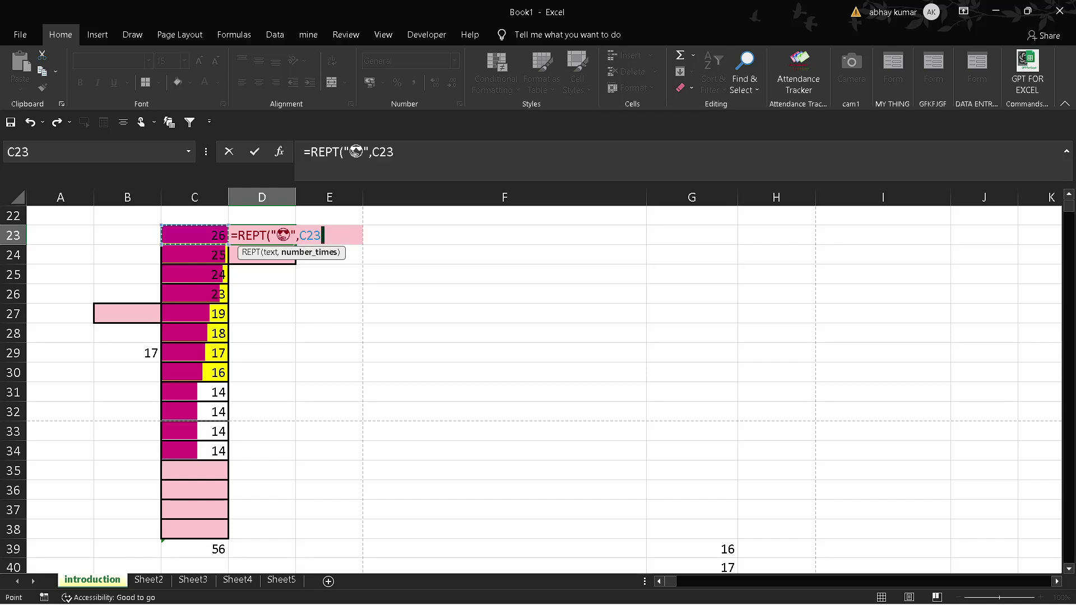
key(ctrl+Return)
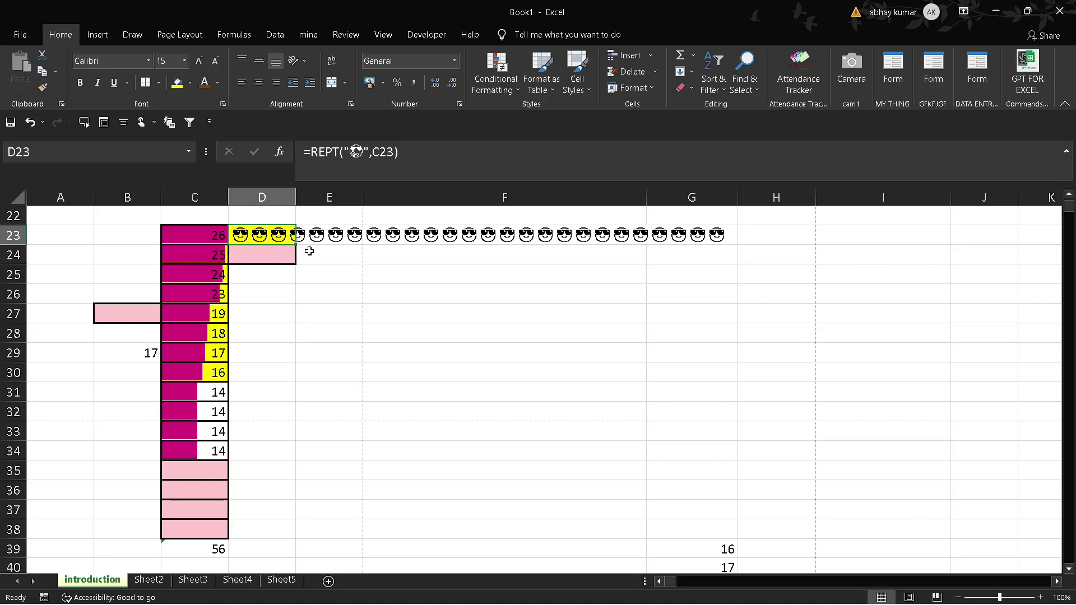
double_click(296, 244)
click(550, 403)
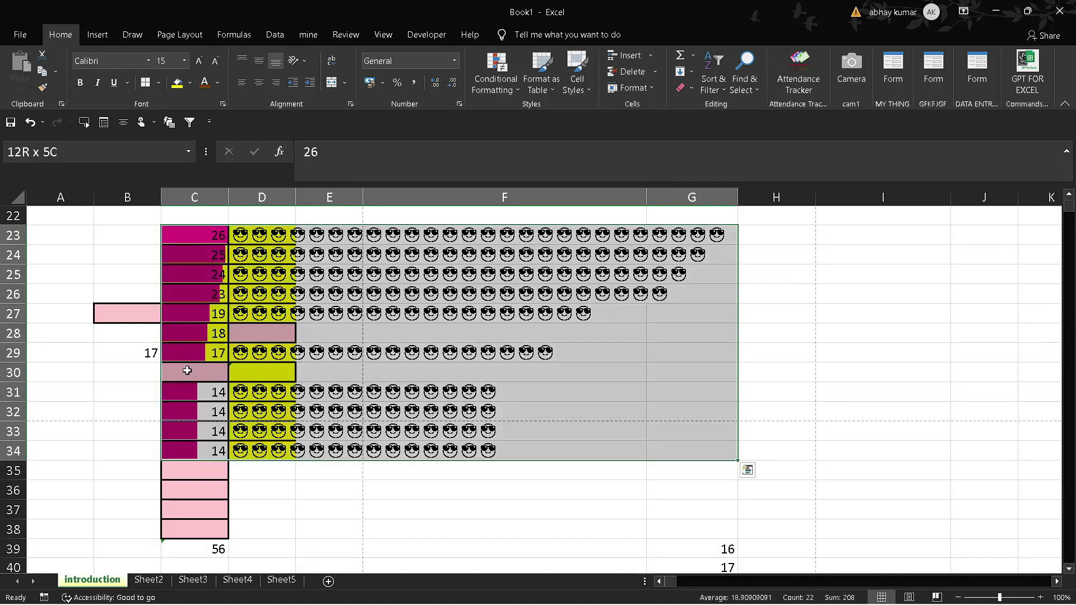
Step: Reduce the selection to C23:E34 and open the Go To Special options for it
key(shift+Left)
key(shift+Left)
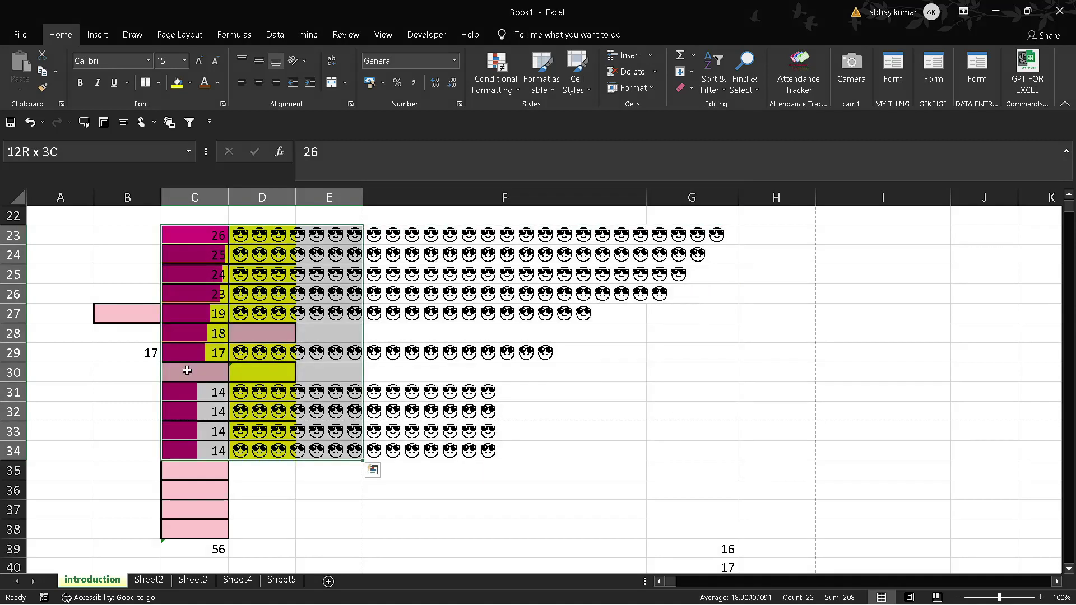
key(ctrl+g)
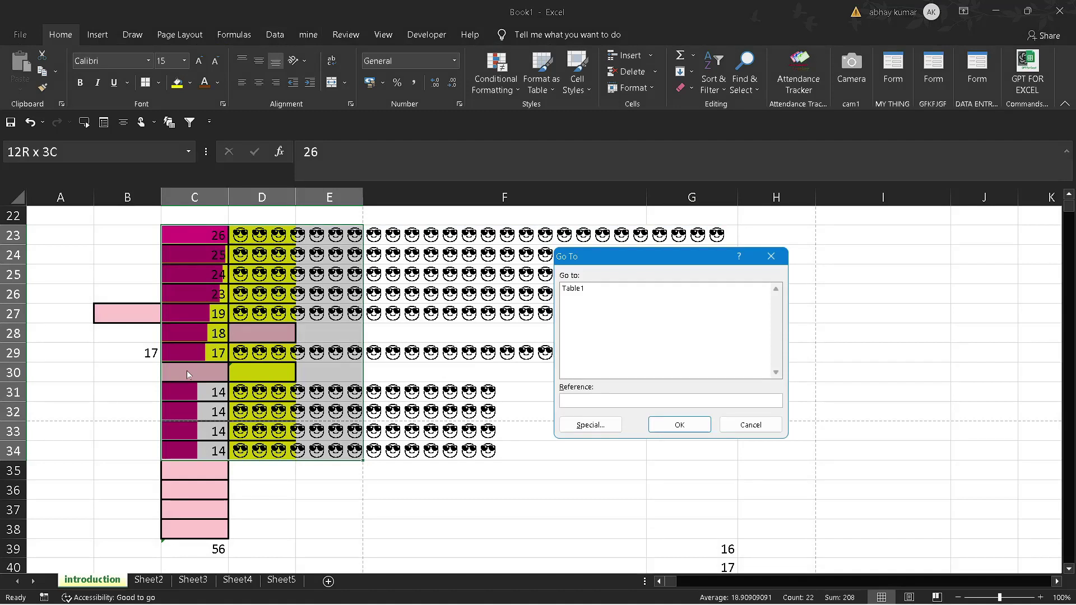
click(590, 425)
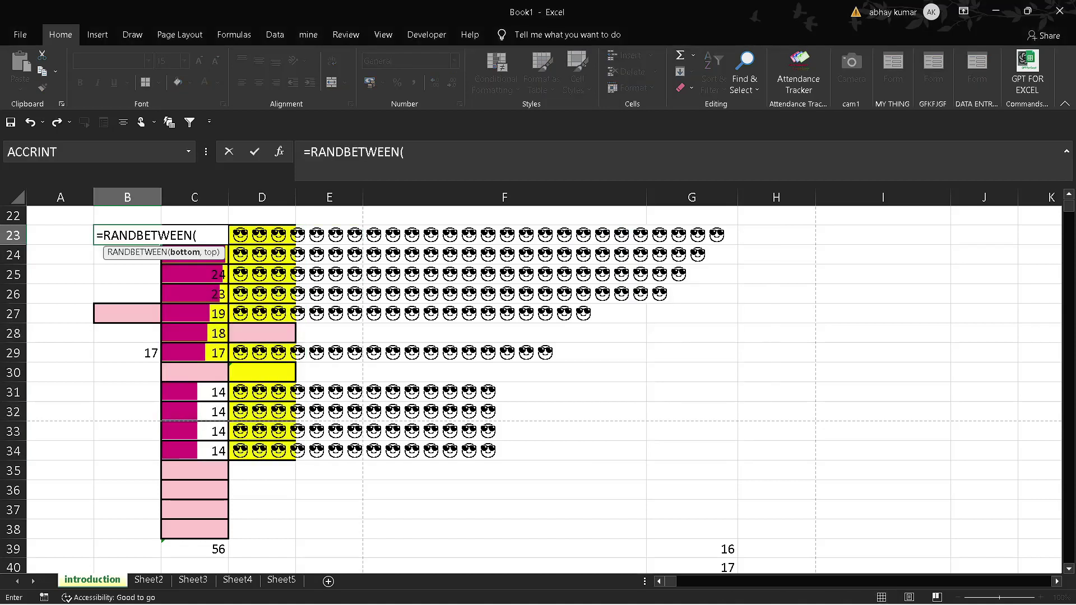
Step: Fill B23:F37 with =RANDBETWEEN(1,868) and paste the results over the same range as values
text(1,868)
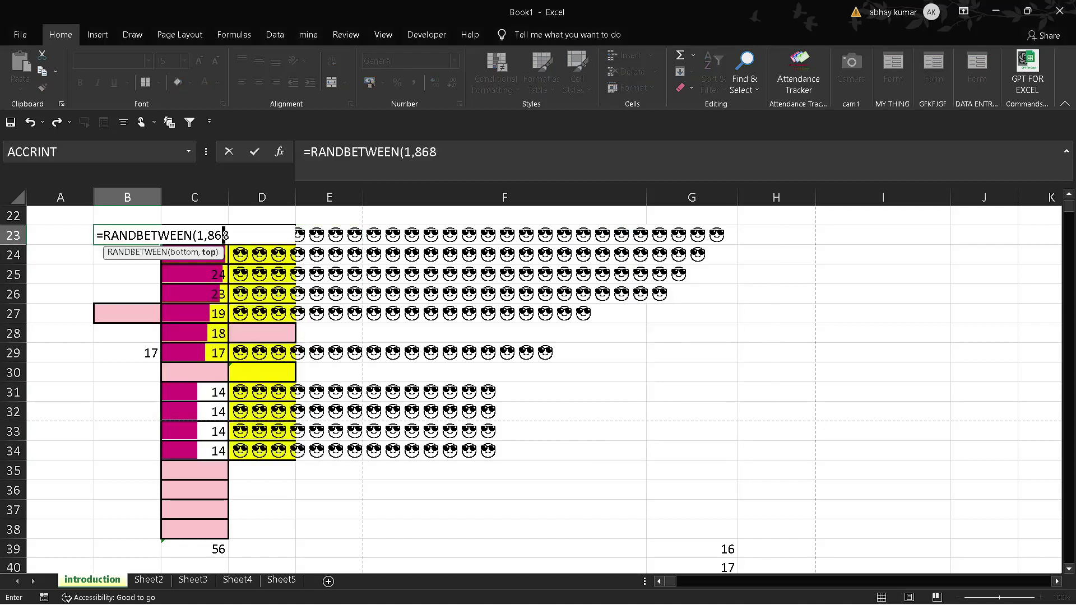
key(ctrl+Return)
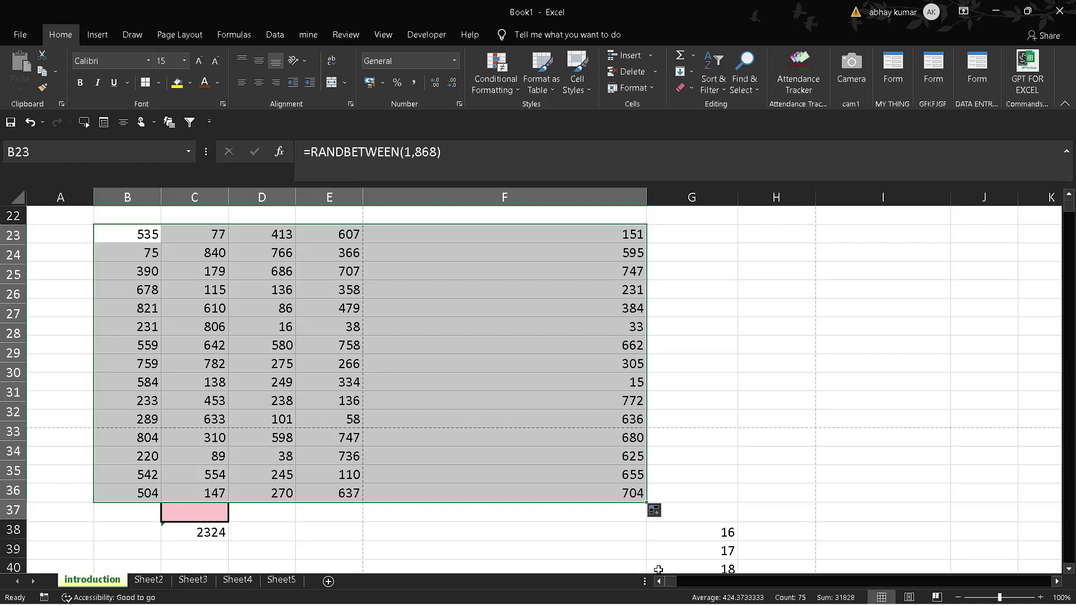
key(ctrl+c)
key(ctrl+shift+v)
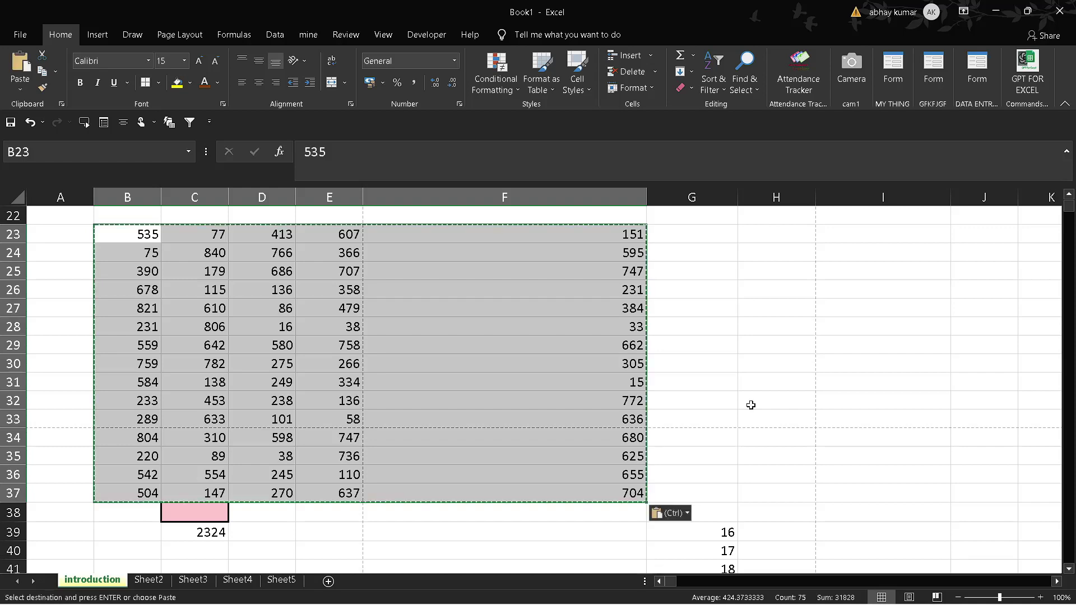
Step: Start a RANDBETWEEN formula in H25 with a bottom value beginning with 6
click(749, 274)
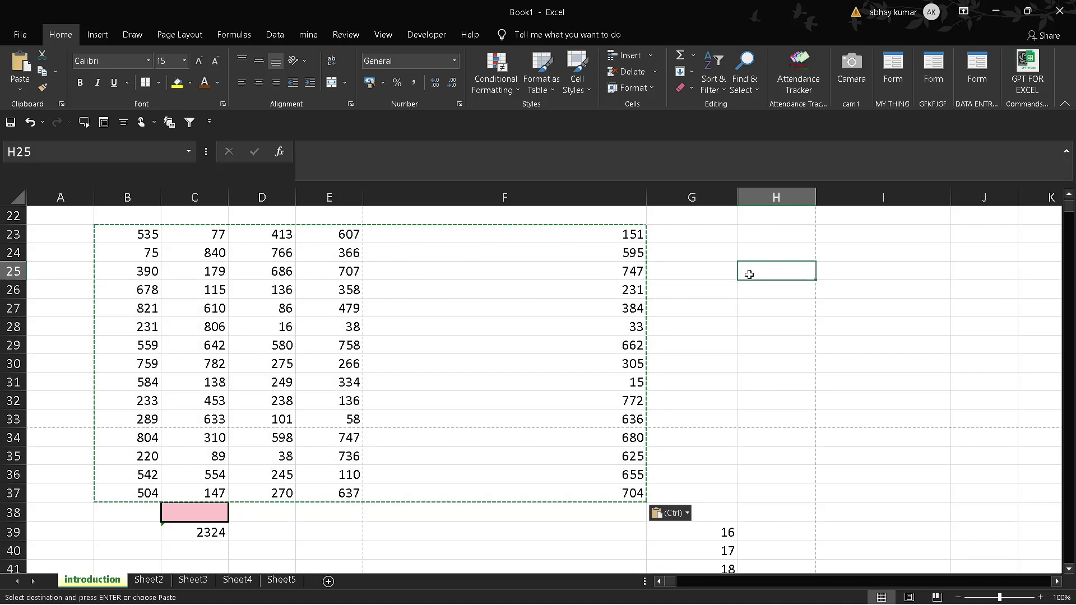
text(=RANDBETWEEN(6)
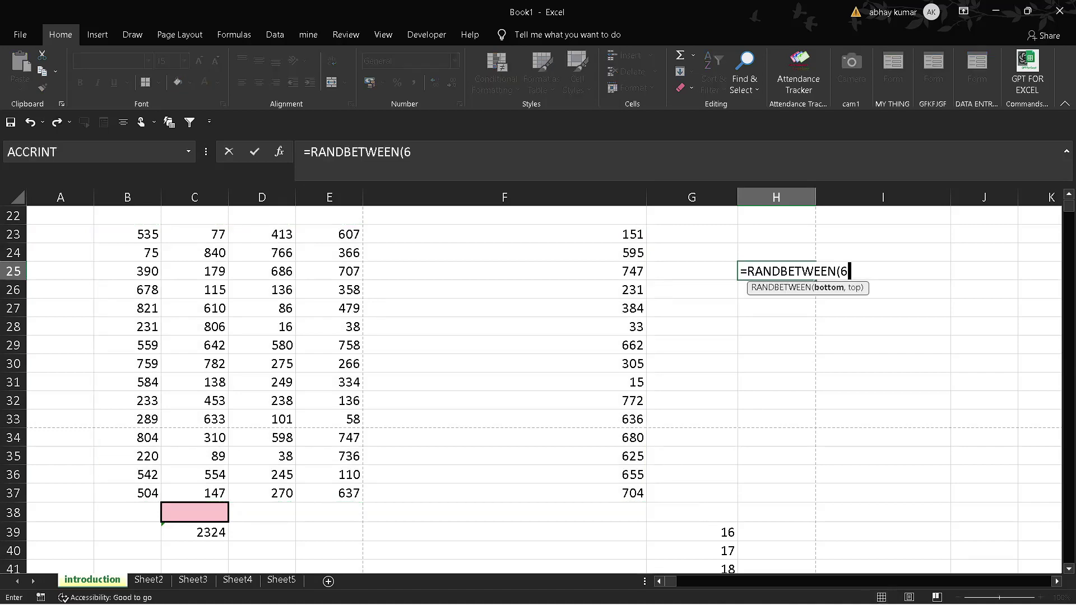